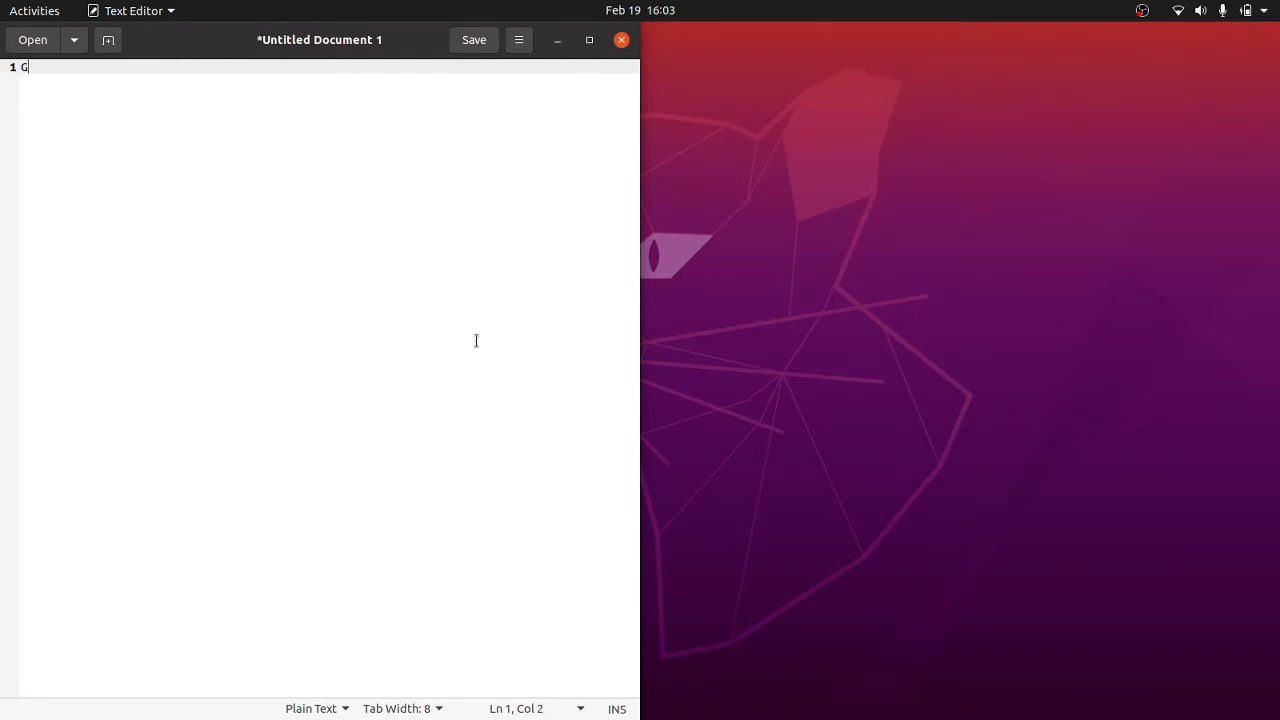
Step: Write the heading "GMSK Modulation and Demodulation using GNU Radio" in the text document, followed by a blank line
type("Modulatio")
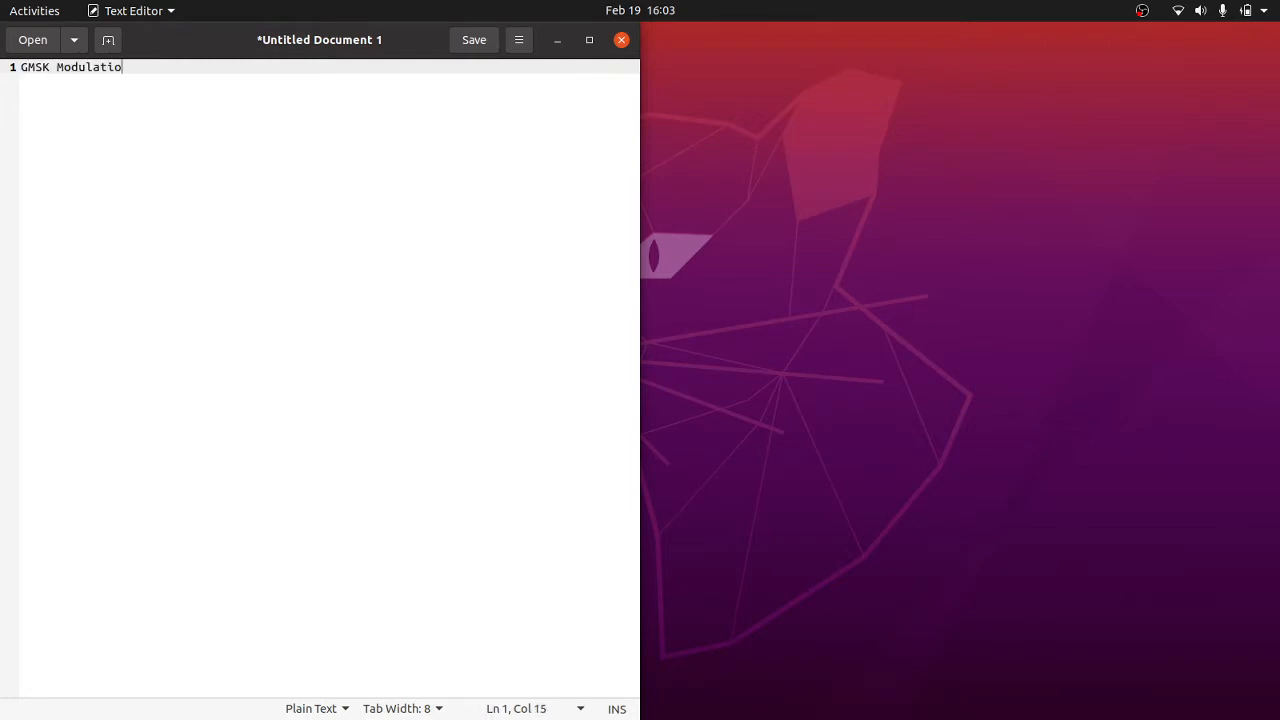
type("n and Demodulation")
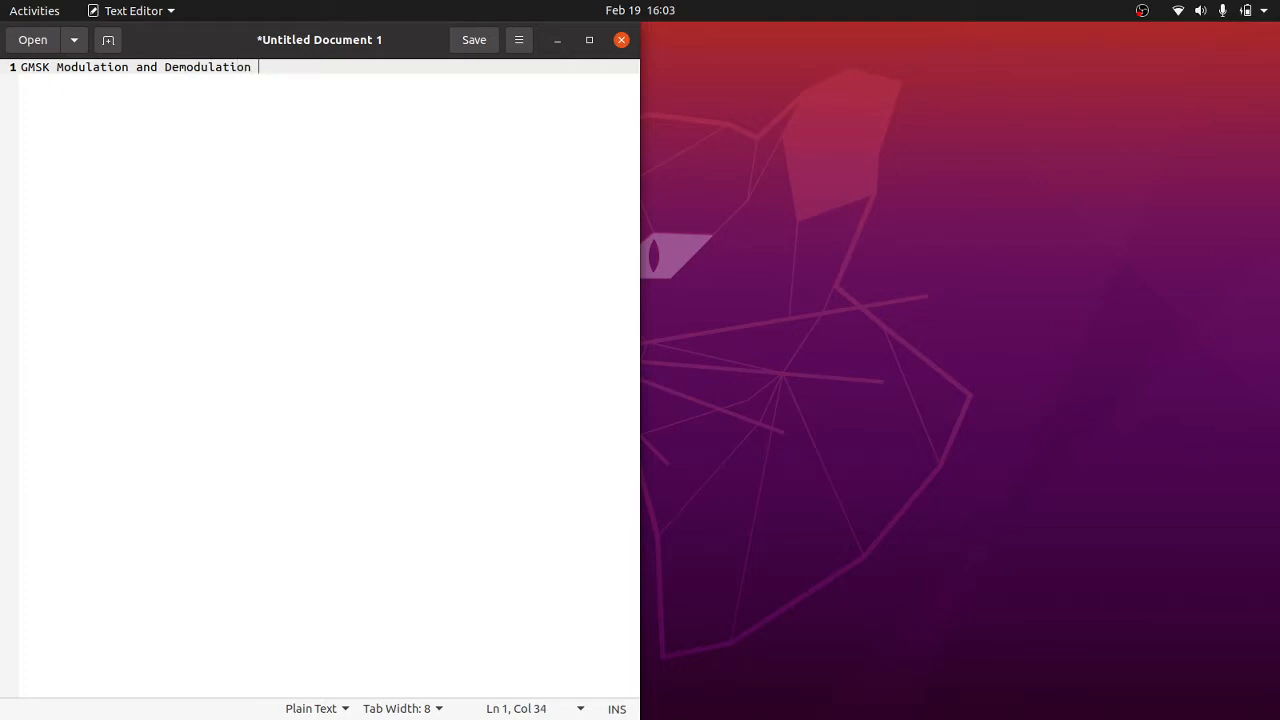
type(" using GNU Rad")
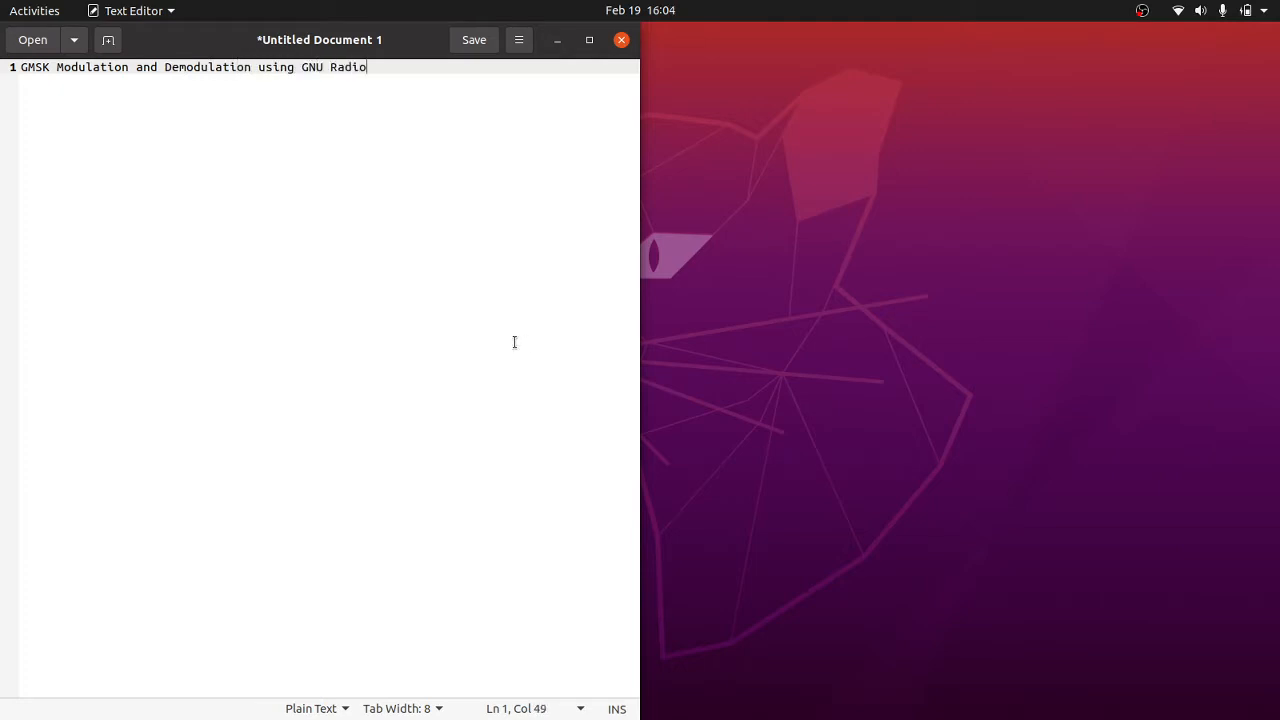
type("io")
key("Return")
key("Return")
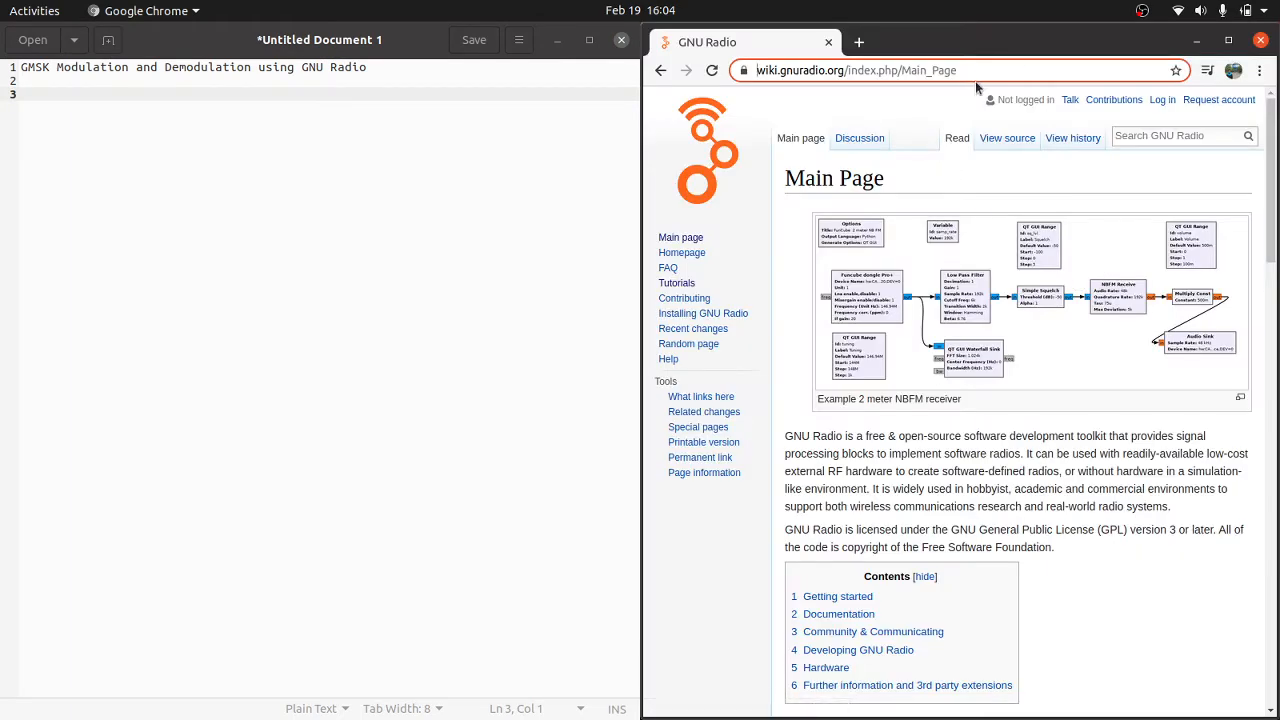
Step: In the browser, search the GNU Radio wiki for GMSK and open the GMSK Mod page at its example flowgraph
left_click(981, 74)
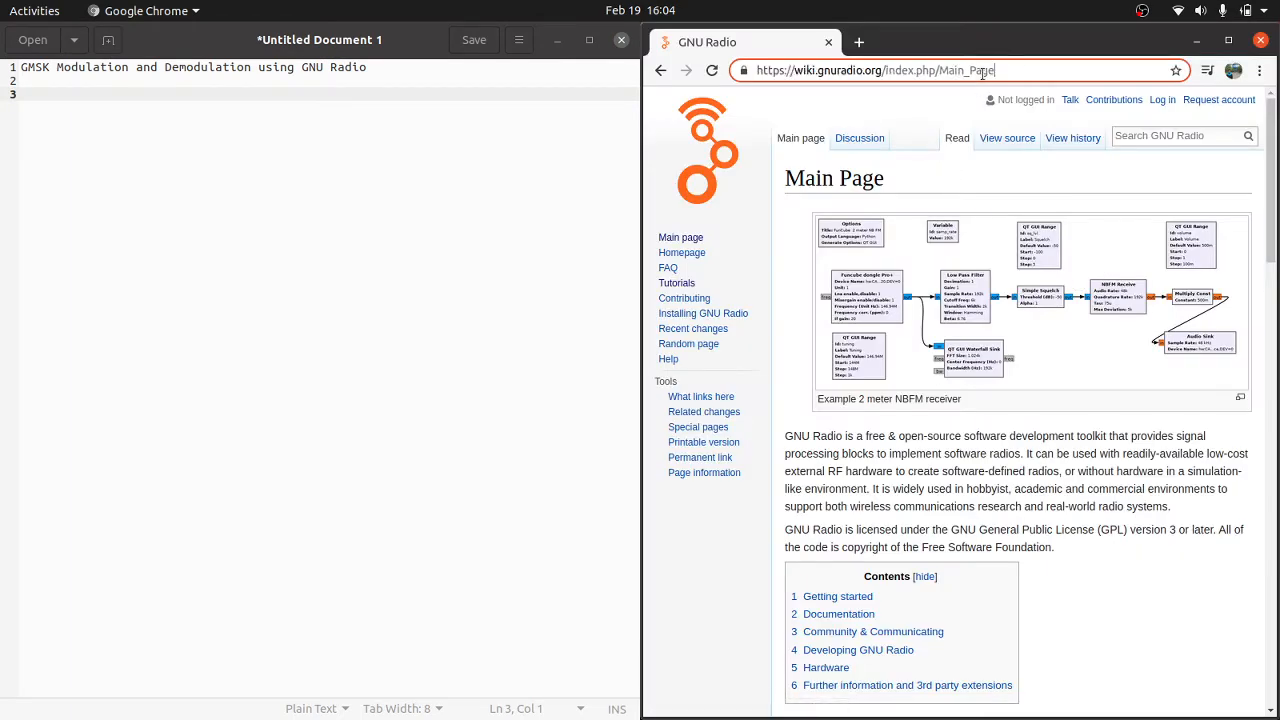
left_click(1147, 135)
type("G")
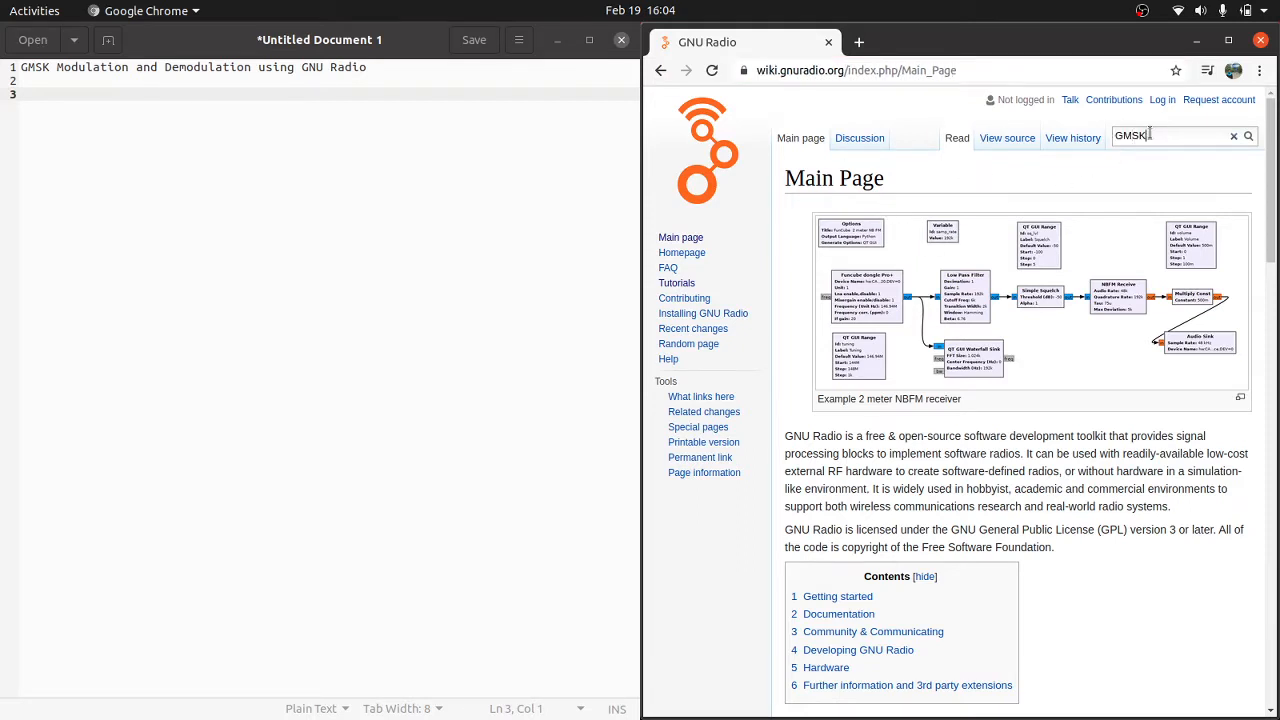
type("MSK")
key("Return")
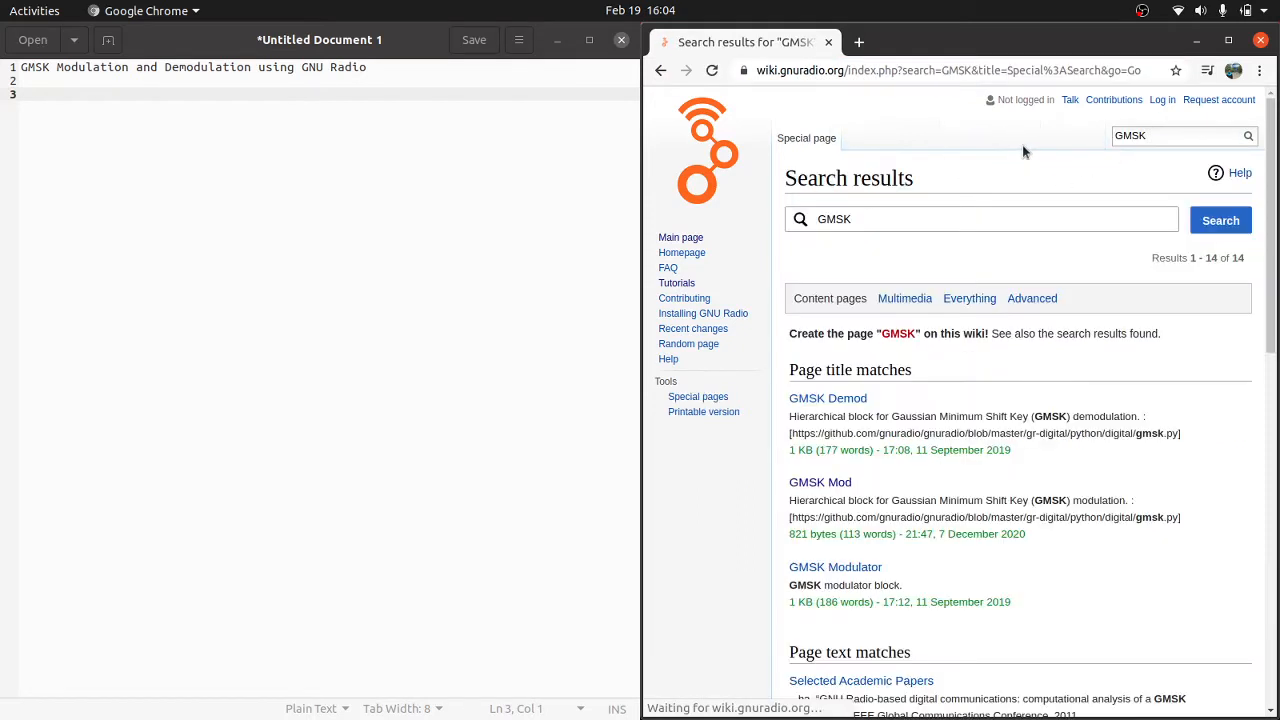
scroll(884, 430, "down", 3)
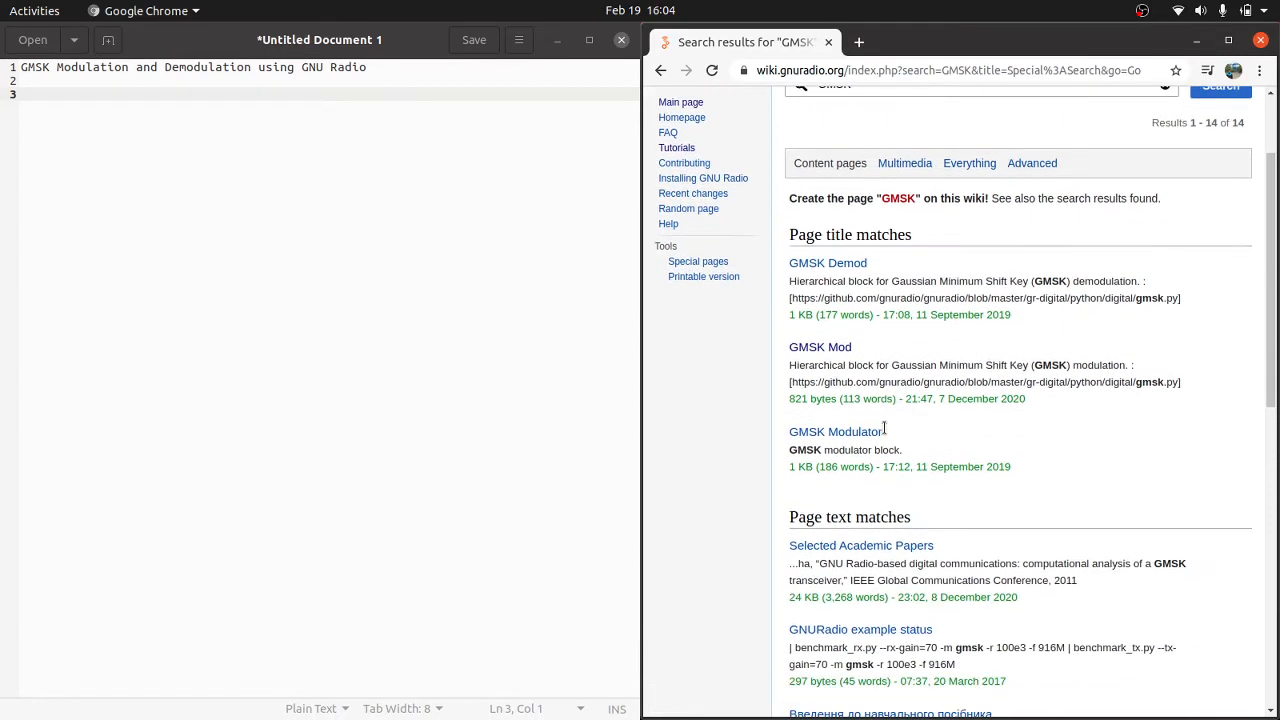
left_click(828, 350)
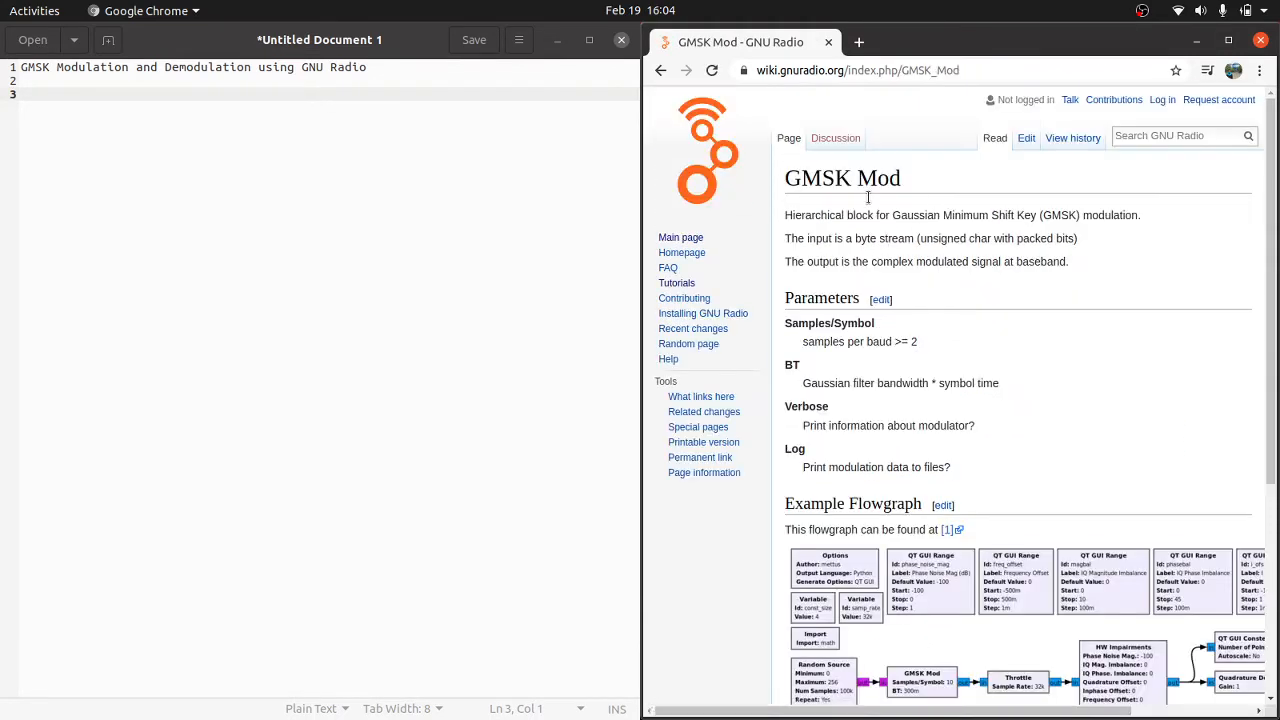
scroll(810, 238, "down", 1)
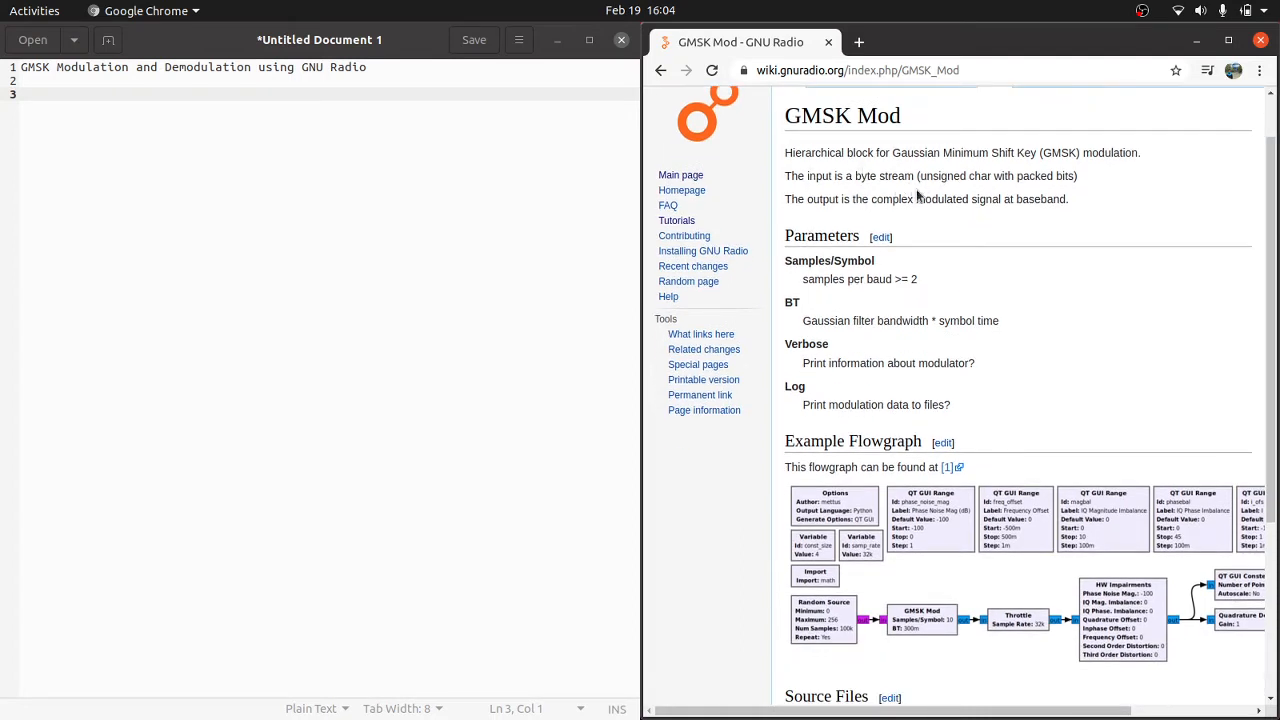
Step: In the text editor, add the line "1. Open the GNU Radio" below the heading
left_click(494, 188)
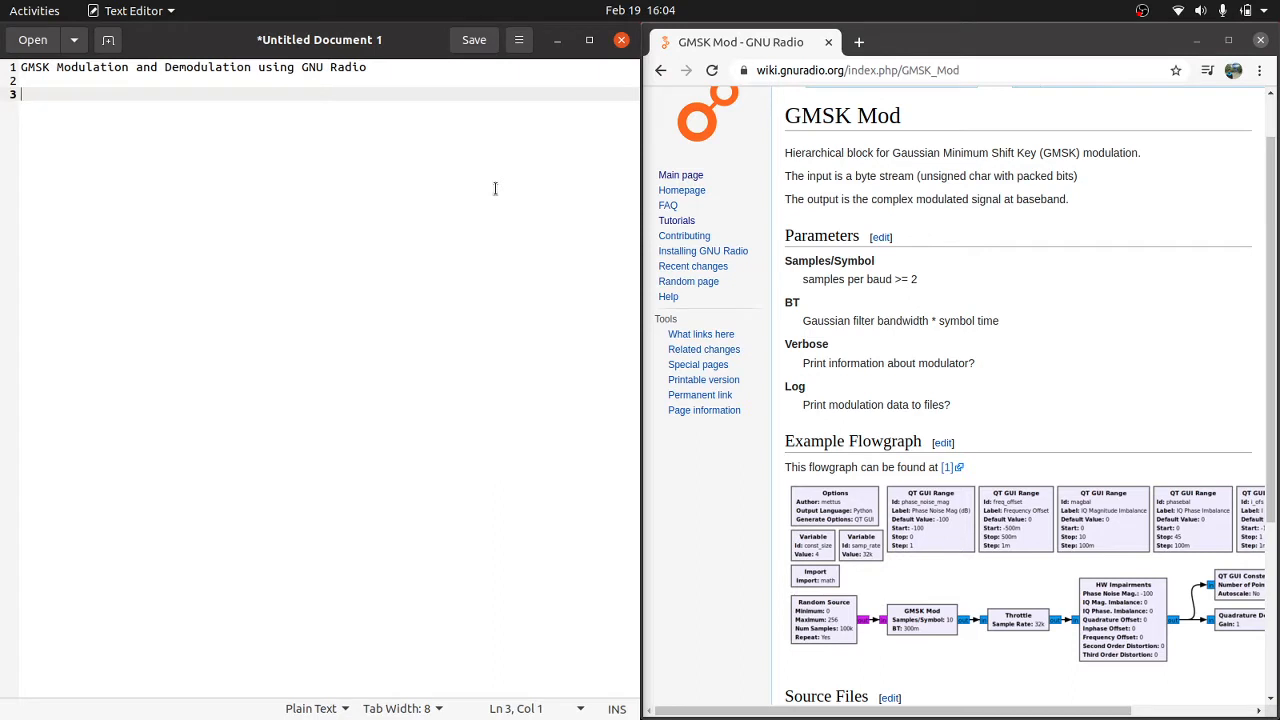
type("1. Open the G")
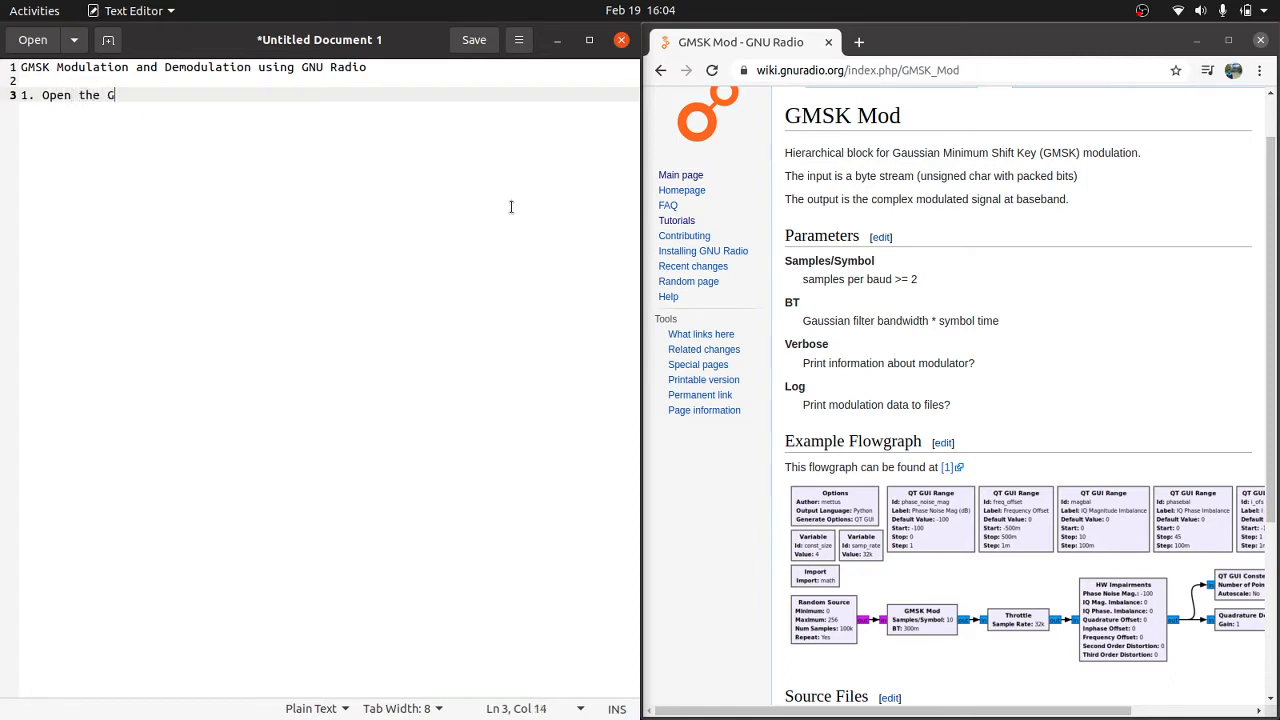
type("NU Radio")
Step: Open a terminal and launch GNU Radio Companion with the command gnuradio-companion
key("ctrl+alt+t")
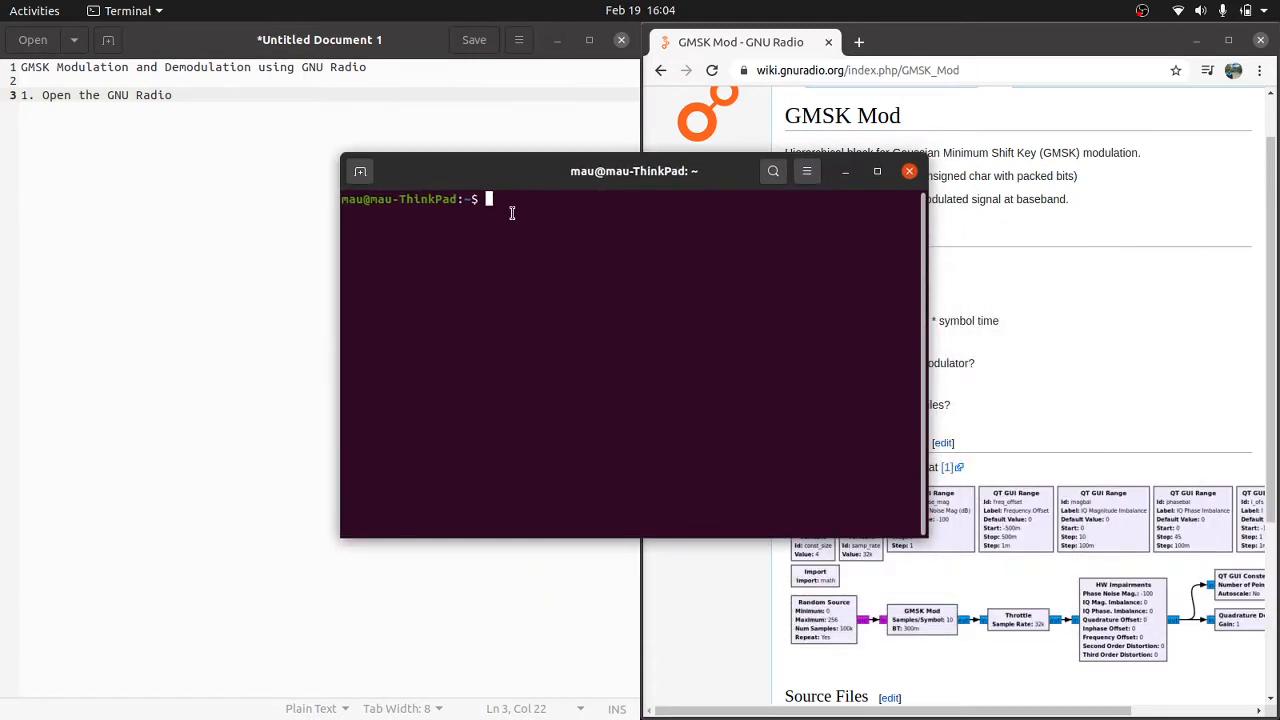
type("gnuradio-companion")
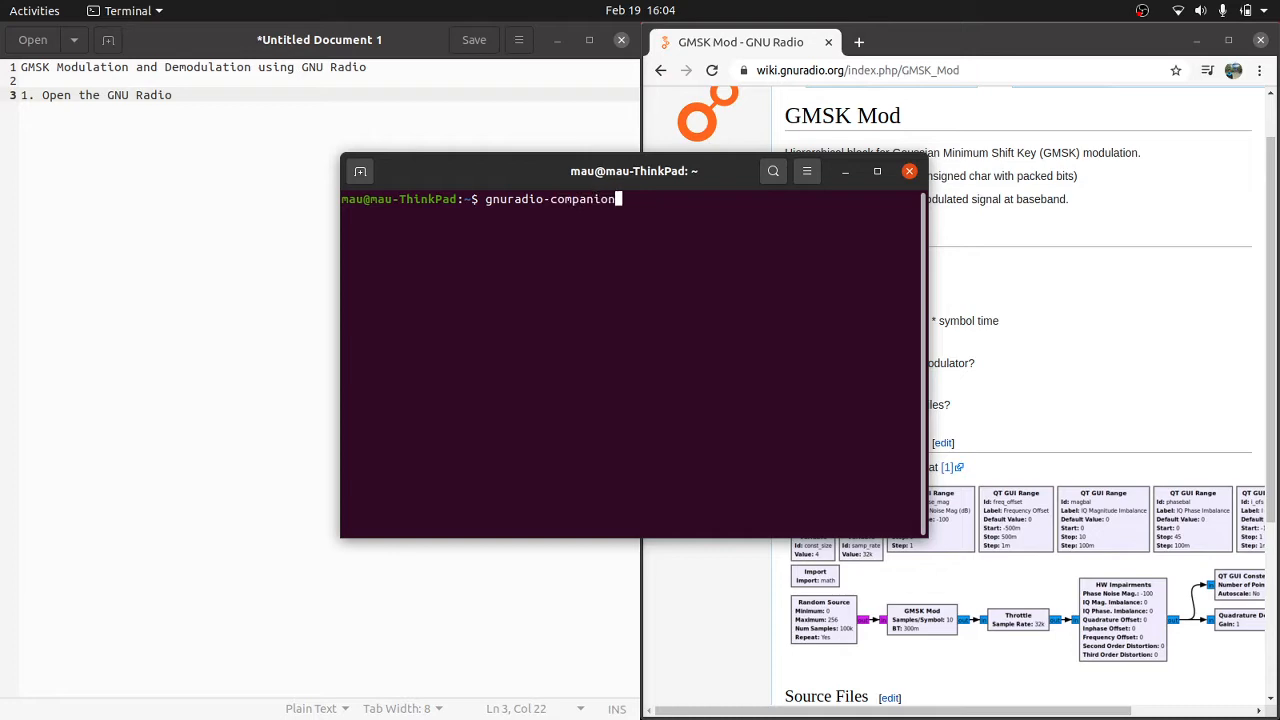
key("Return")
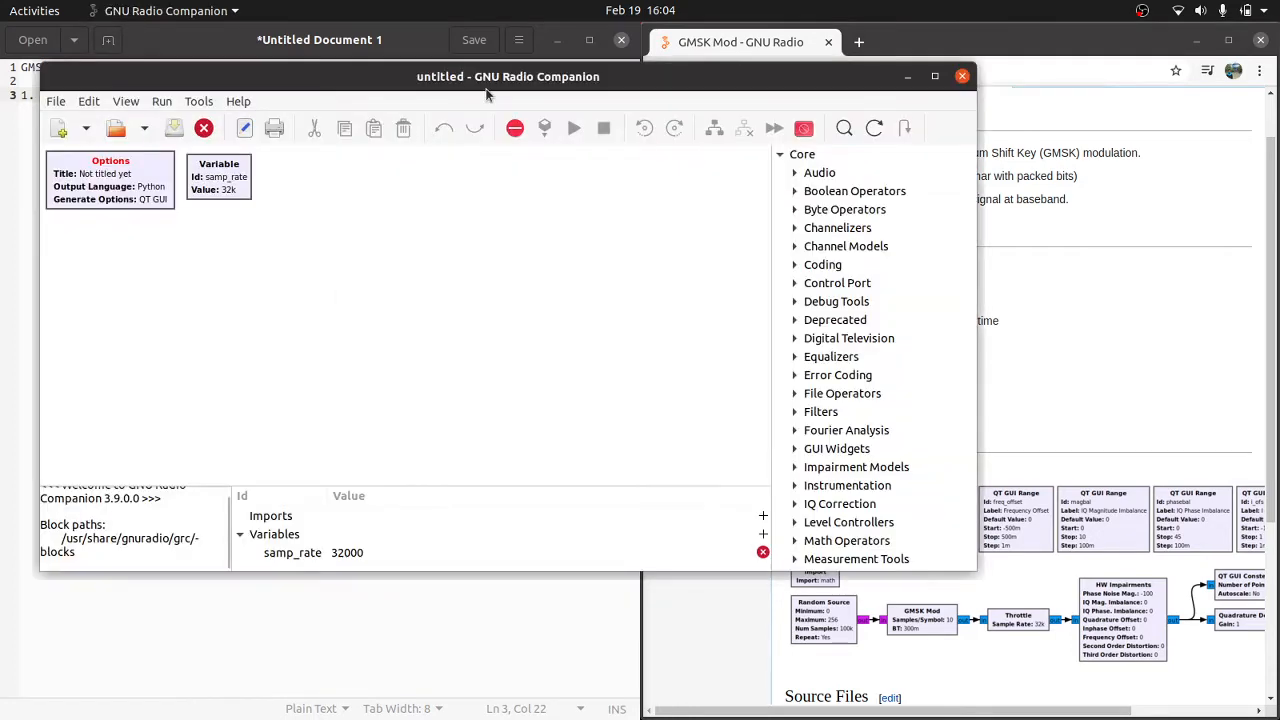
Step: In the text editor, add a second line reading "2. follow the sample flowgraph on GNU Radio"
left_click(363, 617)
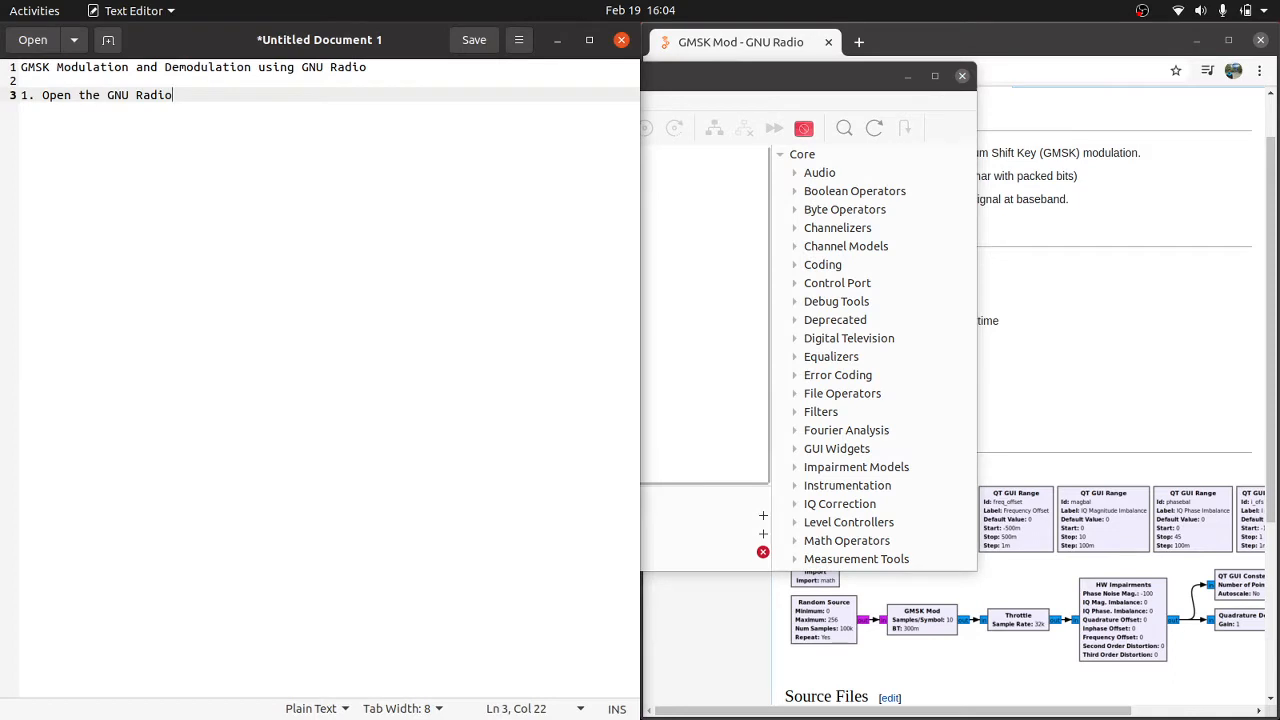
key("Return")
type("2. foll")
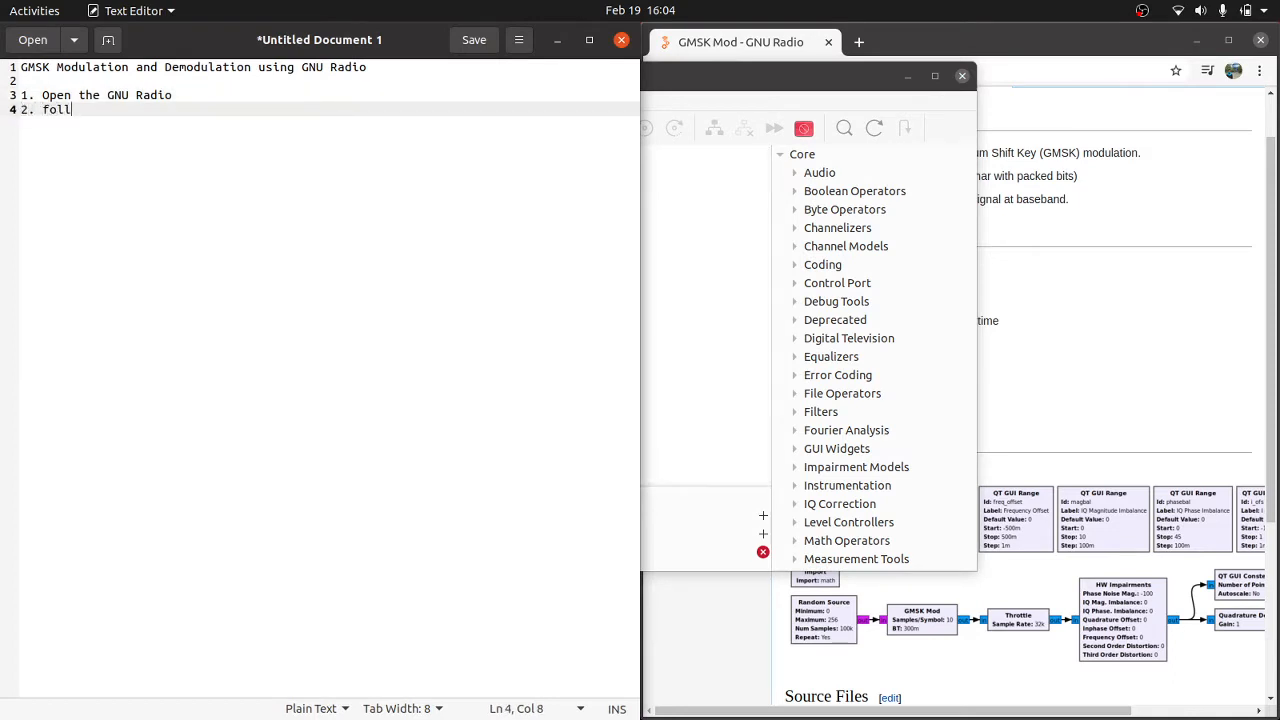
type("ow ")
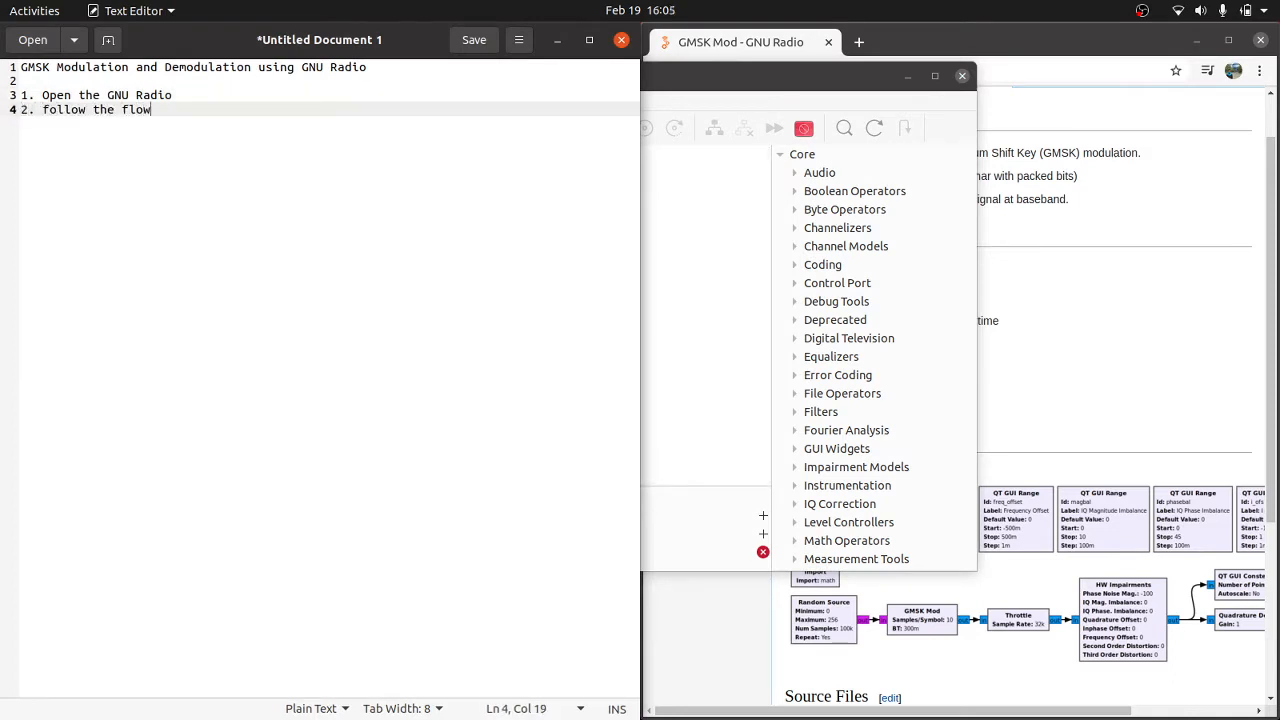
type("the f")
key("BackSpace")
type("sample flowgraph on")
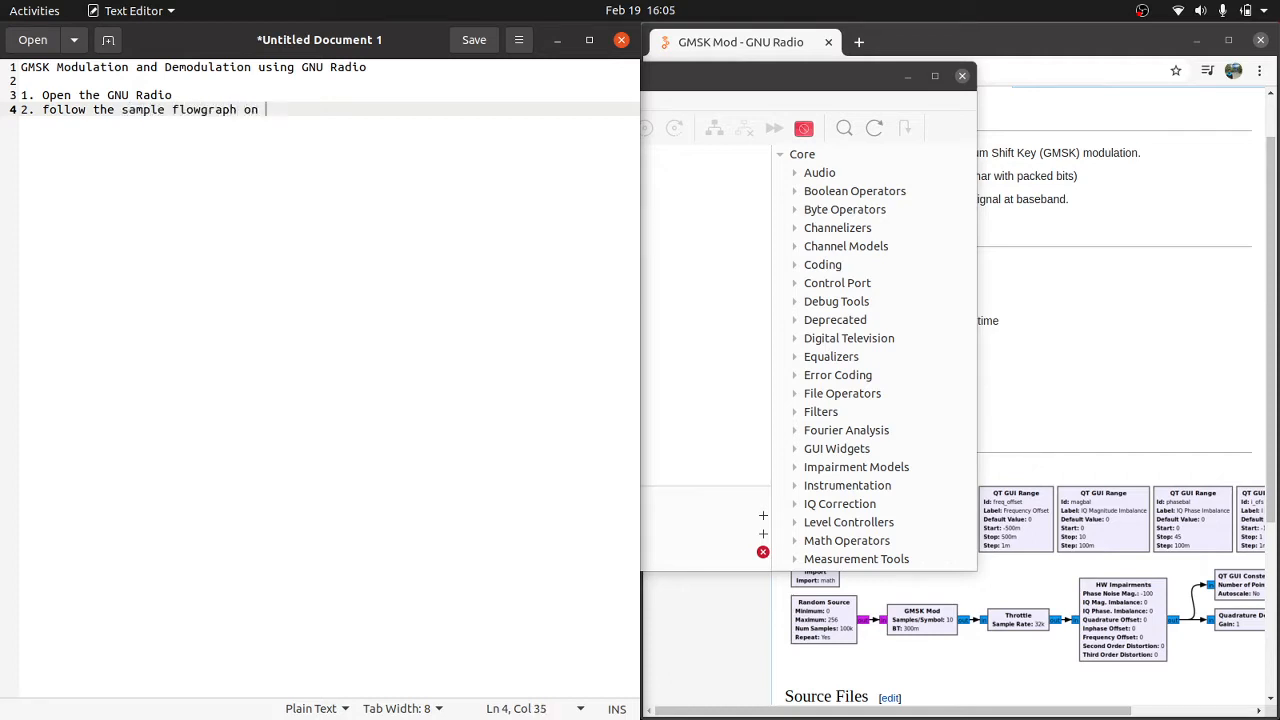
type(" GNURadio web")
Step: Arrange the GNU Radio Companion window so that the example flowgraph on the GMSK Mod wiki page stays visible for reference
left_click(706, 280)
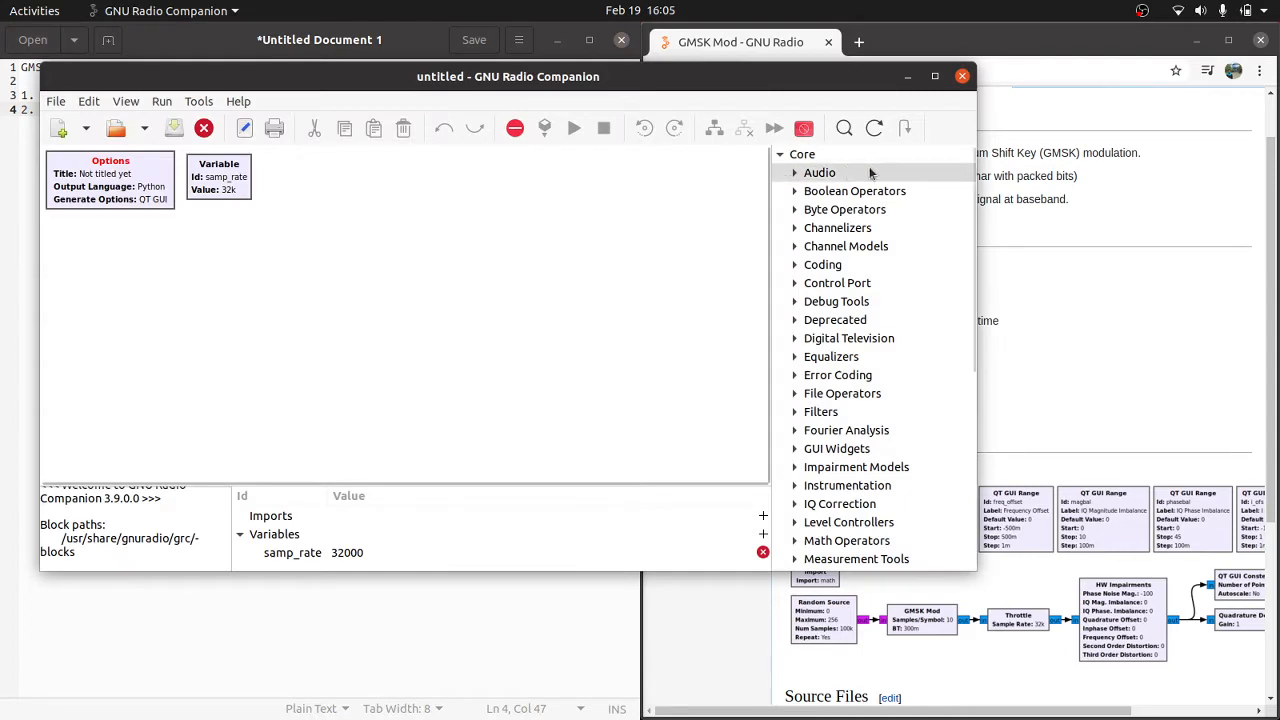
left_click_drag(862, 98, 853, 65)
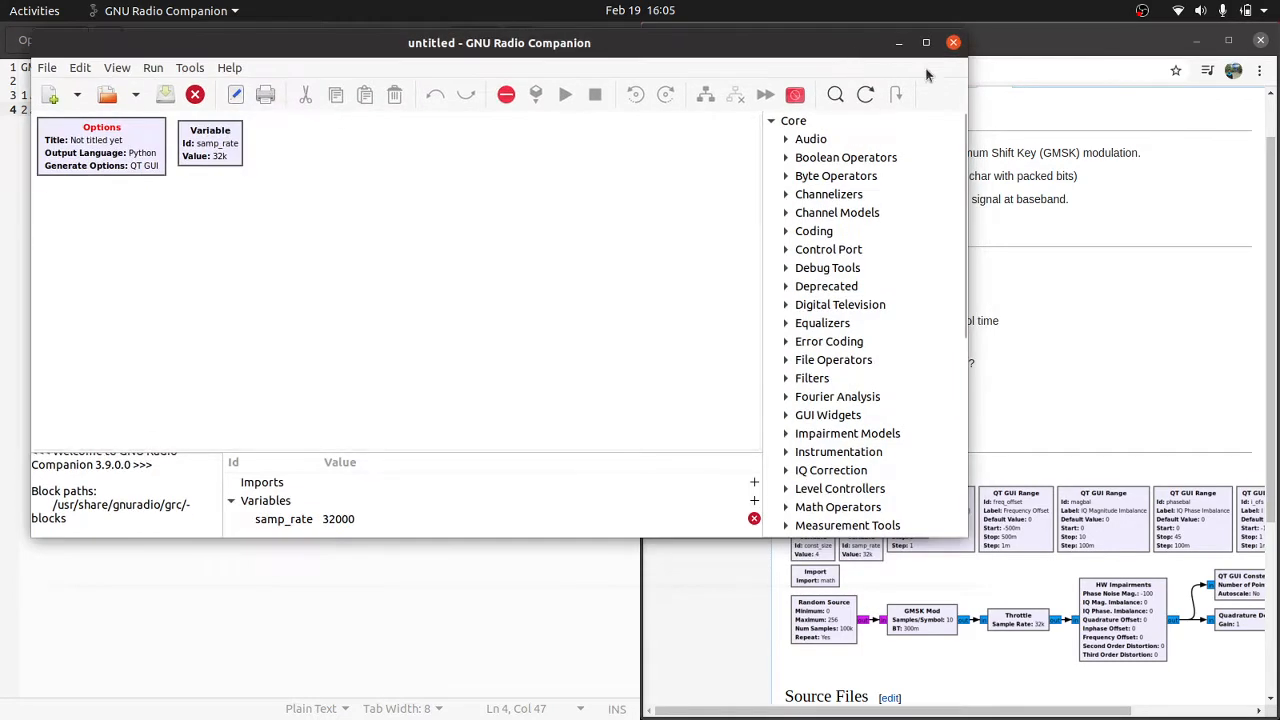
left_click(1007, 45)
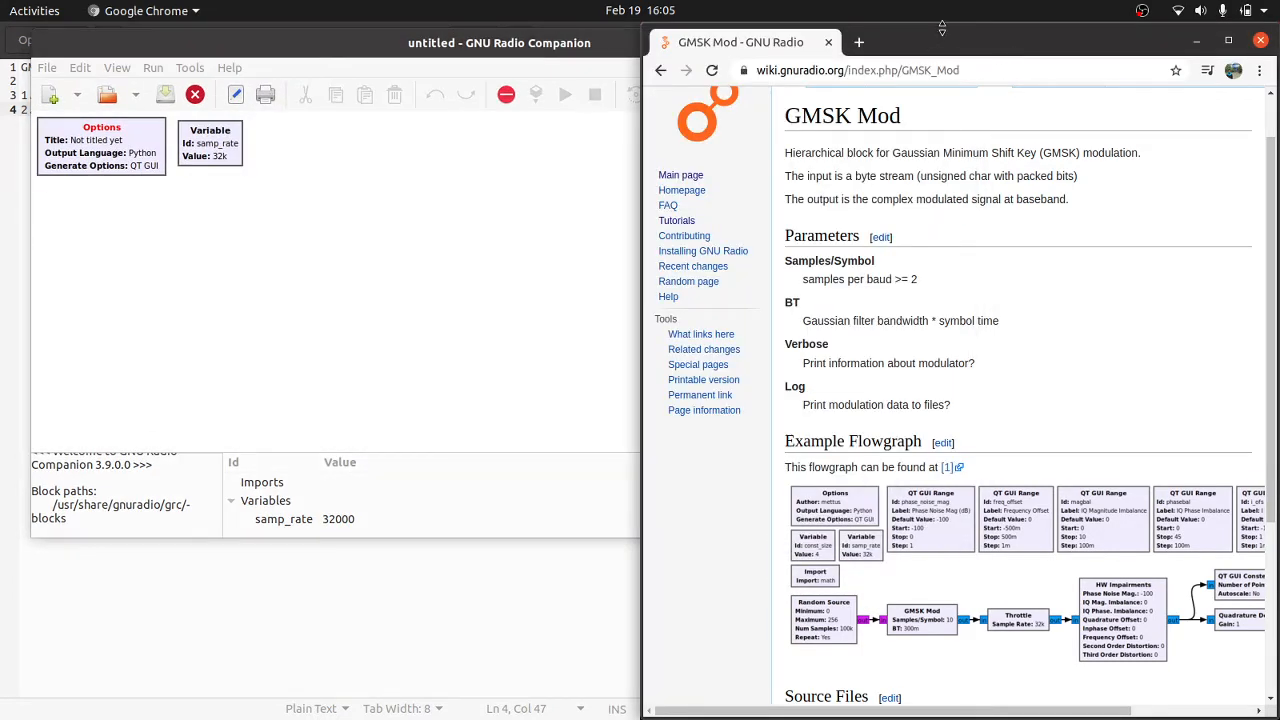
scroll(945, 241, "up", 1)
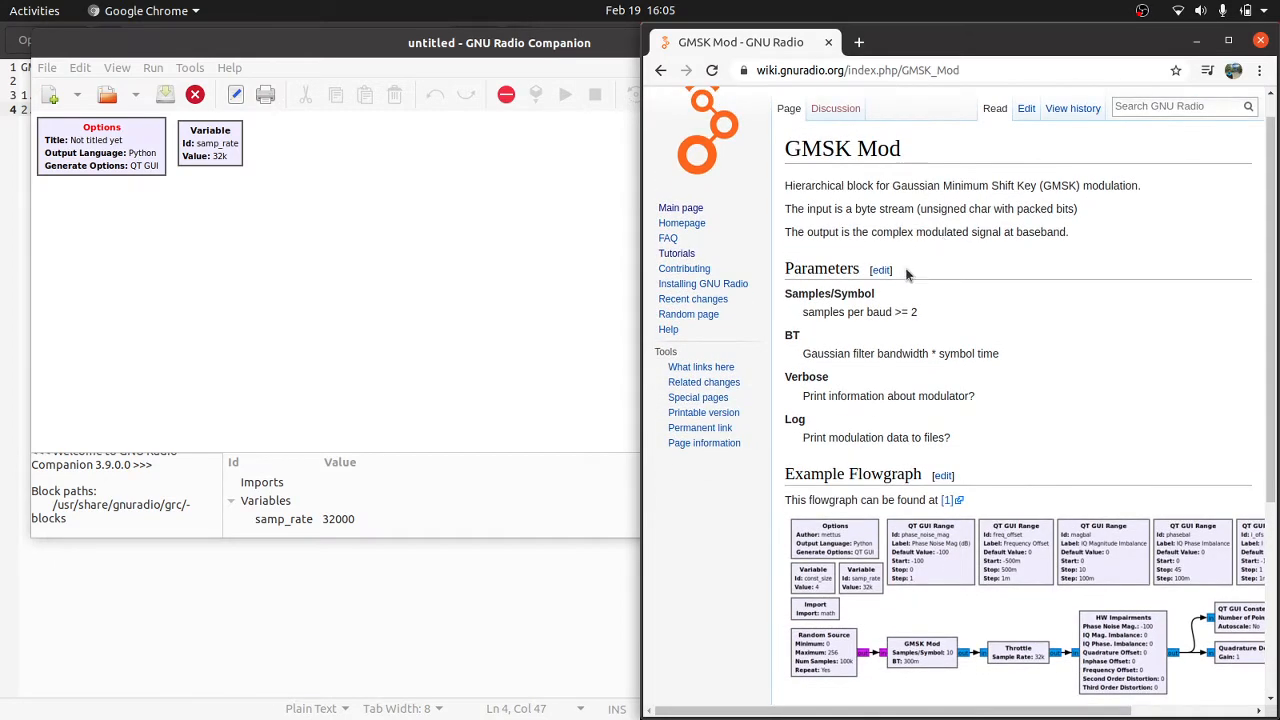
left_click(544, 366)
scroll(808, 625, "up", 1)
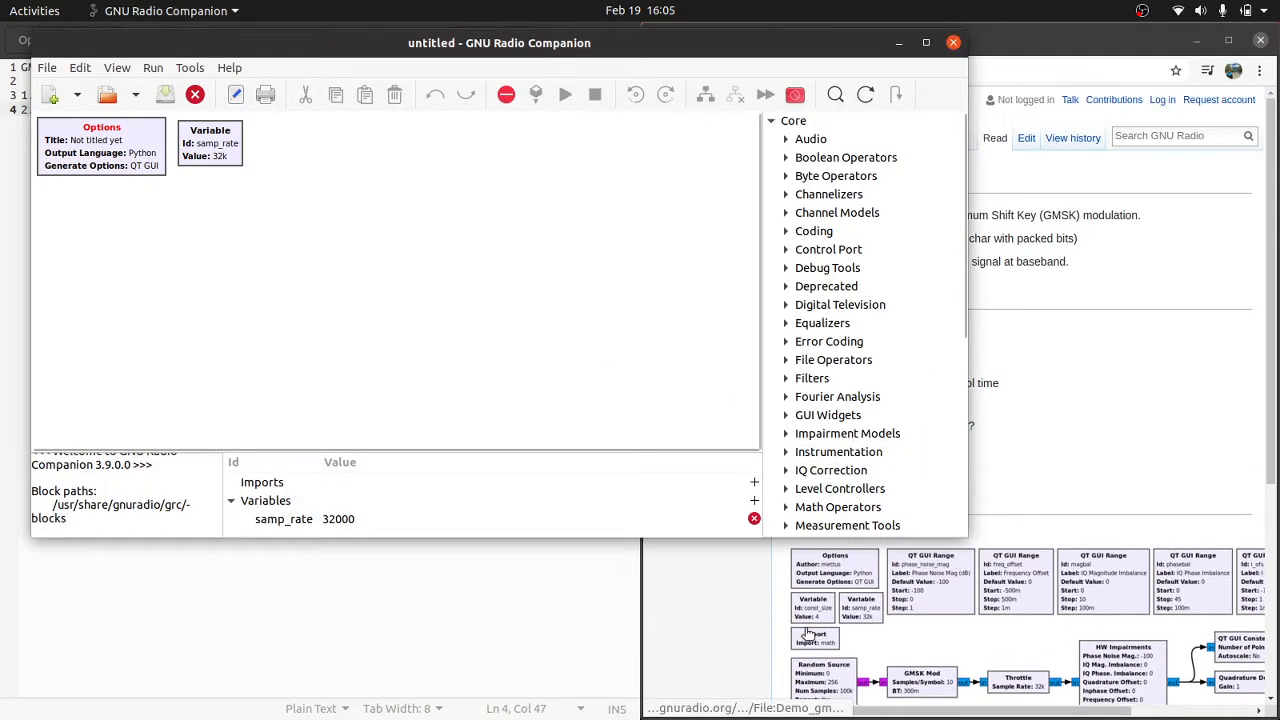
Step: Set the Options block's Id to test-gmsk and its title to GMSK Modulation
double_click(145, 165)
double_click(440, 143)
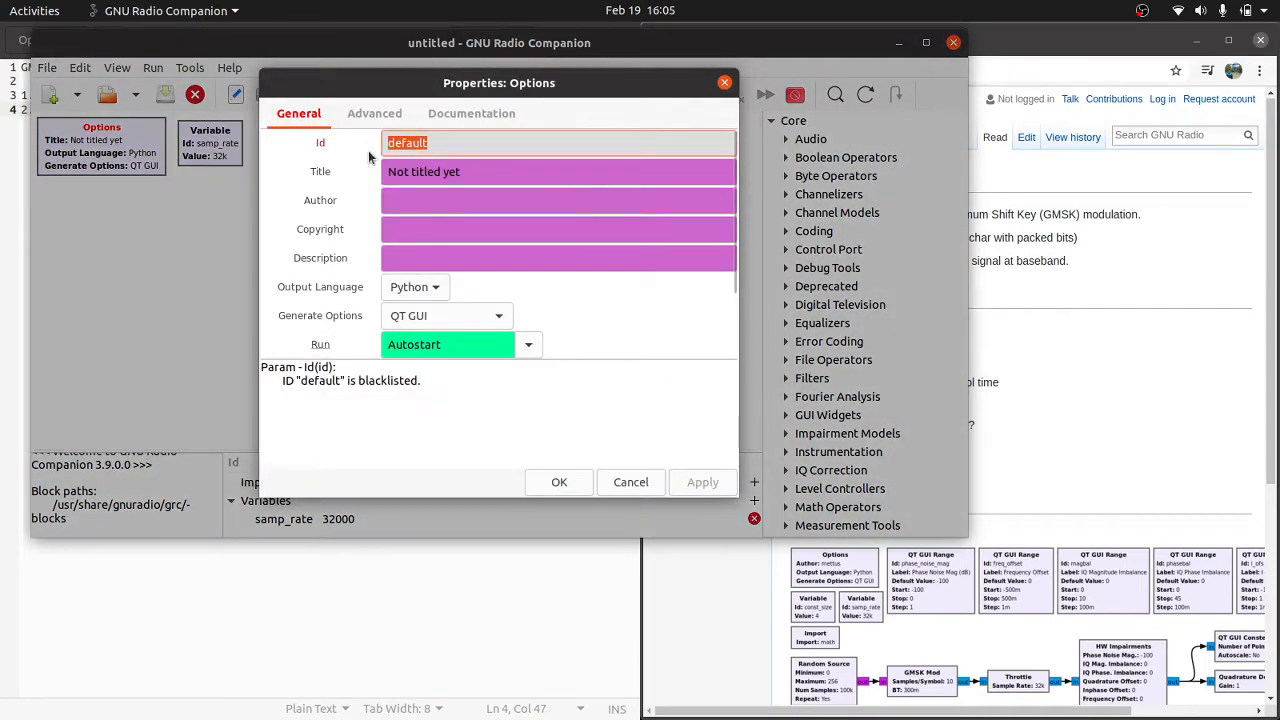
type("test-gms")
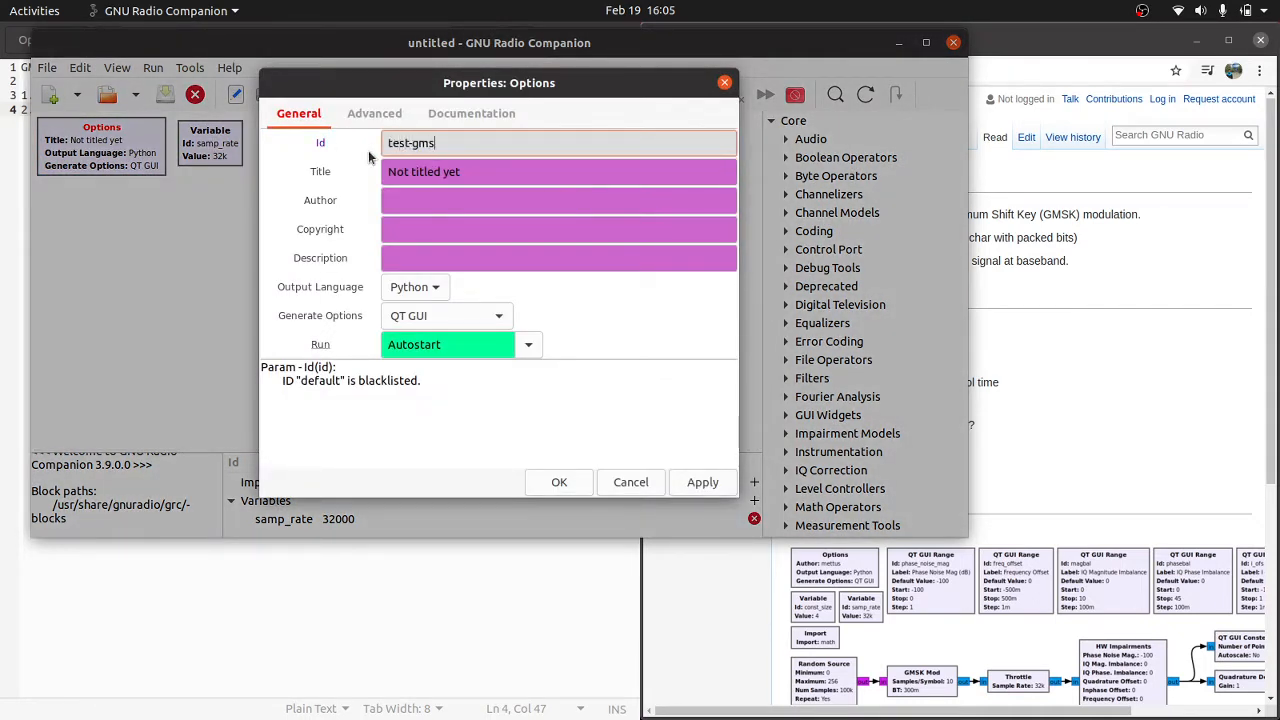
type("k")
key("Tab")
type("GMSK")
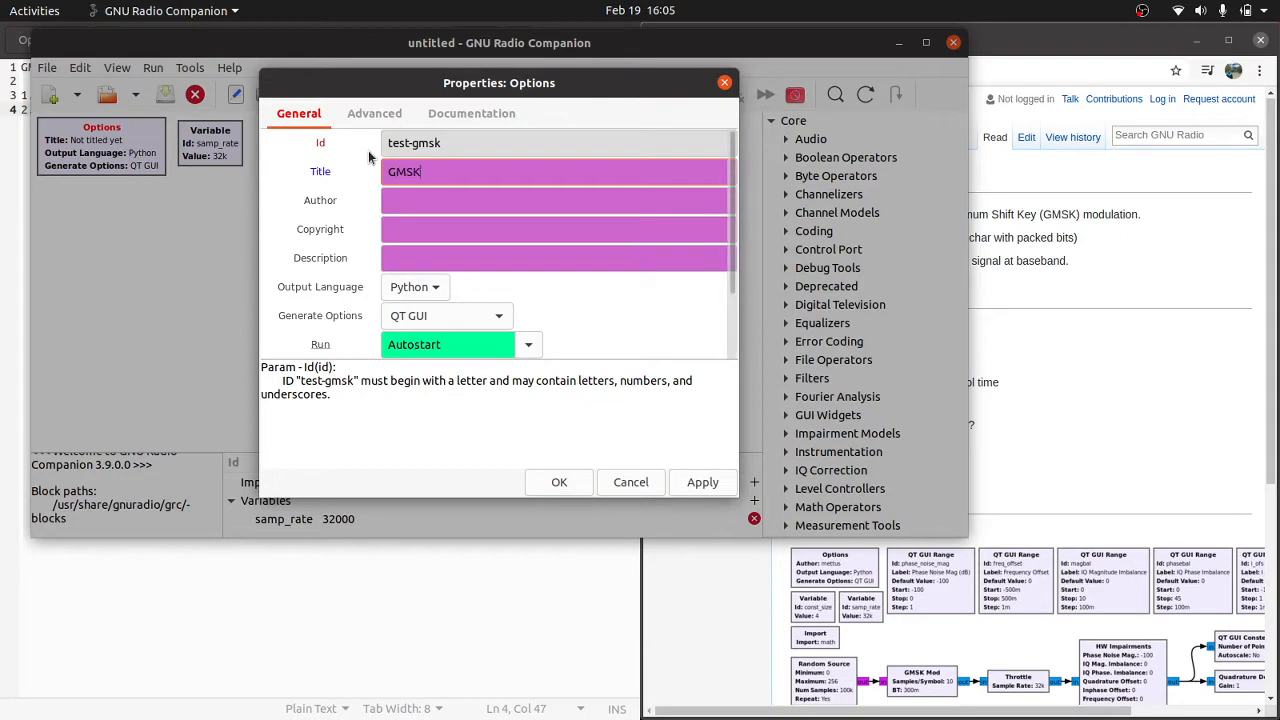
type(" Modulation")
left_click(552, 482)
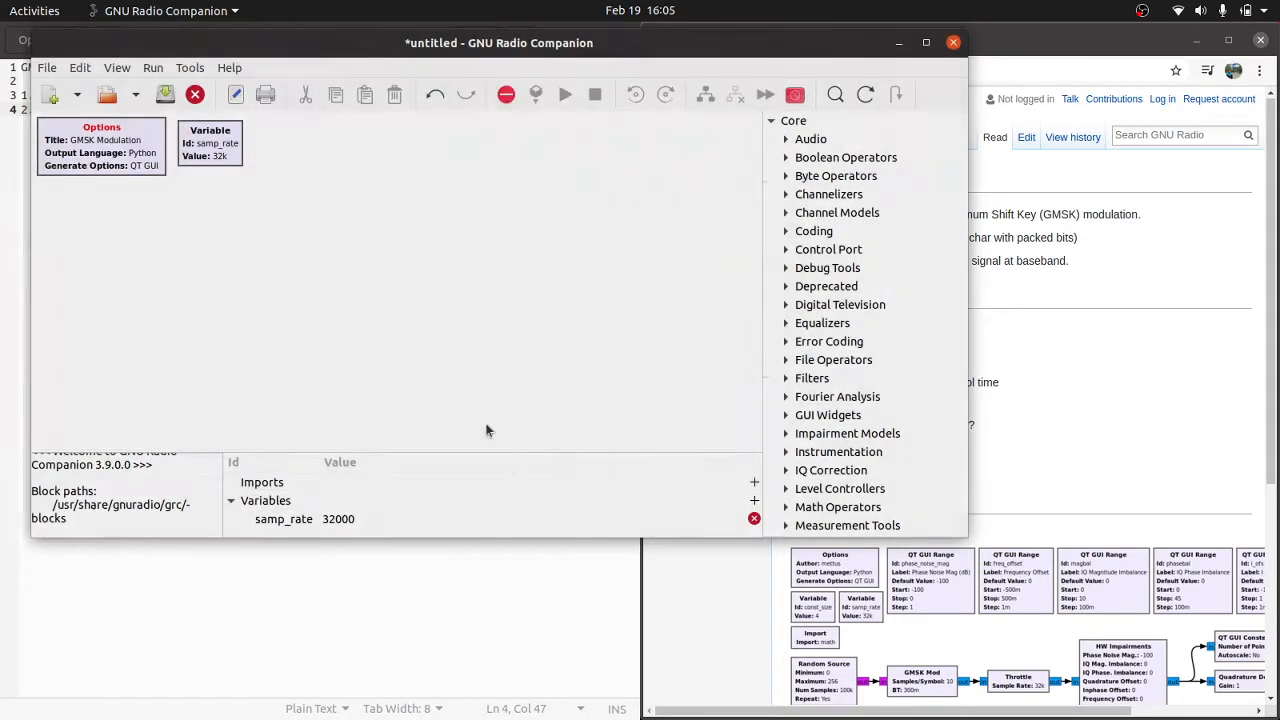
Step: Correct the Options block's Id to test_gmsk, using an underscore instead of the hyphen
double_click(137, 152)
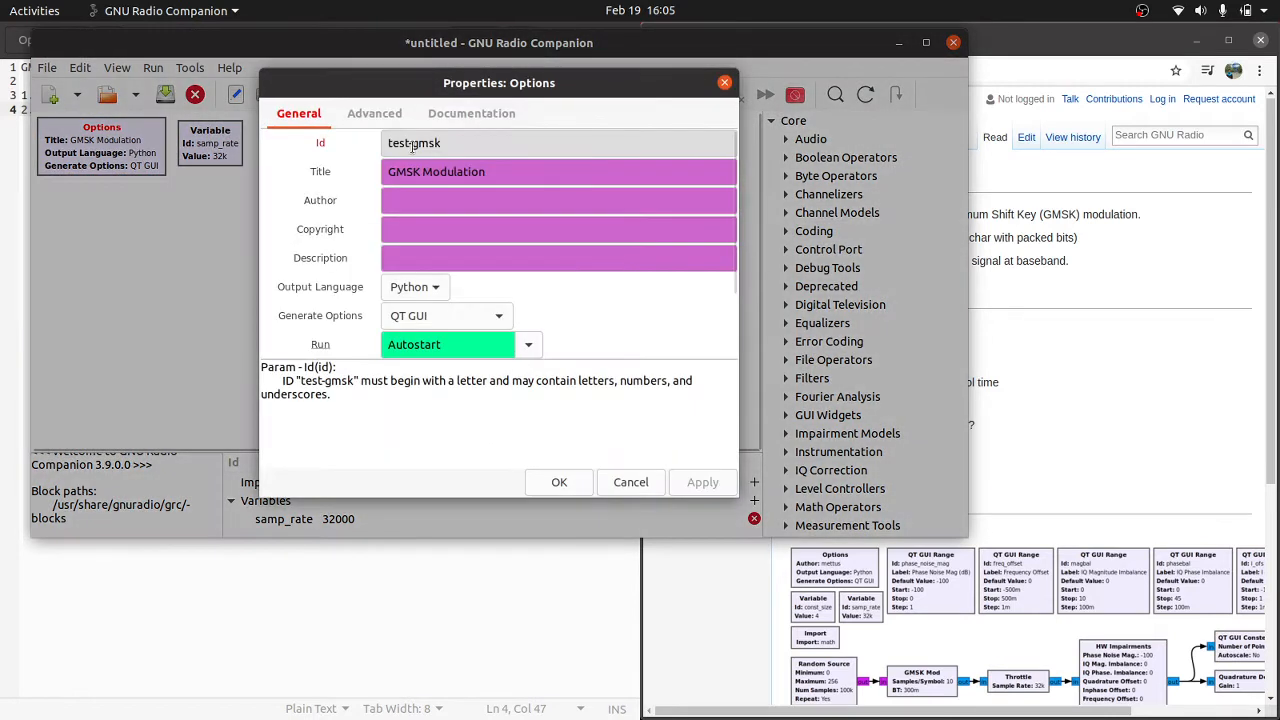
left_click(416, 145)
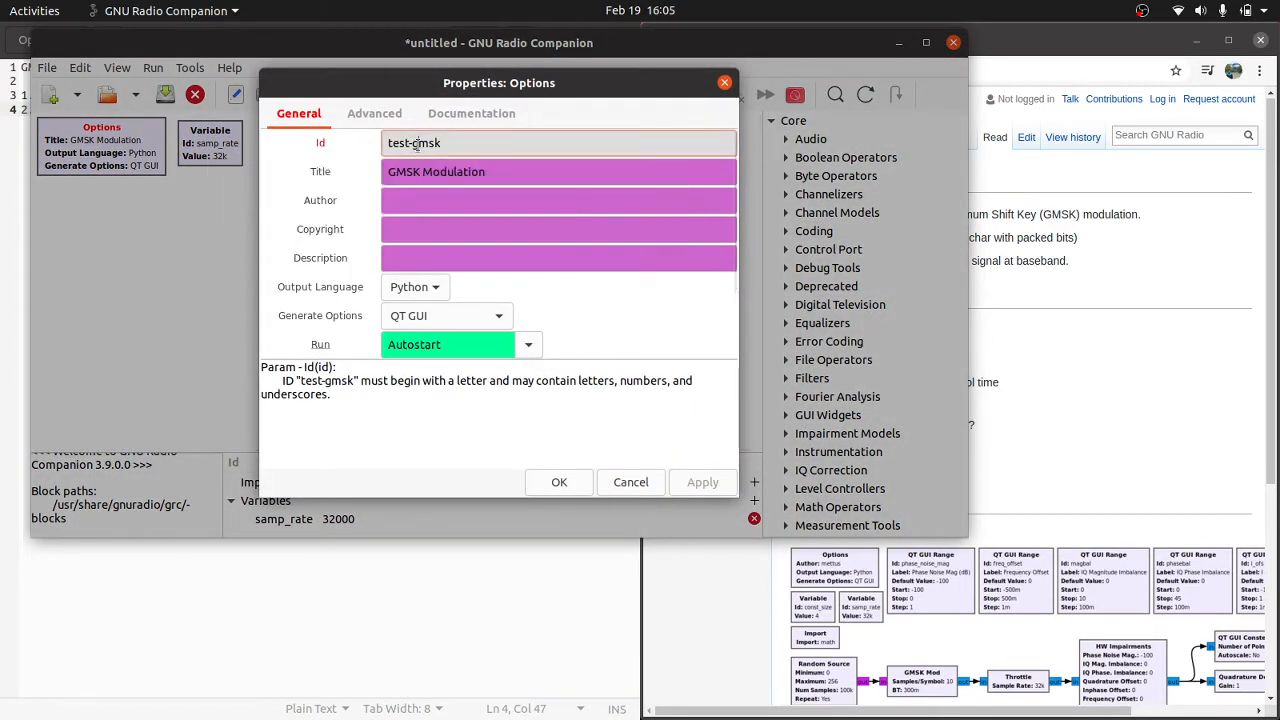
key("BackSpace")
type("_")
left_click(559, 482)
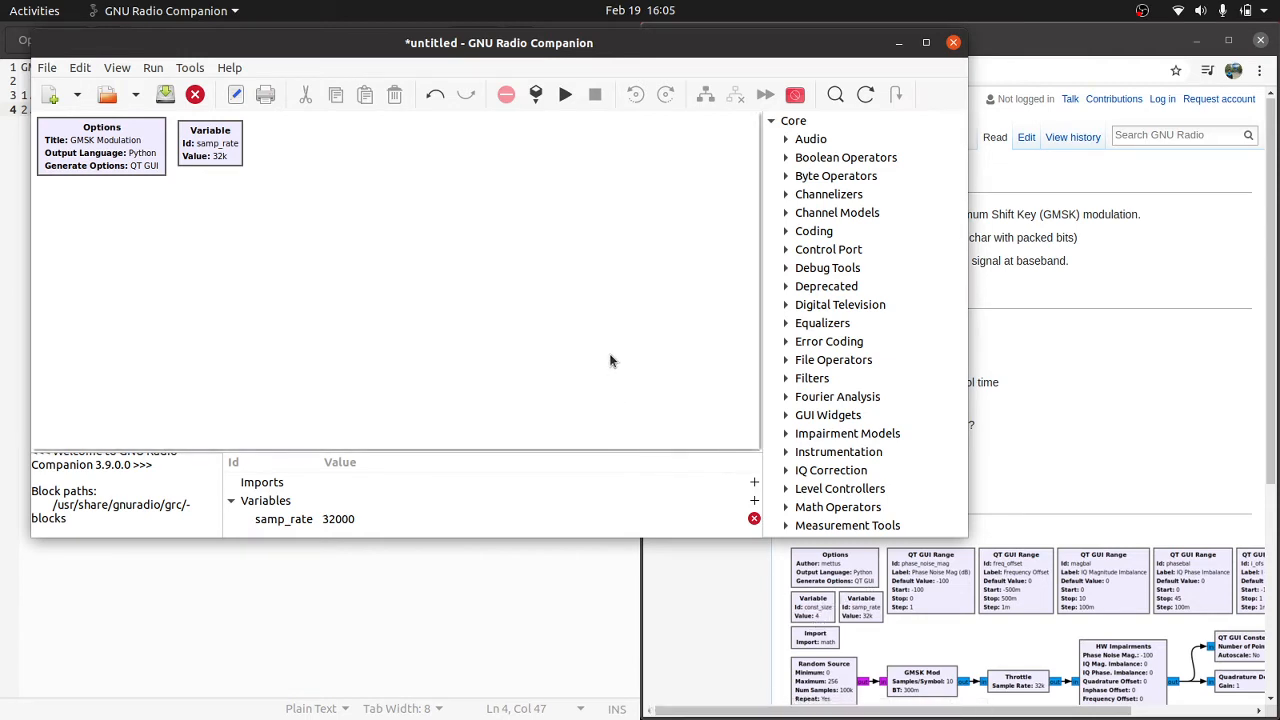
Step: Add a second Variable block below the Options block and set its Id to const_size
left_click(836, 93)
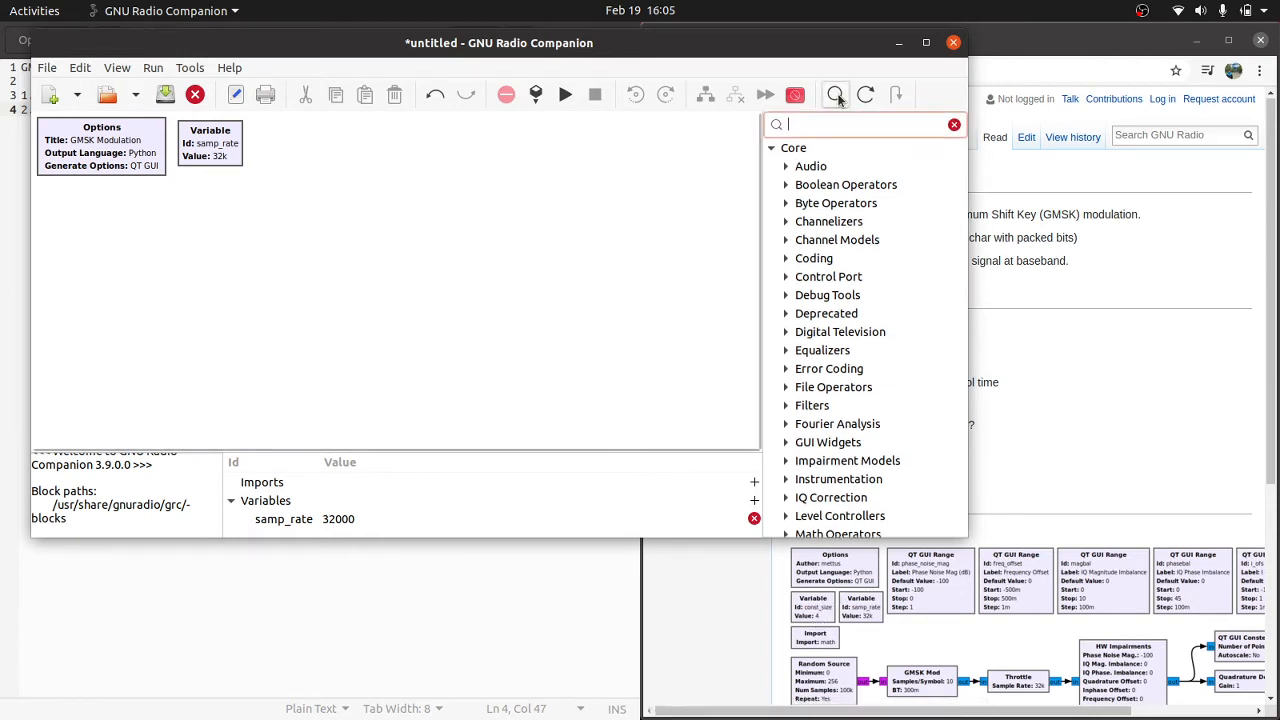
type("varia")
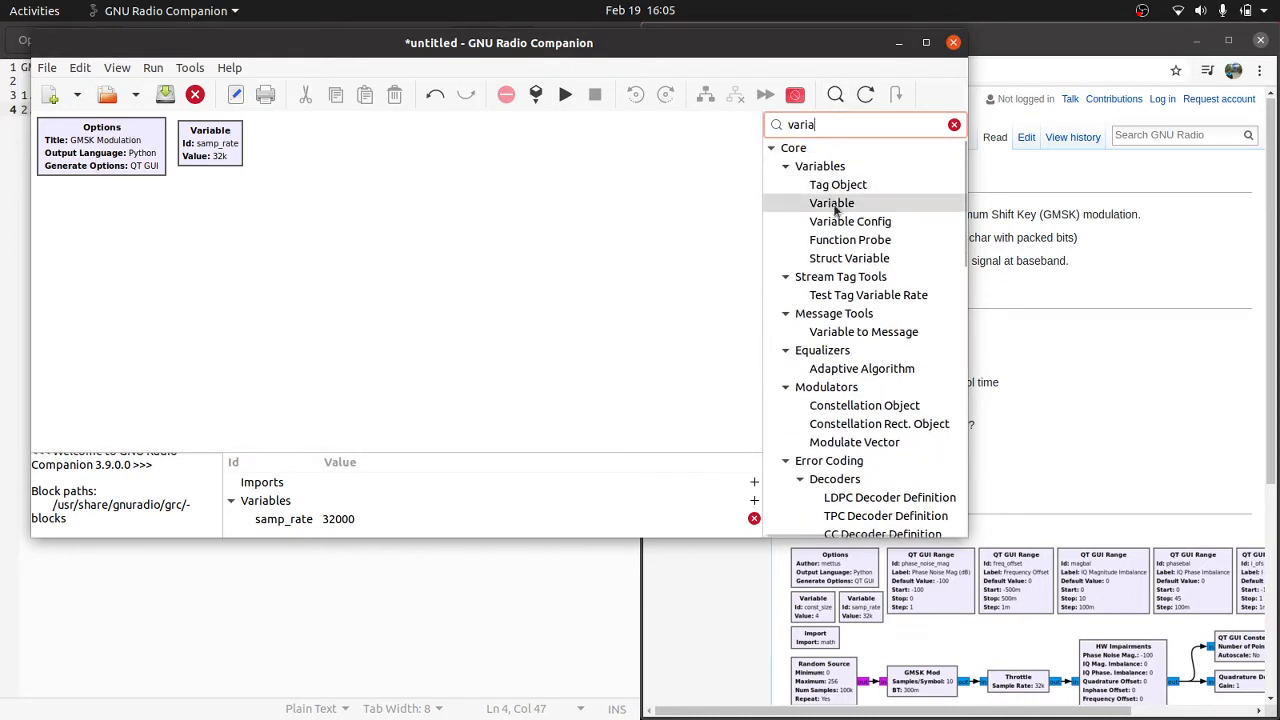
left_click_drag(831, 203, 66, 207)
double_click(66, 207)
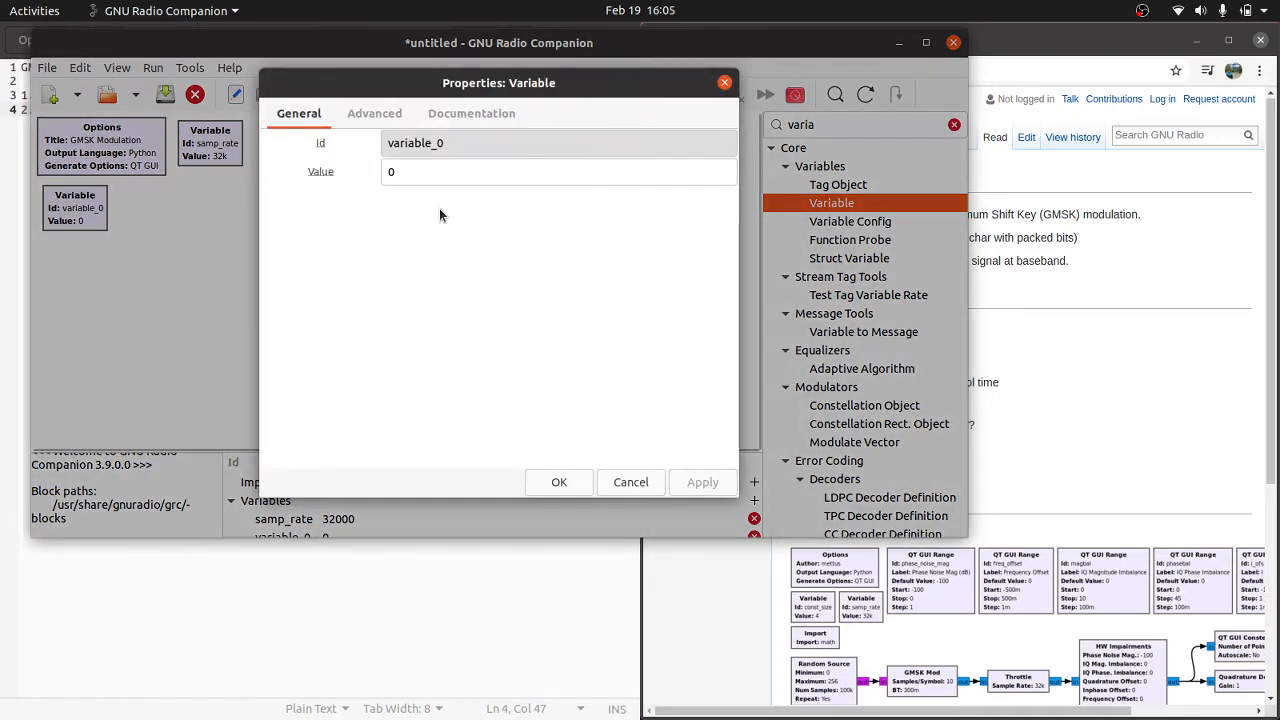
type("const")
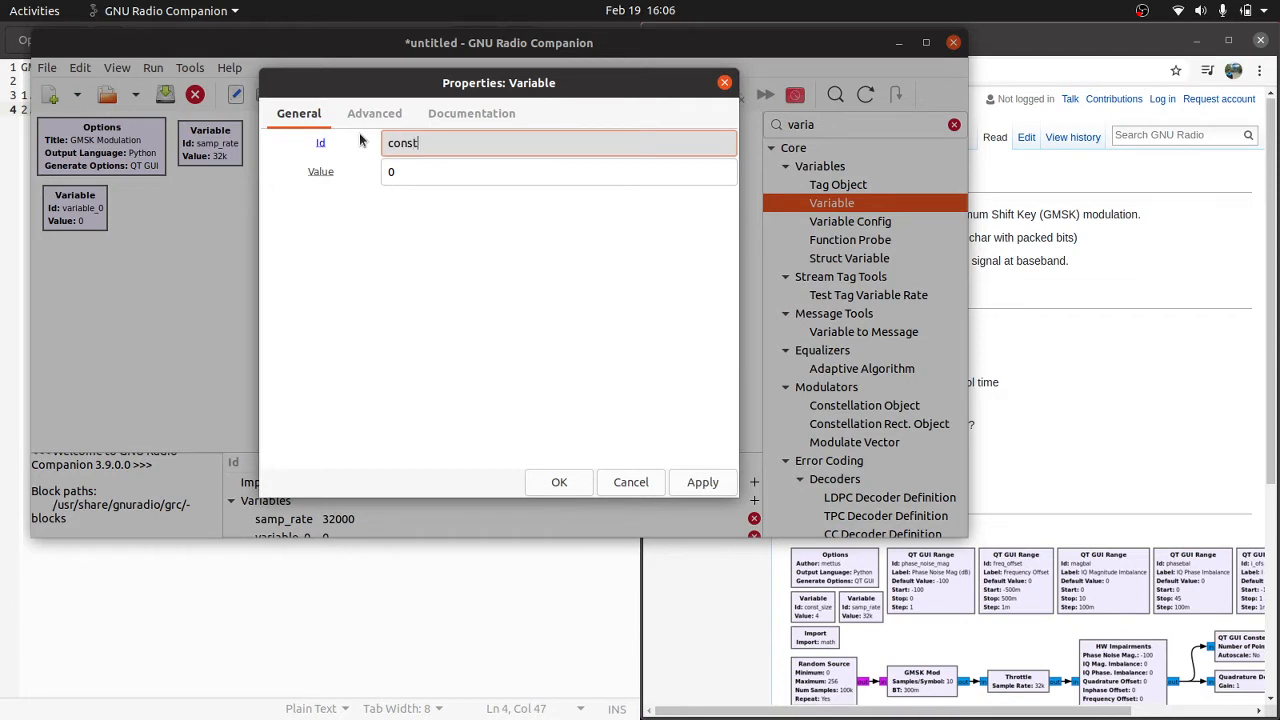
type("_size")
key("Return")
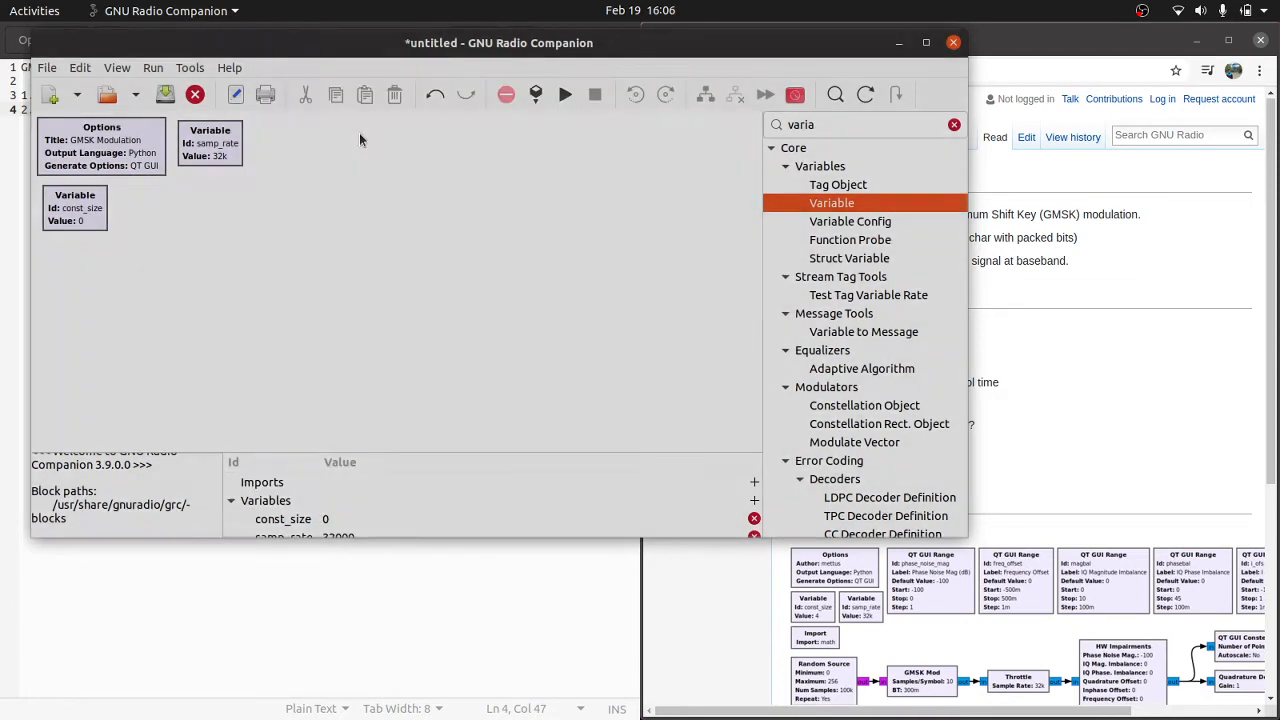
Step: Set the value of the const_size variable to 4
left_click(294, 203)
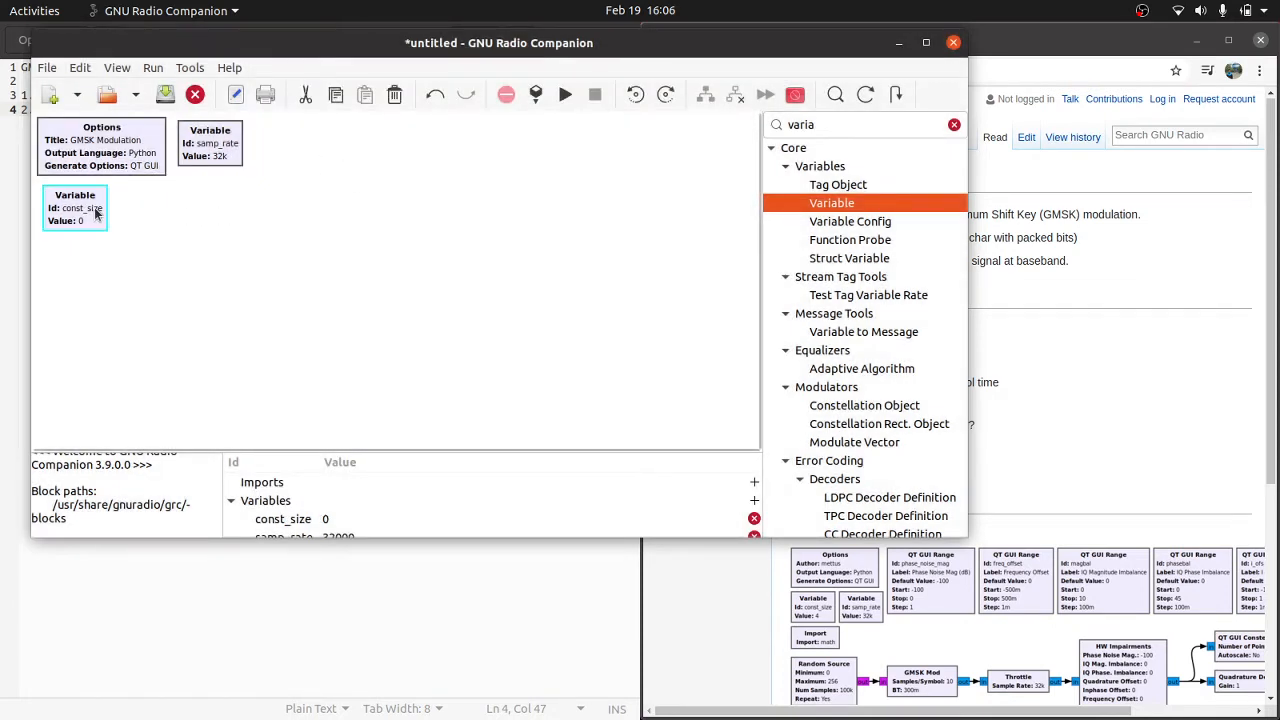
double_click(75, 207)
double_click(400, 172)
type("4")
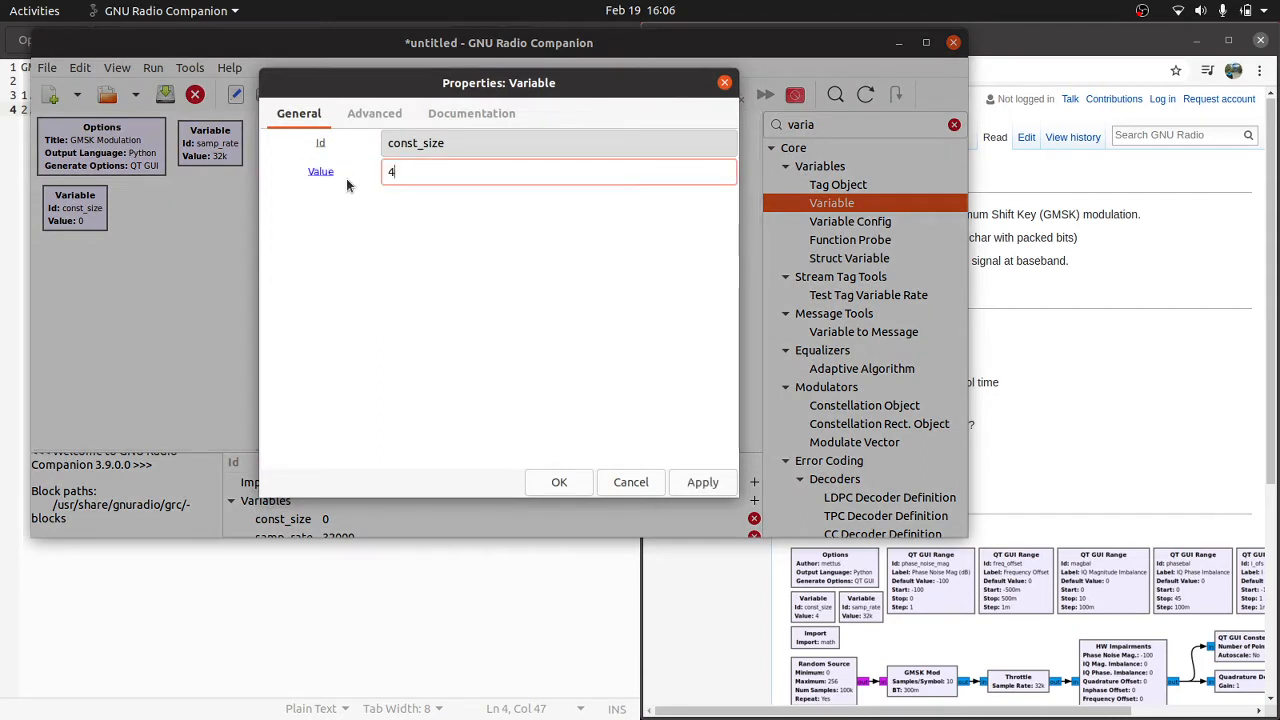
key("Return")
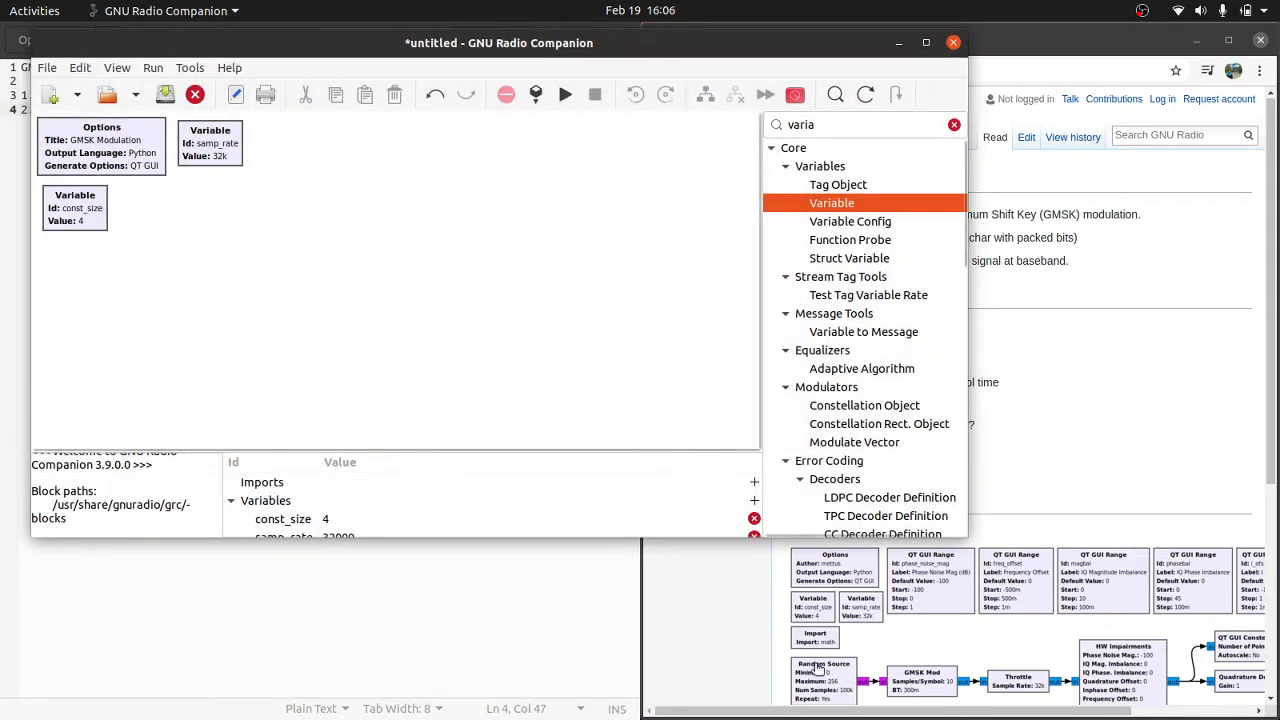
Step: Add an Import block below the const_size variable
double_click(804, 124)
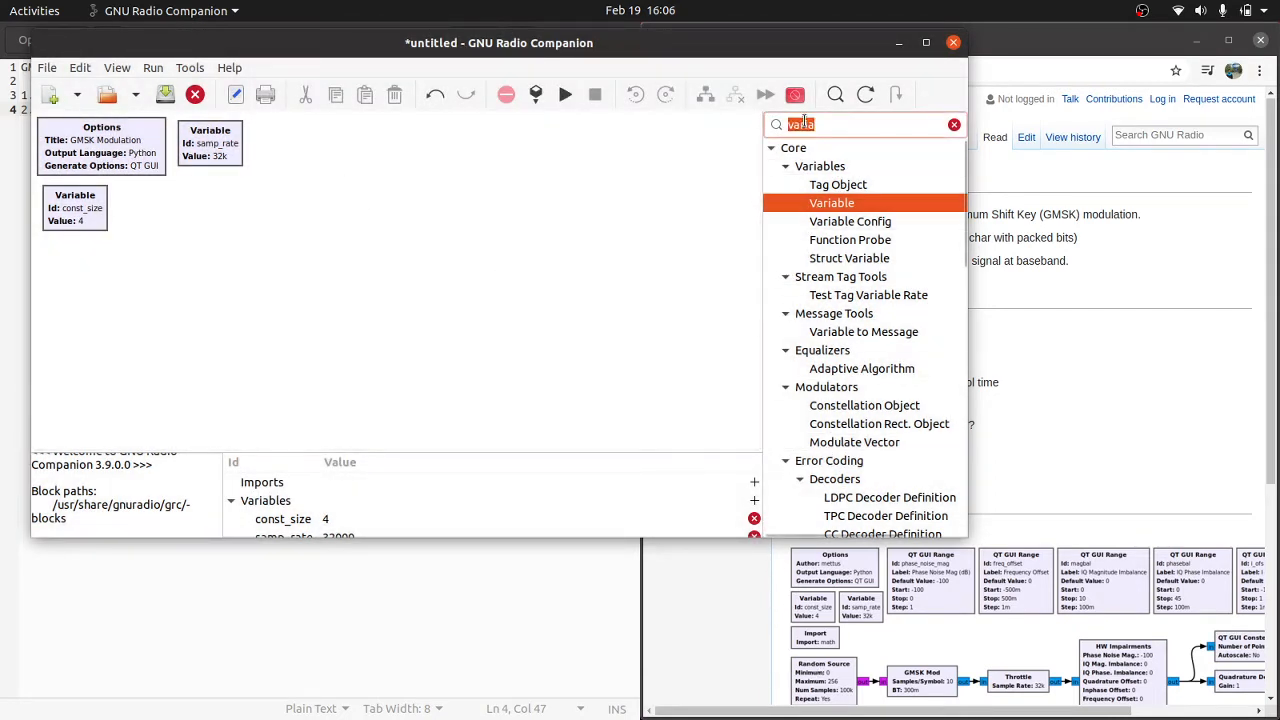
type("impor")
left_click_drag(891, 187, 68, 266)
Step: Set the Import block's statement to "import [math]"
double_click(66, 264)
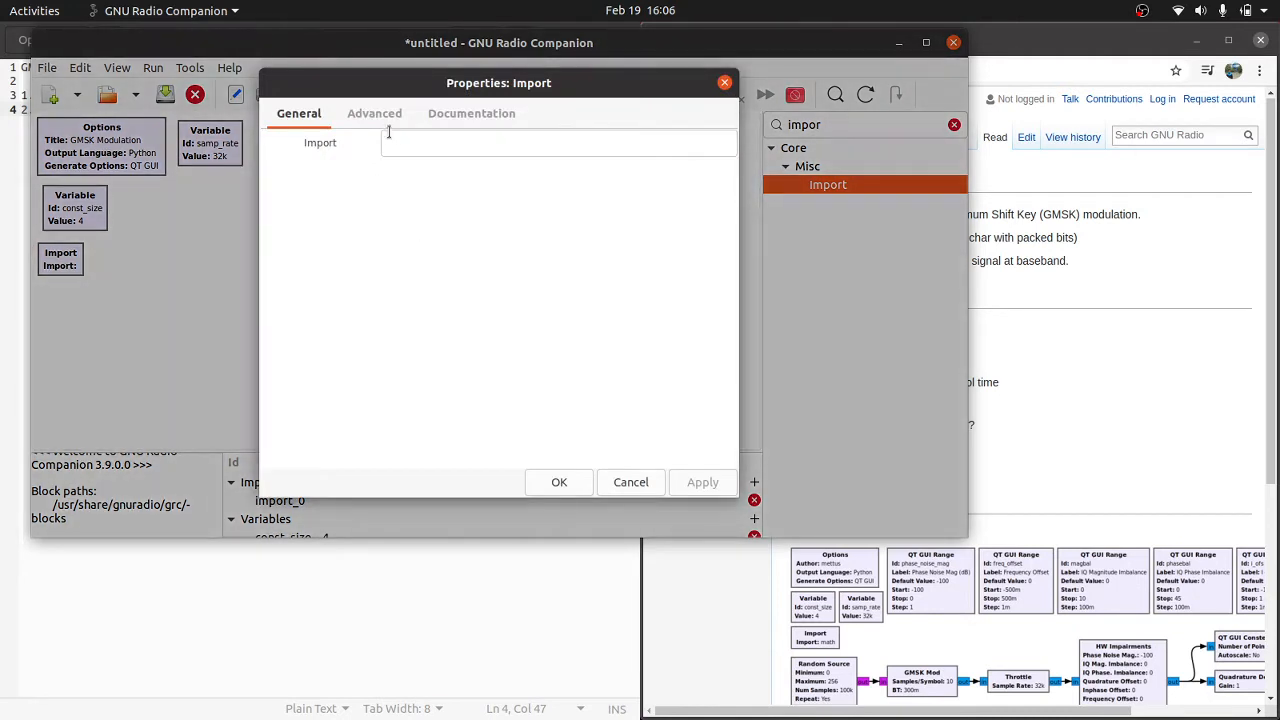
left_click(388, 142)
type("imp")
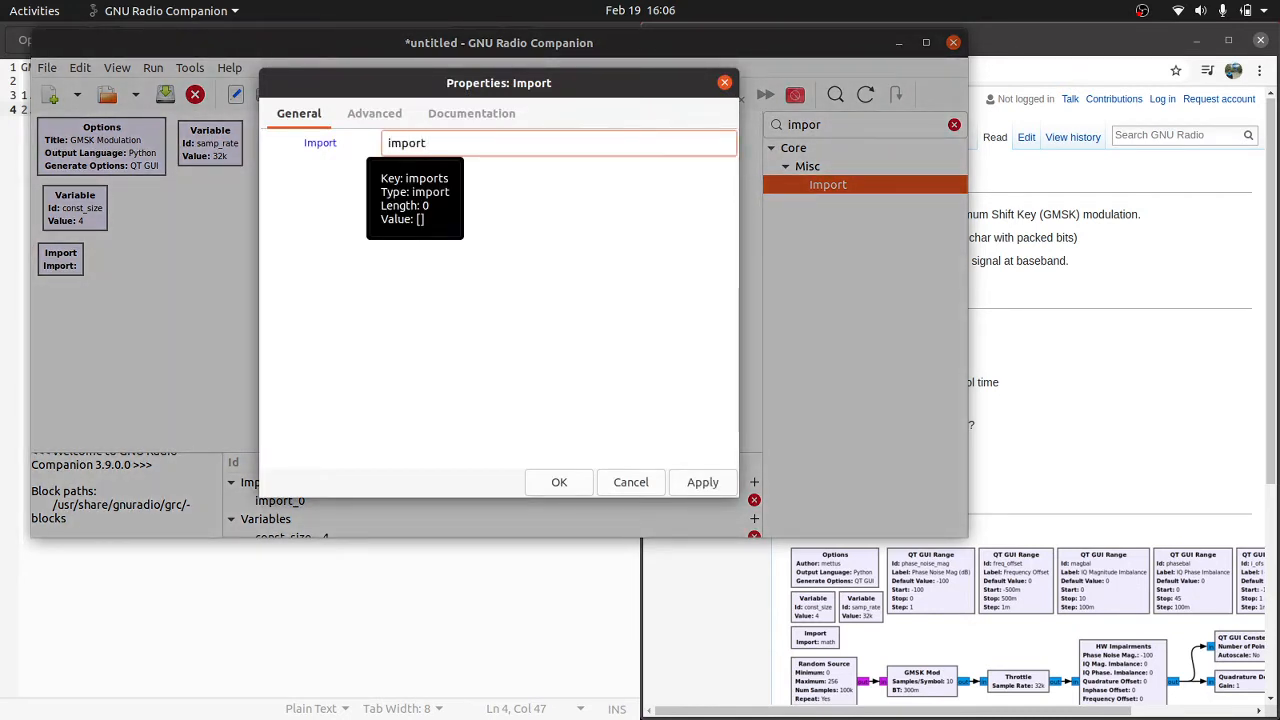
type("ort")
type("(math(")
key("BackSpace")
key("BackSpace")
key("BackSpace")
key("BackSpace")
type("(")
key("BackSpace")
type("[matrh")
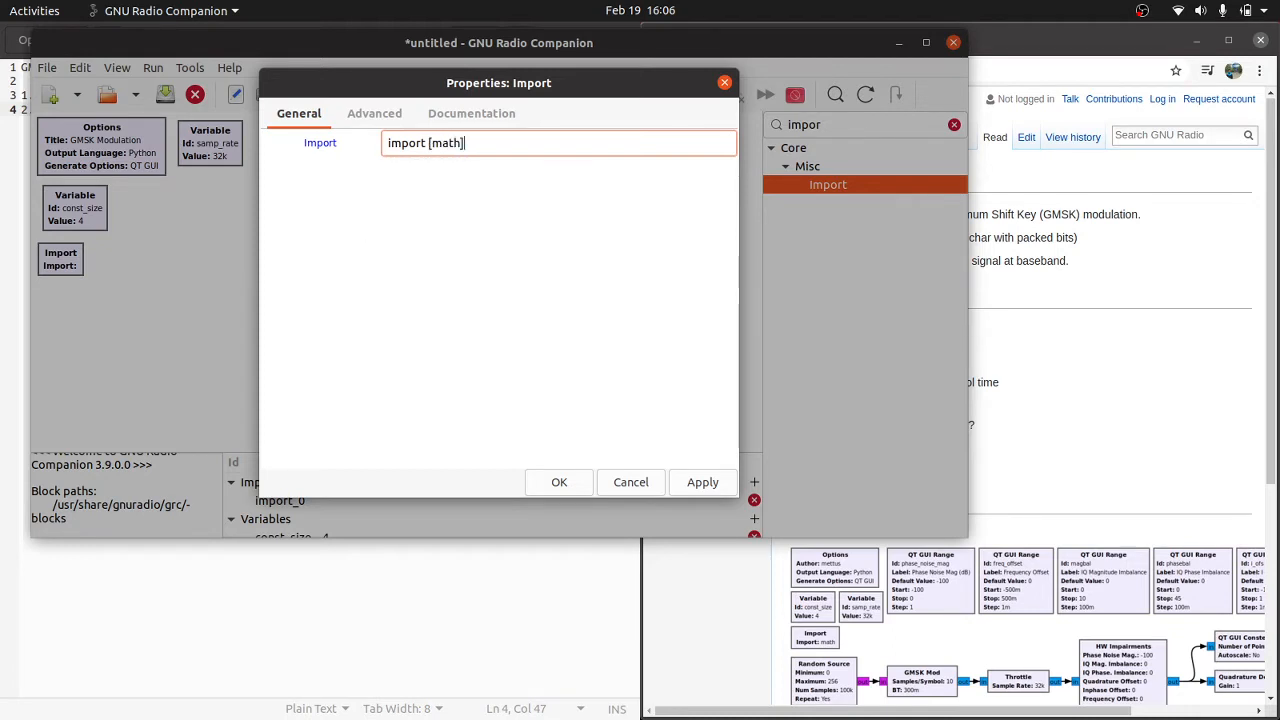
type("]")
key("Return")
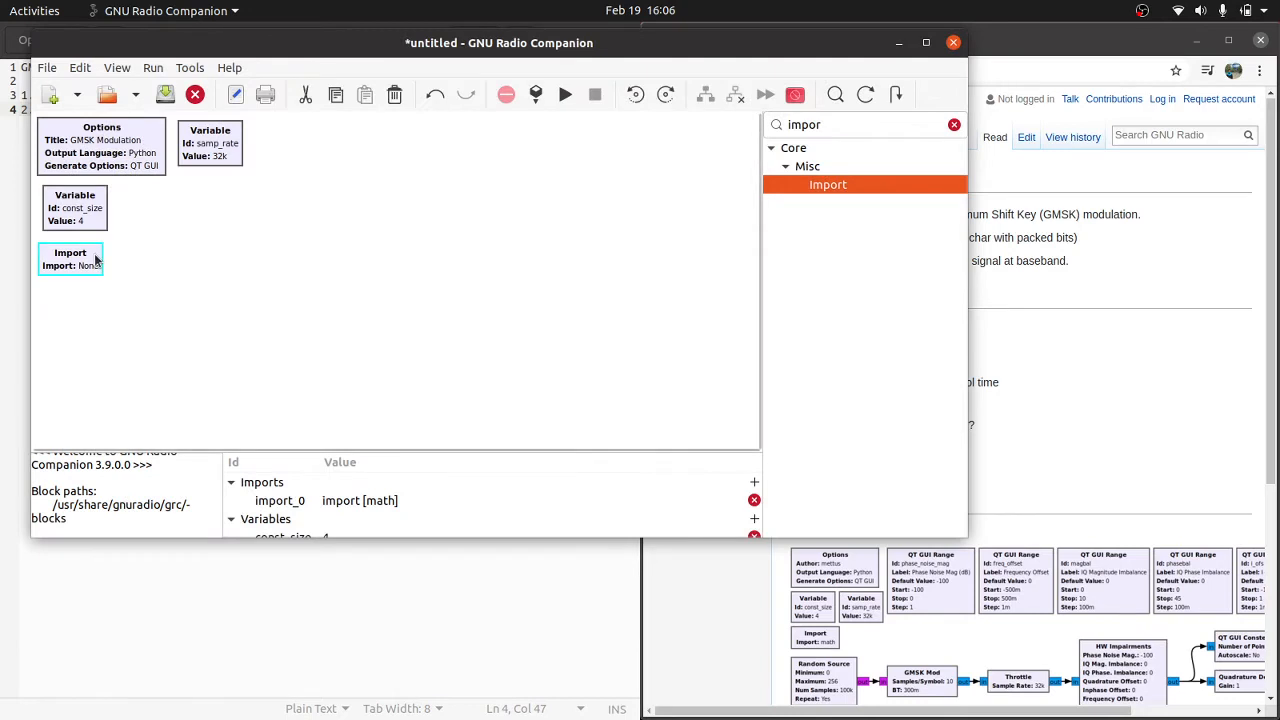
Step: Remove the word import from the Import block's statement so that it reads "[math]"
double_click(91, 257)
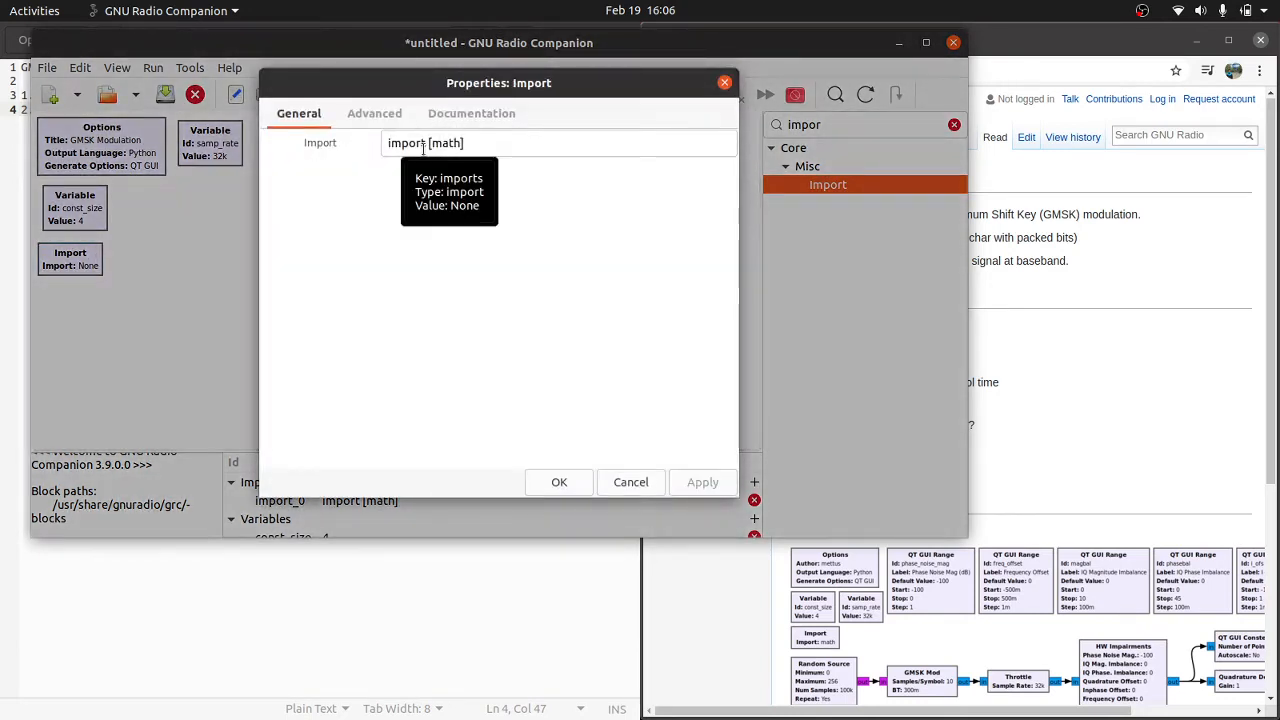
left_click_drag(430, 147, 298, 145)
key("BackSpace")
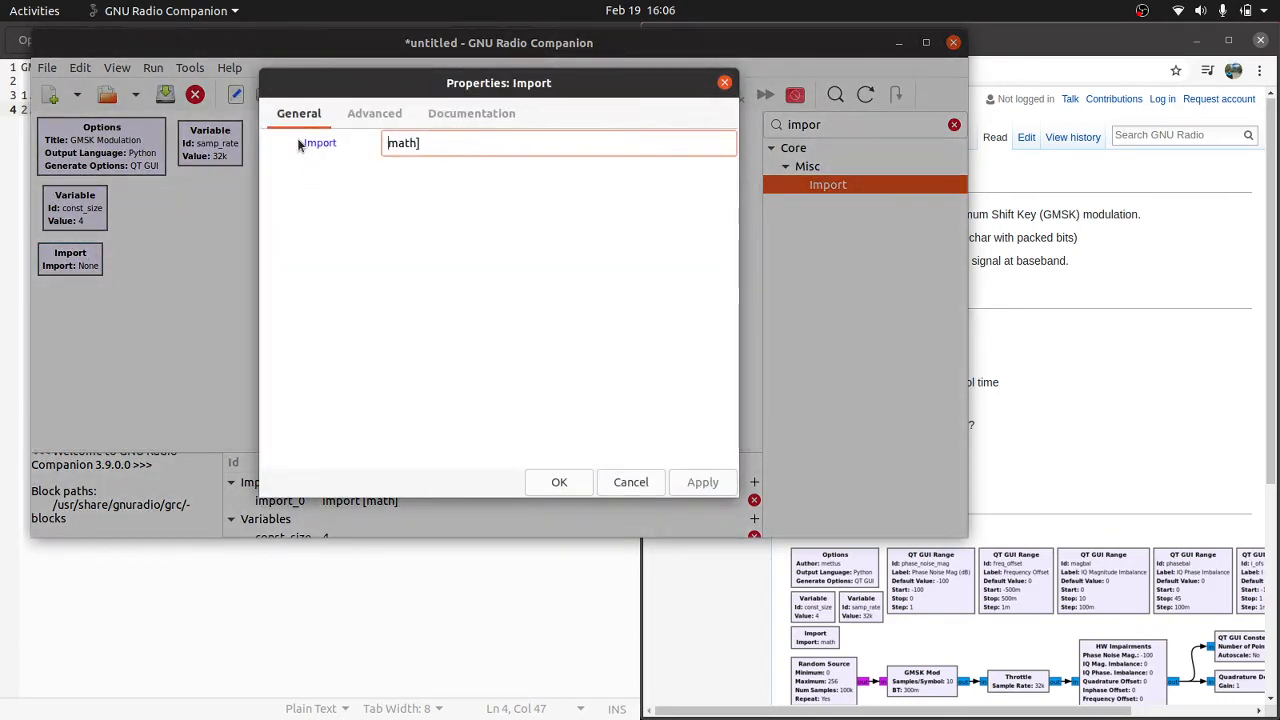
key("Return")
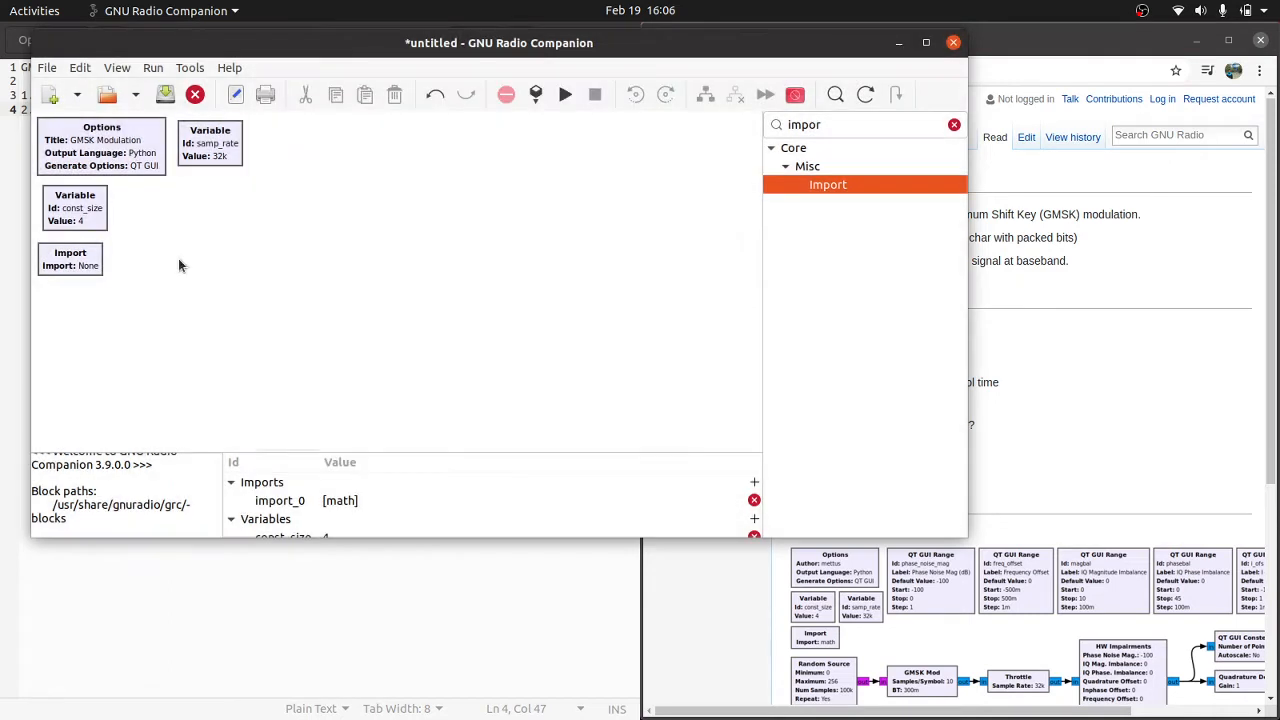
Step: Remove the square brackets from the Import block's statement so that it reads "math"
double_click(89, 266)
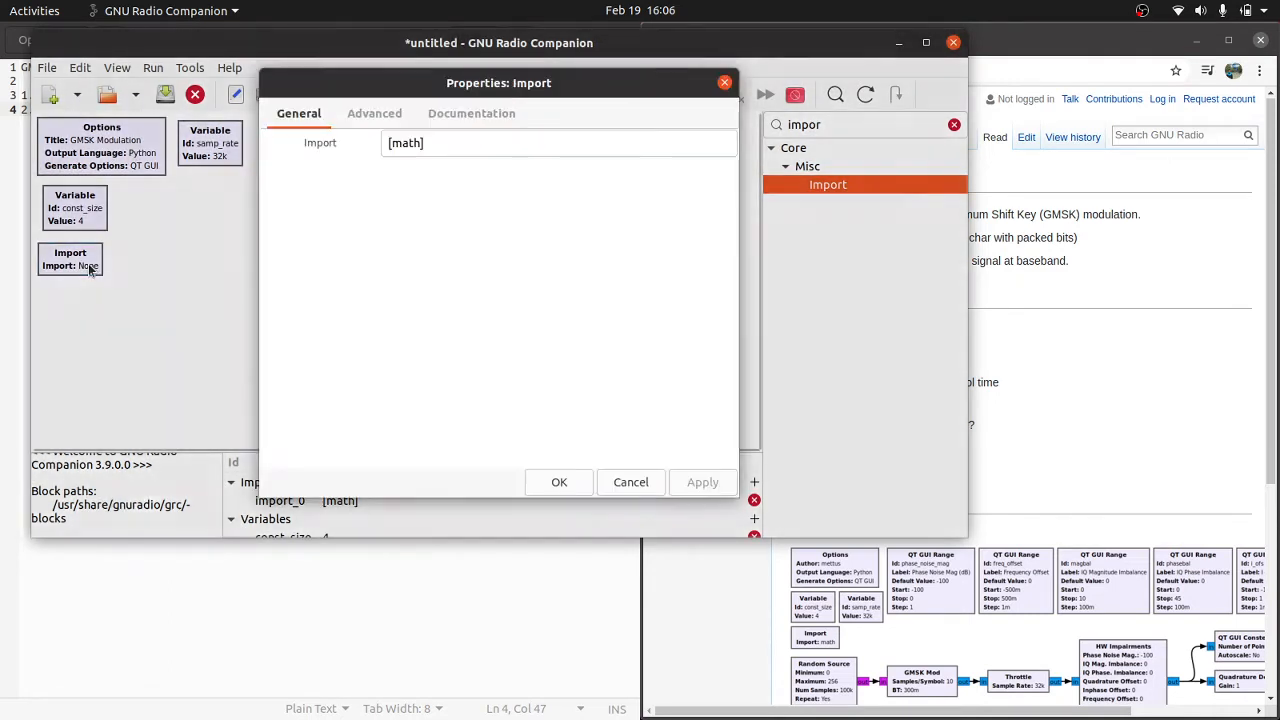
left_click(440, 148)
key("BackSpace")
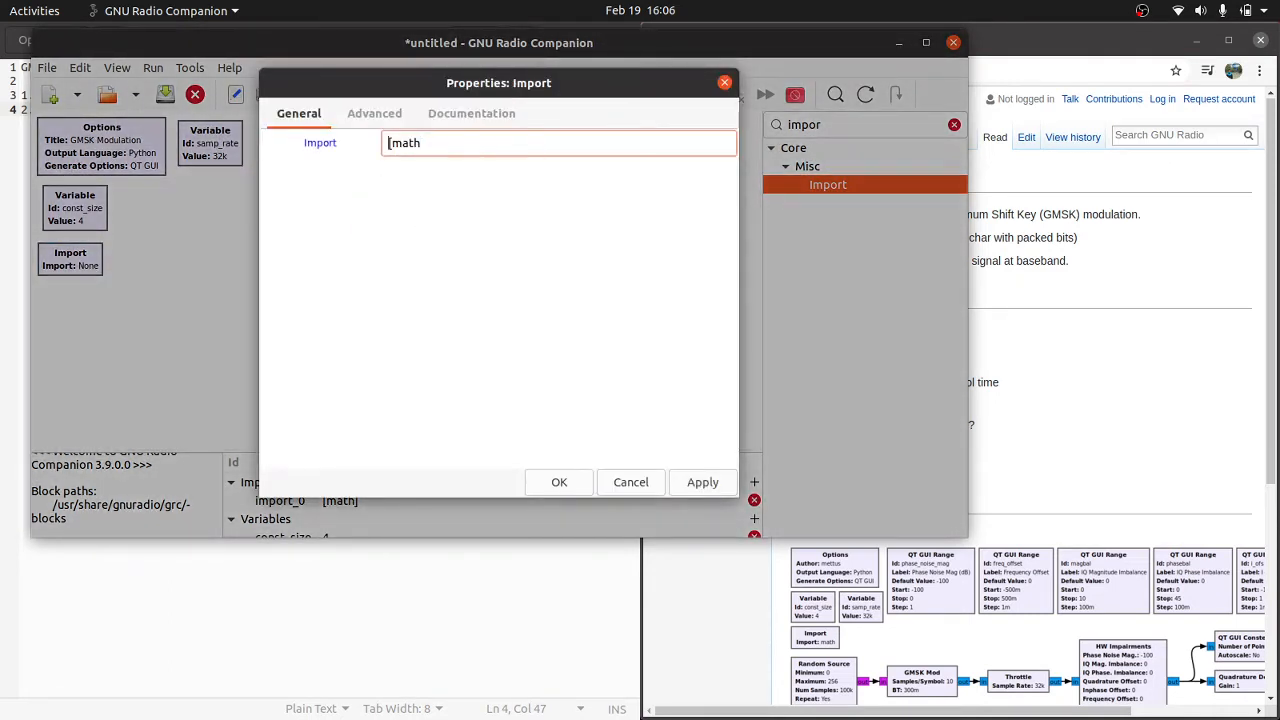
key("Delete")
key("Return")
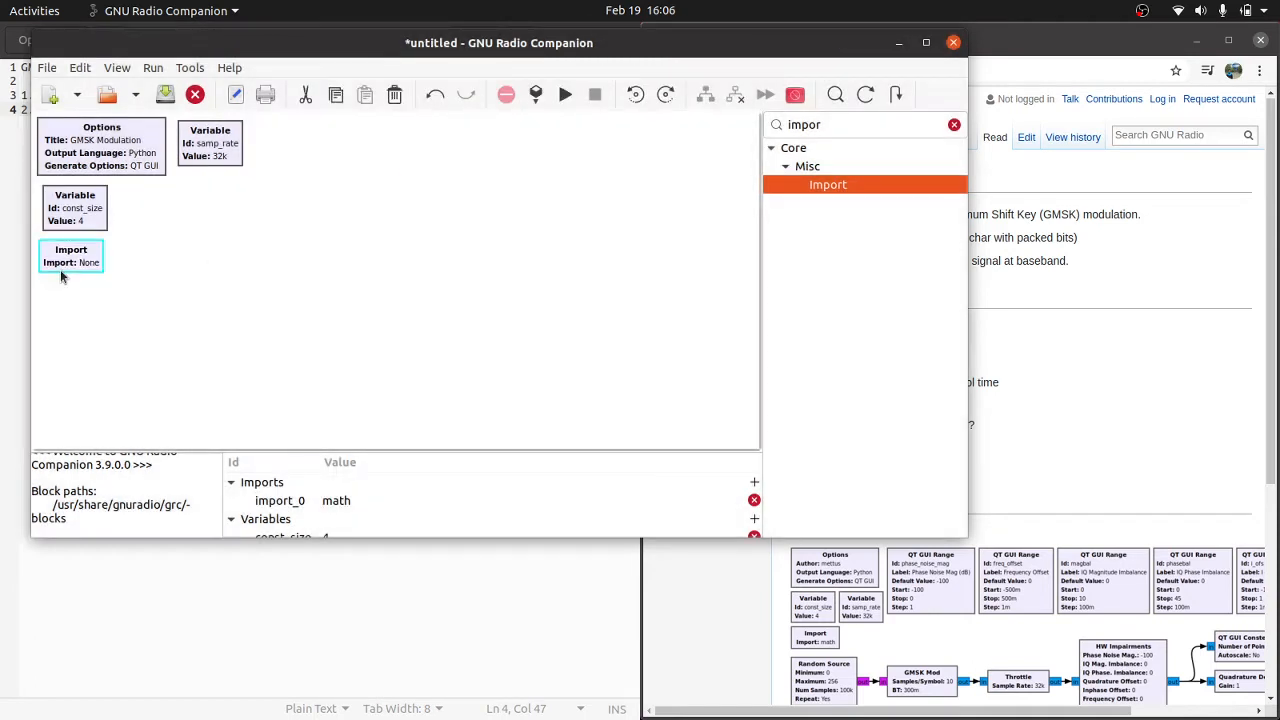
Step: Check the Import block's documentation for the syntax and set its statement to "import math"
double_click(71, 262)
left_click(447, 115)
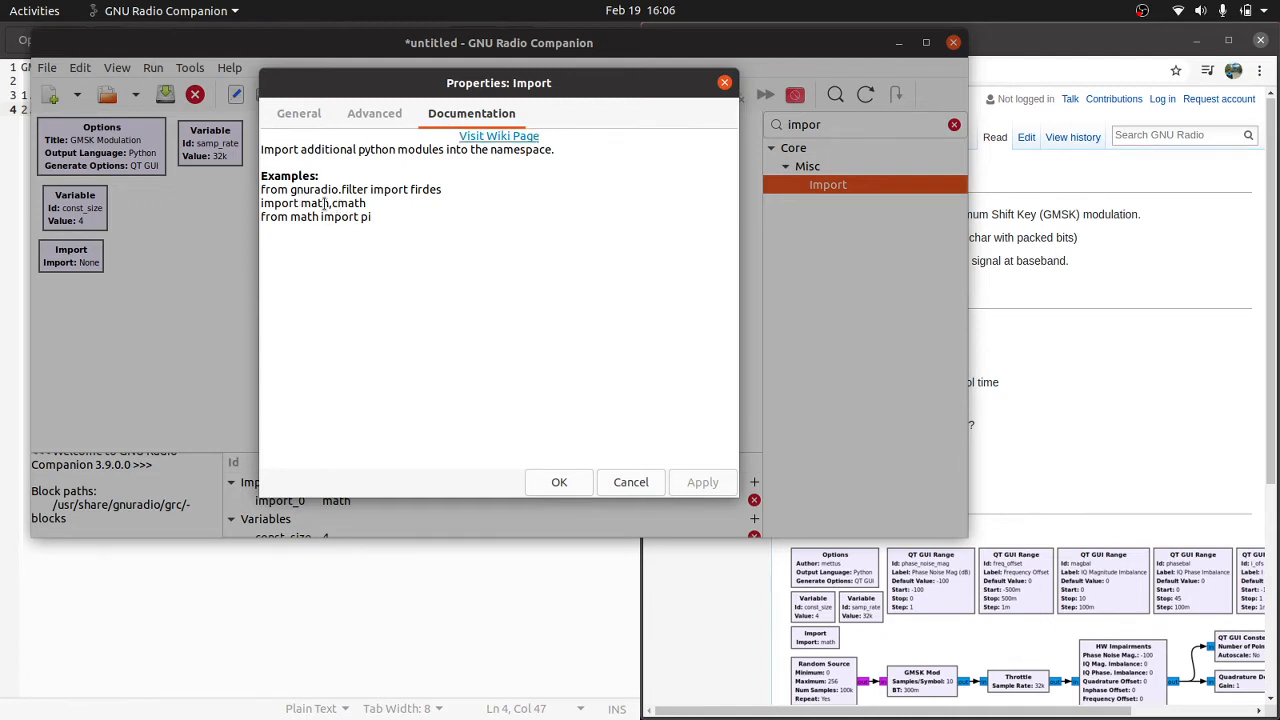
left_click(299, 115)
left_click(389, 143)
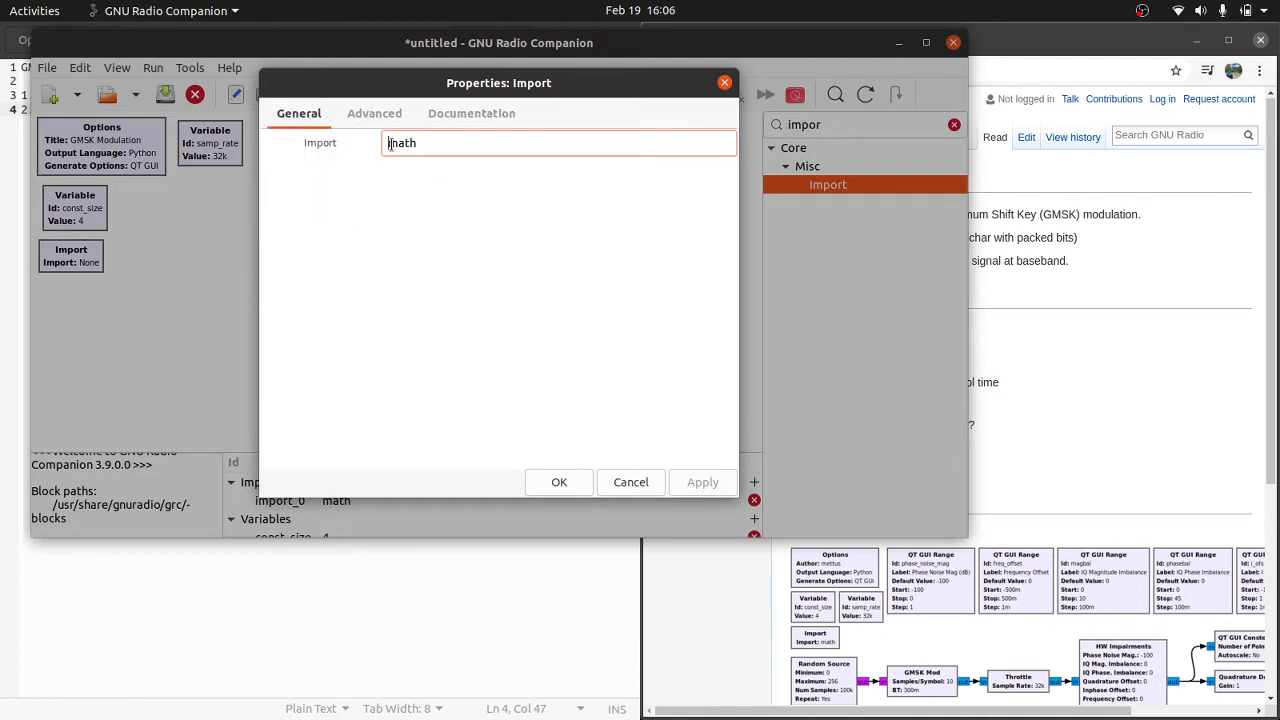
type("import")
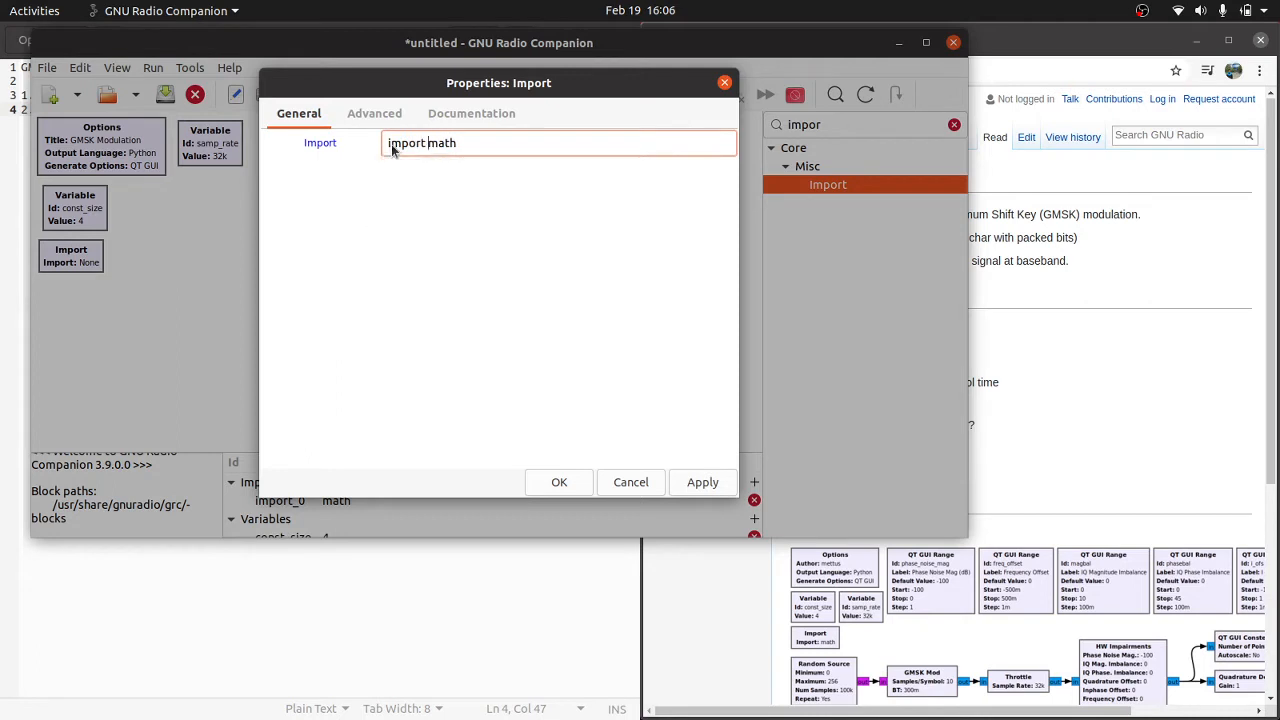
key("Return")
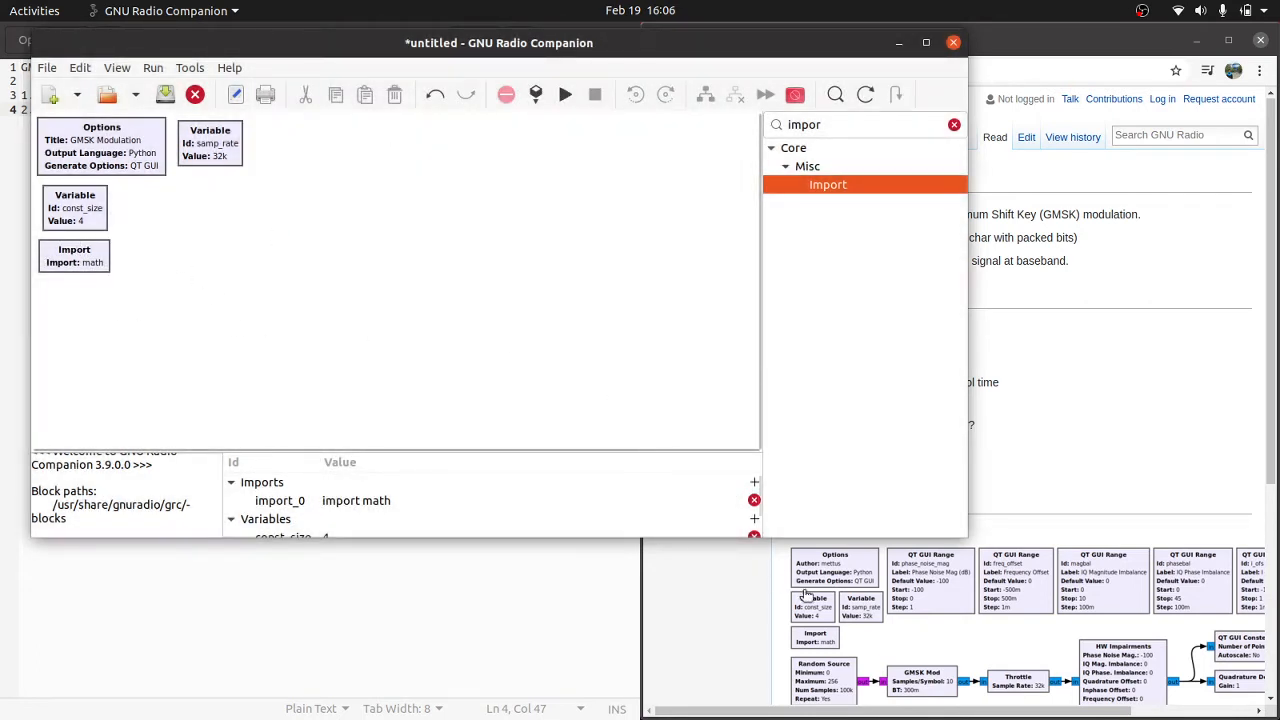
Step: Add a Random Source block below the Import block, as in the wiki's example flowgraph
scroll(797, 608, "down", 1)
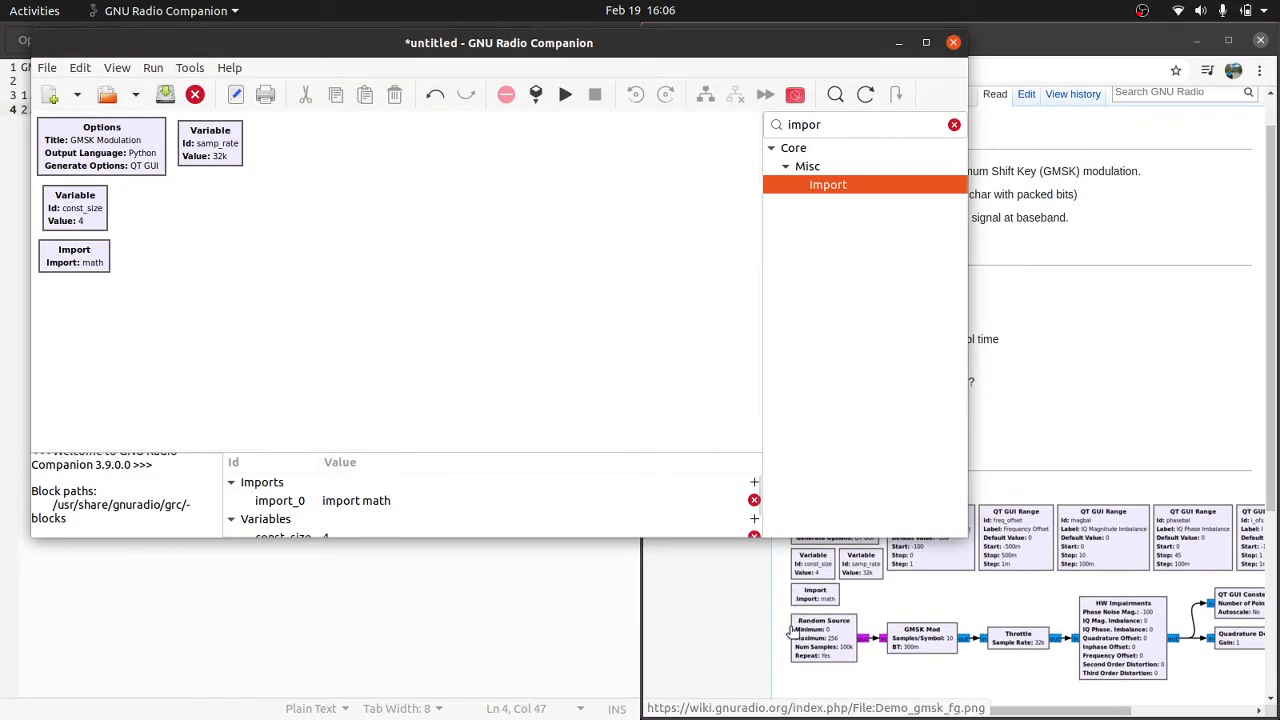
double_click(800, 128)
type("random s")
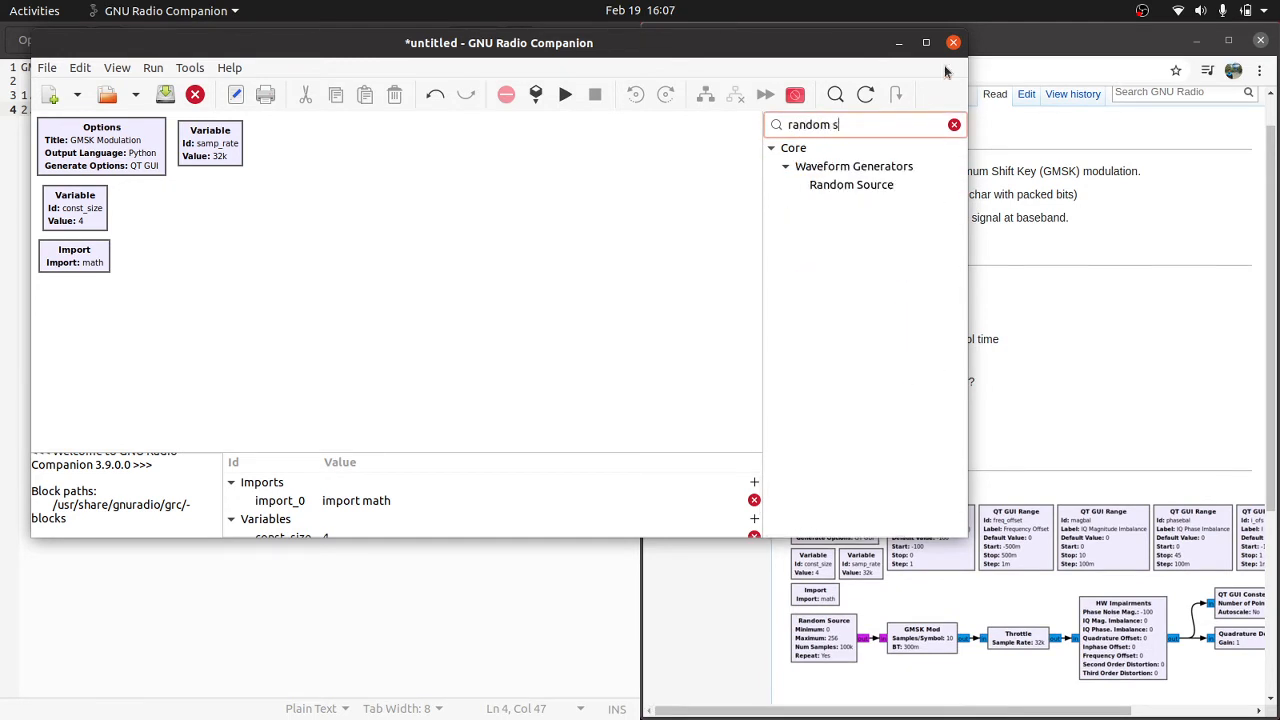
left_click_drag(851, 184, 80, 333)
Step: Set the Random Source's maximum to 256 and its number of samples to 100e3
double_click(88, 328)
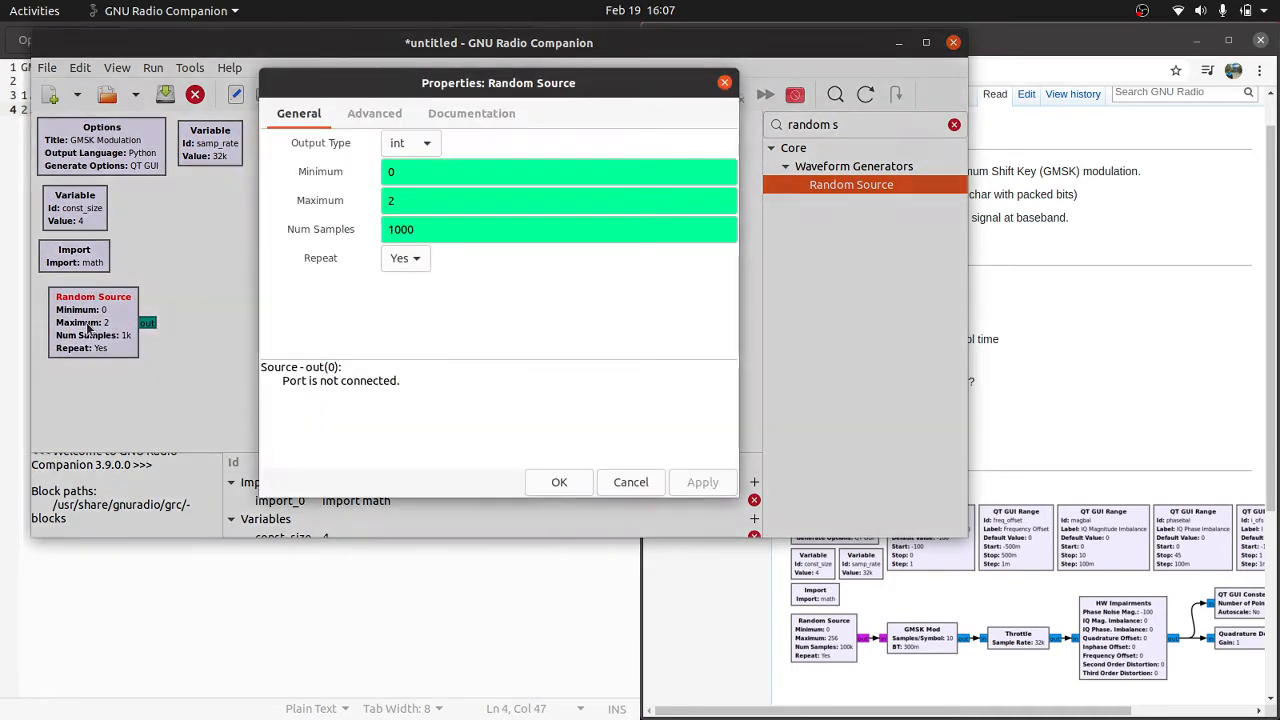
left_click(417, 195)
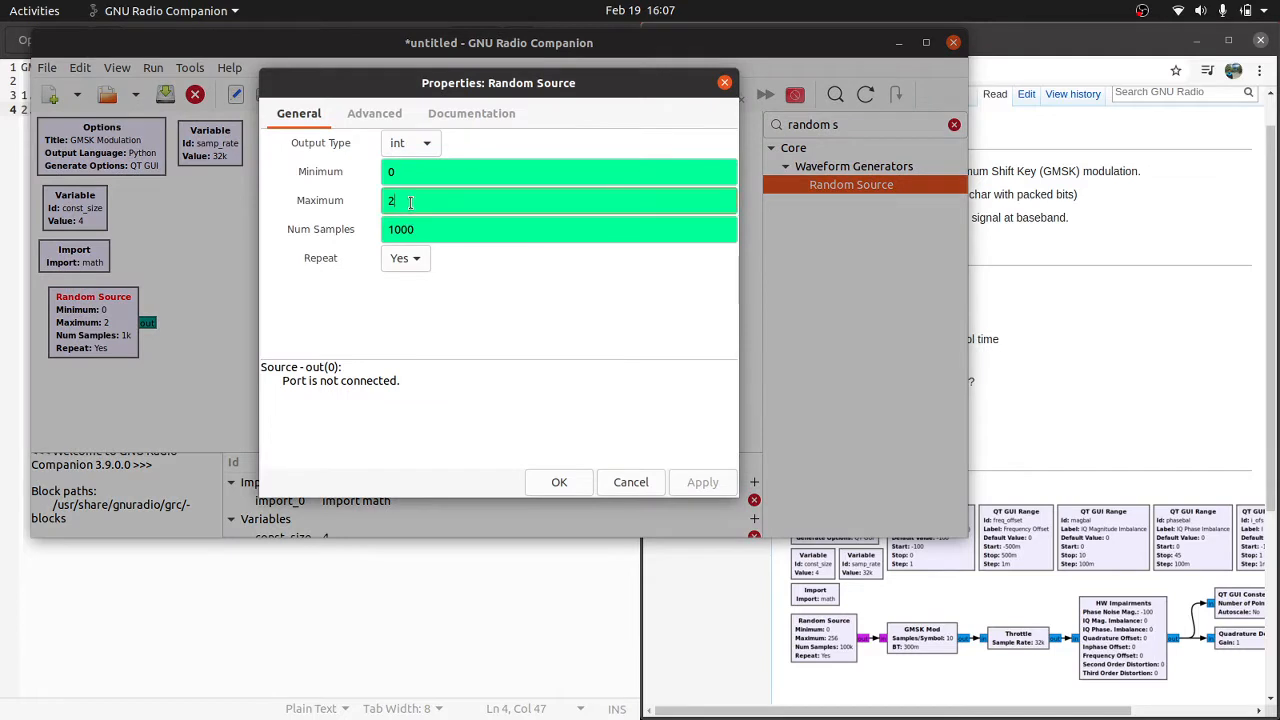
type("56")
key("Tab")
type("100")
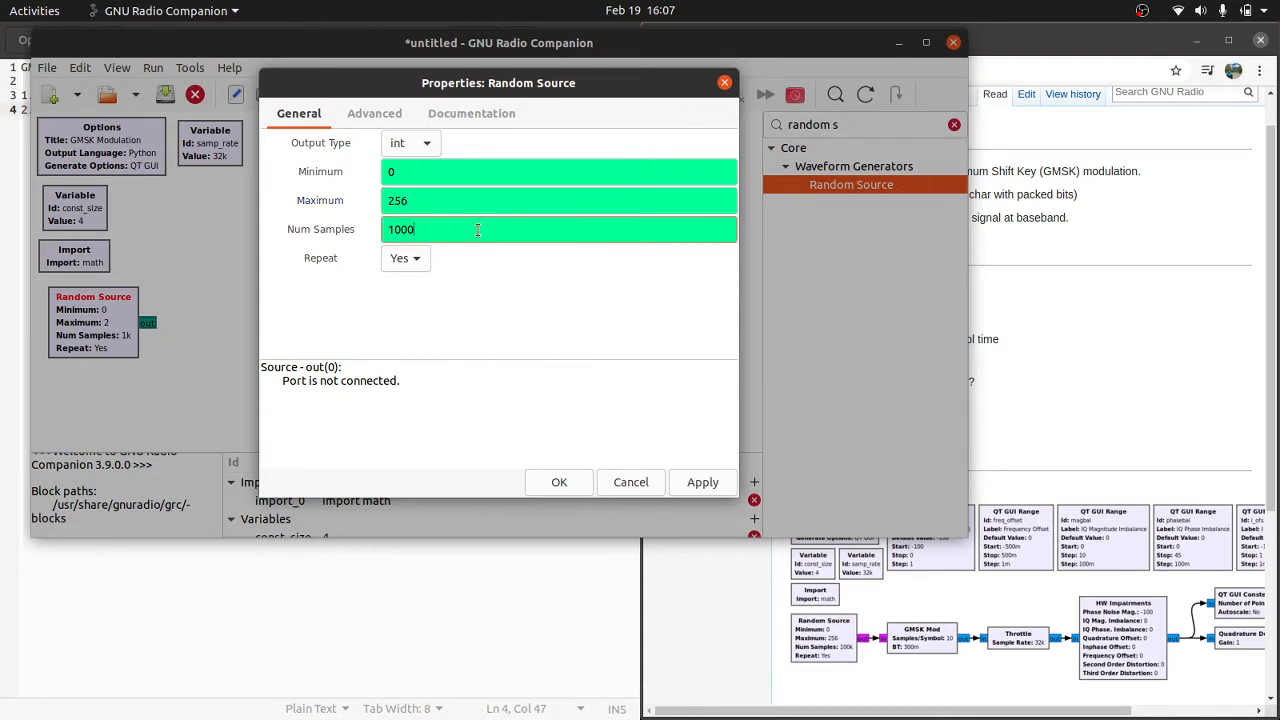
type("e3")
Step: Change the Random Source's output type to short and apply it
left_click(417, 143)
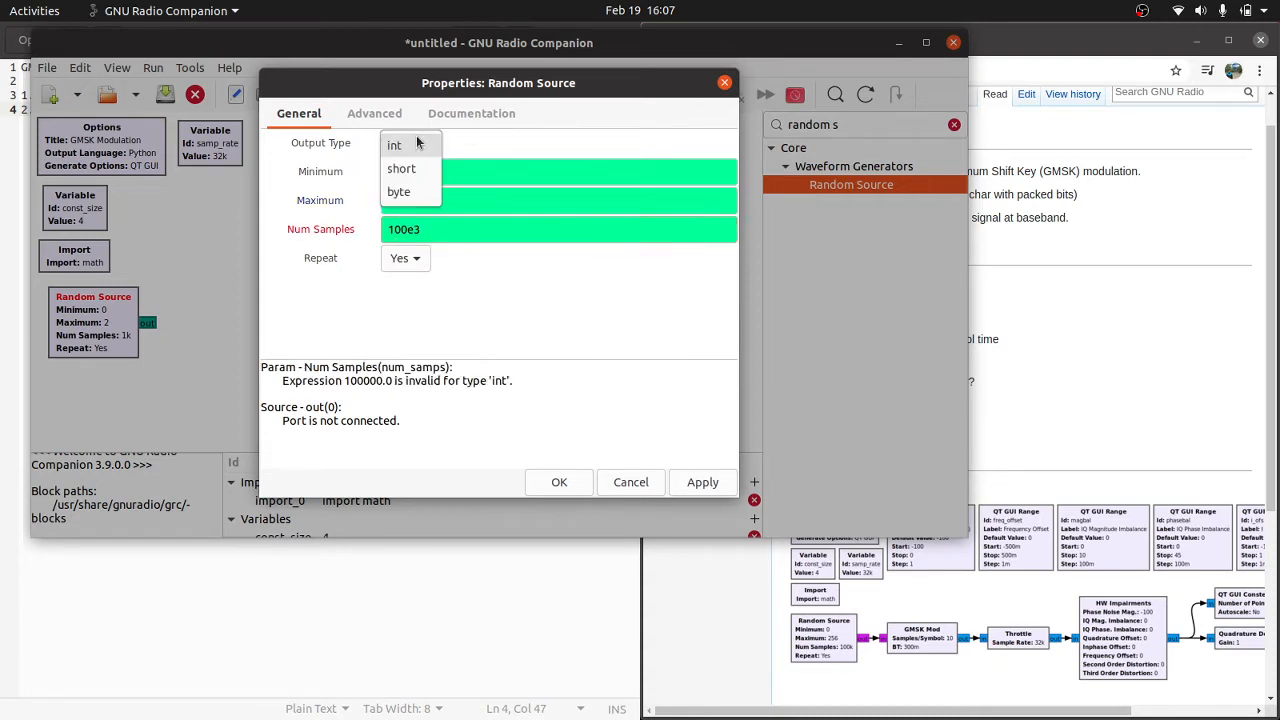
left_click(405, 168)
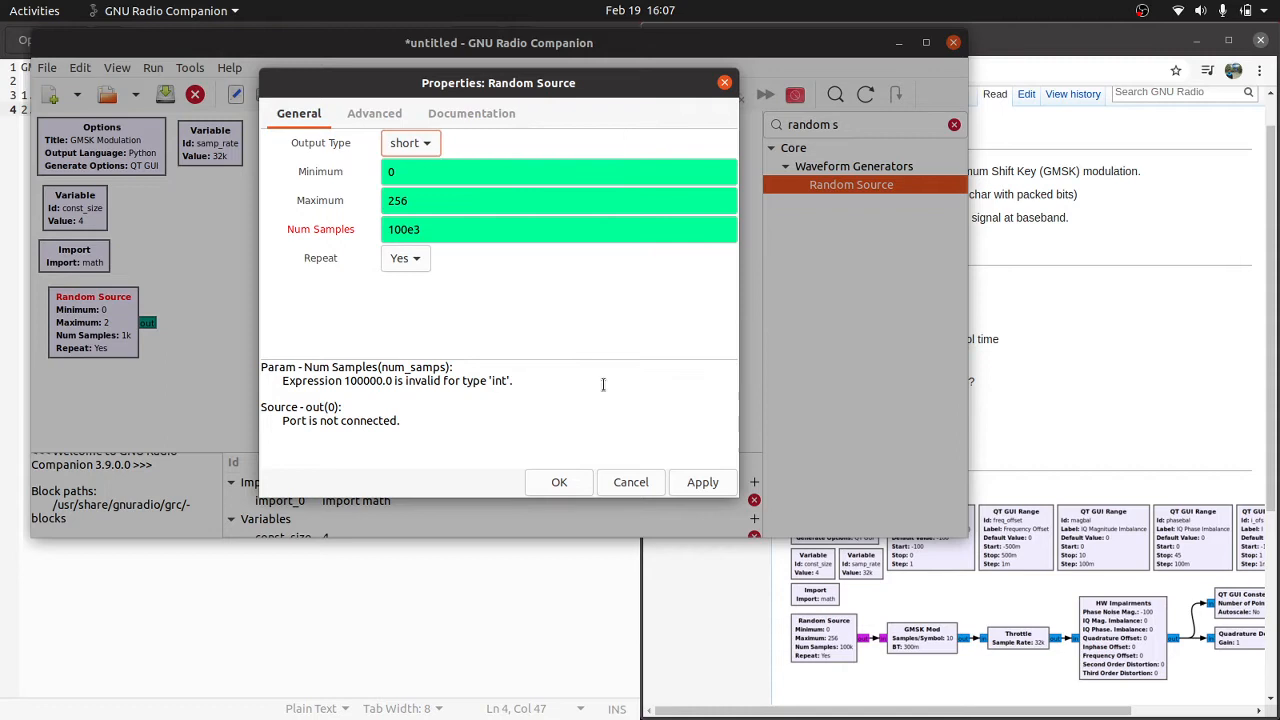
left_click(703, 484)
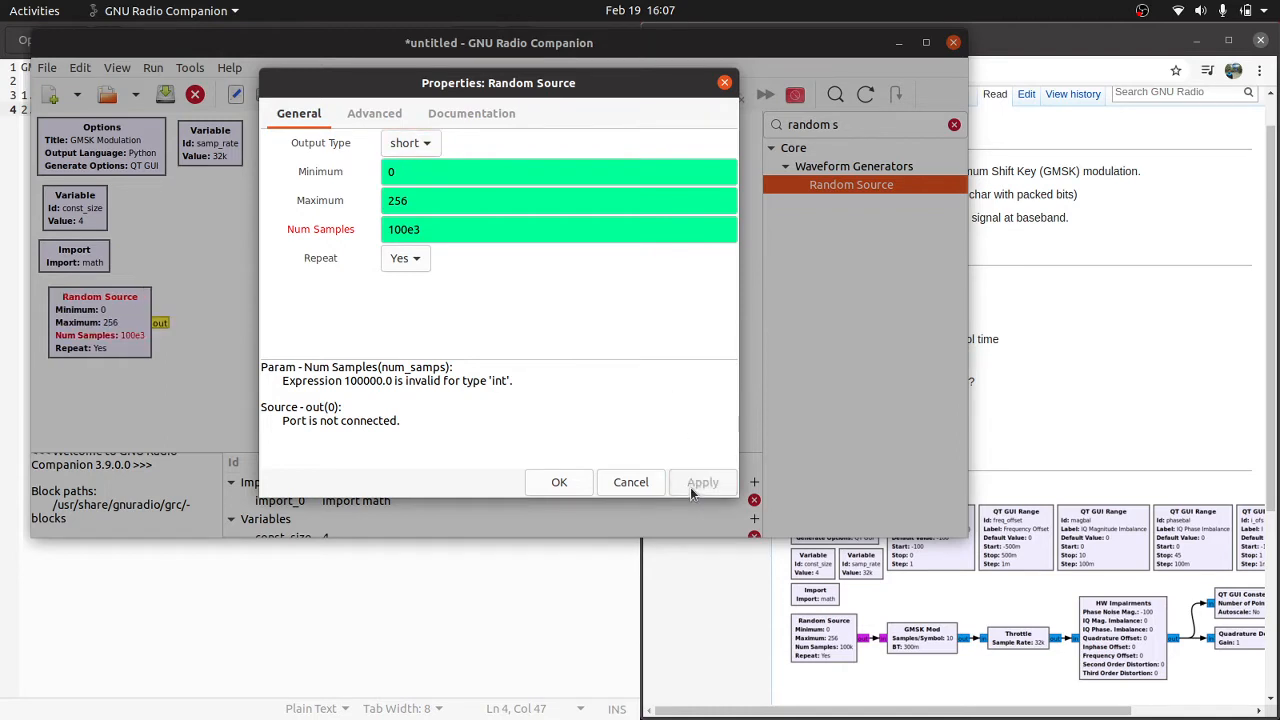
Step: Set the Random Source's output type to byte and accept the block's properties
left_click(419, 145)
left_click(425, 170)
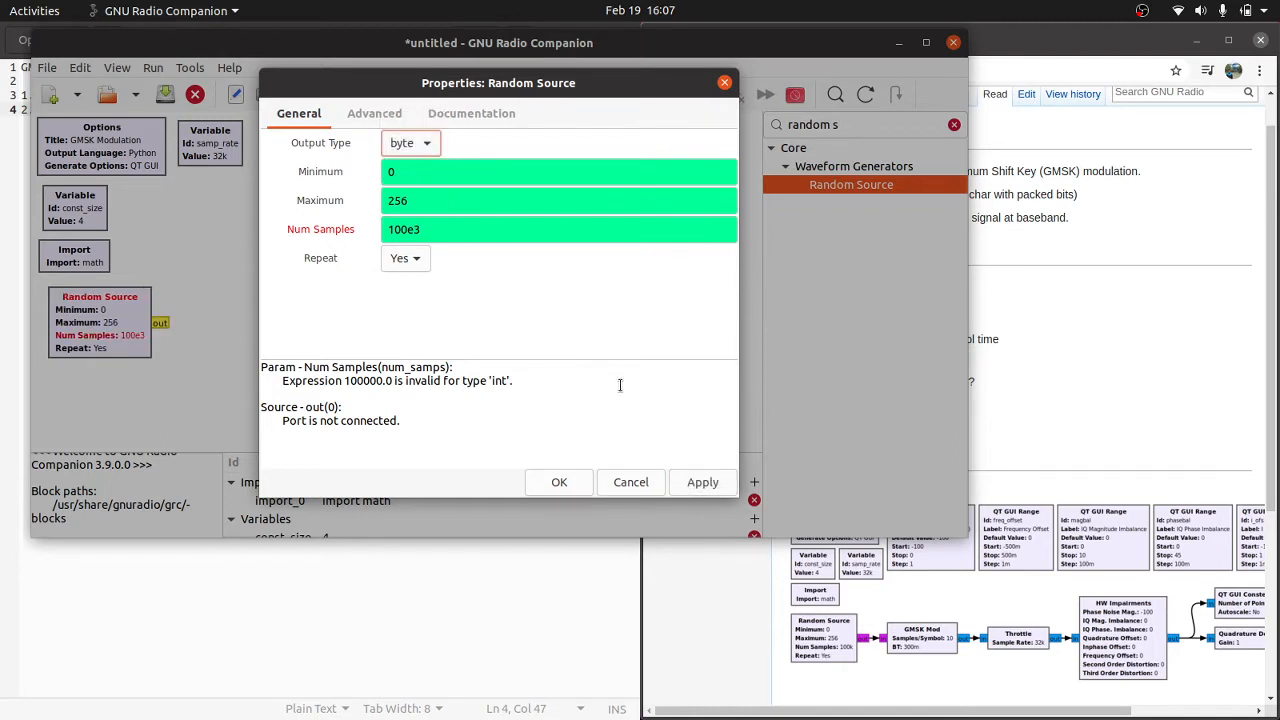
left_click(697, 482)
left_click(556, 483)
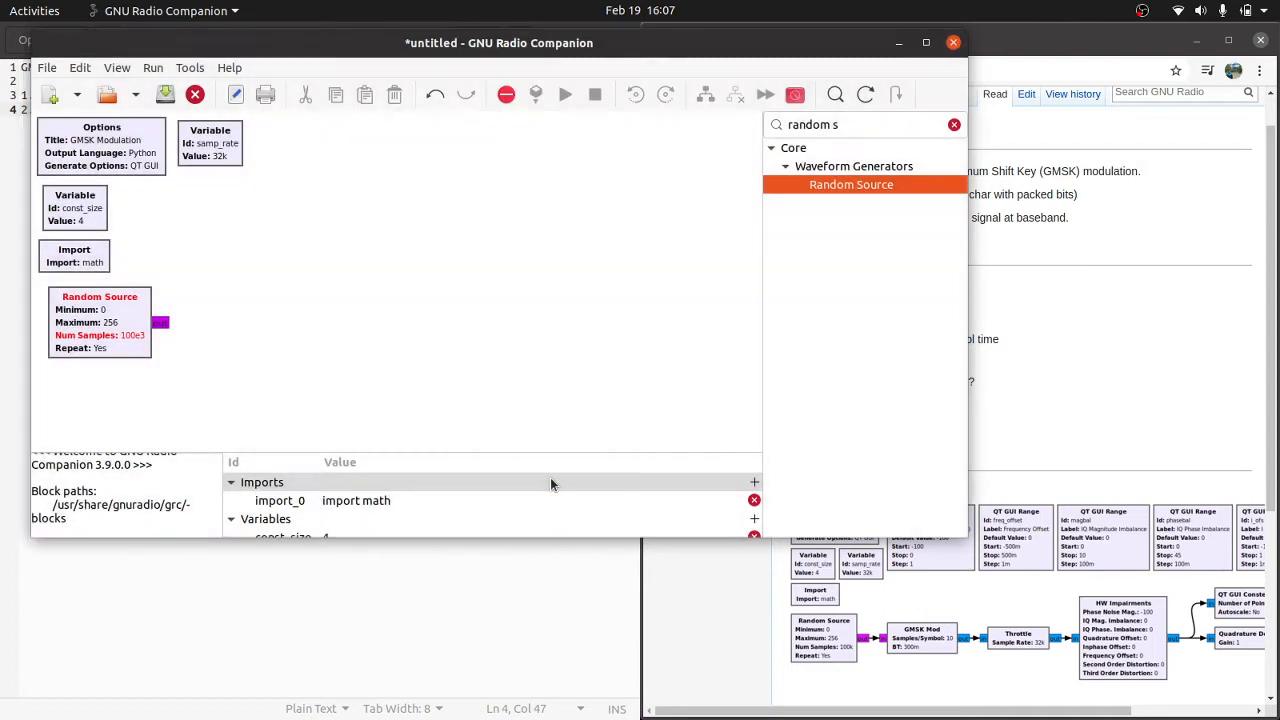
Step: Set the Random Source's number of samples to the integer 100000 and accept the properties
left_click_drag(124, 319, 115, 327)
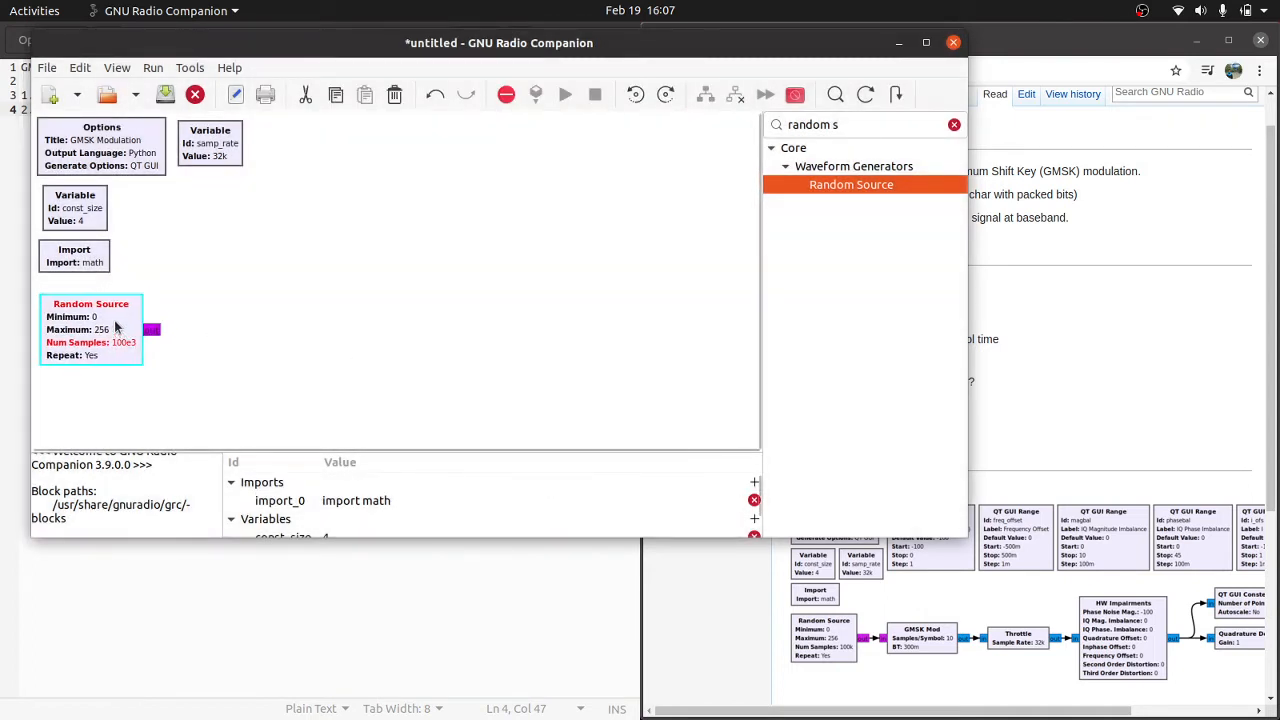
double_click(115, 327)
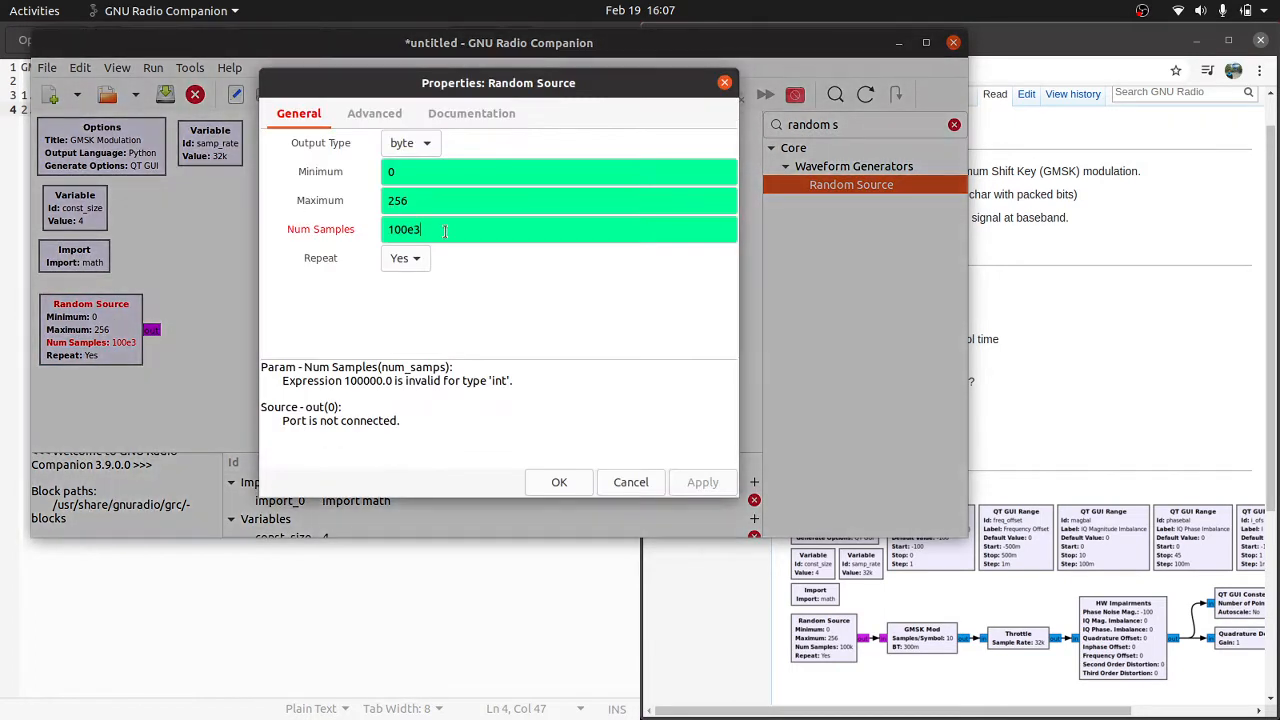
key("BackSpace")
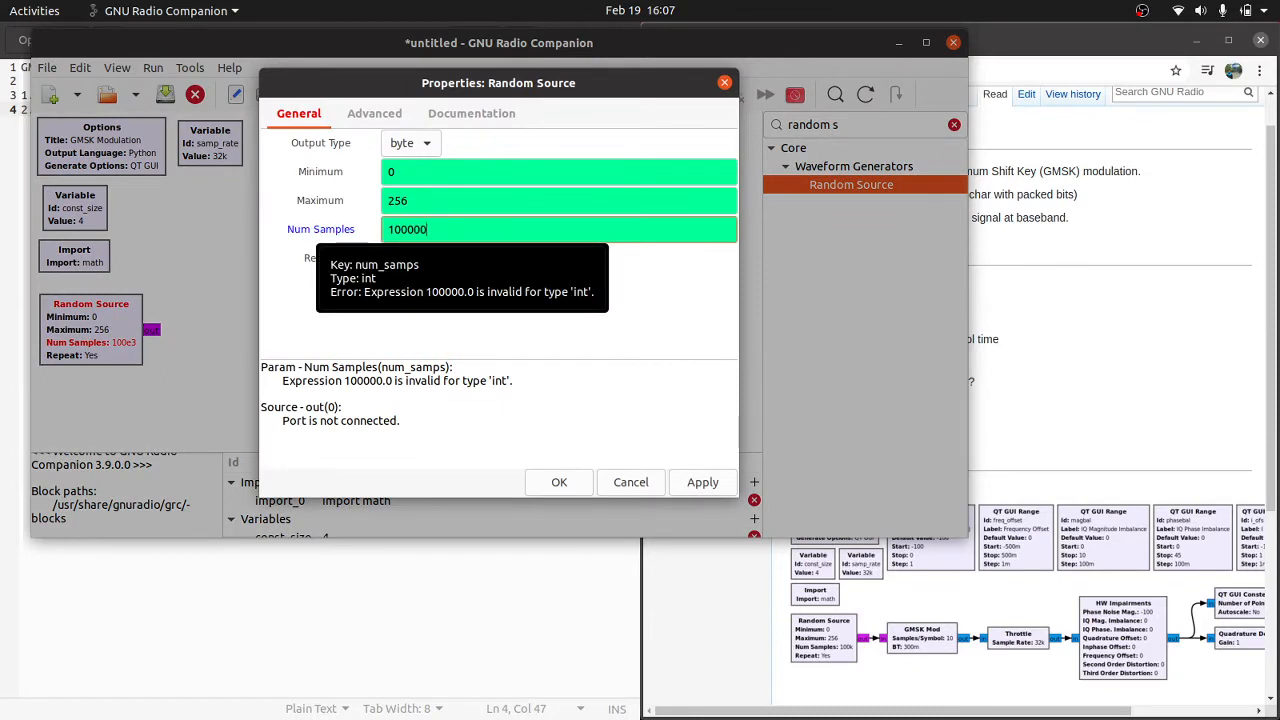
left_click(559, 482)
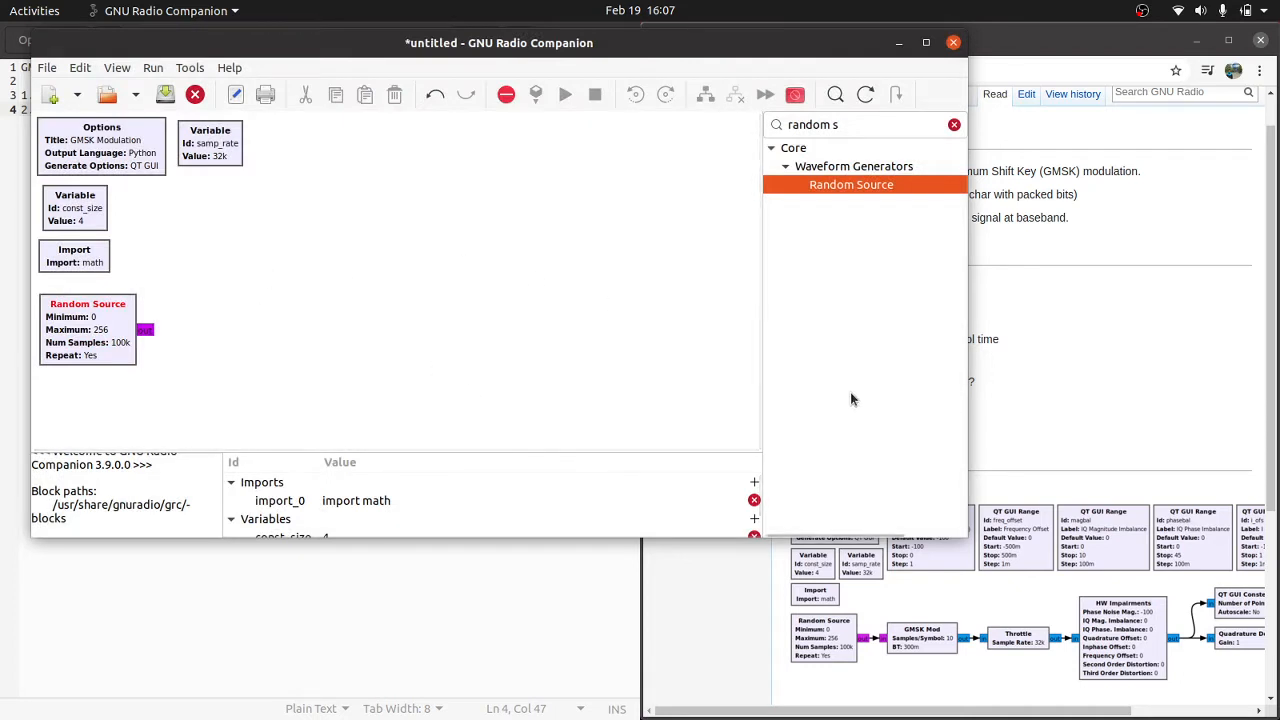
Step: Add a GMSK Mod block beside the Random Source block in the flowgraph
left_click(954, 124)
left_click(835, 94)
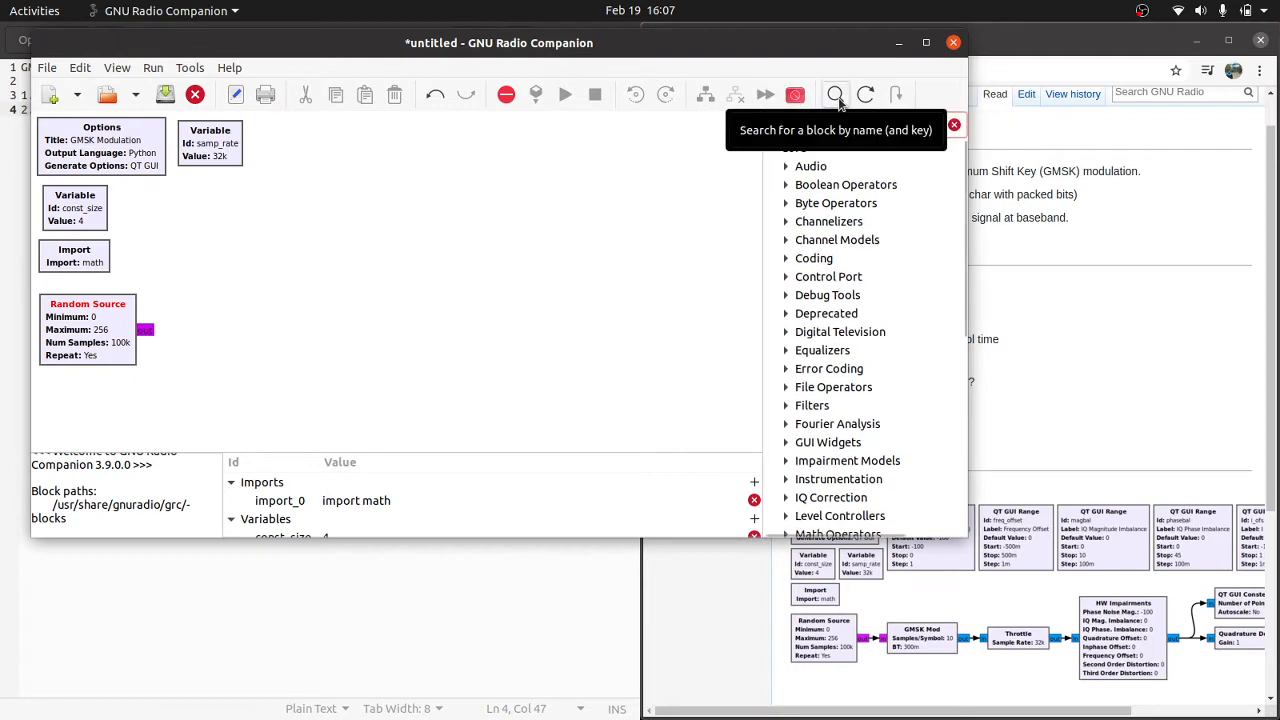
type("gmsk")
left_click_drag(839, 203, 263, 320)
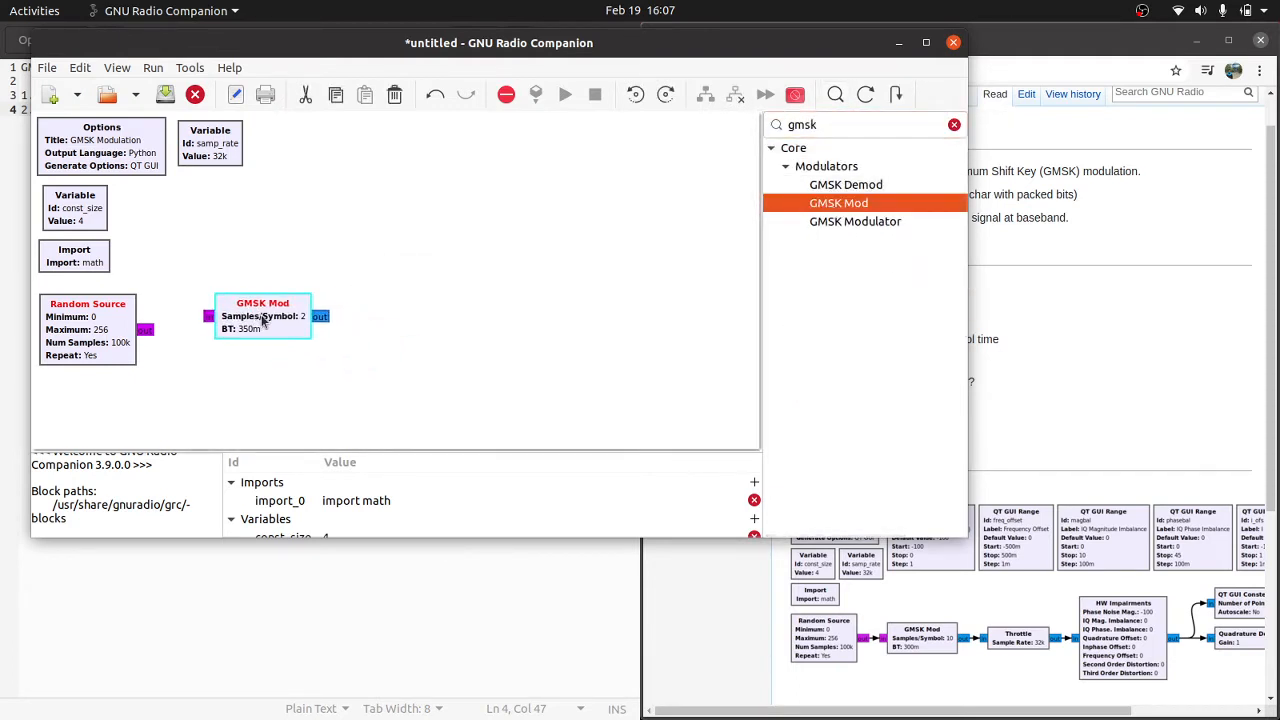
Step: Set the GMSK Mod's samples per symbol to 20 and its BT to 0.3, and accept the properties
double_click(263, 320)
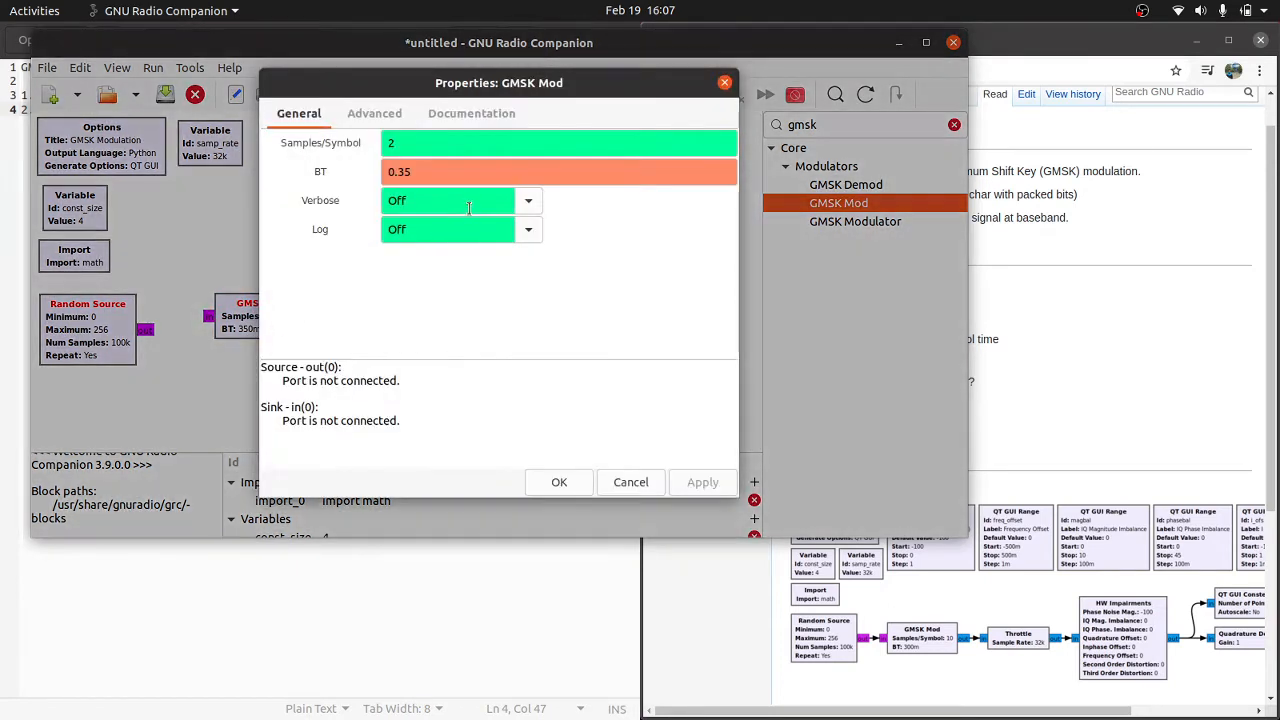
left_click(440, 148)
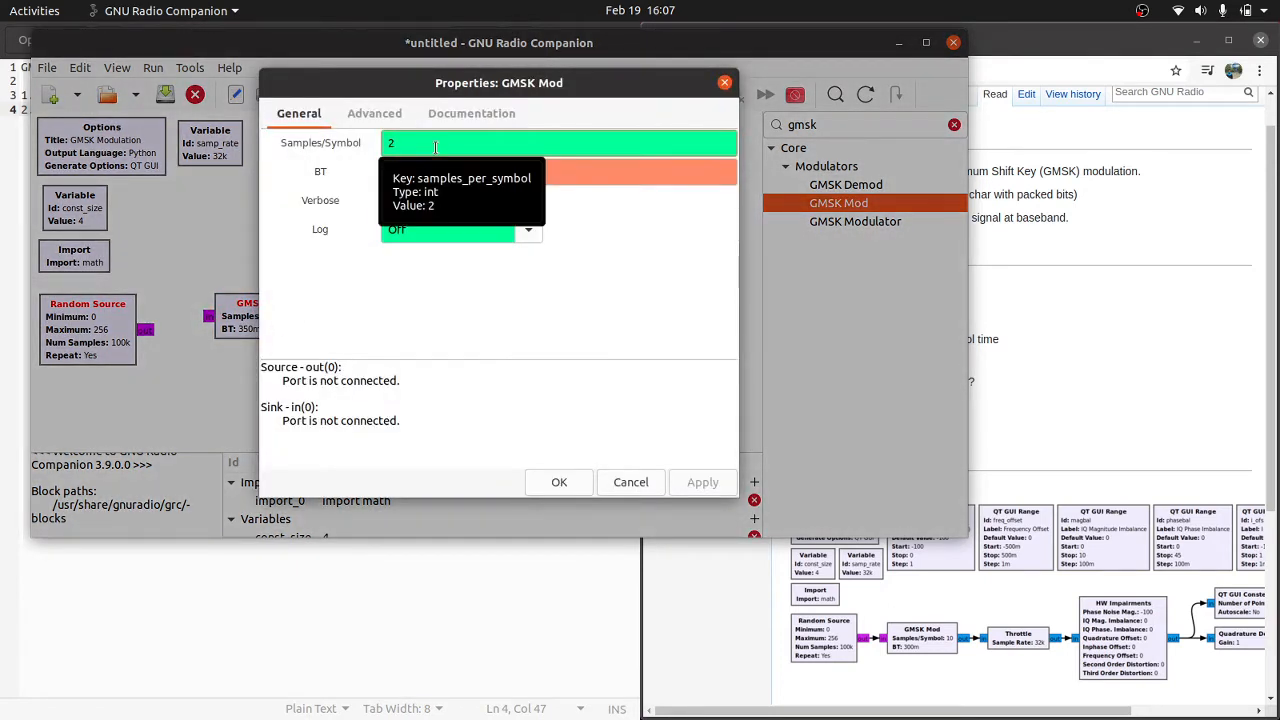
type("0")
key("Tab")
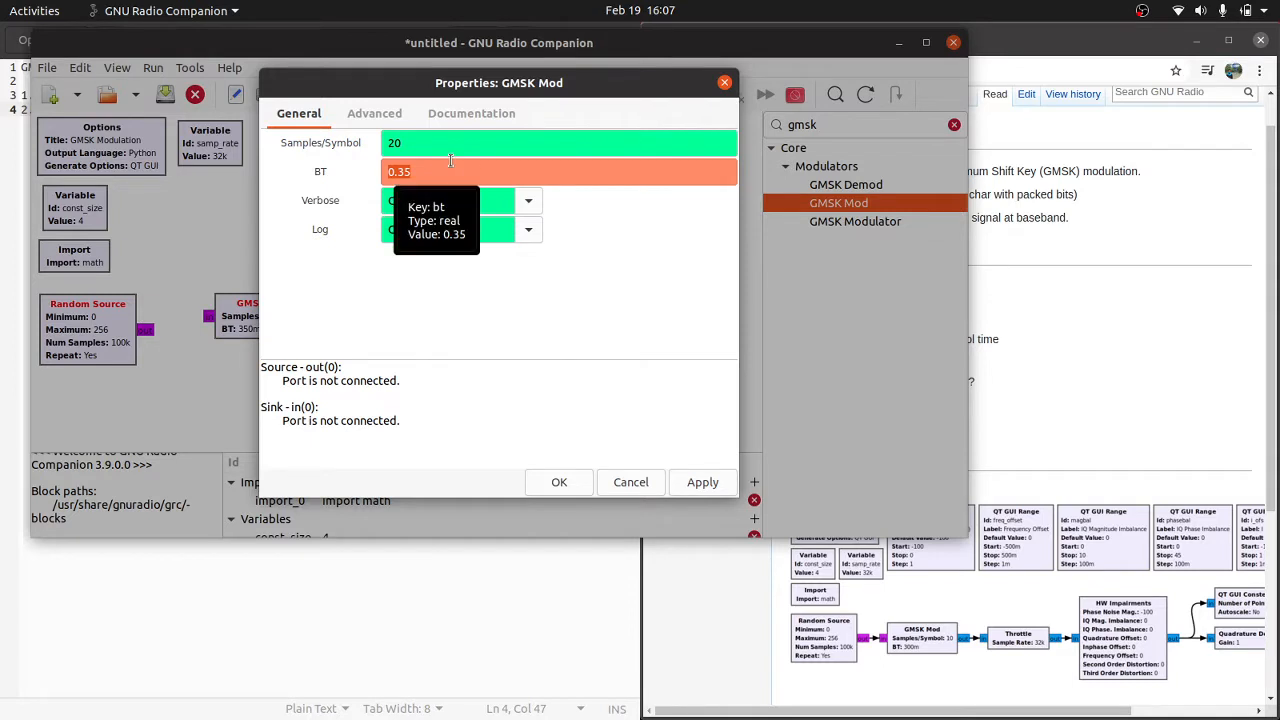
key("End")
key("BackSpace")
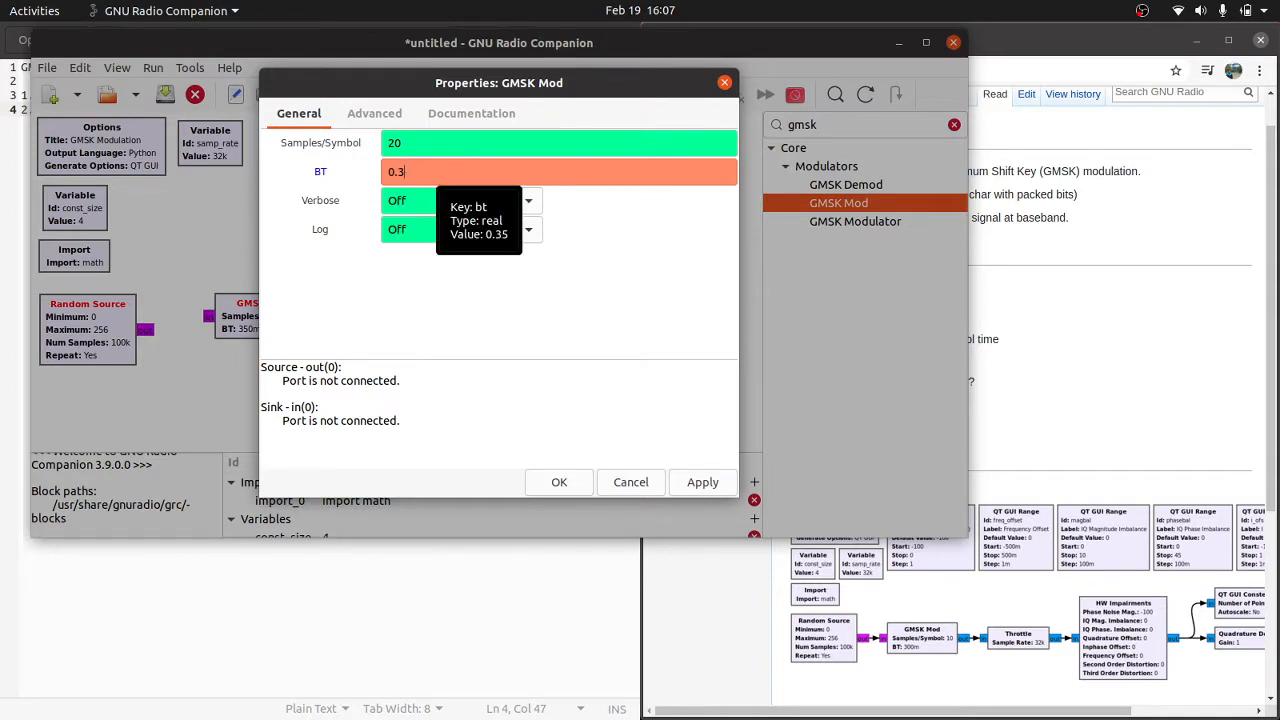
type("0")
left_click(560, 489)
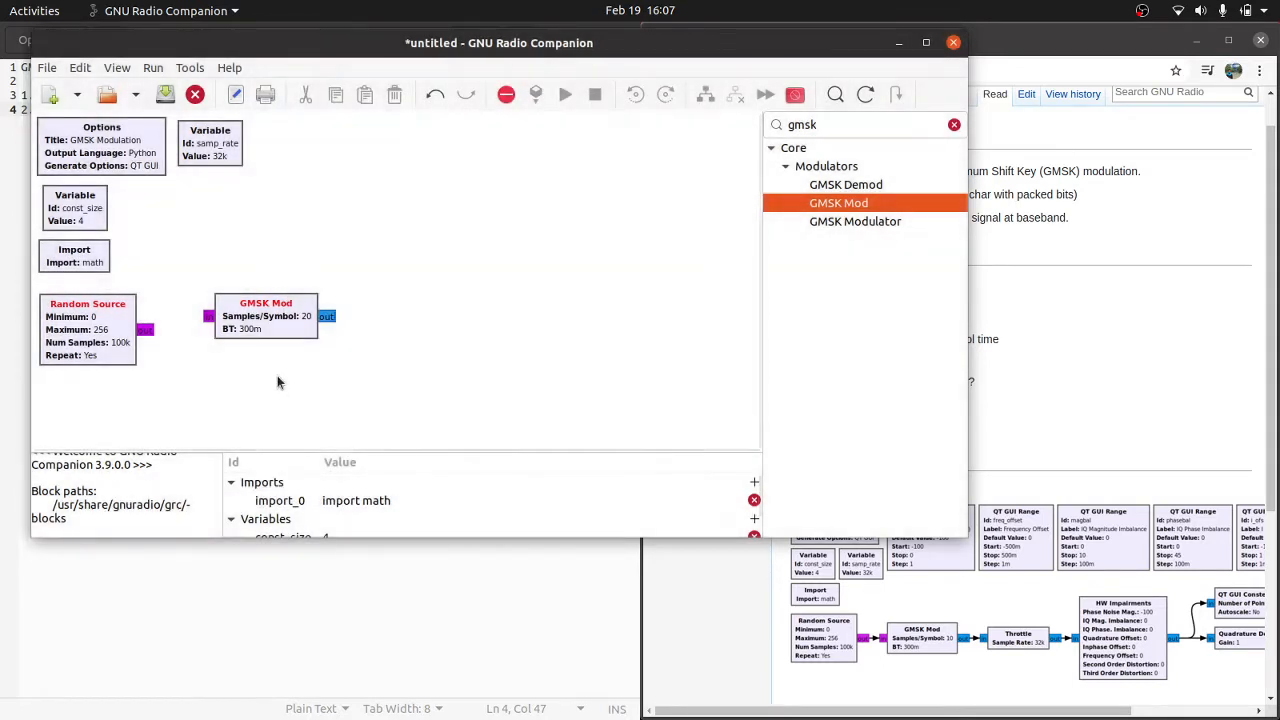
Step: Connect the Random Source's output to the GMSK Mod's input and place the GMSK Mod slightly above the Random Source
left_click_drag(225, 362, 218, 344)
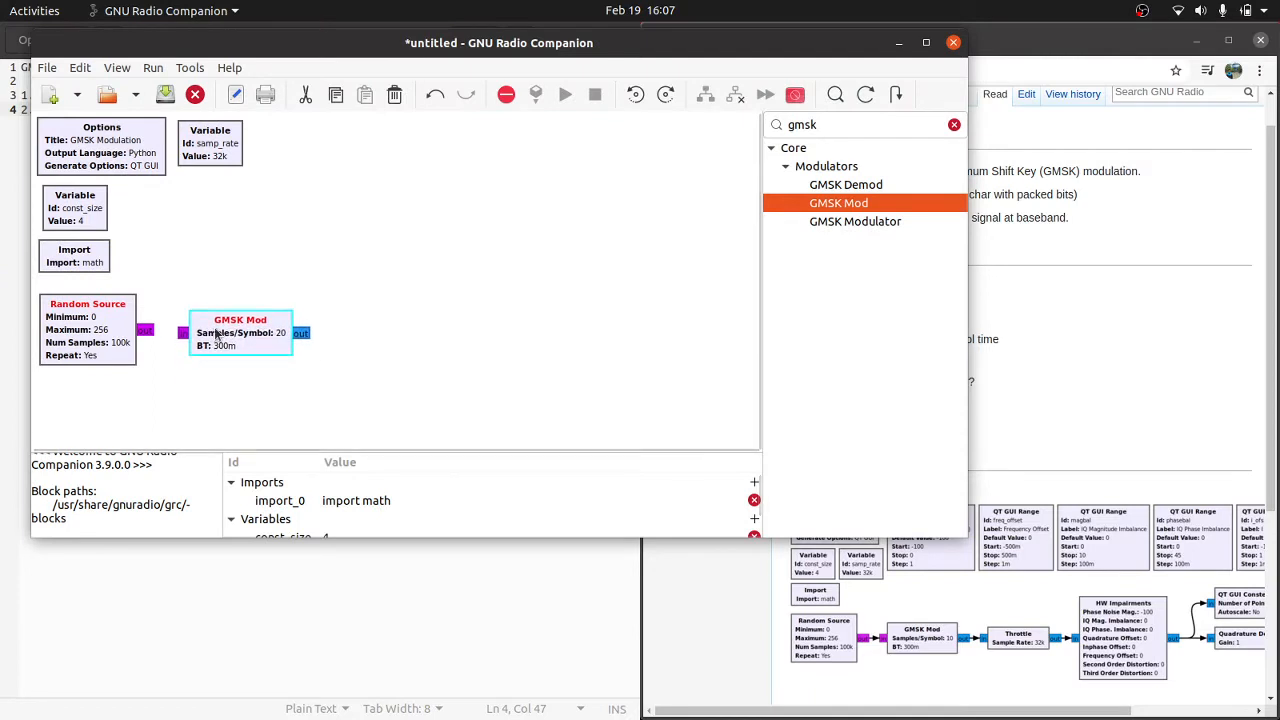
left_click(147, 337)
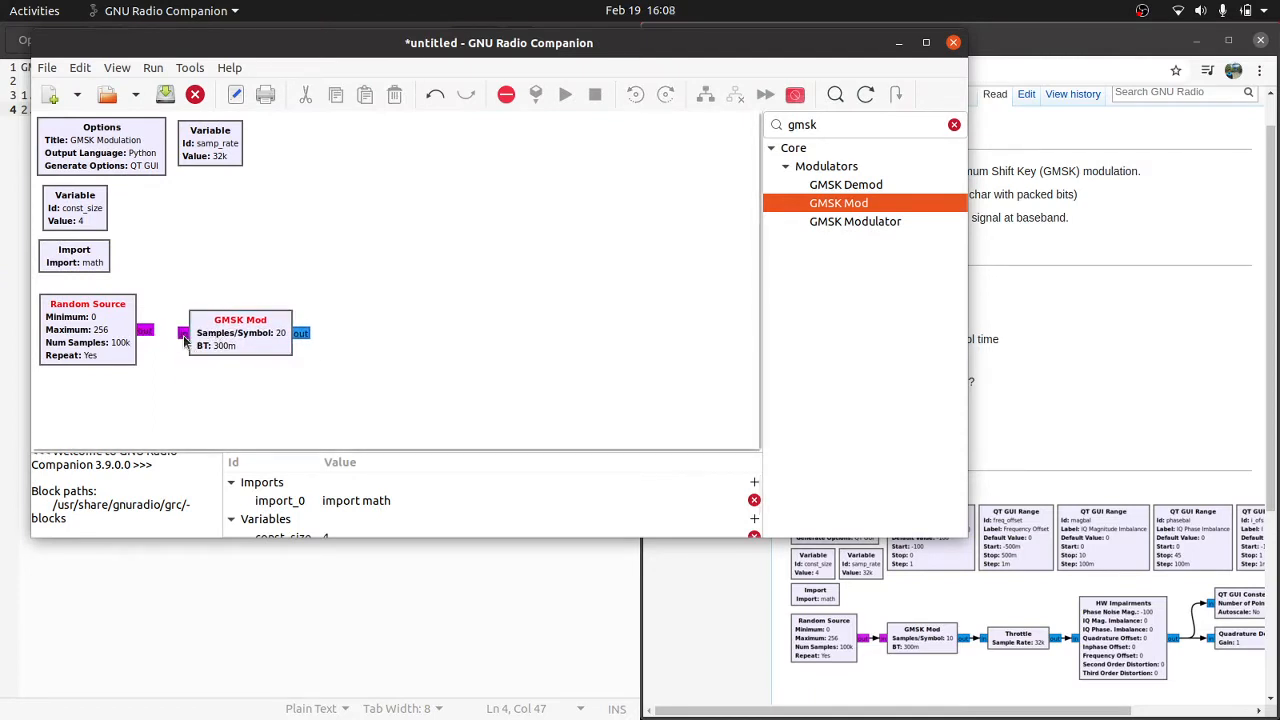
left_click(183, 333)
left_click_drag(240, 316, 259, 275)
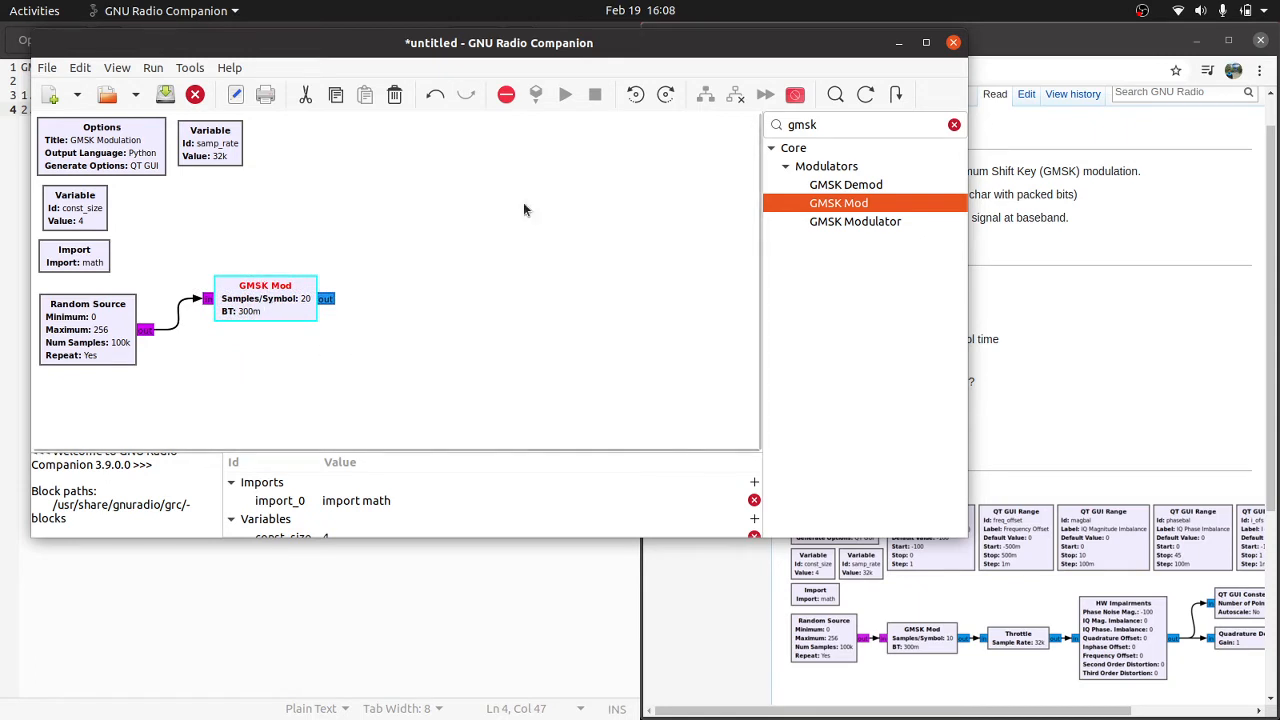
Step: Add a Throttle block after the GMSK Mod and connect the GMSK Mod's output to its input
double_click(810, 127)
type("tho")
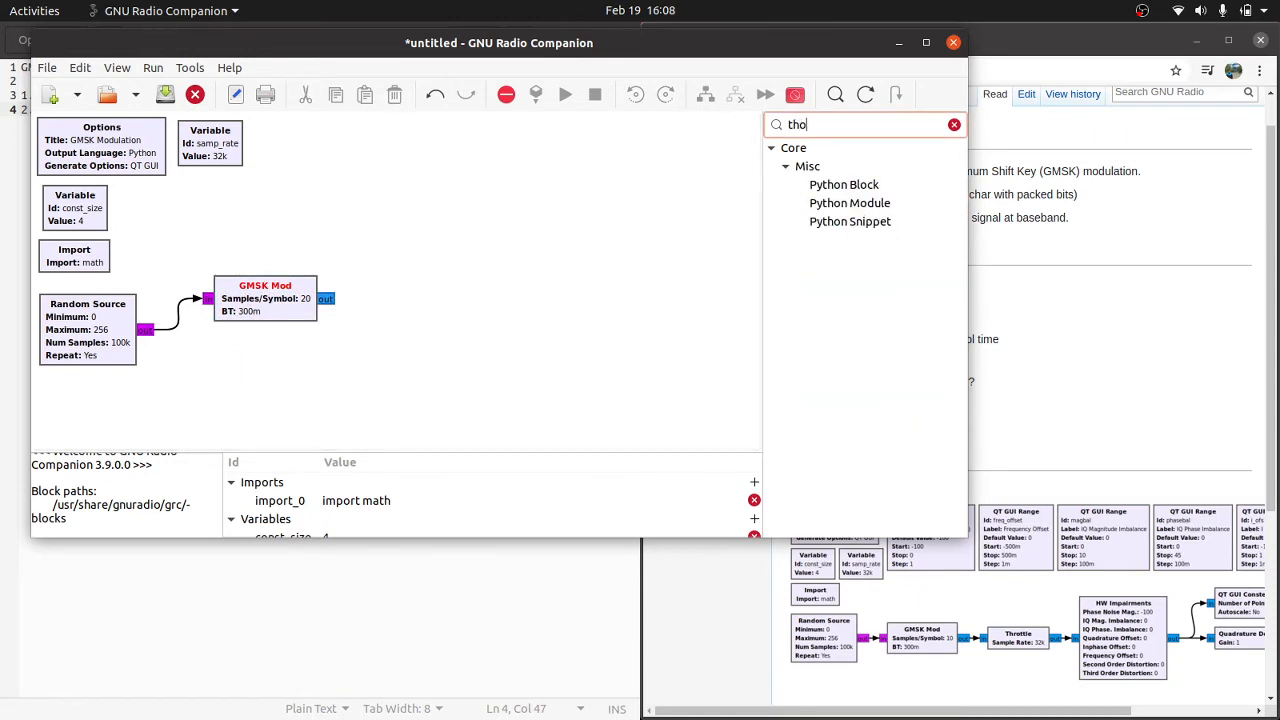
key("BackSpace")
type("ro")
left_click(831, 184)
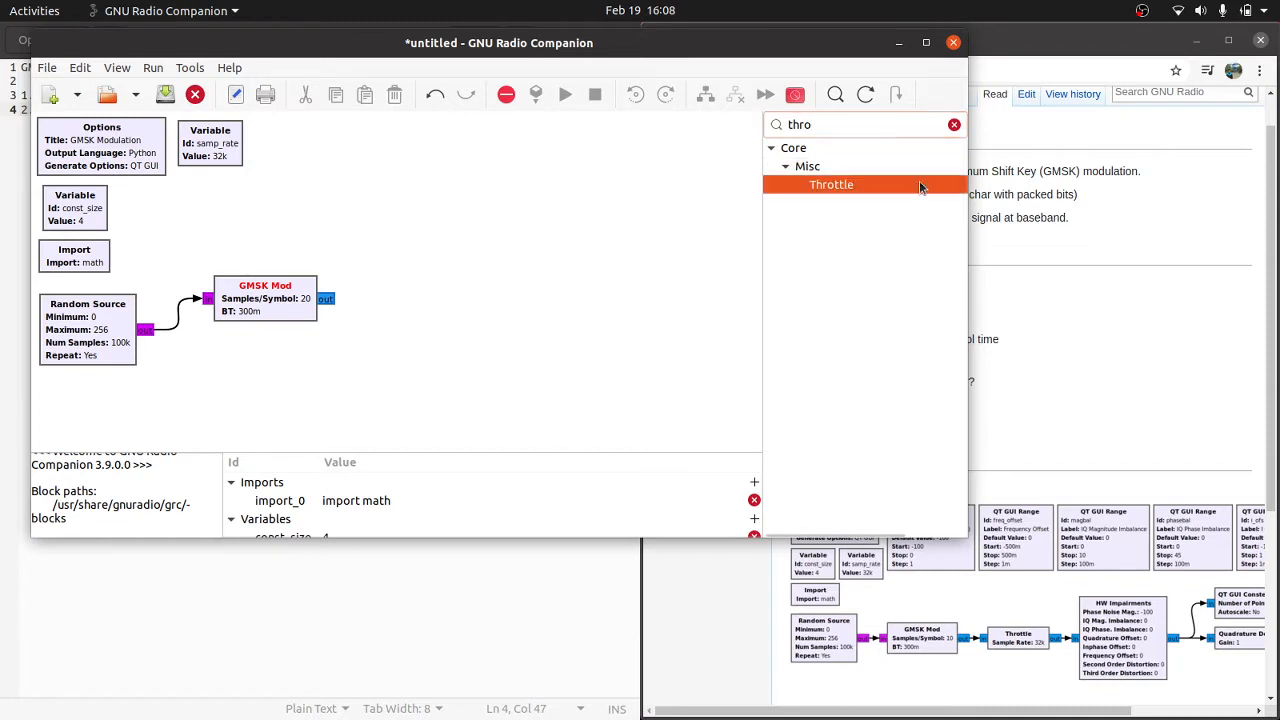
left_click_drag(831, 184, 399, 349)
left_click_drag(330, 299, 448, 349)
left_click(347, 347)
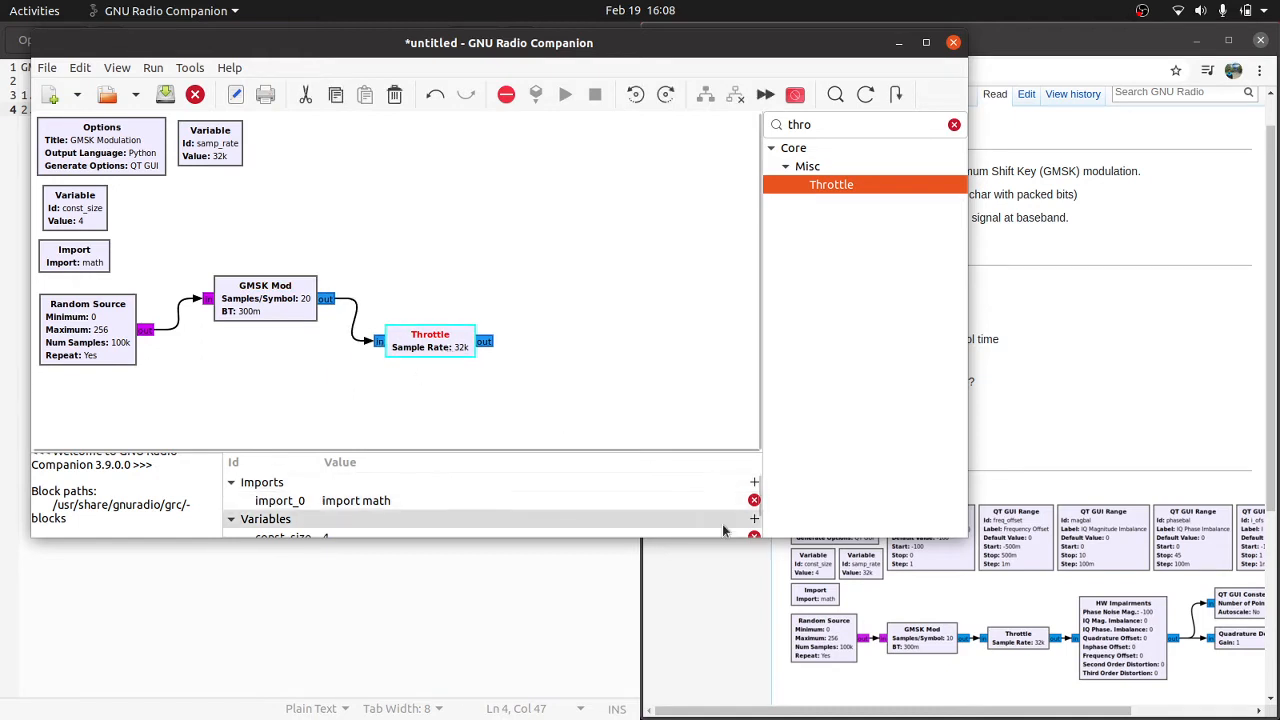
Step: Check the wiki's example flowgraph and add an HW Impairments block after the Throttle
left_click(1005, 419)
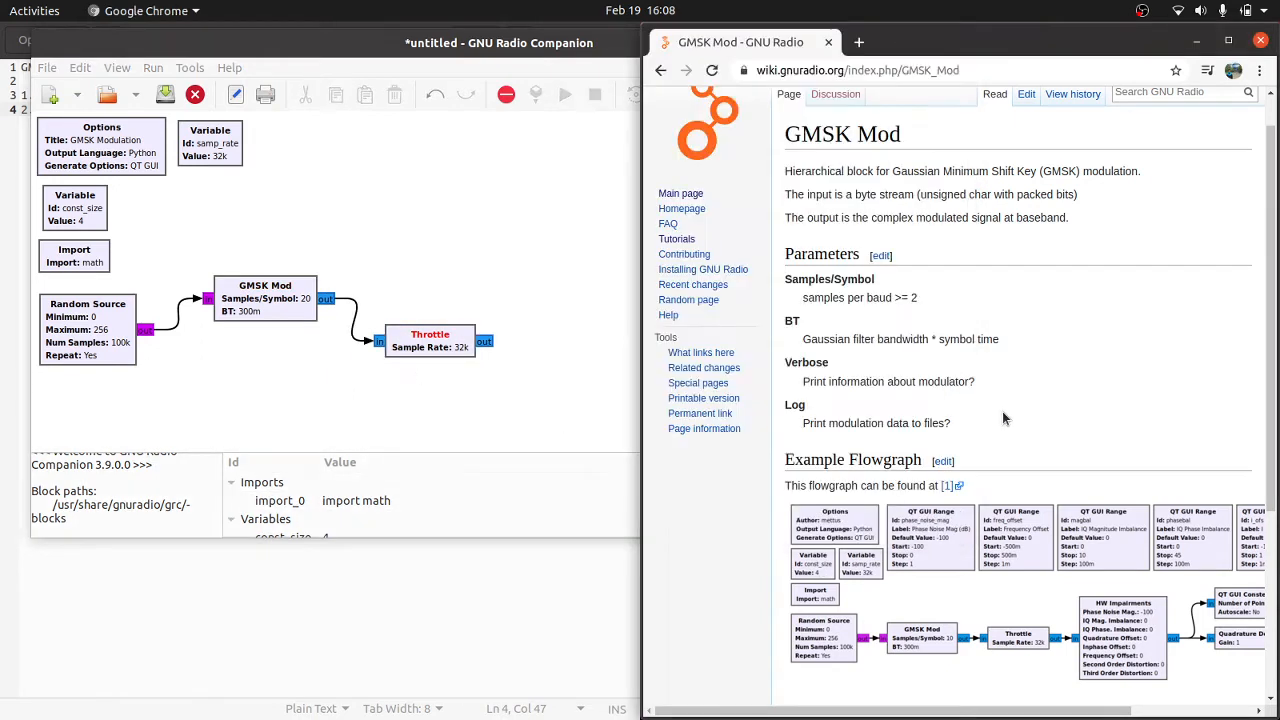
left_click(560, 454)
double_click(798, 125)
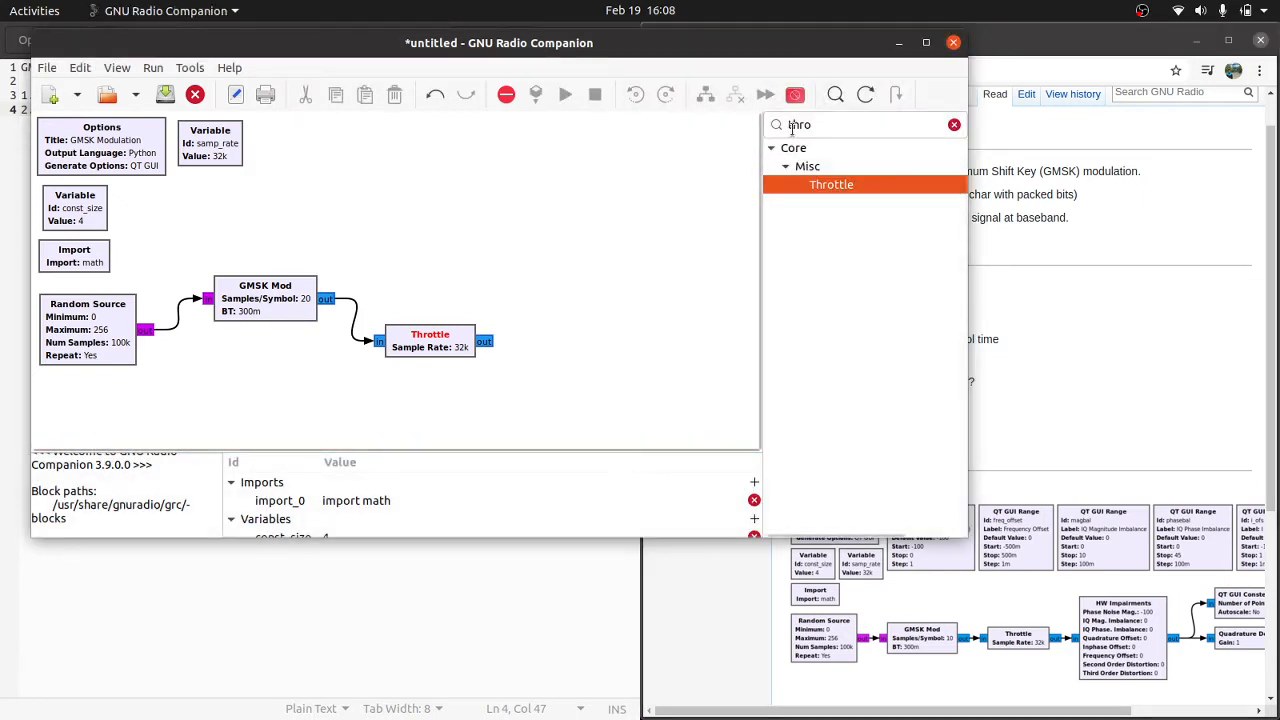
type("hw im")
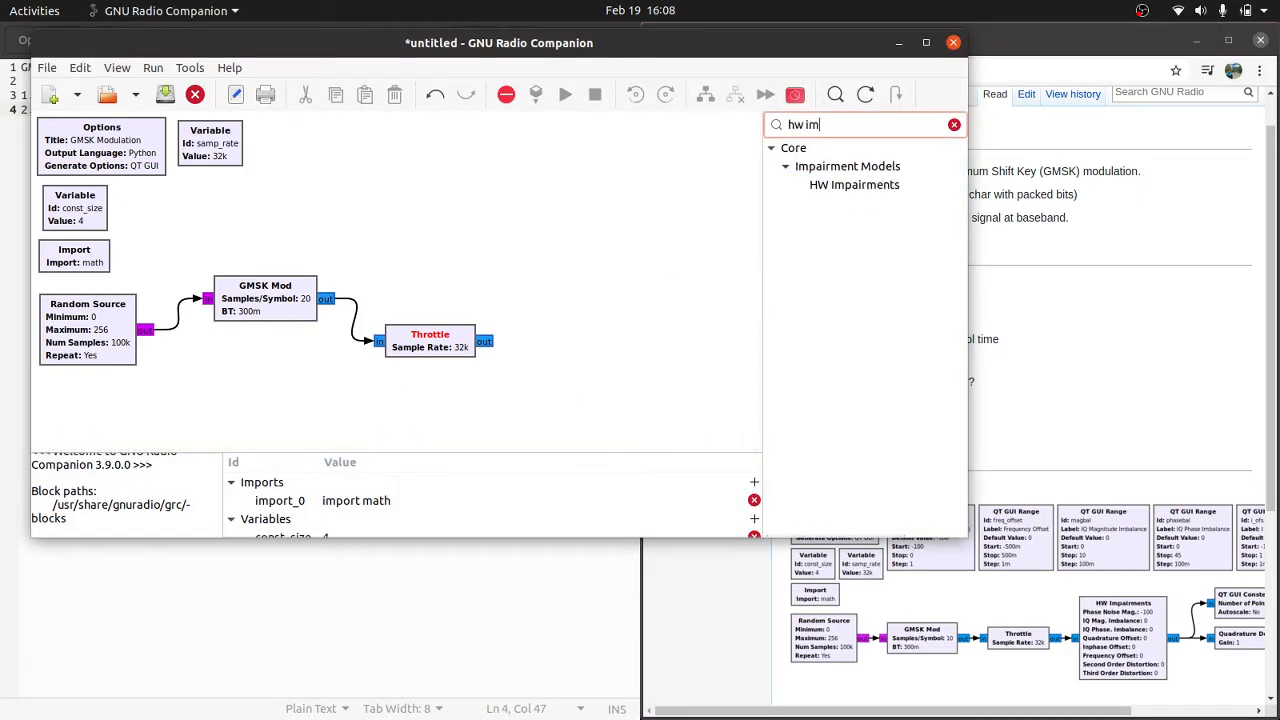
left_click_drag(854, 184, 600, 325)
left_click_drag(656, 374, 563, 278)
Step: Connect the Throttle's output to the HW Impairments input and rearrange the GMSK Mod, Throttle and HW Impairments blocks with clear spacing
left_click_drag(297, 305, 286, 278)
left_click_drag(422, 347, 350, 340)
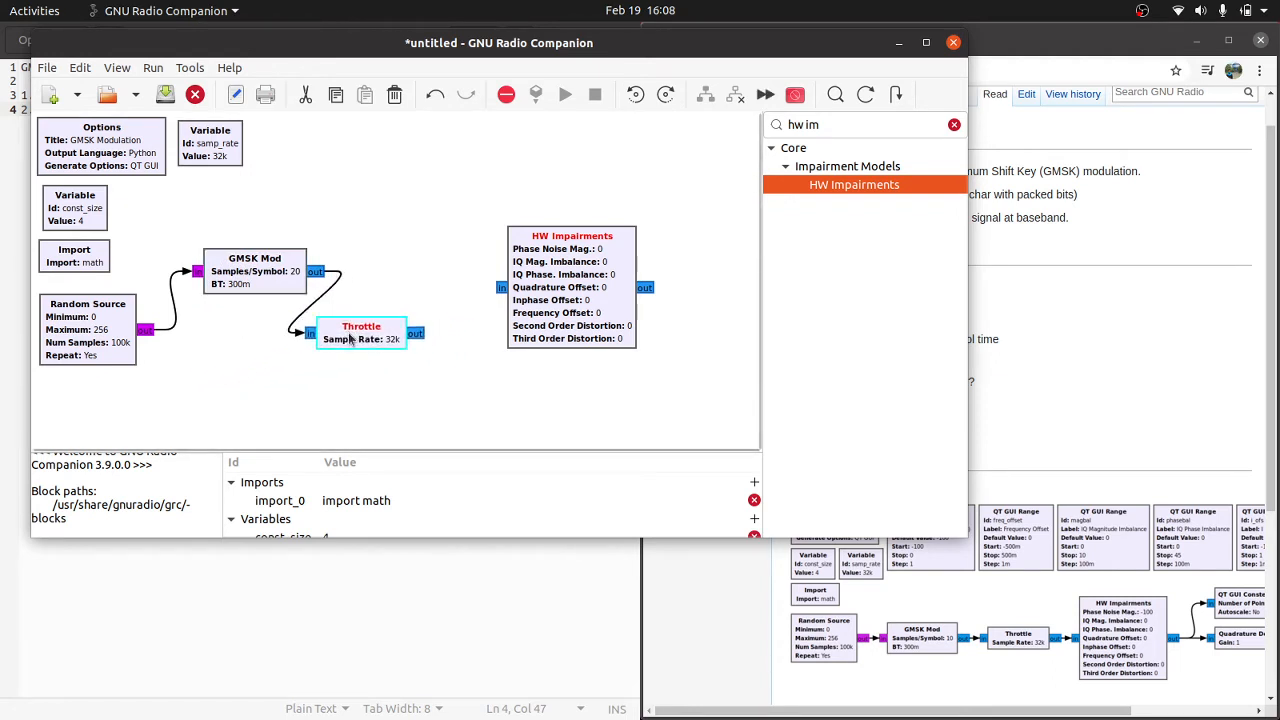
left_click(421, 335)
left_click(504, 289)
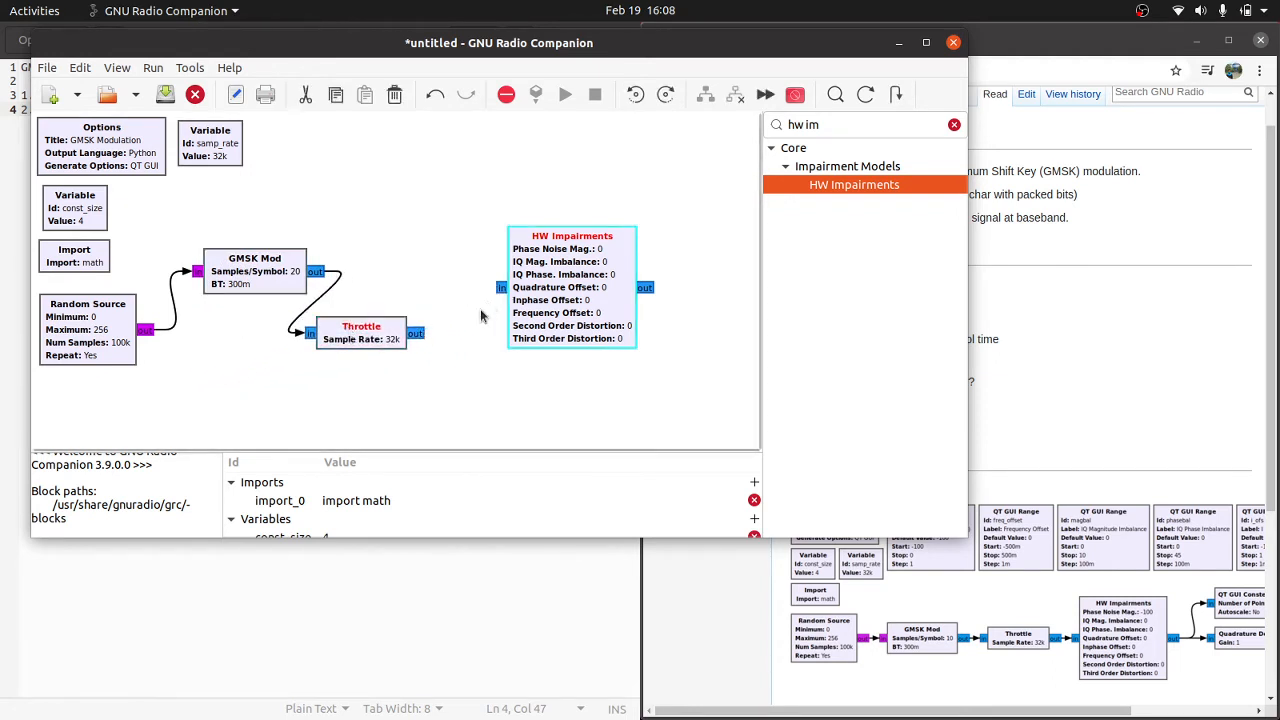
left_click(424, 334)
left_click_drag(560, 268, 520, 253)
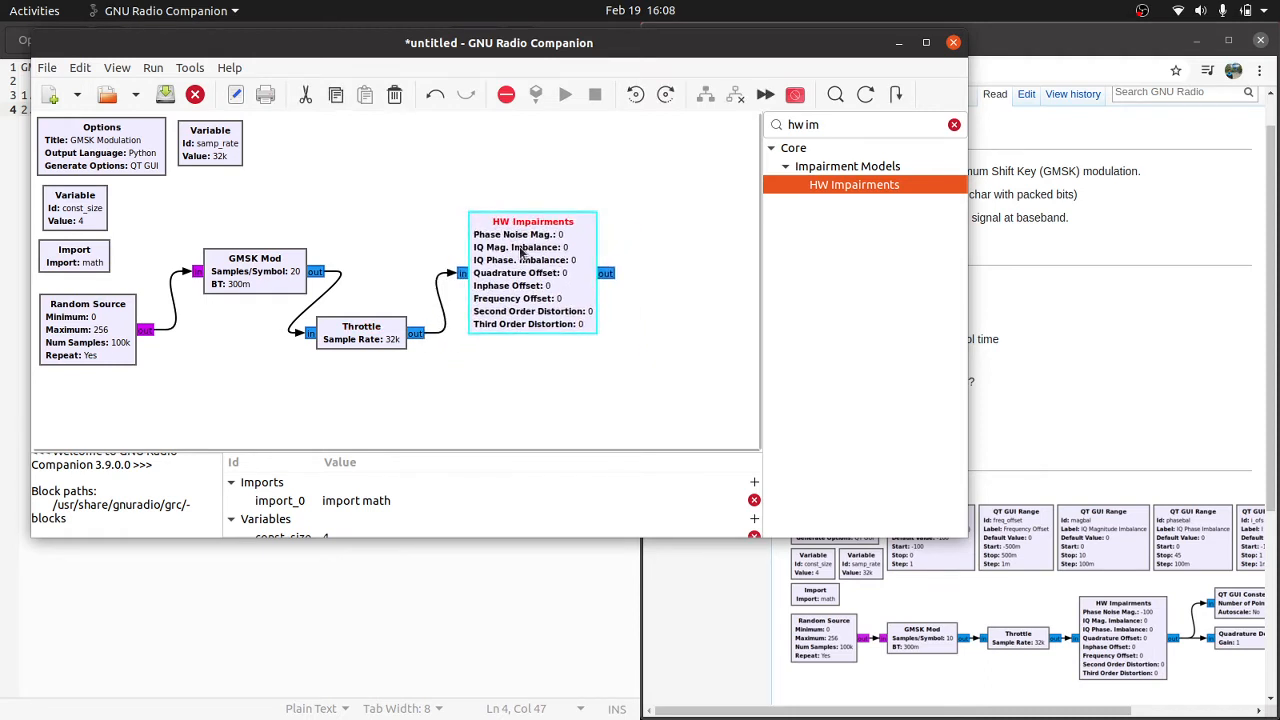
left_click_drag(267, 290, 223, 290)
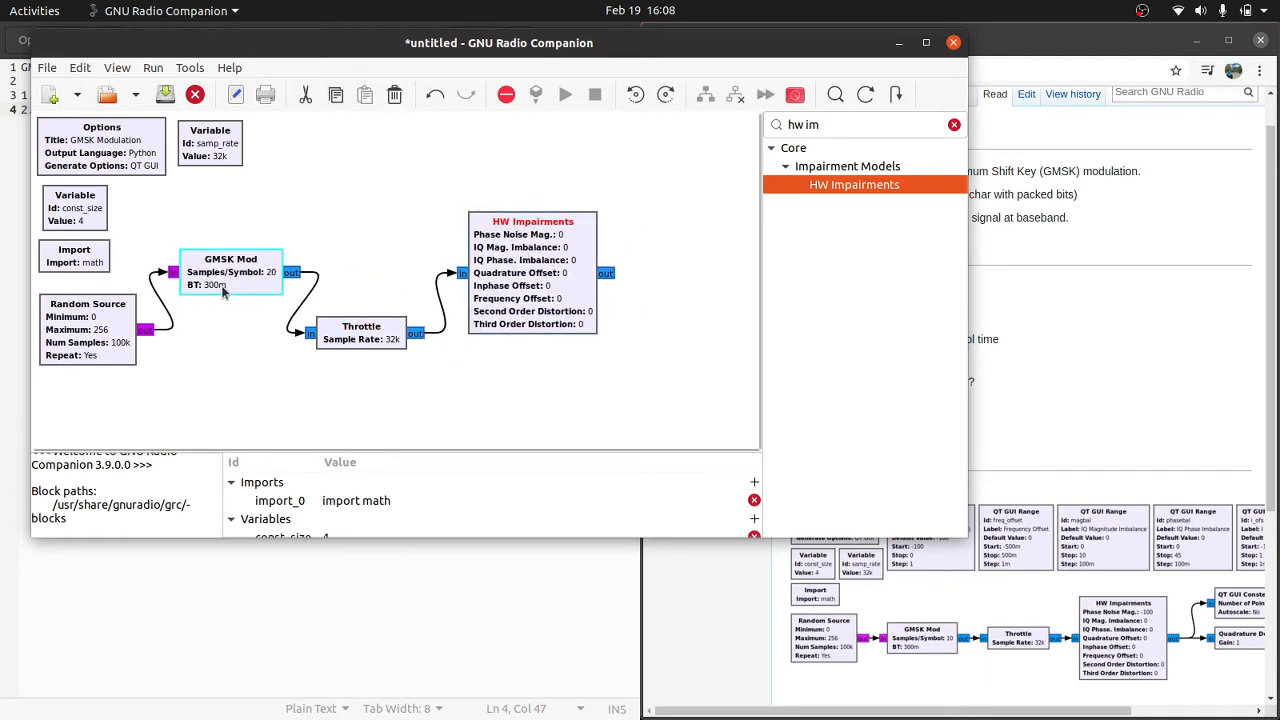
left_click_drag(516, 306, 516, 313)
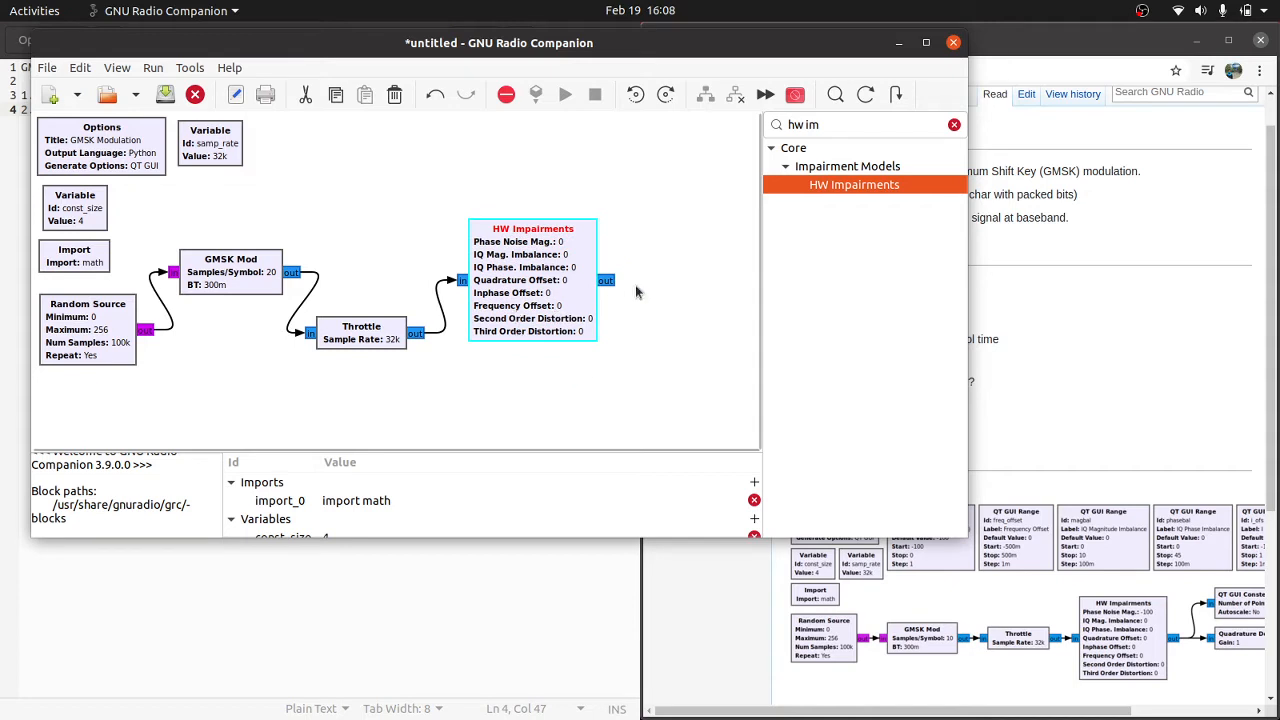
Step: Consult the wiki's example flowgraph and add a QT GUI Range block beside the samp_rate variable
left_click(1006, 457)
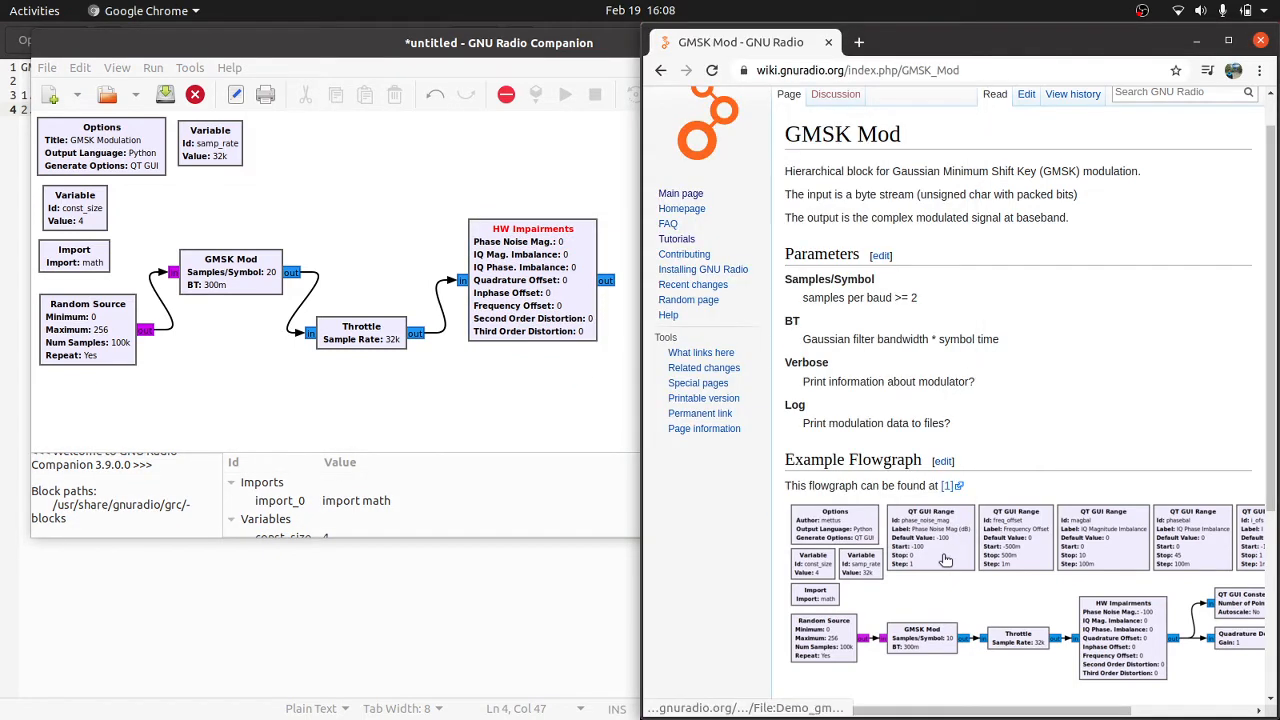
scroll(945, 560, "right", 2)
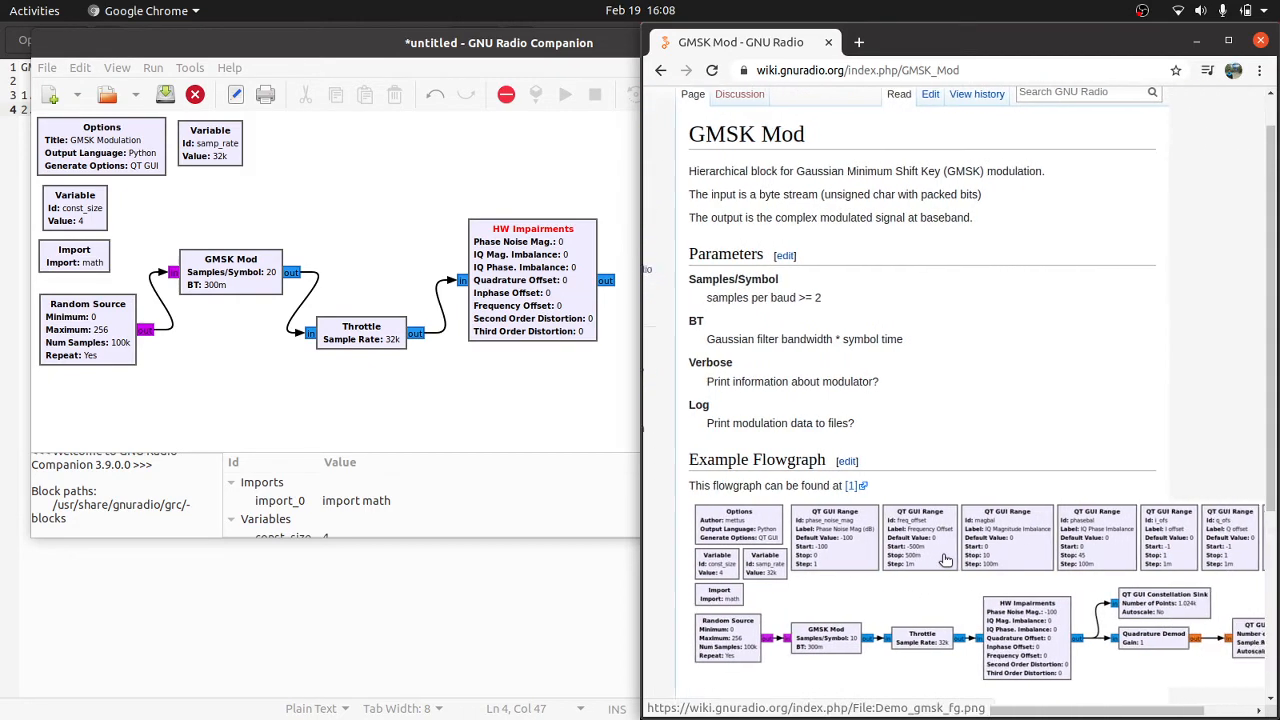
left_click(541, 234)
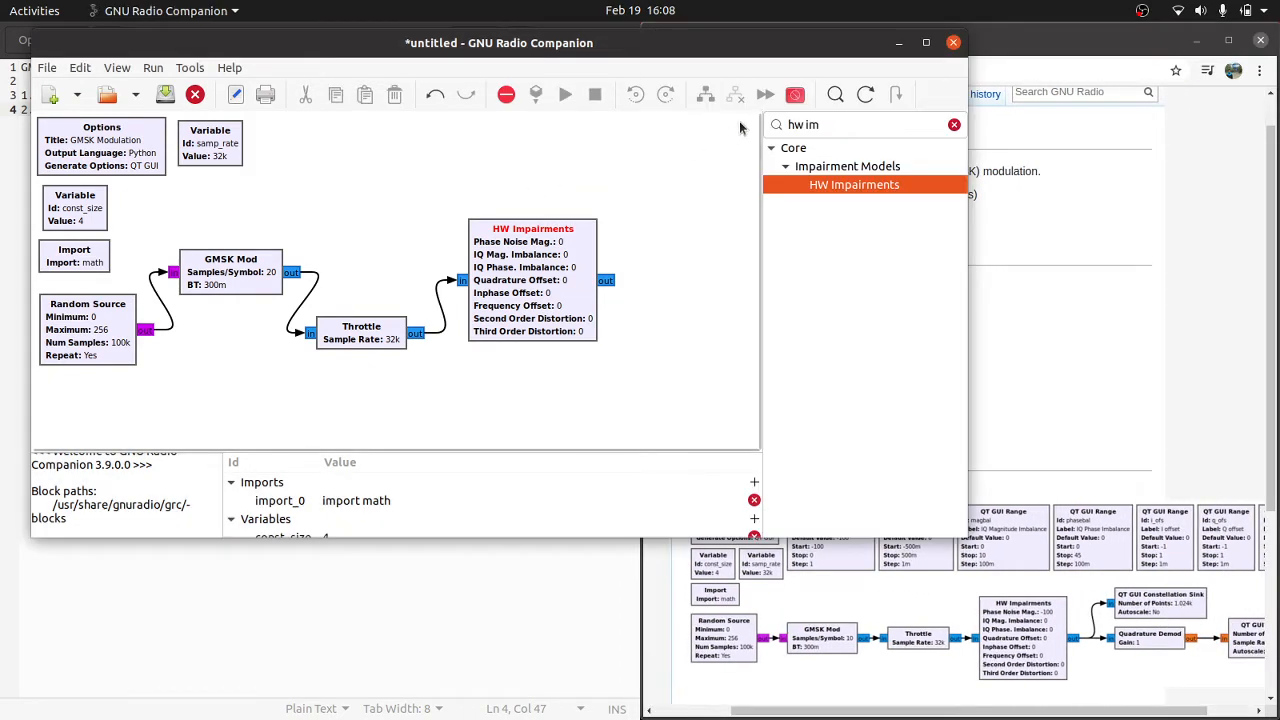
left_click(799, 124)
triple_click(799, 124)
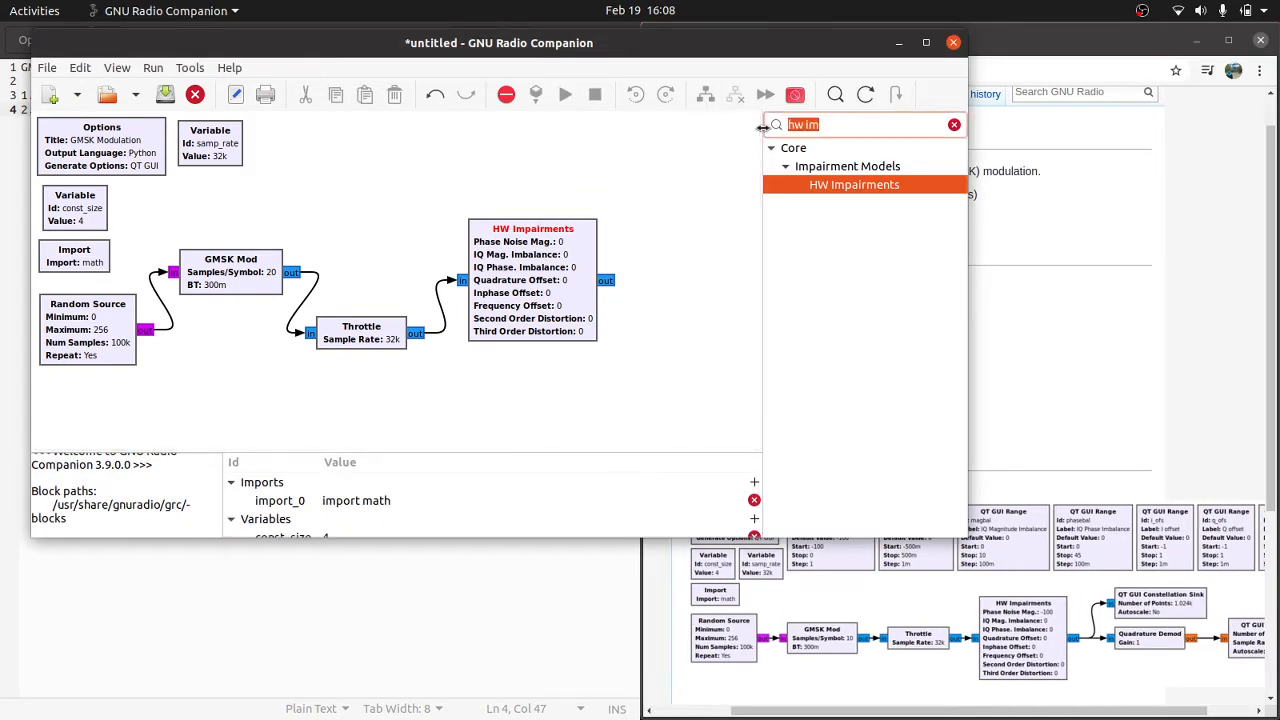
type("gui rang")
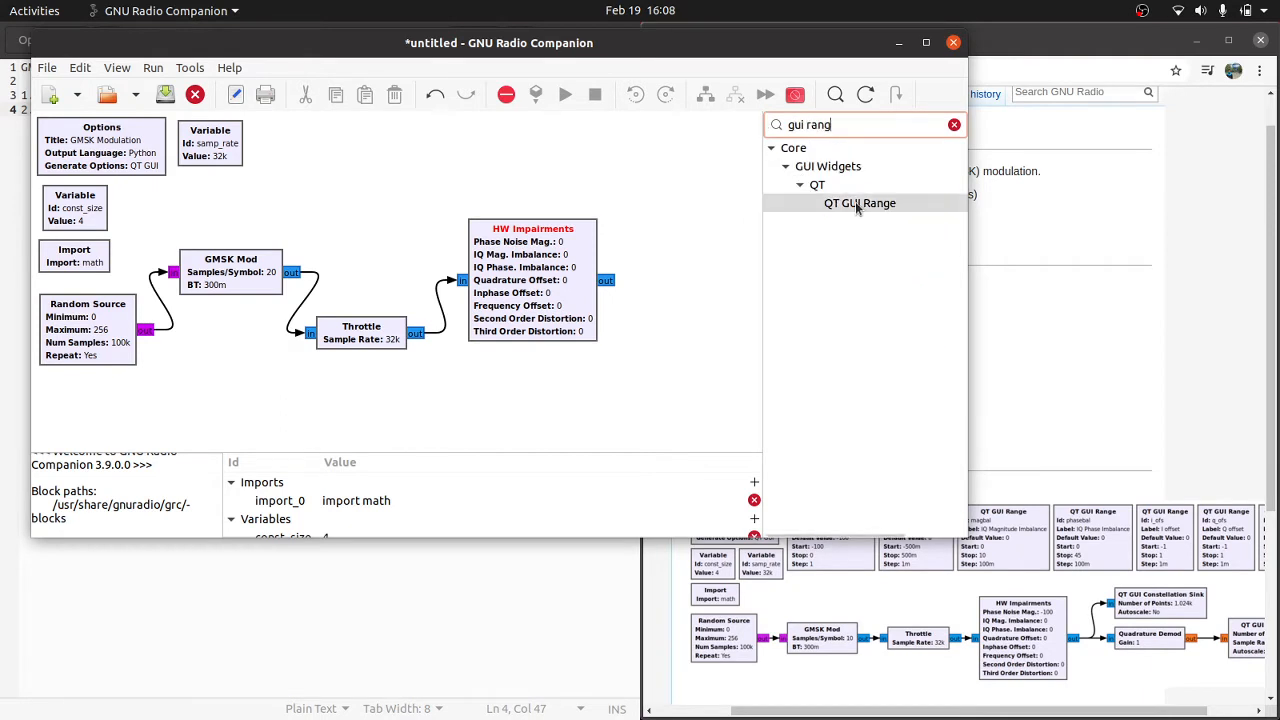
left_click_drag(851, 203, 337, 150)
Step: Set the QT GUI Range's Id to phase_noise_mag, following the first range block in the wiki's example
double_click(337, 150)
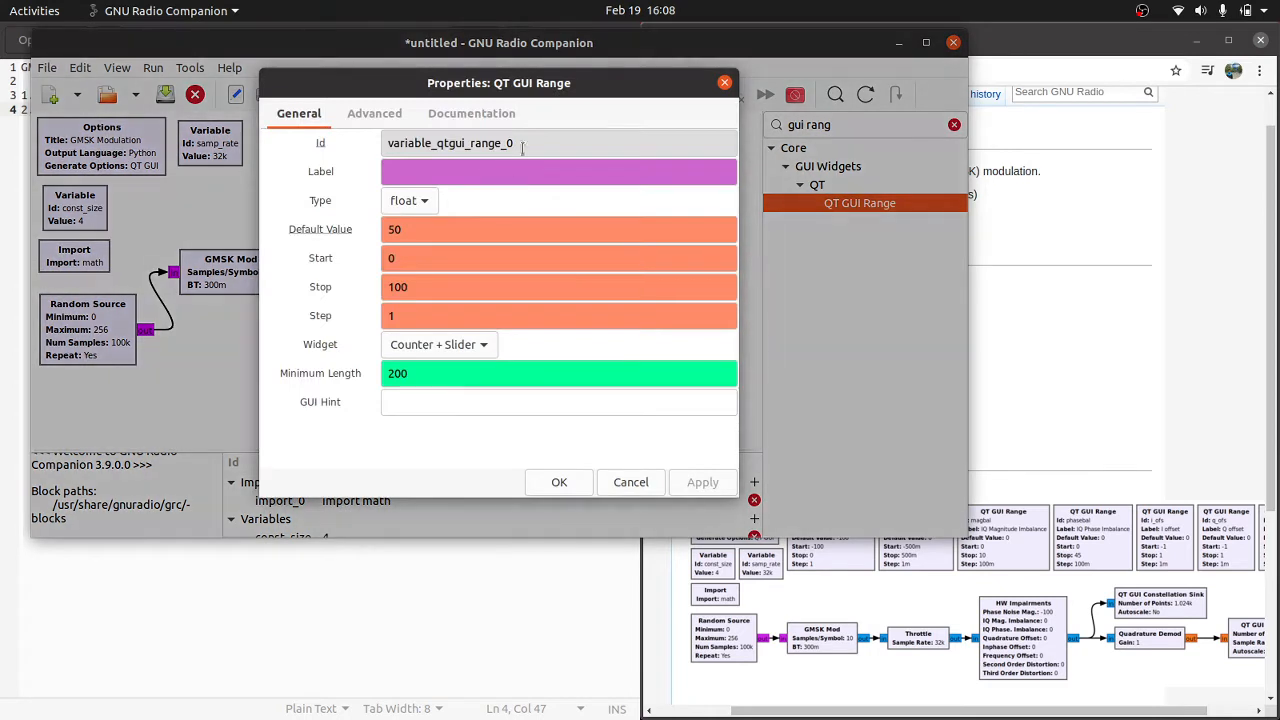
left_click(1095, 330)
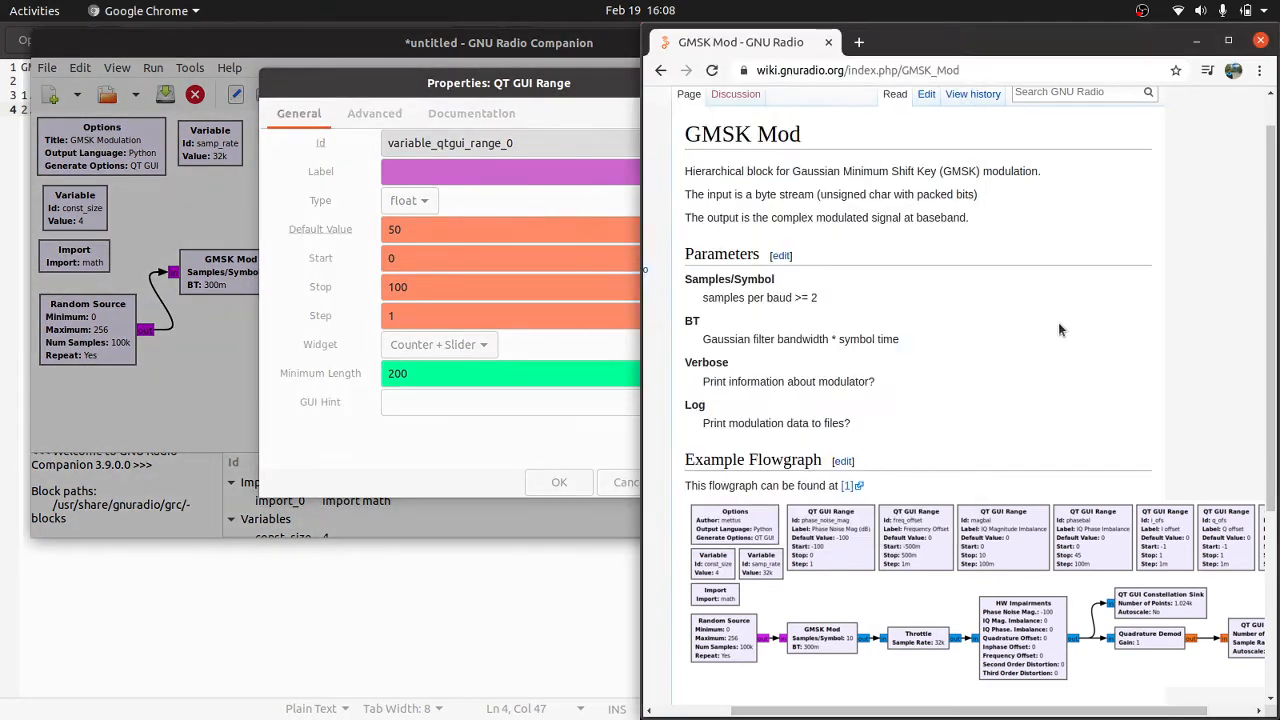
left_click(608, 350)
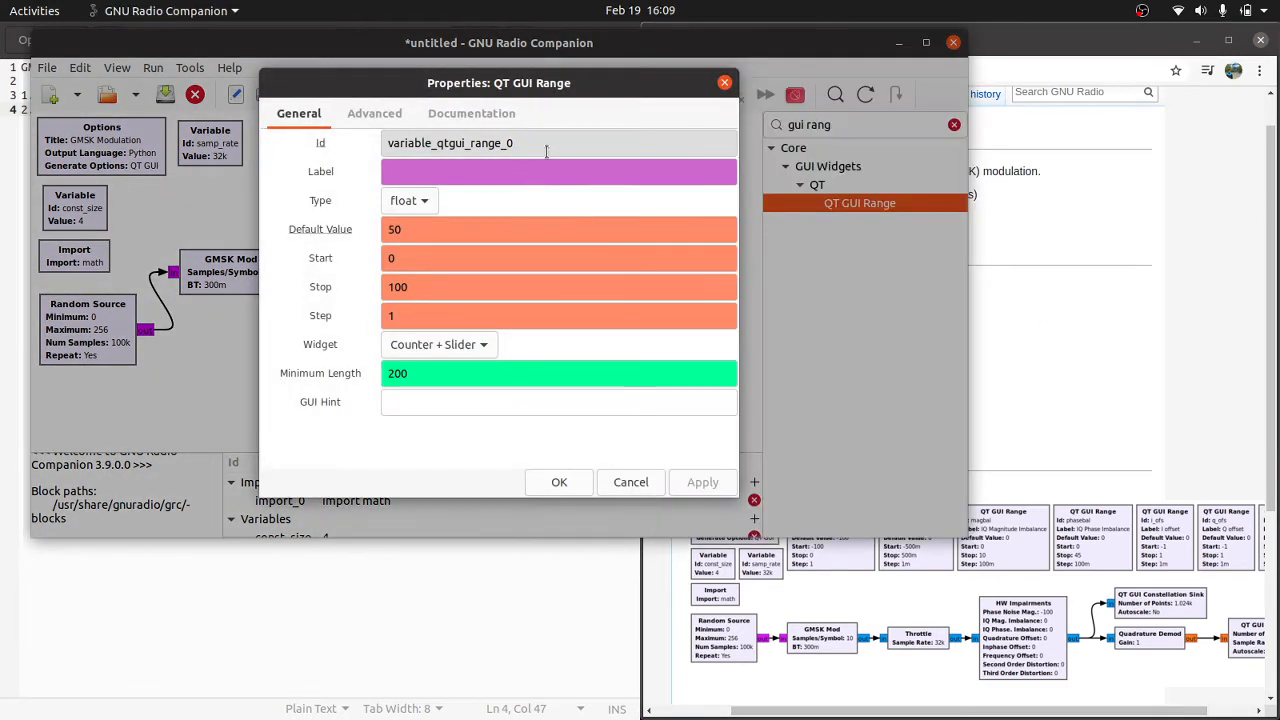
left_click_drag(546, 148, 370, 139)
type("phase_noise_mag")
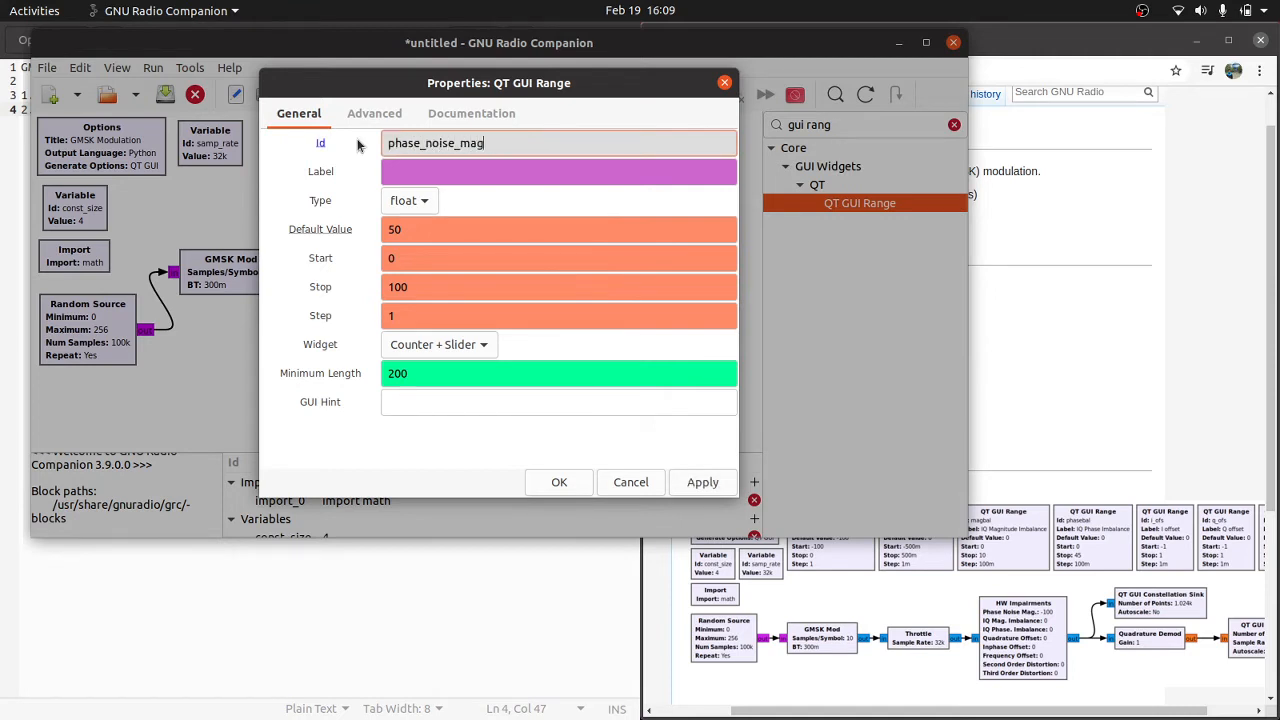
left_click(1044, 327)
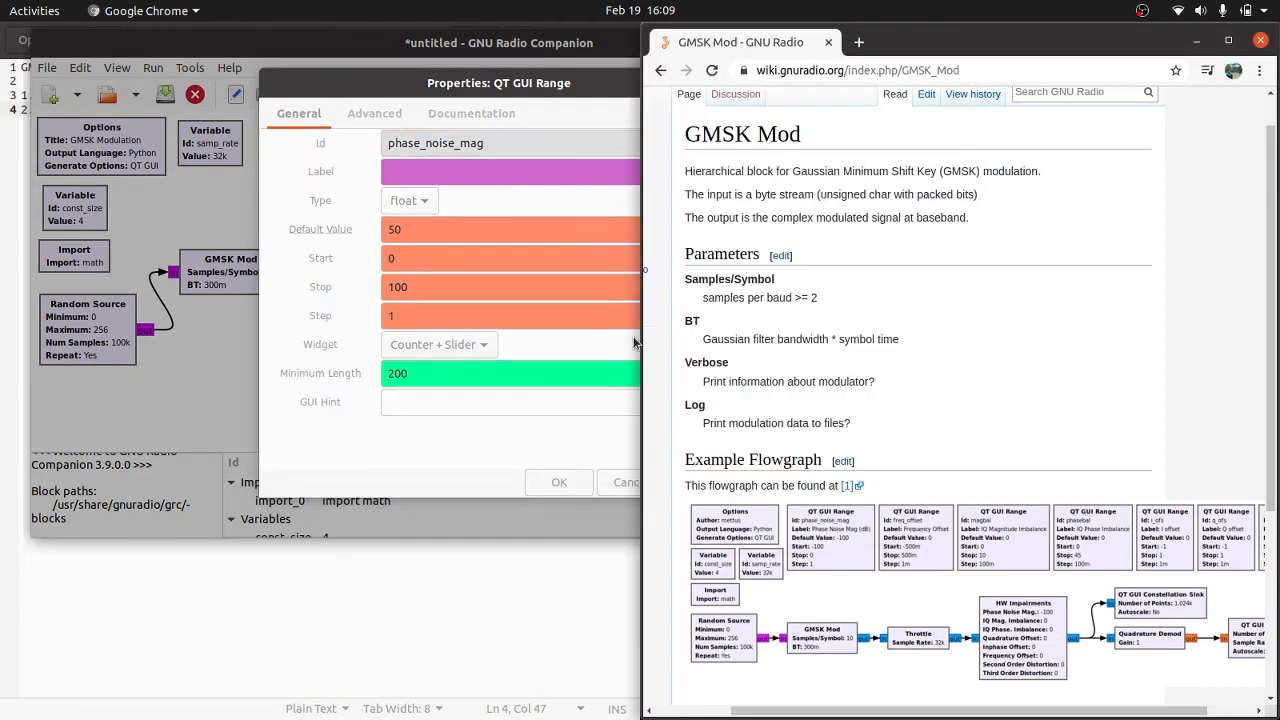
Step: Label the phase_noise_mag range block "Phase Noise Mag(dB)"
left_click(510, 287)
left_click(514, 170)
type("P")
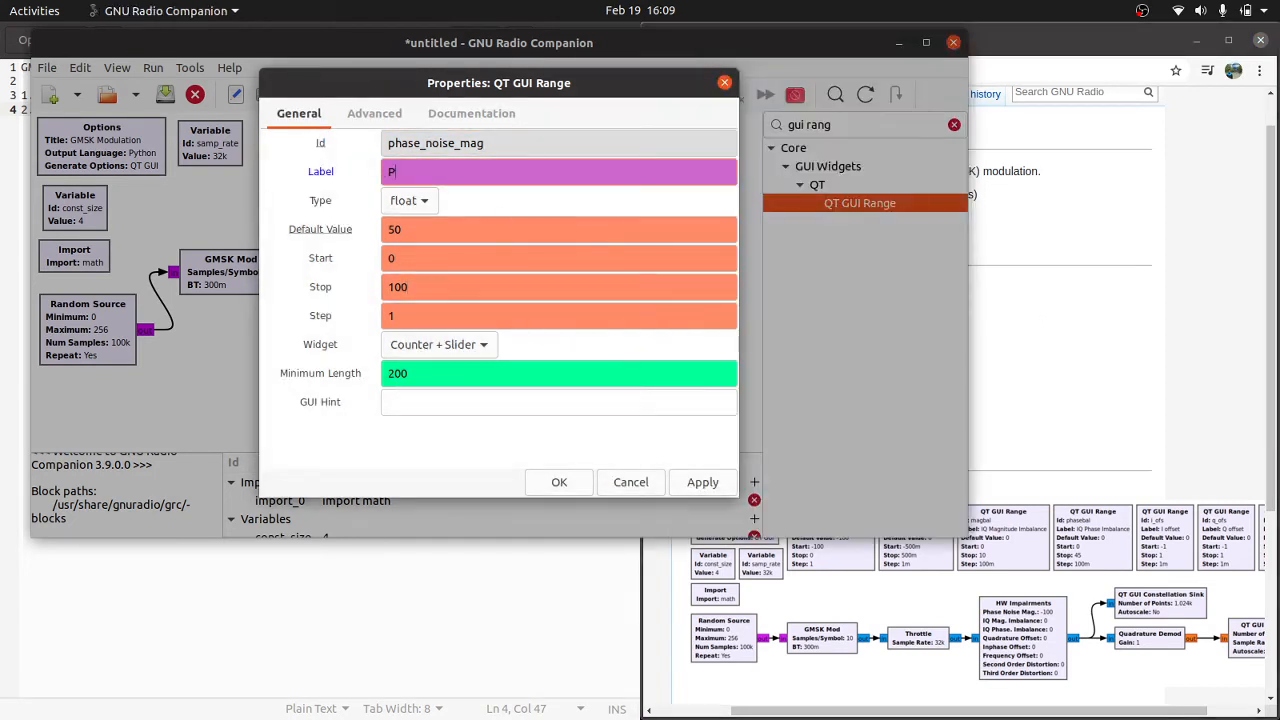
type("hase Nois")
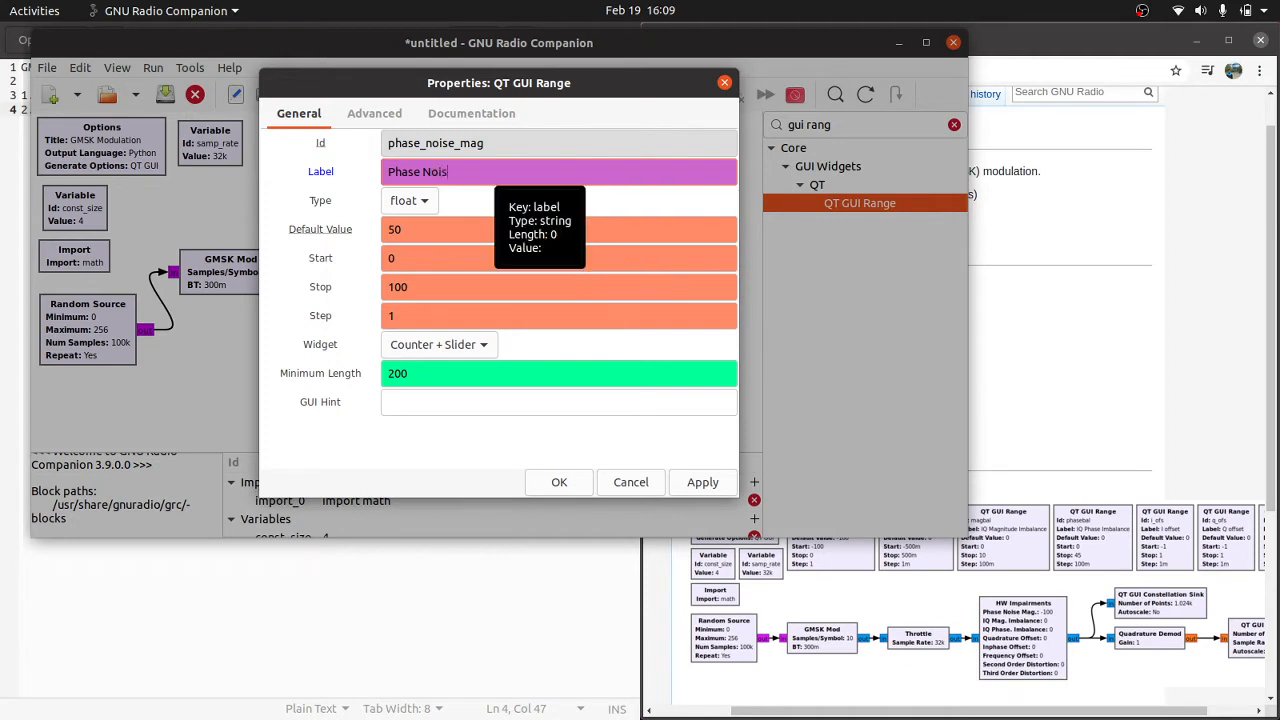
type("e Mg")
type("g(dB)")
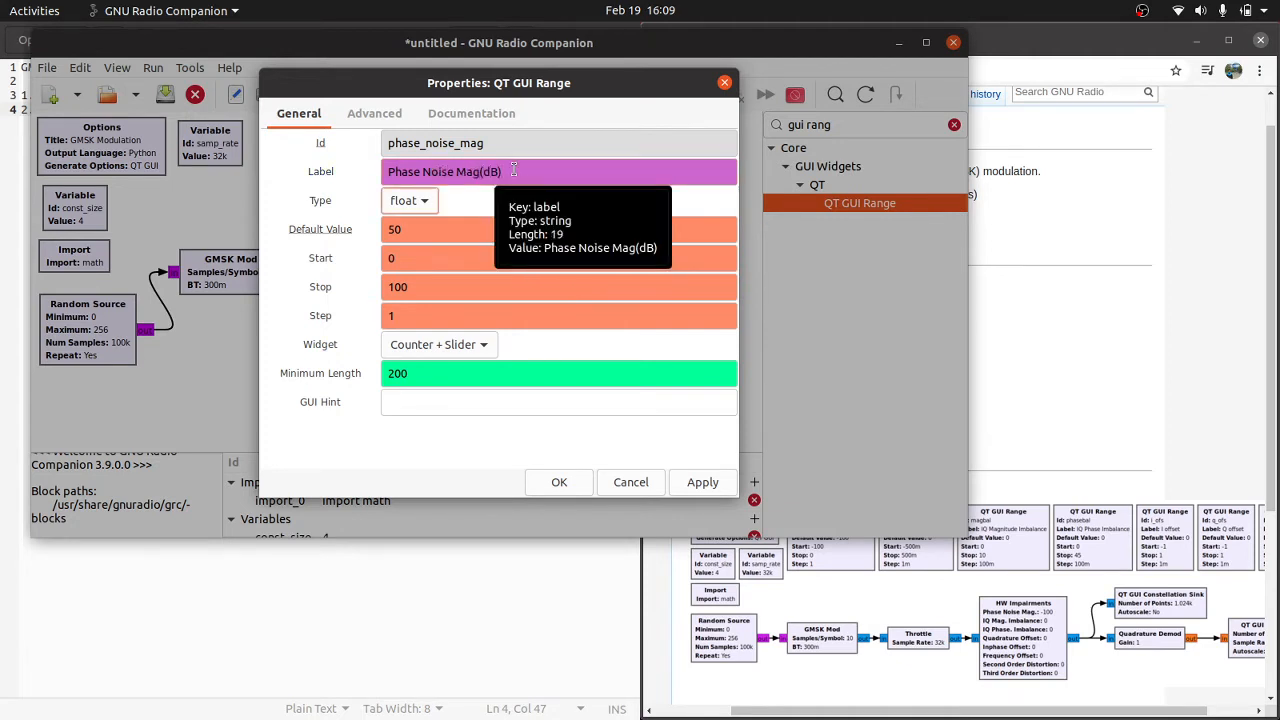
Step: Following the wiki's example, set the phase noise range's default value to -100, start to -100 and stop to 0, and apply the properties
left_click(953, 367)
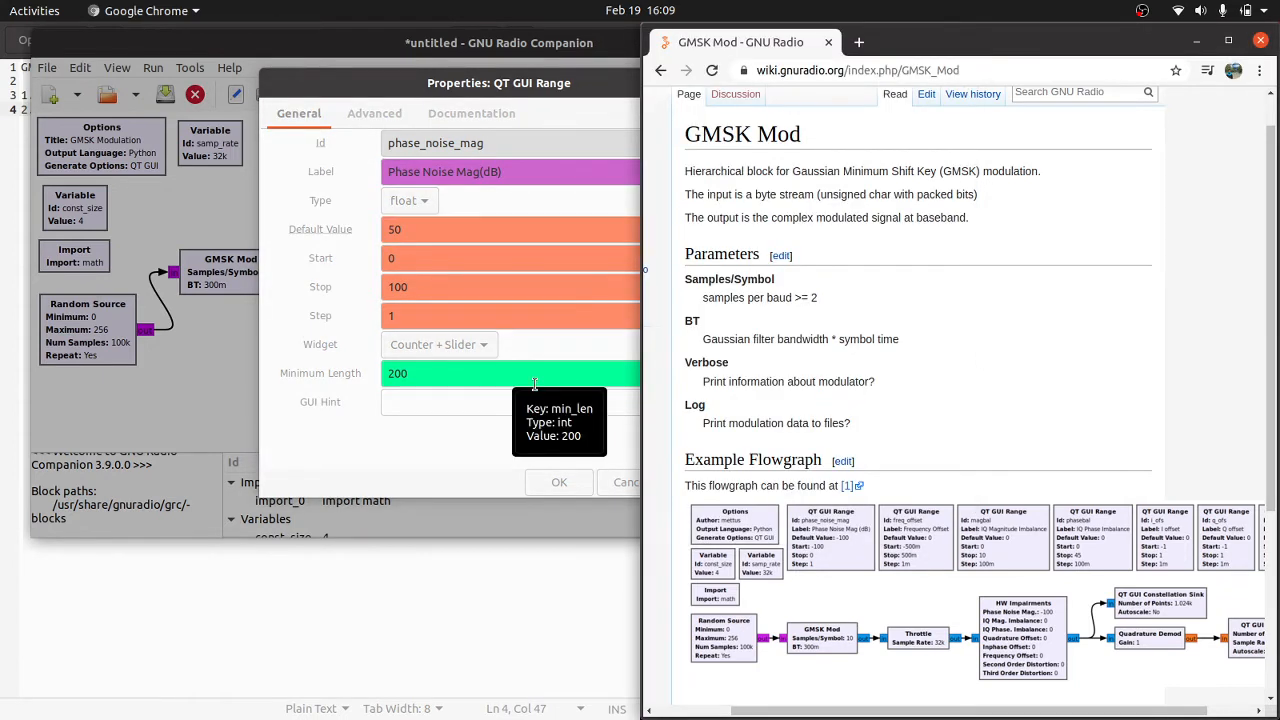
left_click_drag(473, 230, 360, 225)
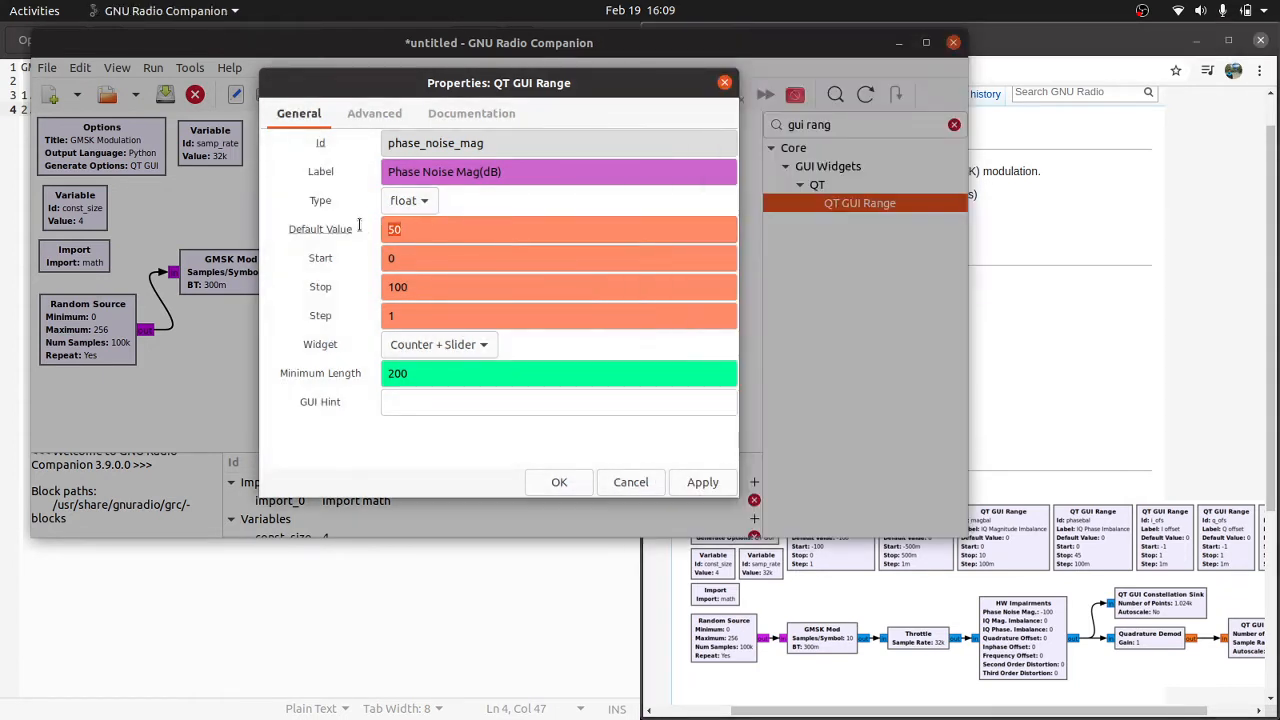
type("-100")
key("Tab")
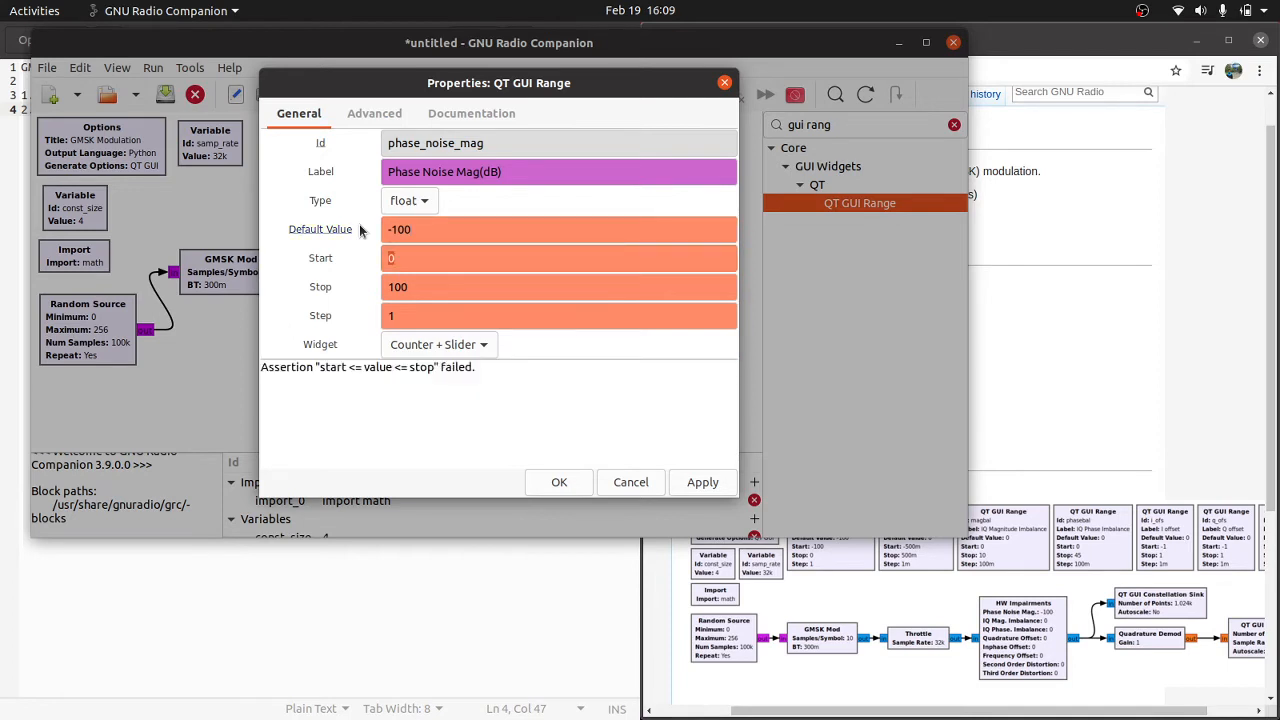
type("-100")
key("Tab")
type("0")
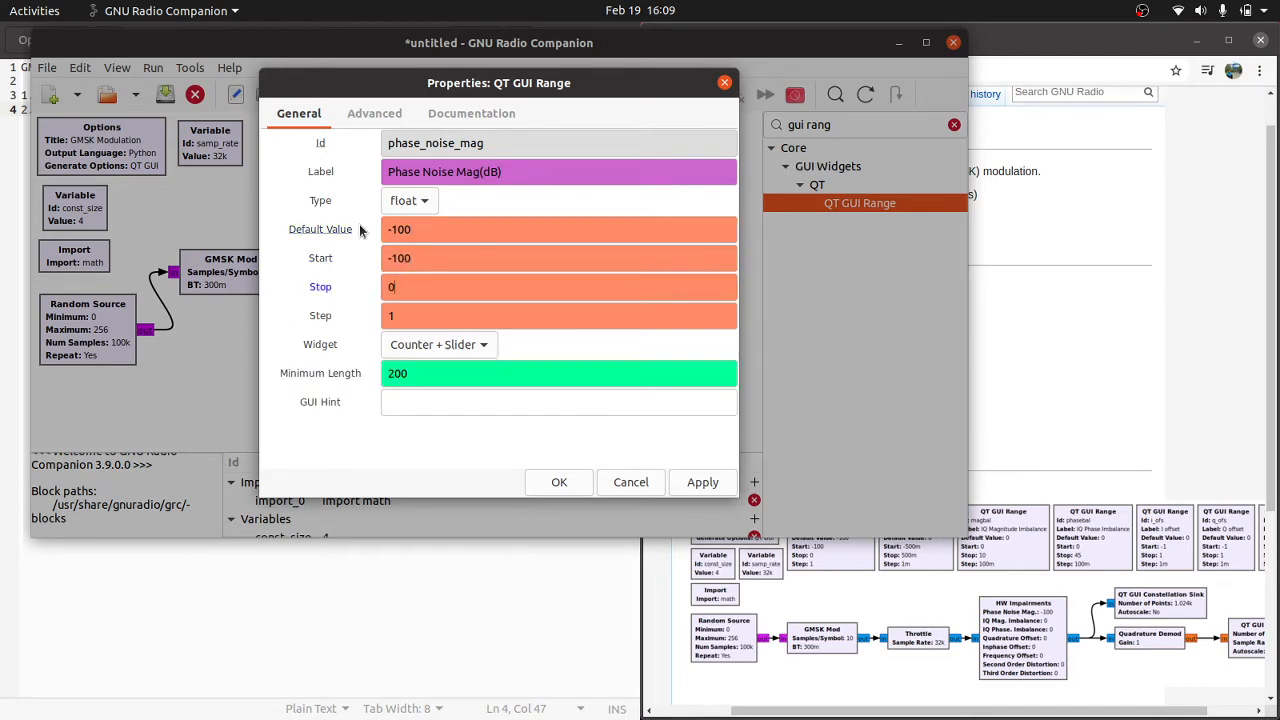
key("Tab")
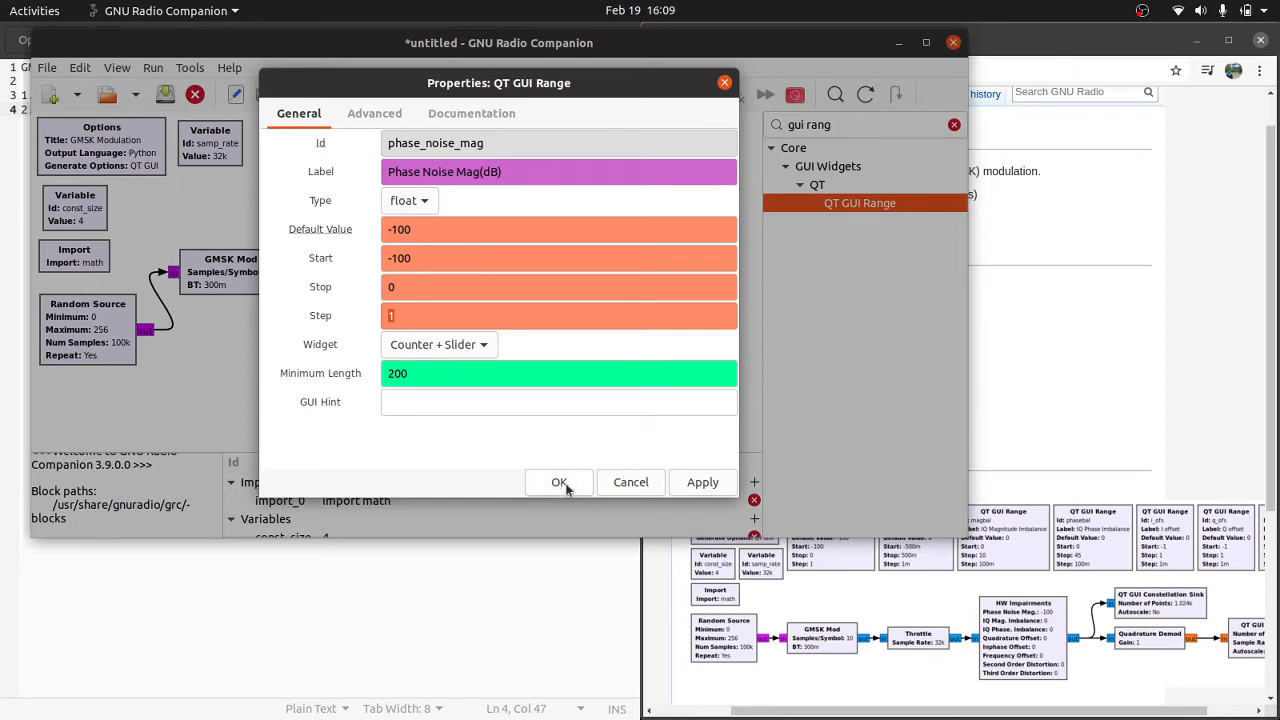
left_click(560, 483)
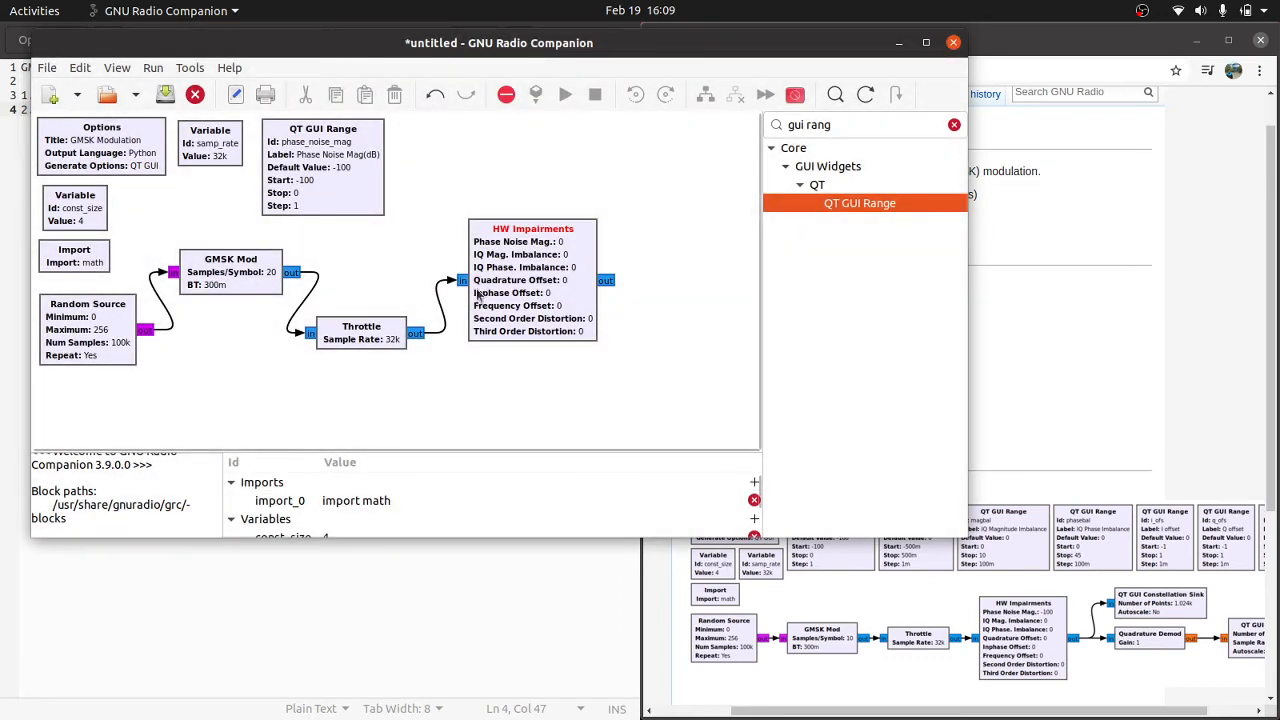
Step: Duplicate the phase_noise_mag range block and line up the samp_rate variable and both range blocks in a compact row
left_click(990, 412)
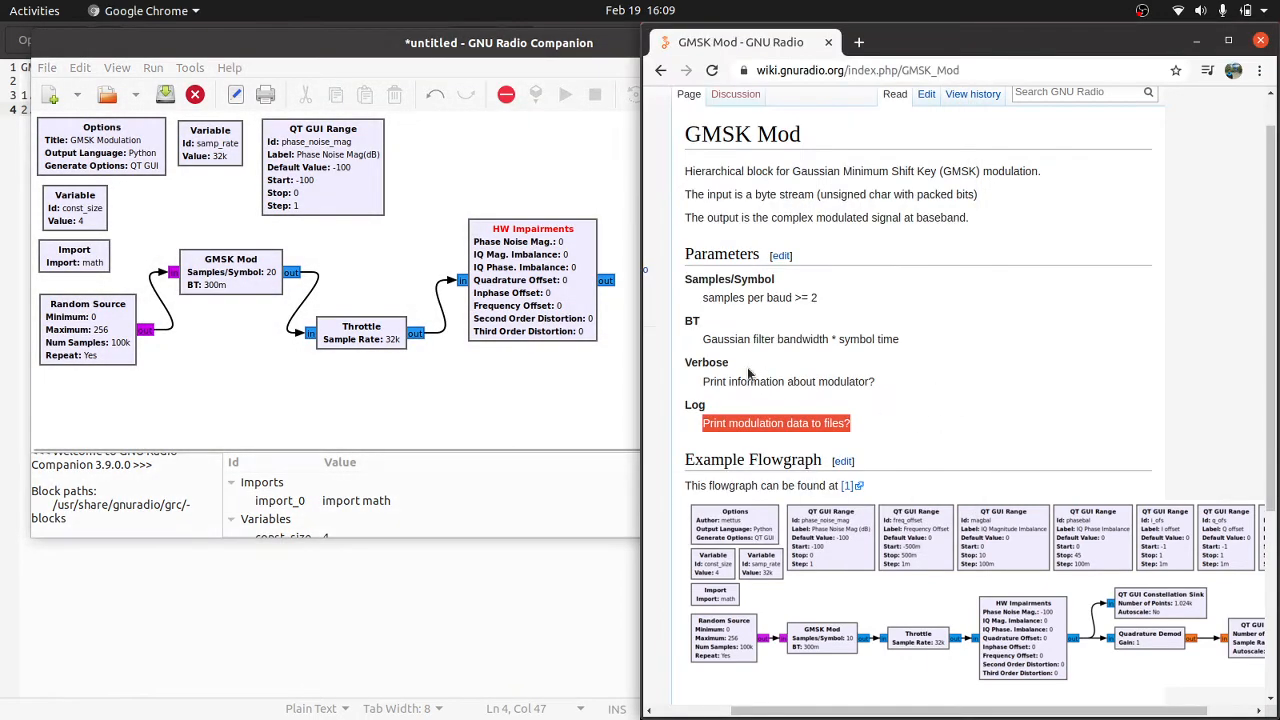
left_click(340, 187)
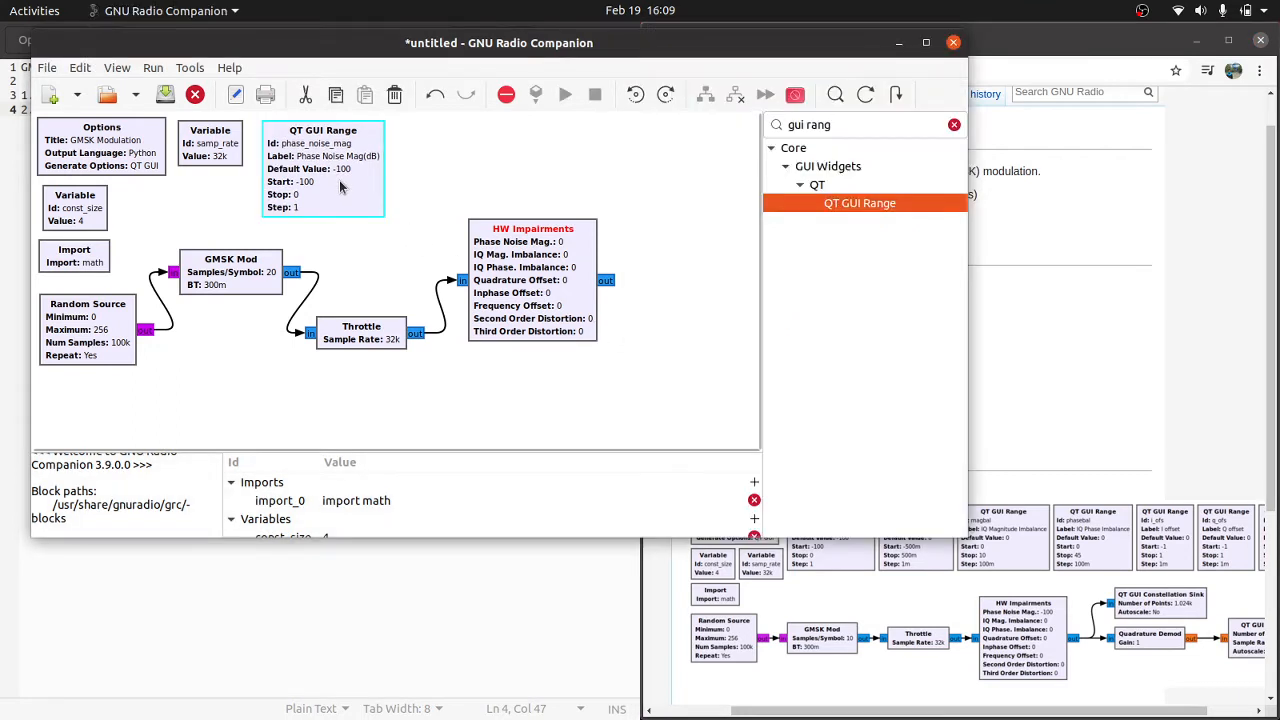
key("ctrl+c")
key("ctrl+v")
left_click_drag(316, 231, 500, 155)
left_click_drag(218, 150, 208, 148)
left_click_drag(322, 158, 296, 157)
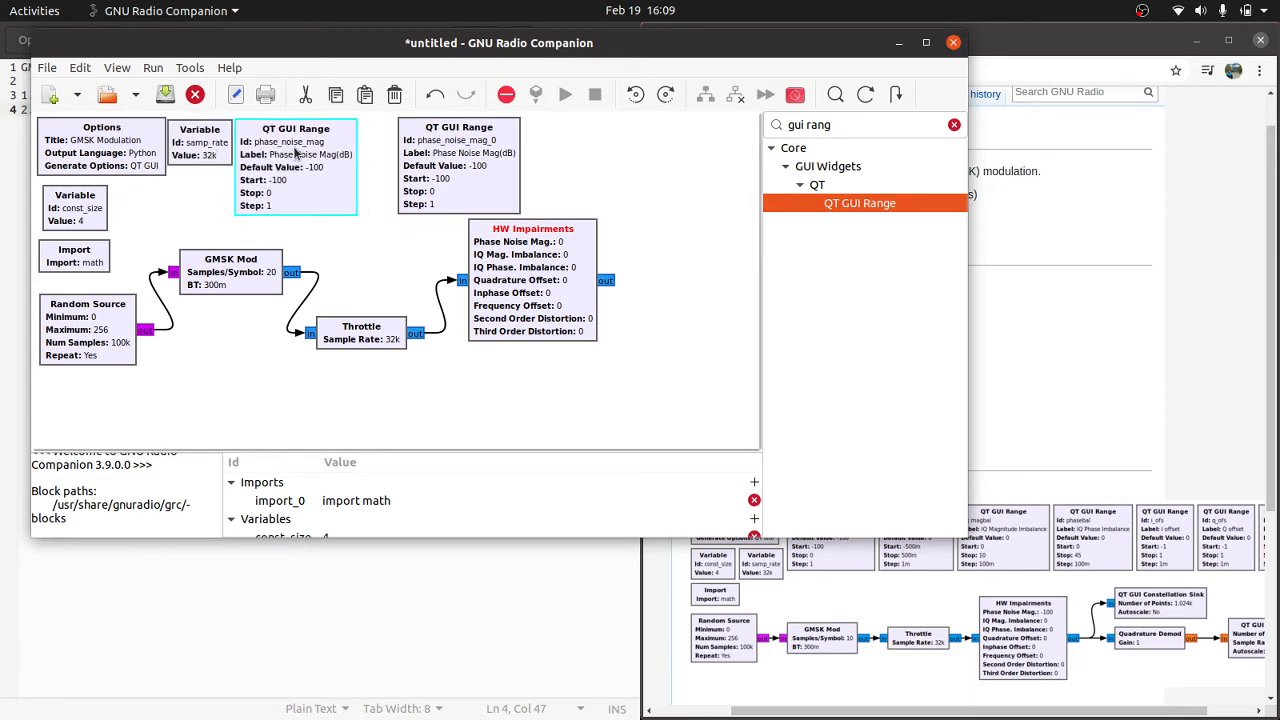
left_click_drag(424, 152, 384, 152)
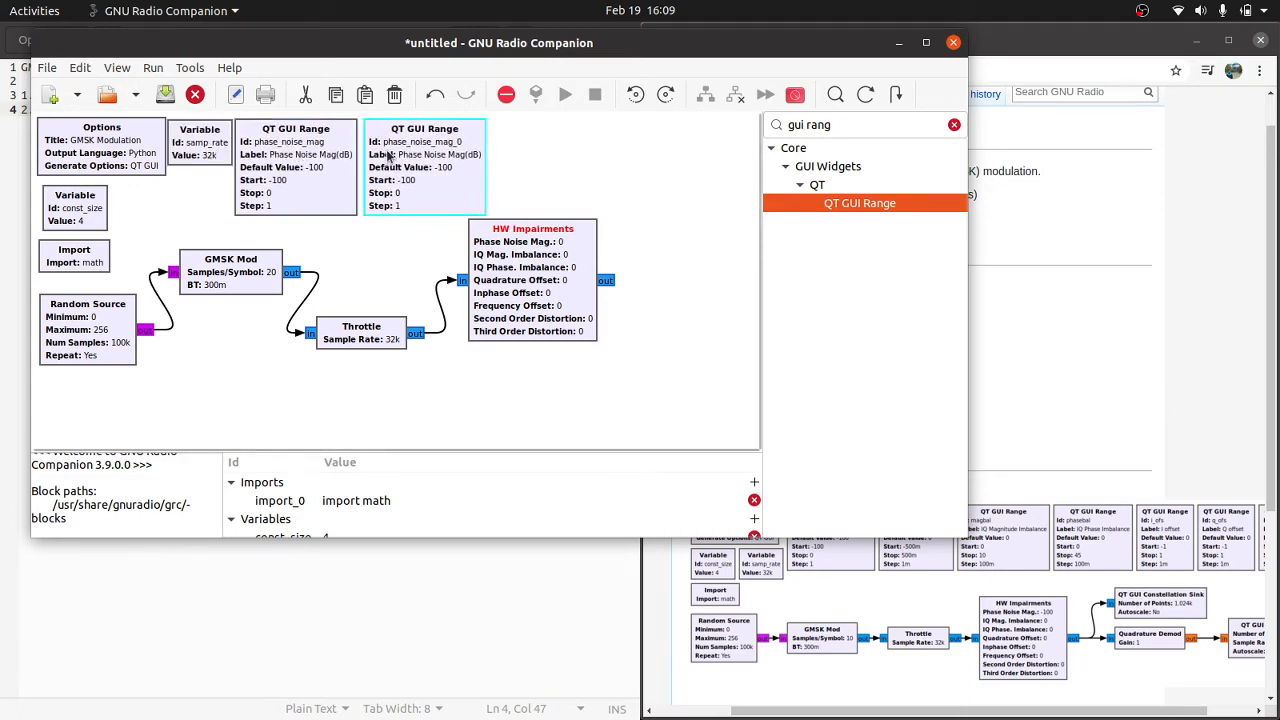
Step: Set the duplicated range block's Id to freq_offset and its label to "Frequency Offset"
double_click(390, 152)
left_click_drag(533, 153, 366, 155)
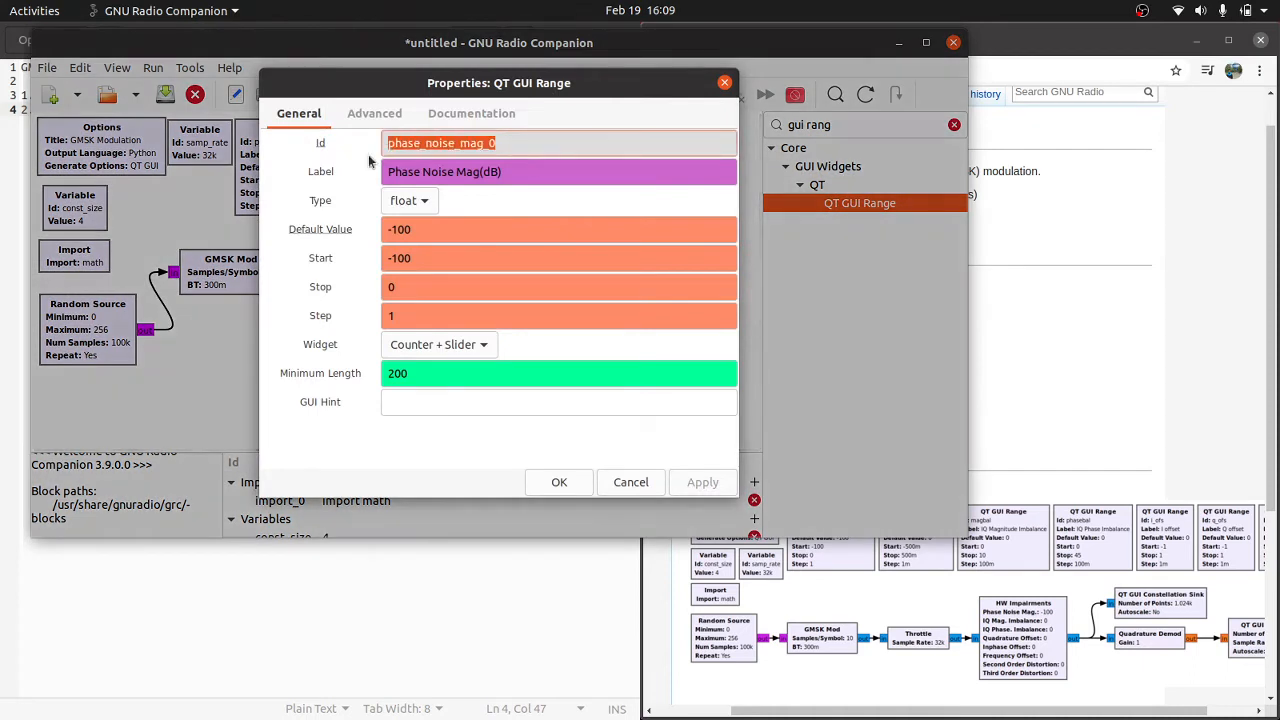
type("freq_")
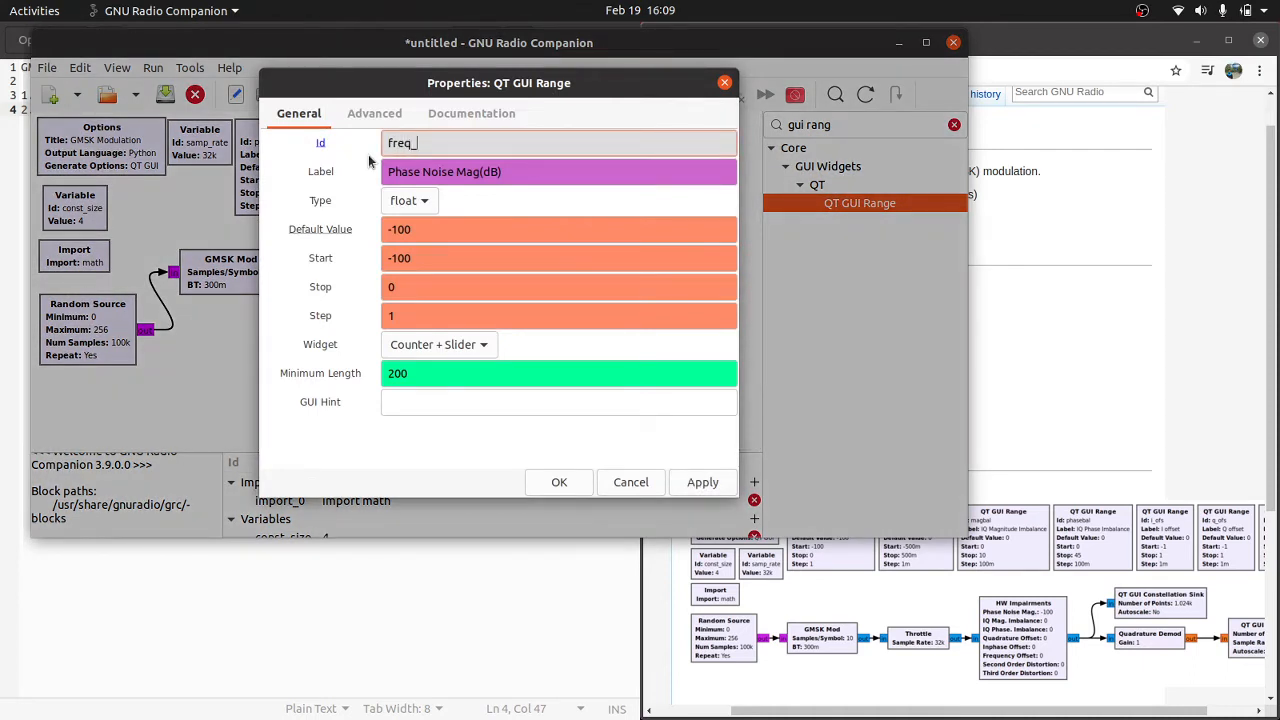
type("offsetr")
key("BackSpace")
key("Tab")
type("Fr")
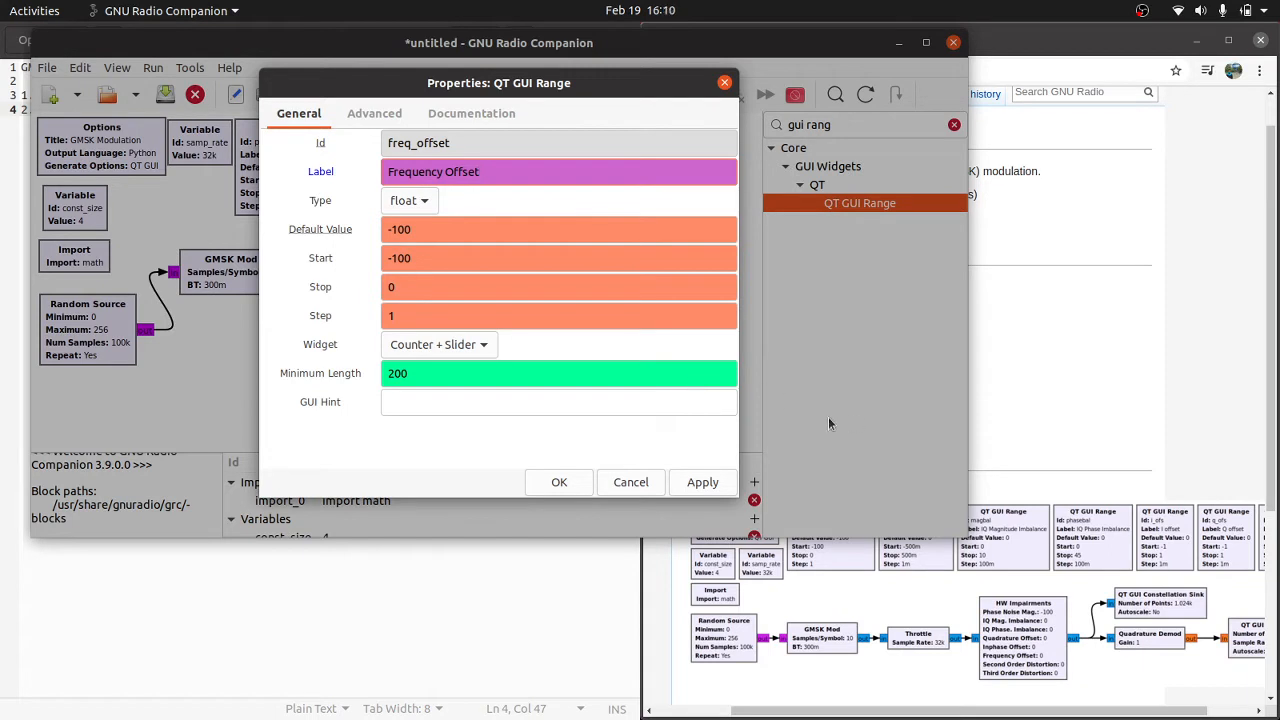
Step: Following the wiki's example, give the freq_offset range default value 0, start -0.5, stop 0.5 and step 0.001, and apply the properties
left_click(1044, 402)
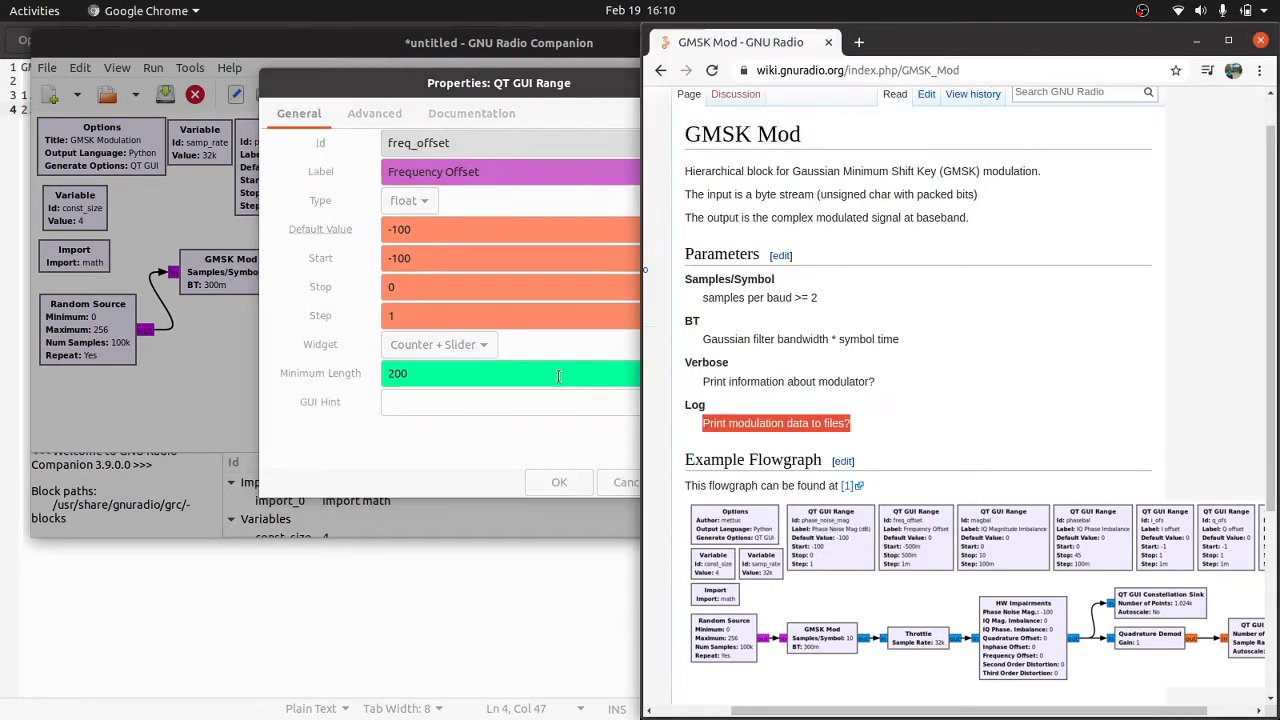
left_click(559, 375)
triple_click(433, 229)
type("0")
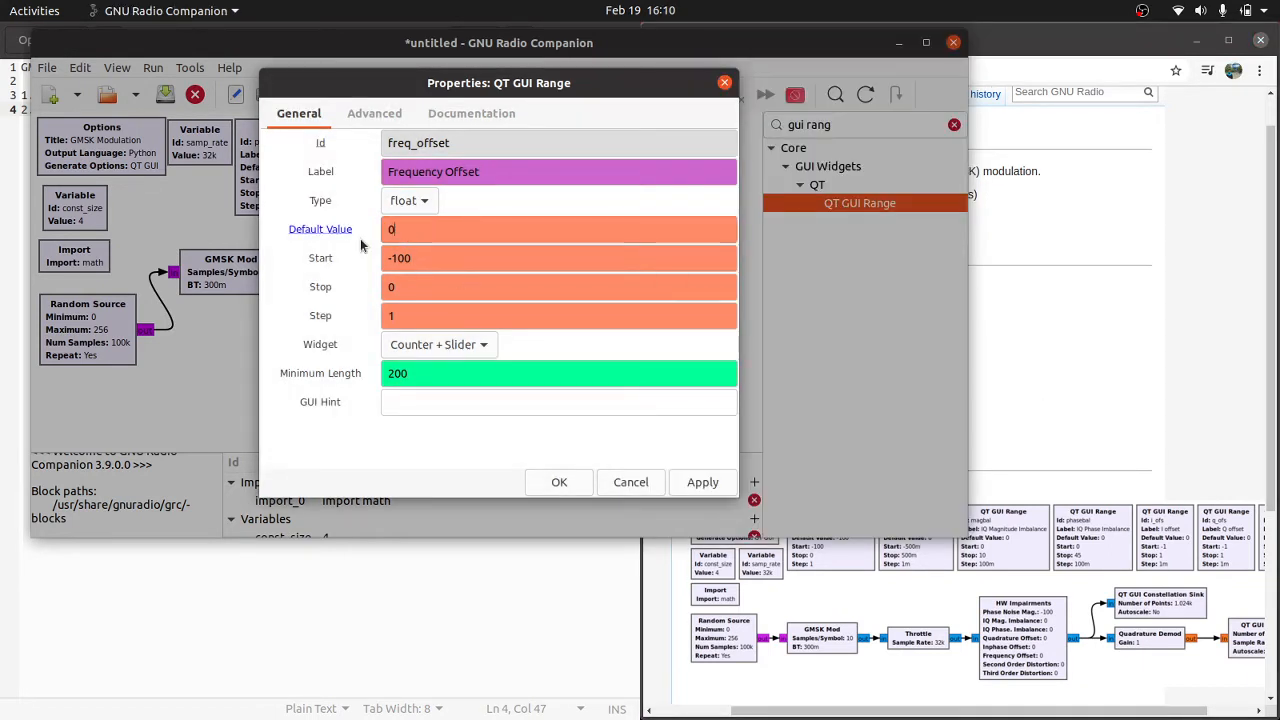
key("Tab")
type("-")
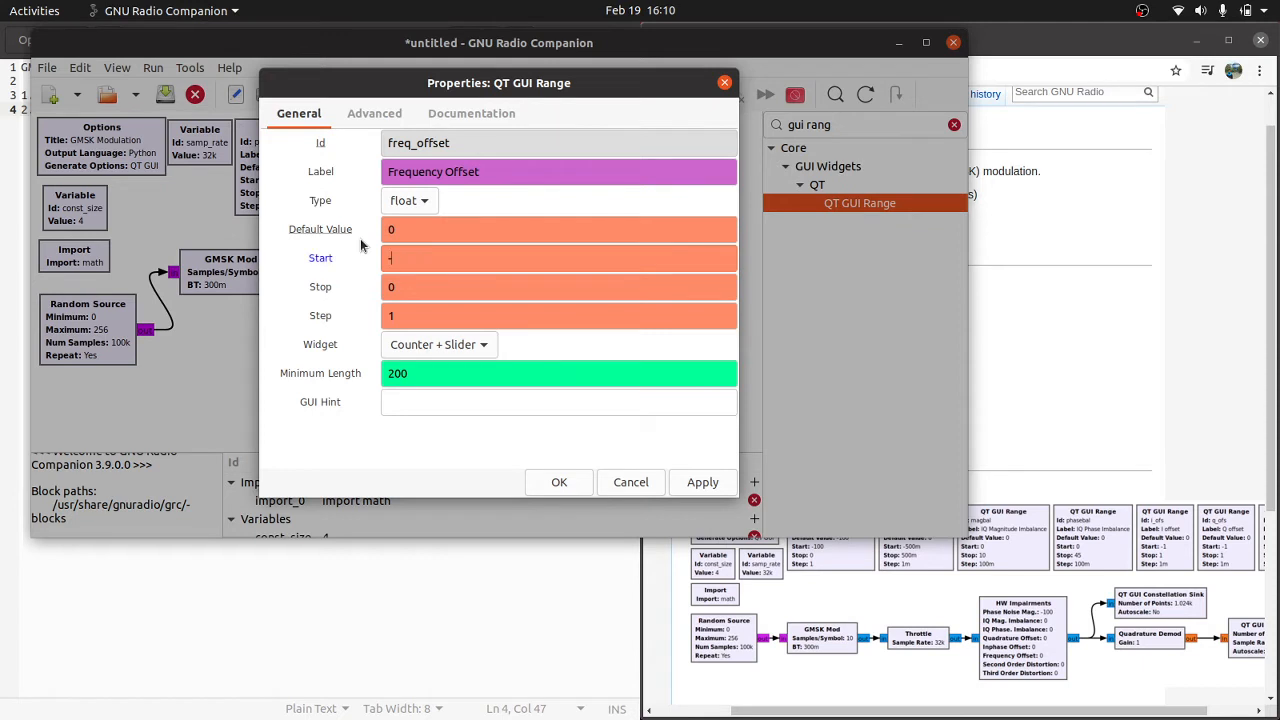
type("0.5")
key("Tab")
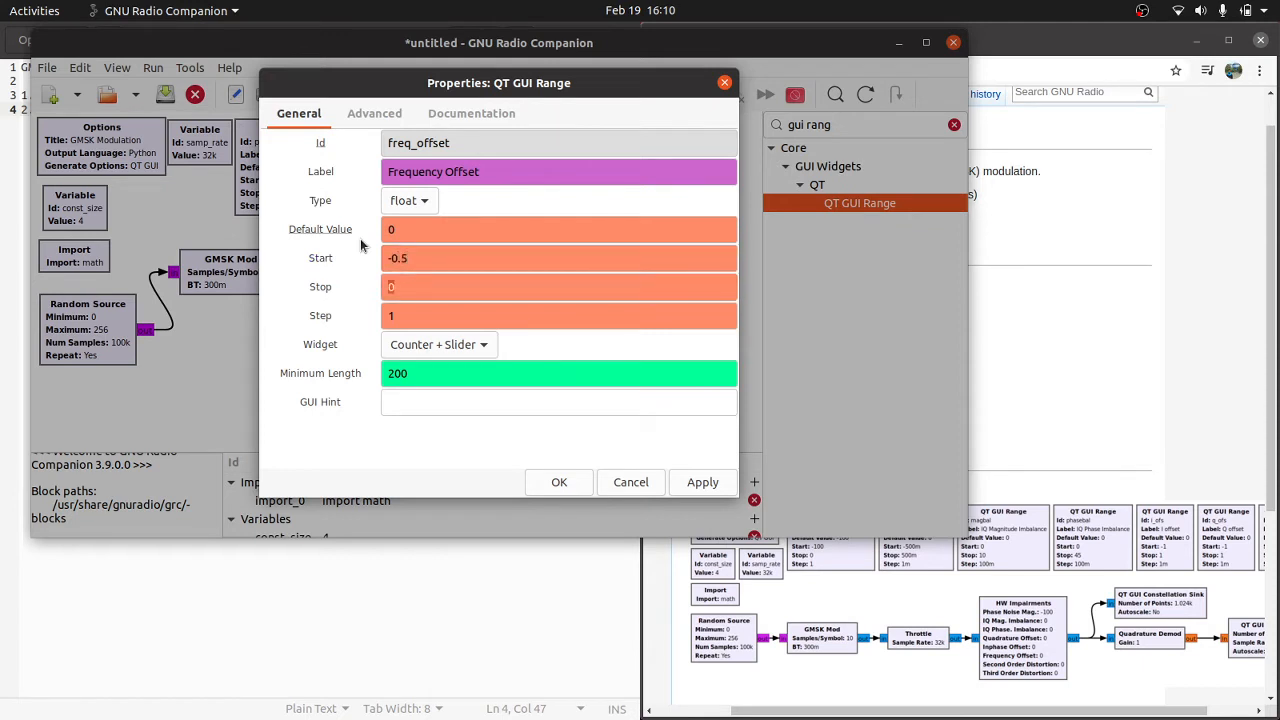
type("0.5")
key("Tab")
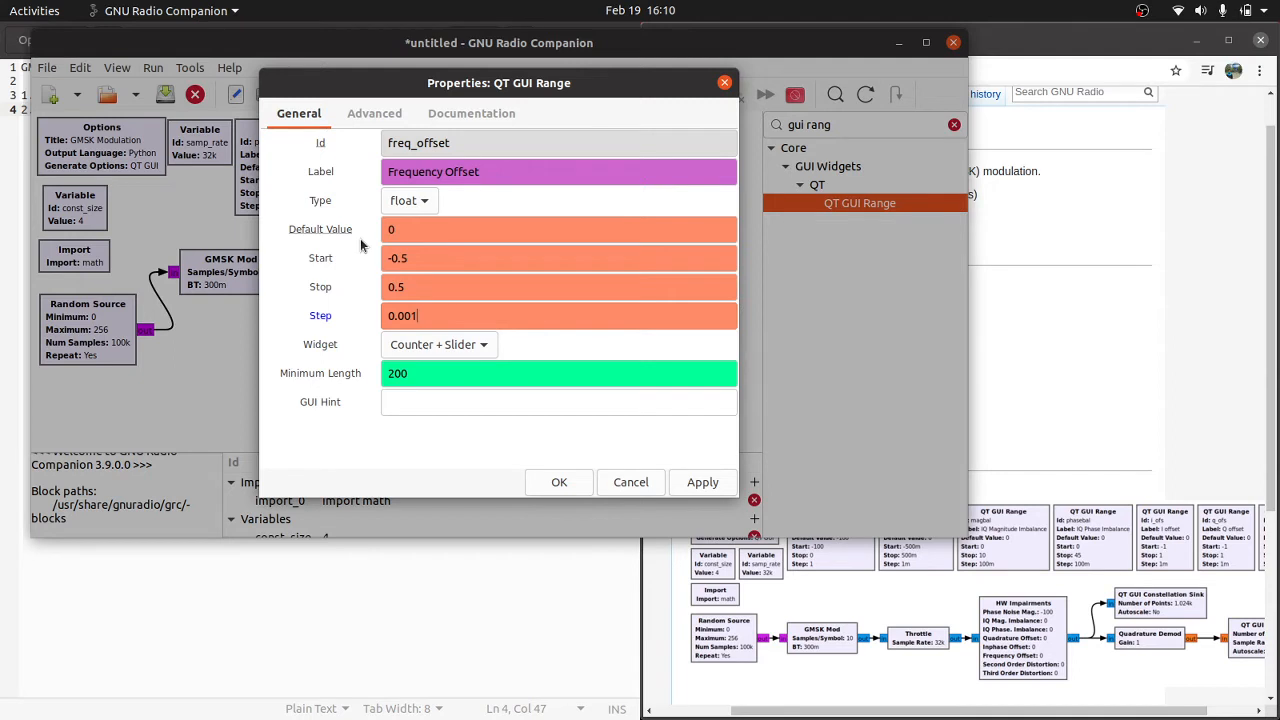
type("0.001")
key("Return")
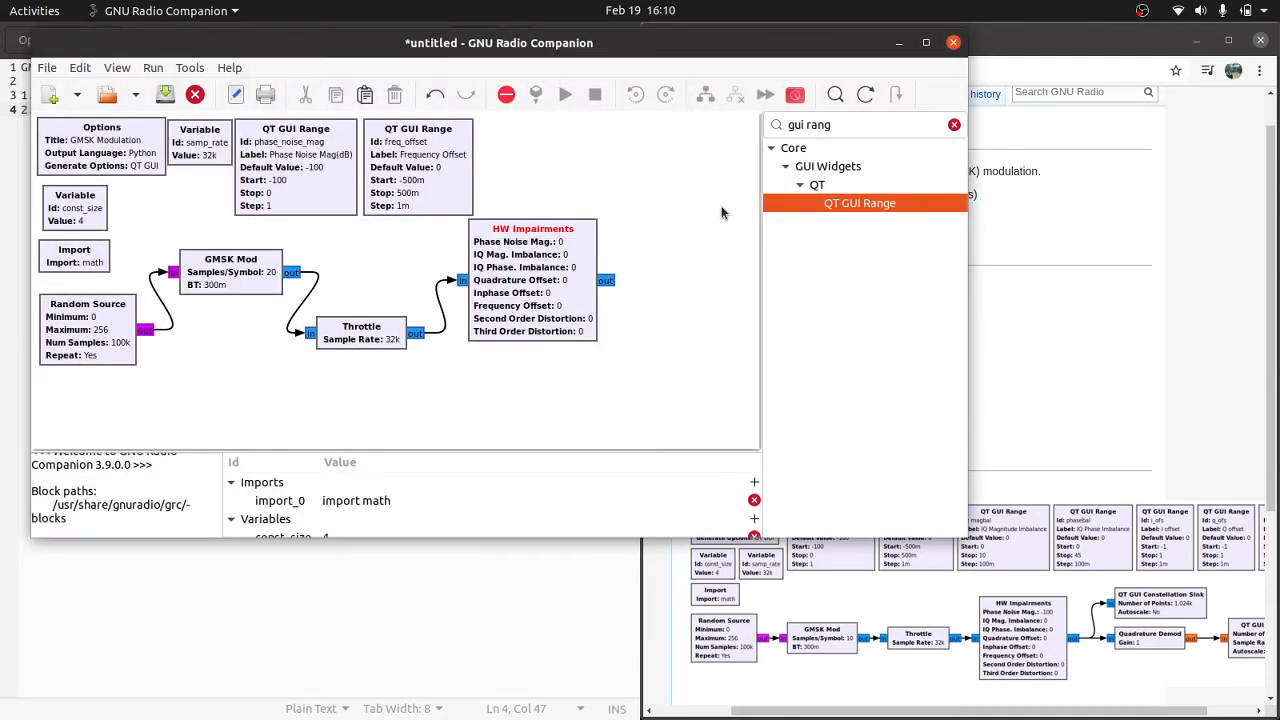
Step: Duplicate the freq_offset range block and place the copy beside it in the row of range blocks
left_click_drag(449, 205, 446, 205)
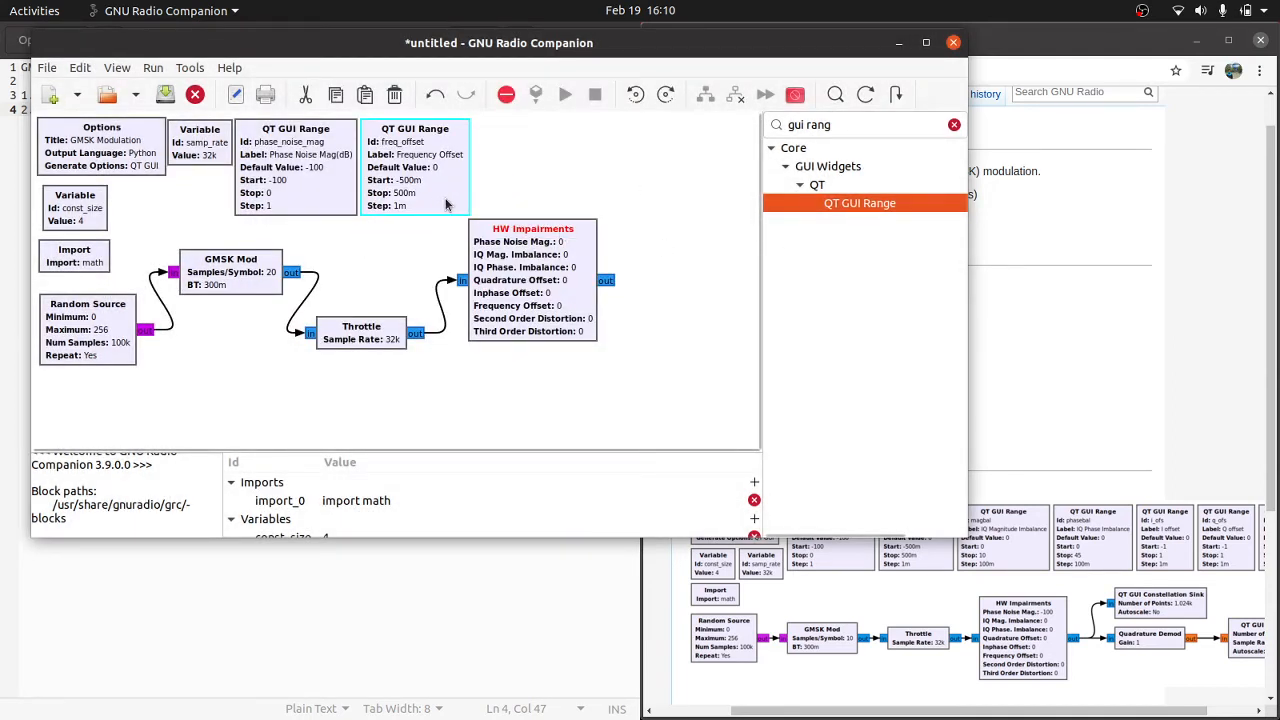
key("ctrl+c")
key("ctrl+v")
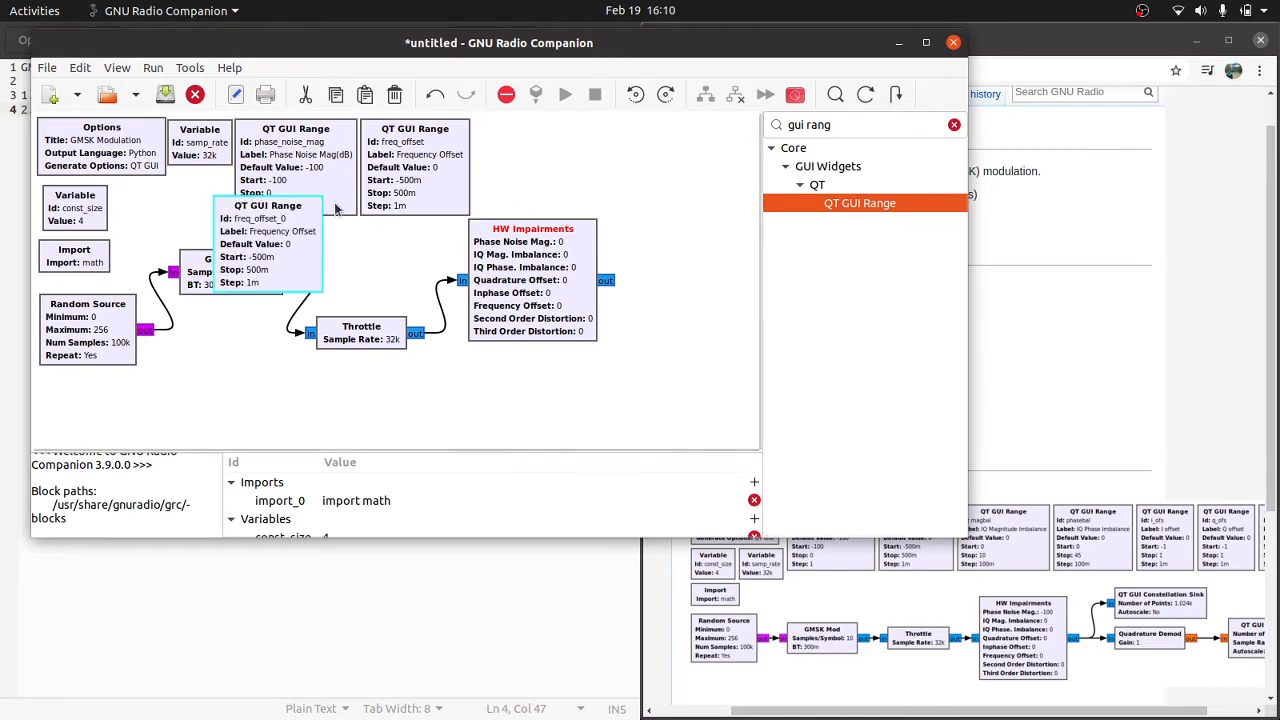
left_click_drag(289, 212, 545, 138)
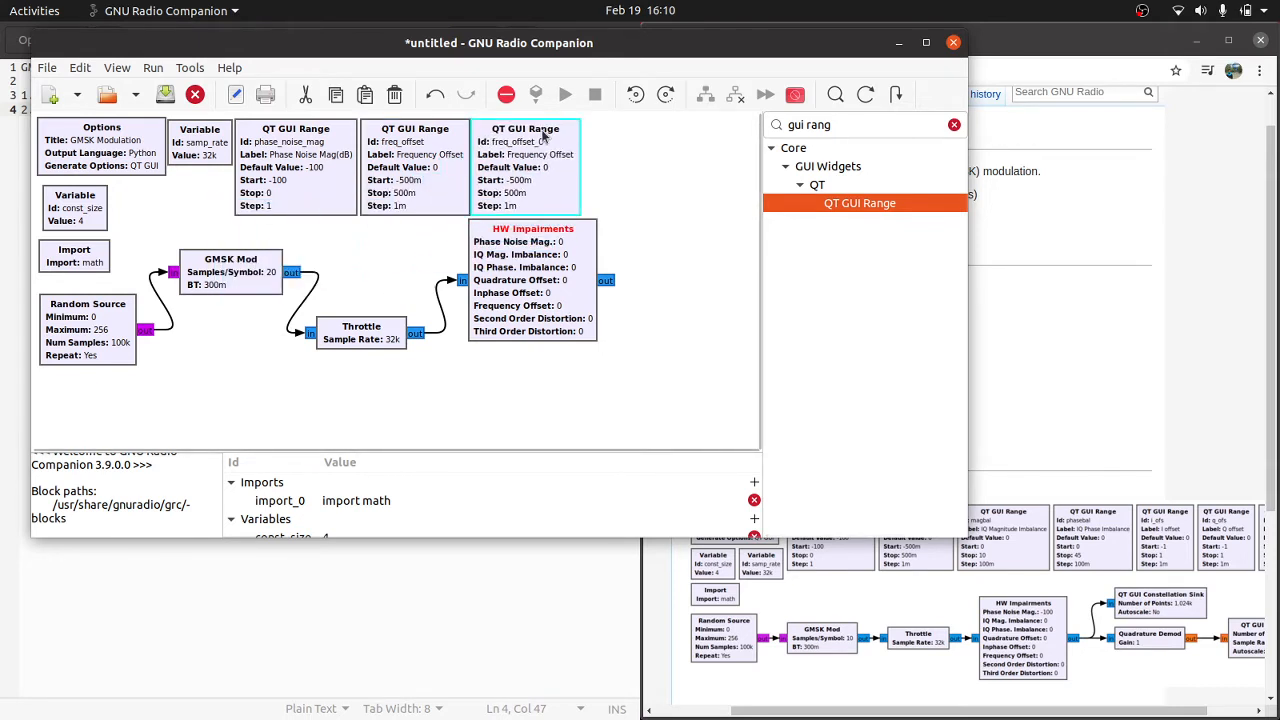
Step: Set the new range copy's Id to magbal and its label to "IQ Magnitude Imbalance"
double_click(545, 137)
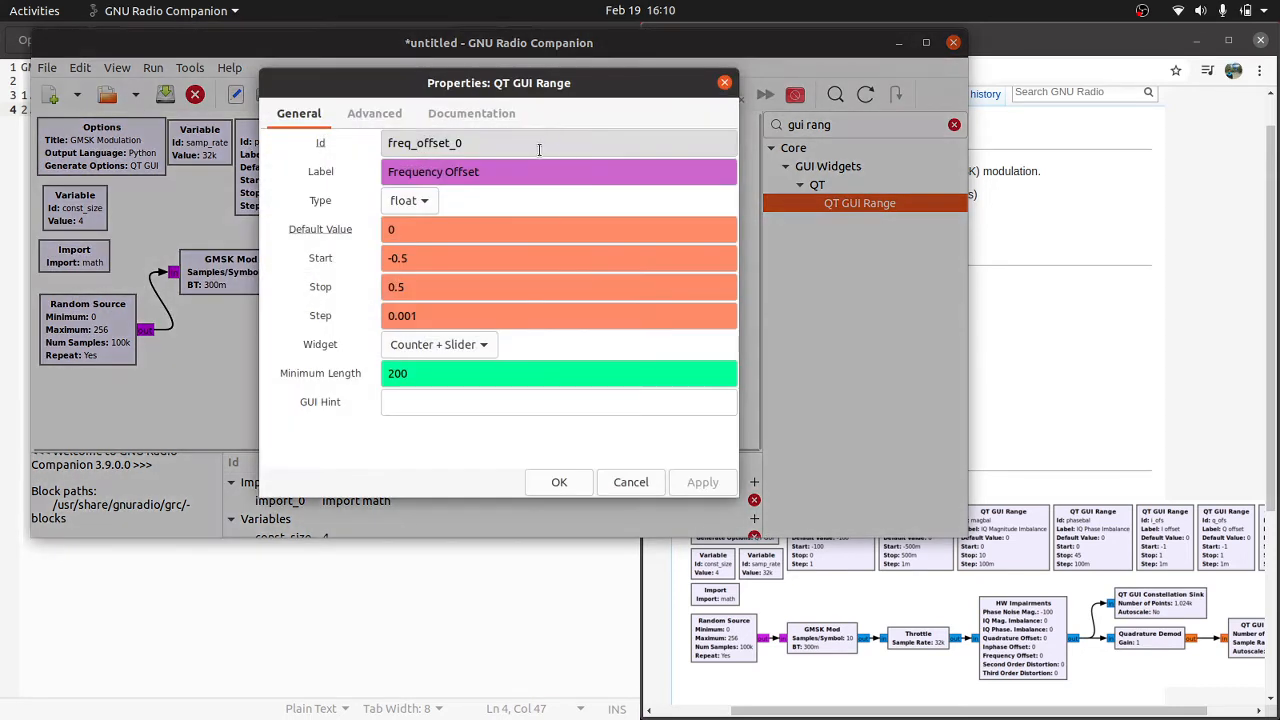
double_click(543, 145)
type("magbal")
key("Tab")
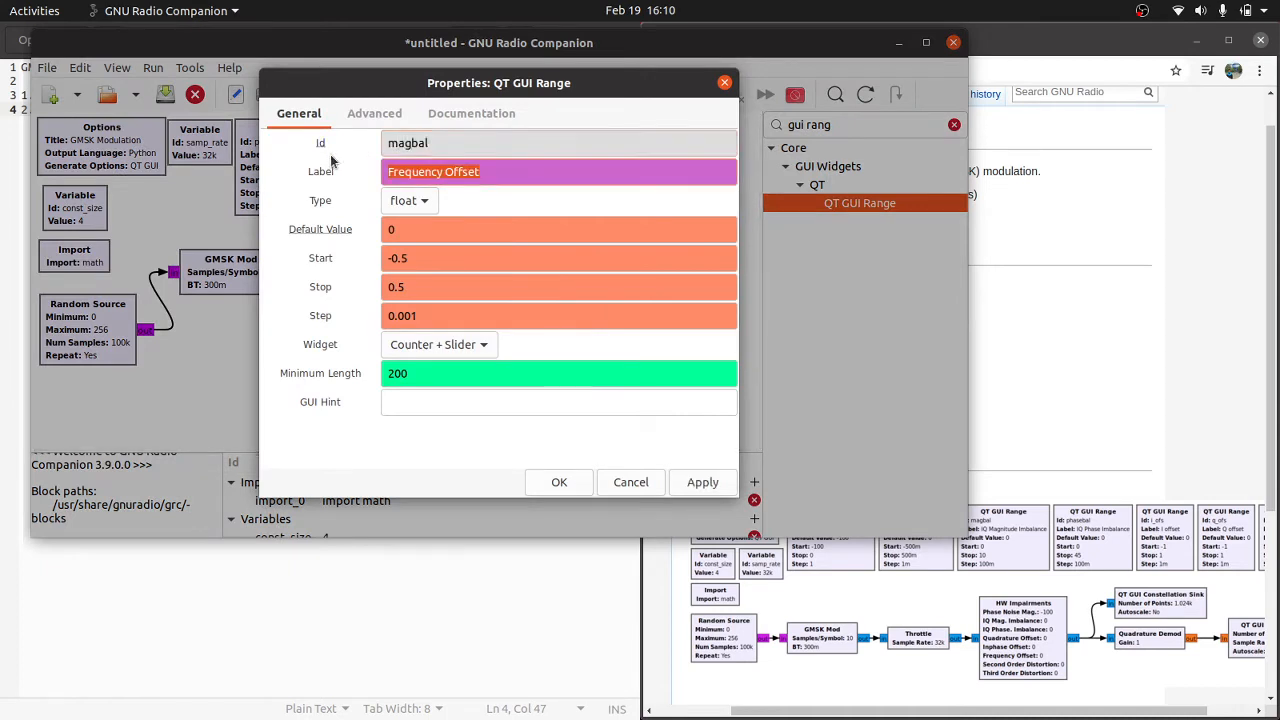
type("IQ Magnitud")
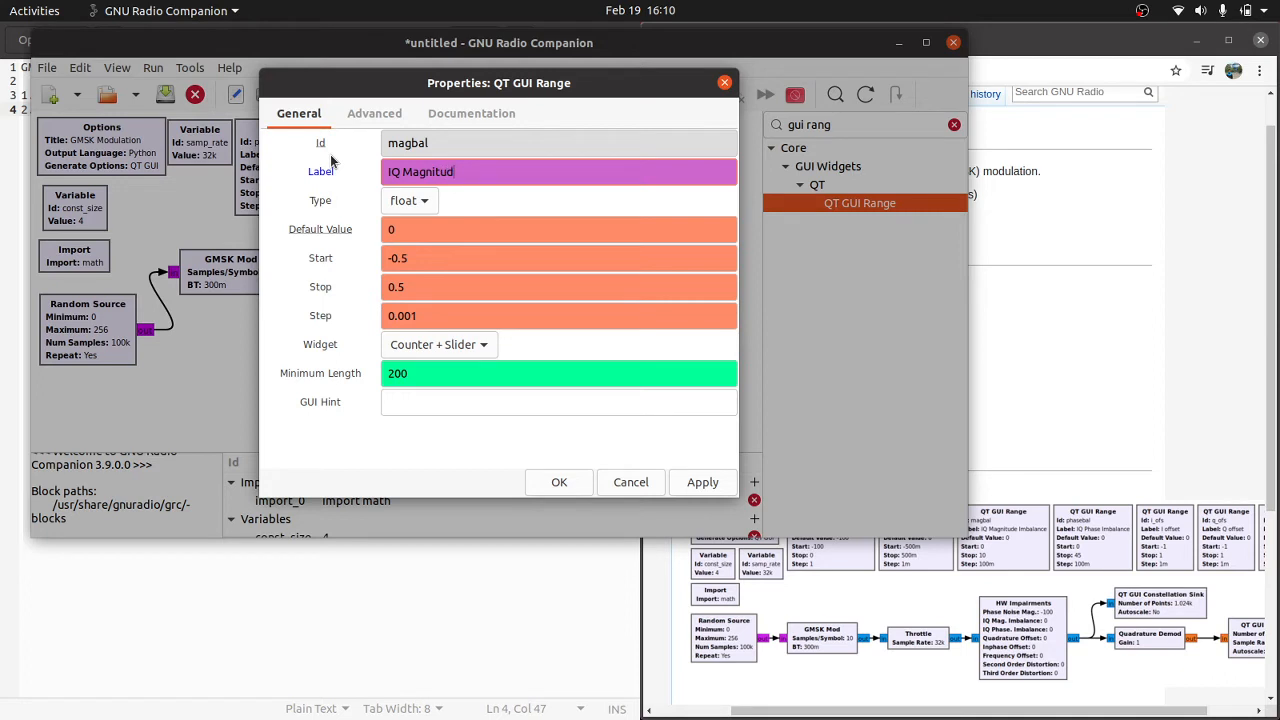
type("mbalance")
Step: Set the magbal range's start to 0, stop to 10 and step to 0.1, and apply the properties
key("Tab")
key("Tab")
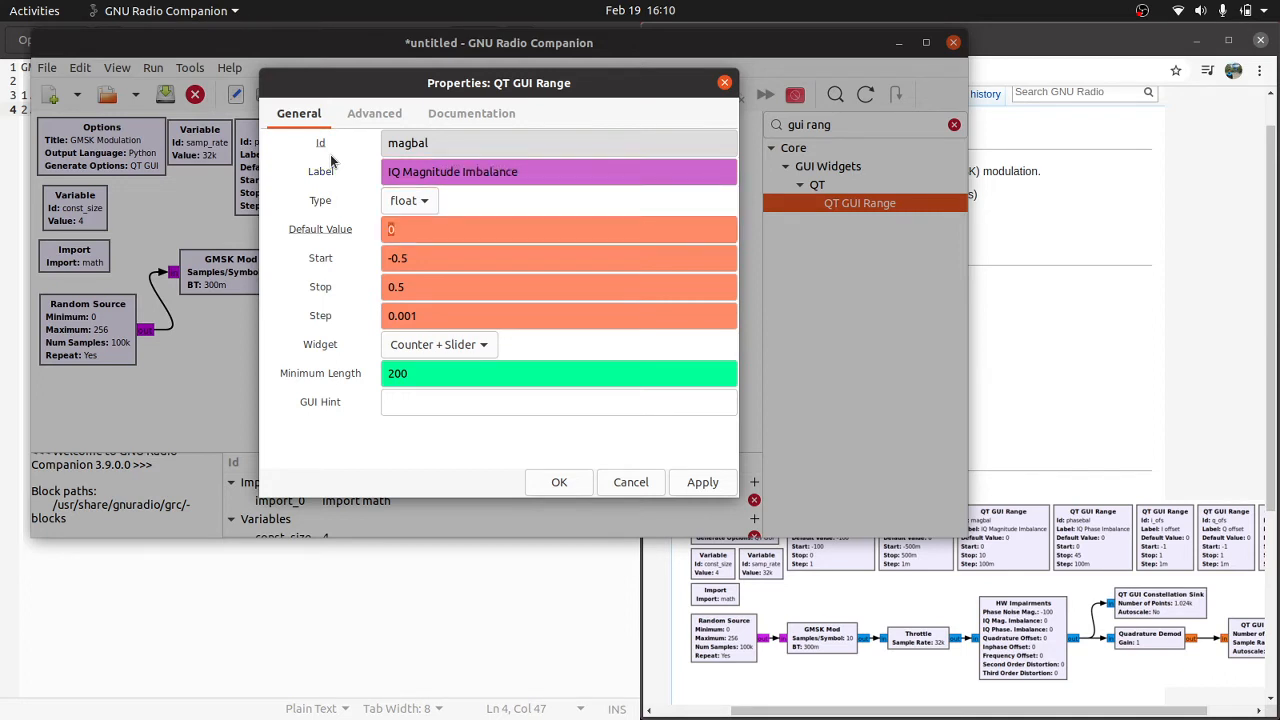
key("Tab")
type("0")
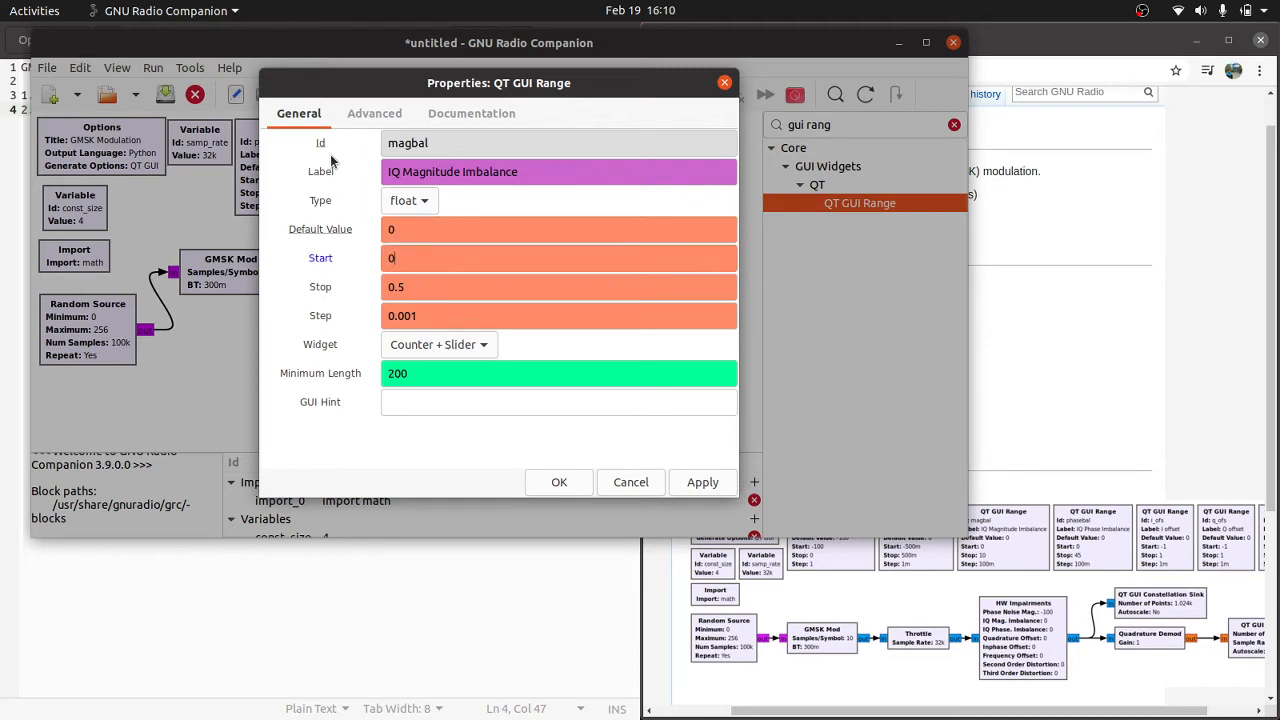
key("Tab")
type("10")
key("Tab")
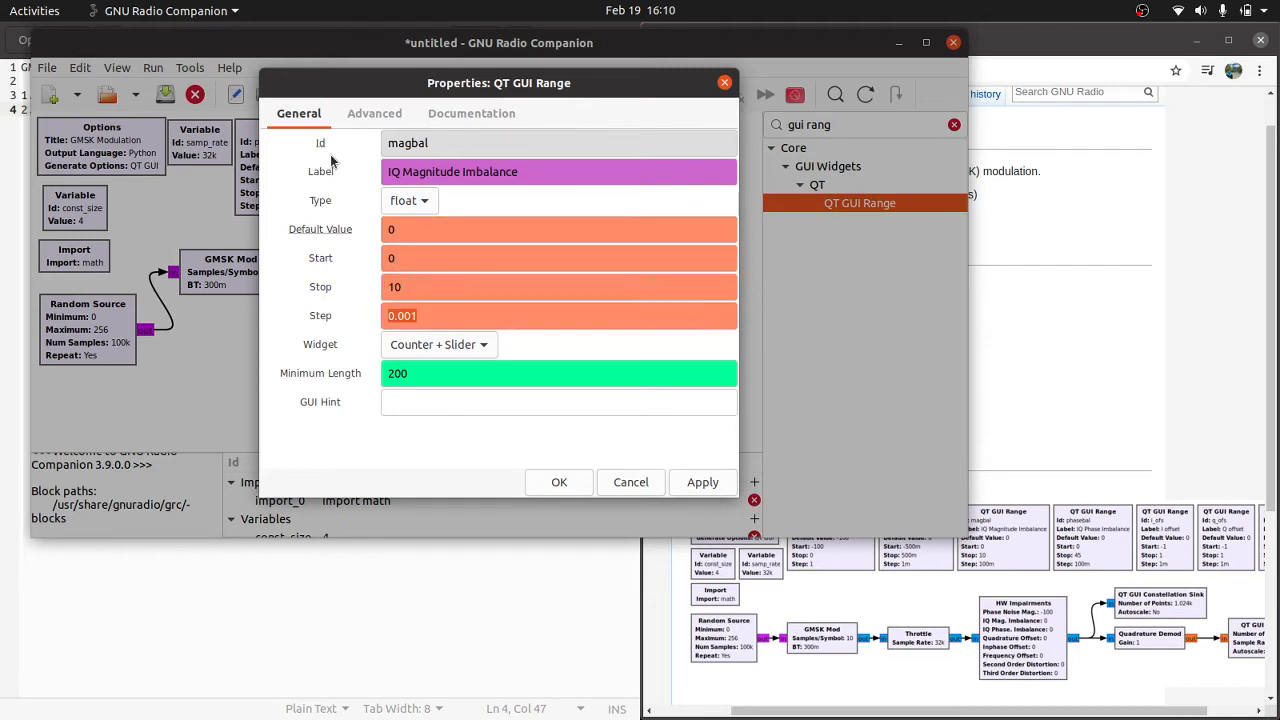
type("0.1")
key("Return")
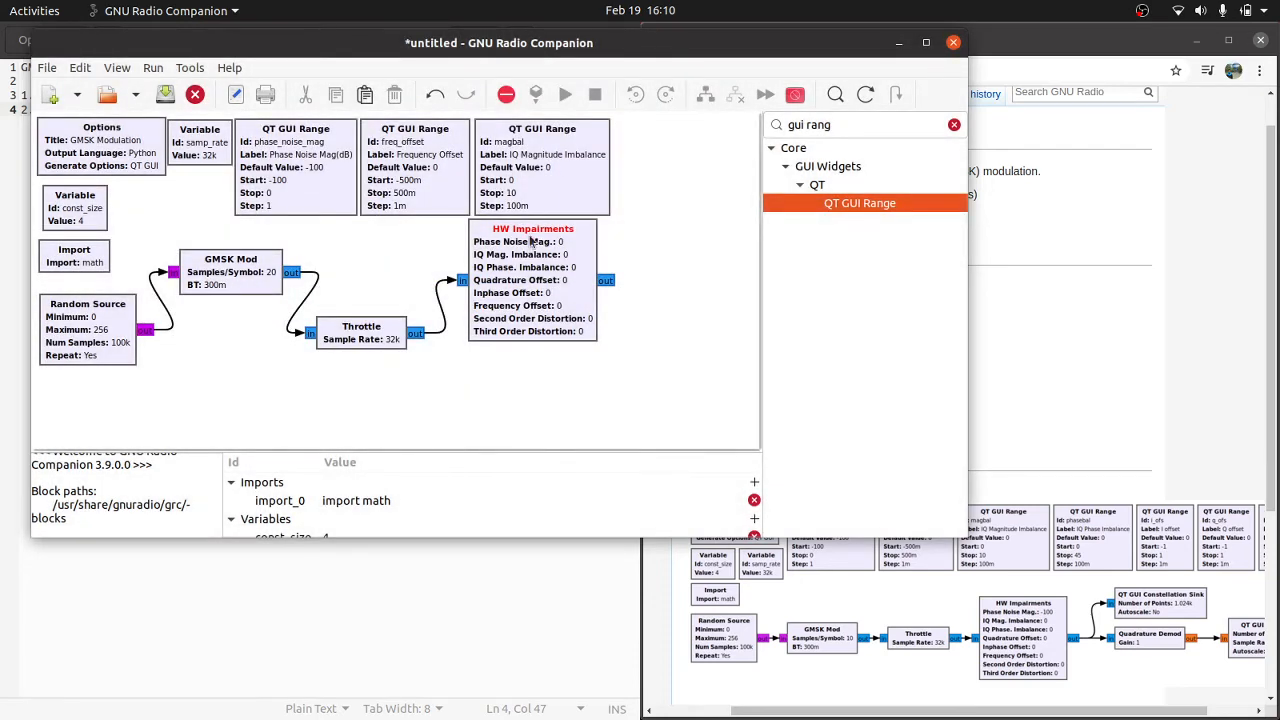
Step: Move the HW Impairments, GMSK Mod and Throttle blocks lower and place the freq_offset range beneath the phase_noise_mag range
left_click_drag(542, 262, 546, 375)
left_click_drag(234, 282, 240, 362)
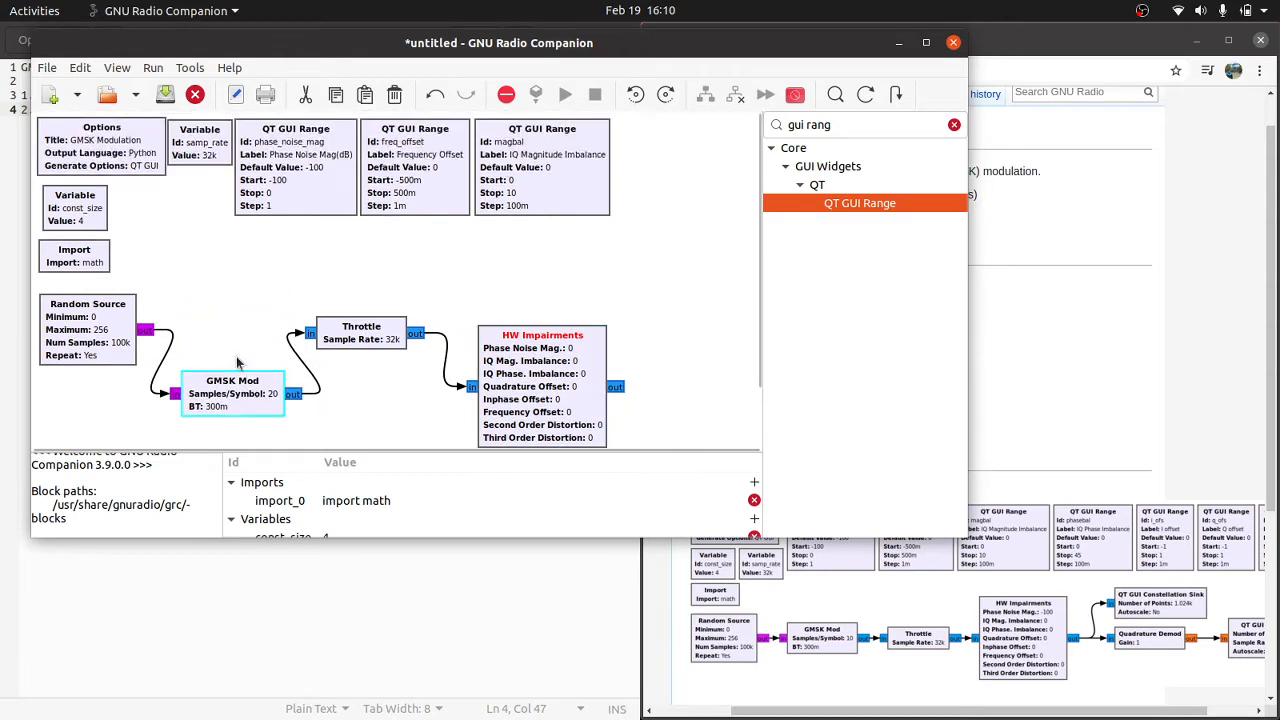
left_click_drag(400, 194, 278, 295)
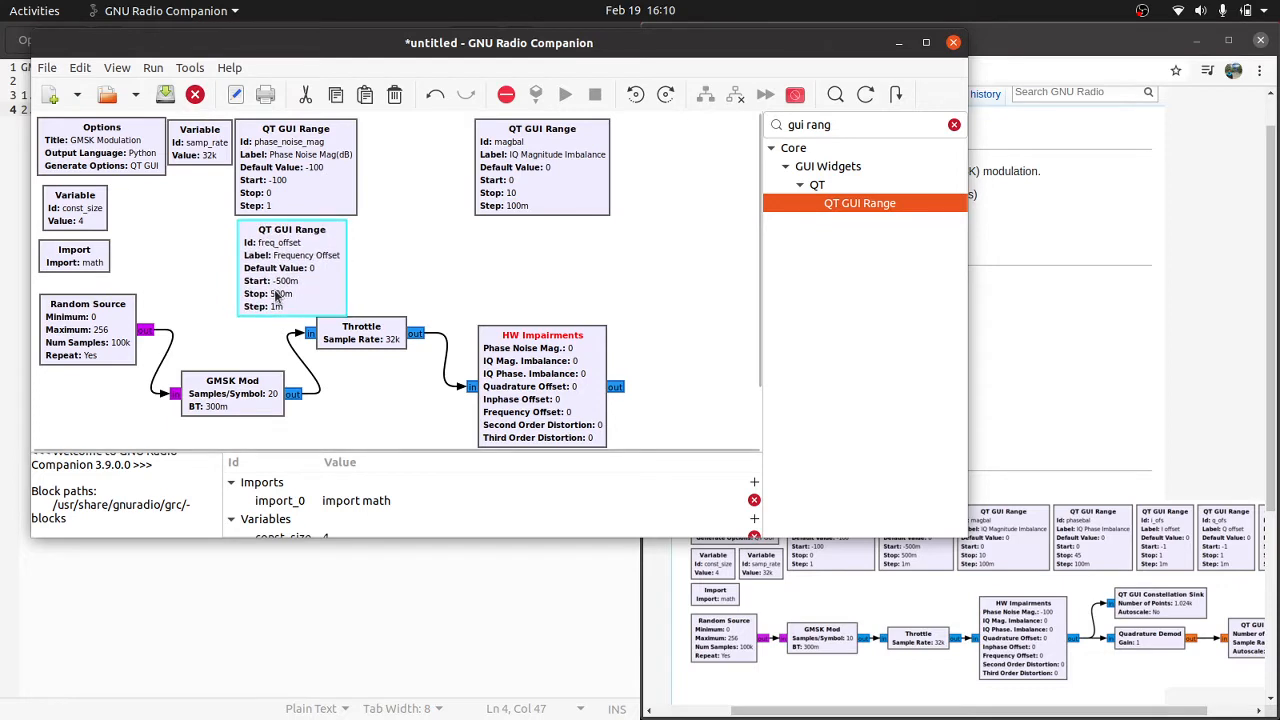
left_click(340, 355)
left_click_drag(341, 333, 345, 342)
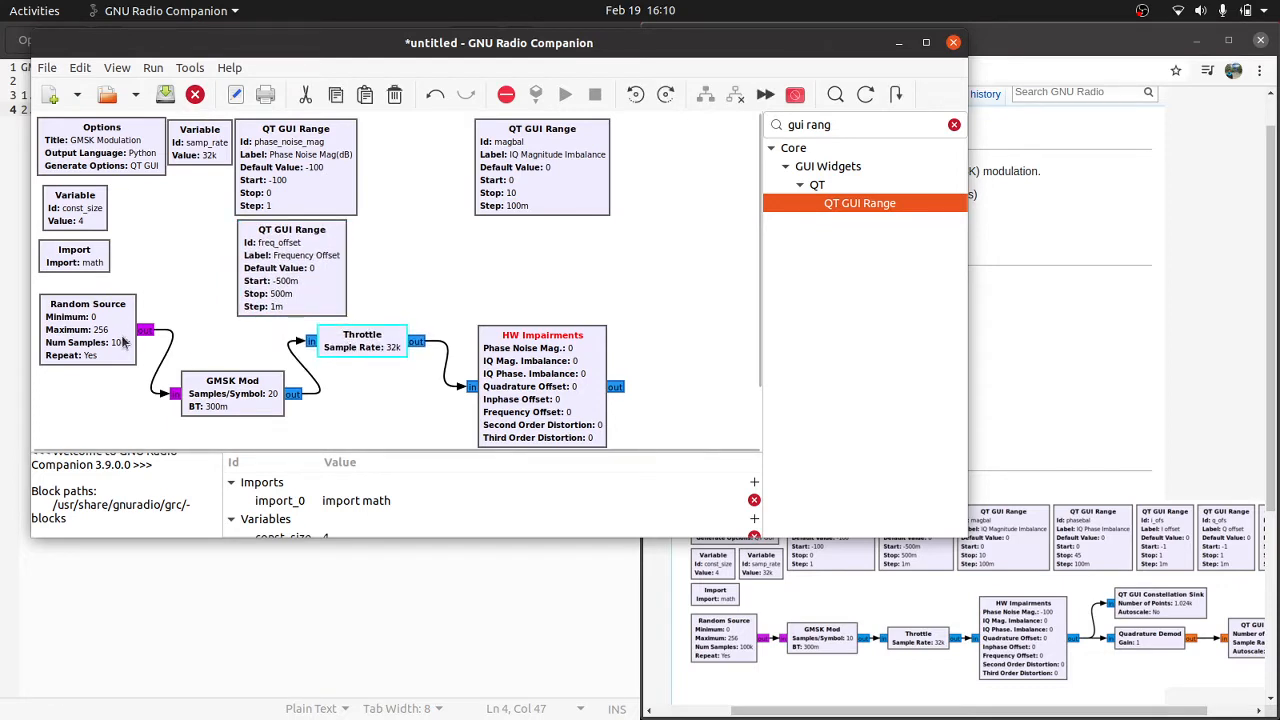
Step: Move Random Source lower and samp_rate beneath Options, then compact the range blocks with magbal directly beside phase_noise_mag
left_click_drag(120, 344, 118, 375)
left_click_drag(194, 147, 150, 230)
left_click_drag(264, 171, 232, 168)
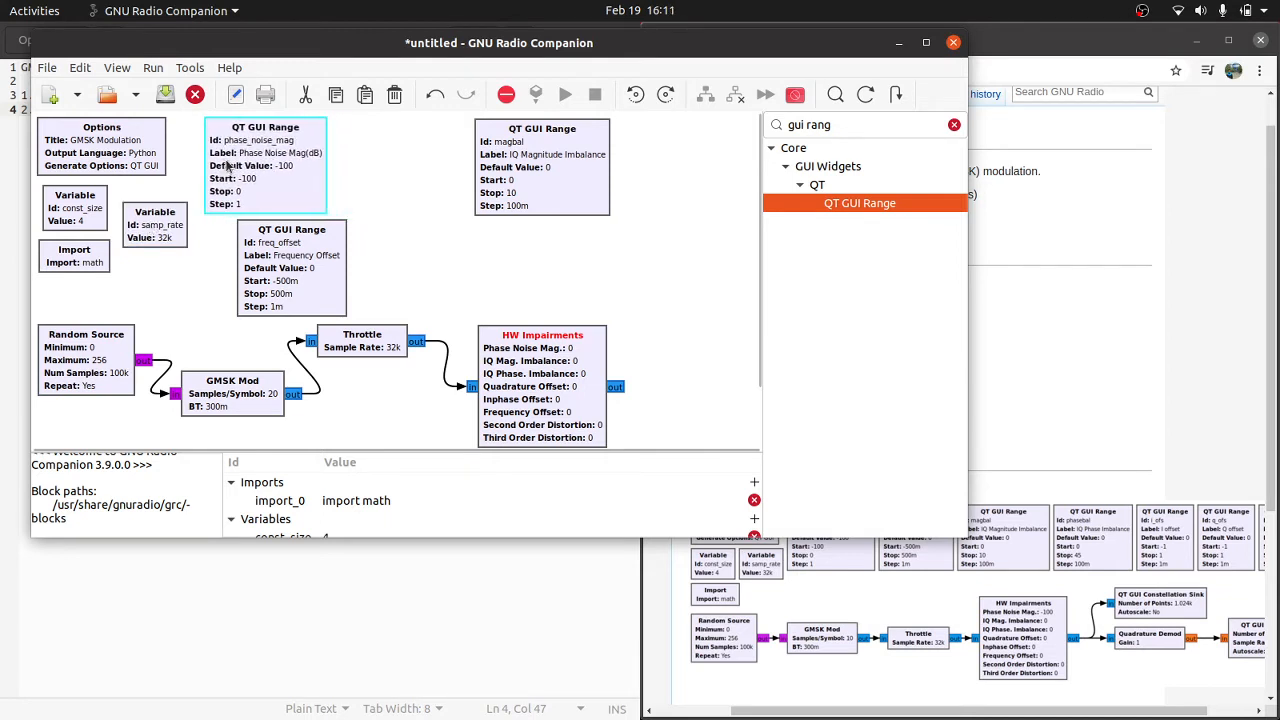
left_click_drag(285, 246, 255, 247)
left_click_drag(494, 200, 357, 185)
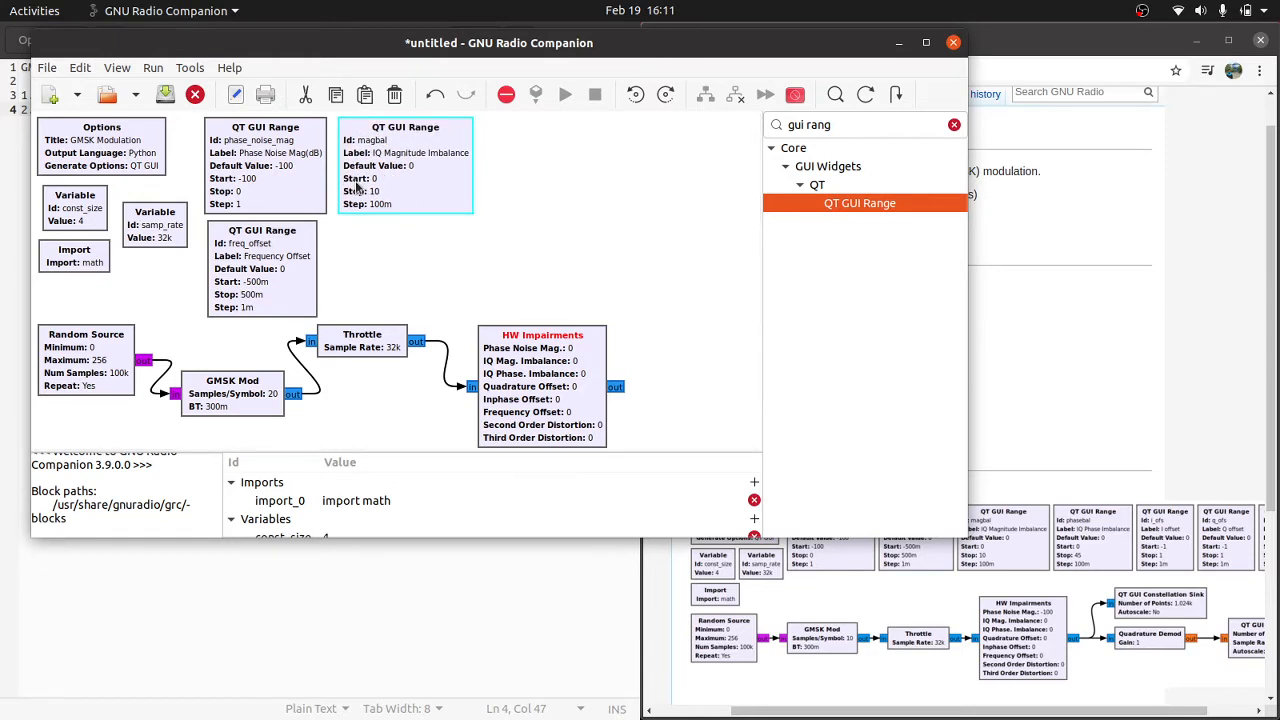
Step: Duplicate the magbal range block and place the copy beneath the original, beside freq_offset
key("ctrl+c")
key("ctrl+v")
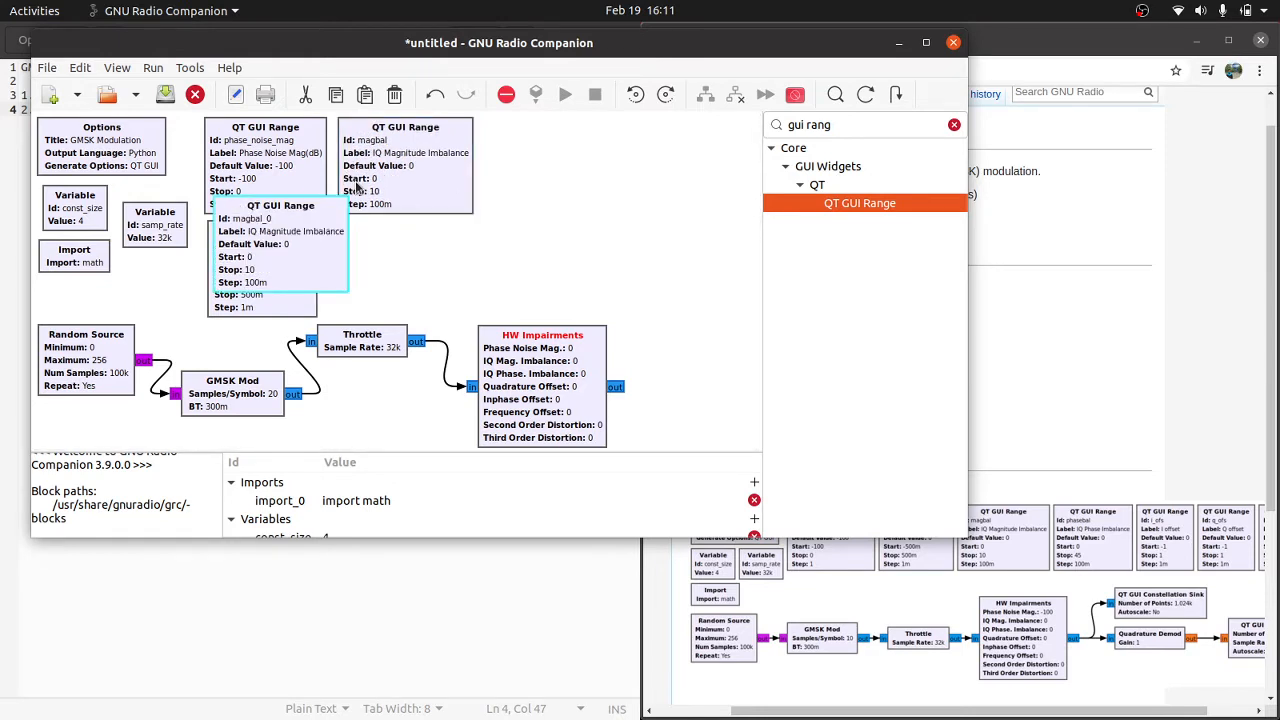
left_click_drag(229, 251, 437, 283)
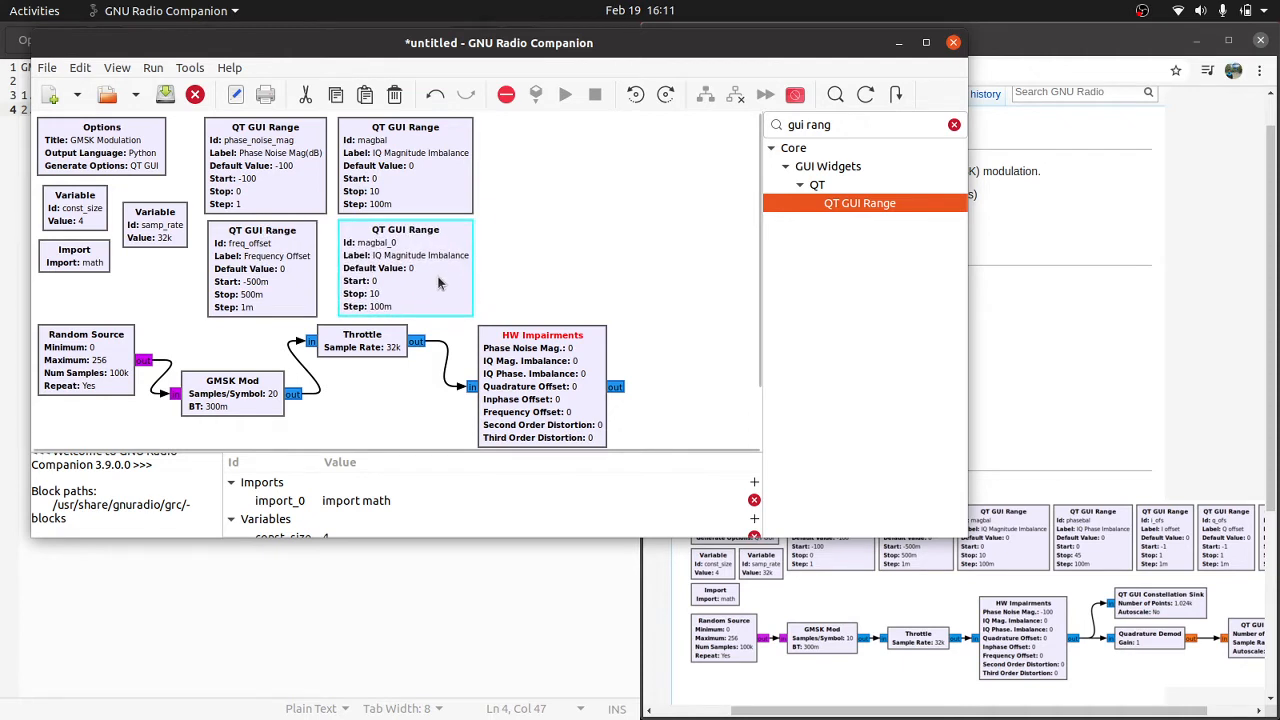
Step: Set the magbal copy's Id to phasebal and its label to "IQ Phase Imbalance"
double_click(437, 283)
left_click_drag(474, 143, 348, 148)
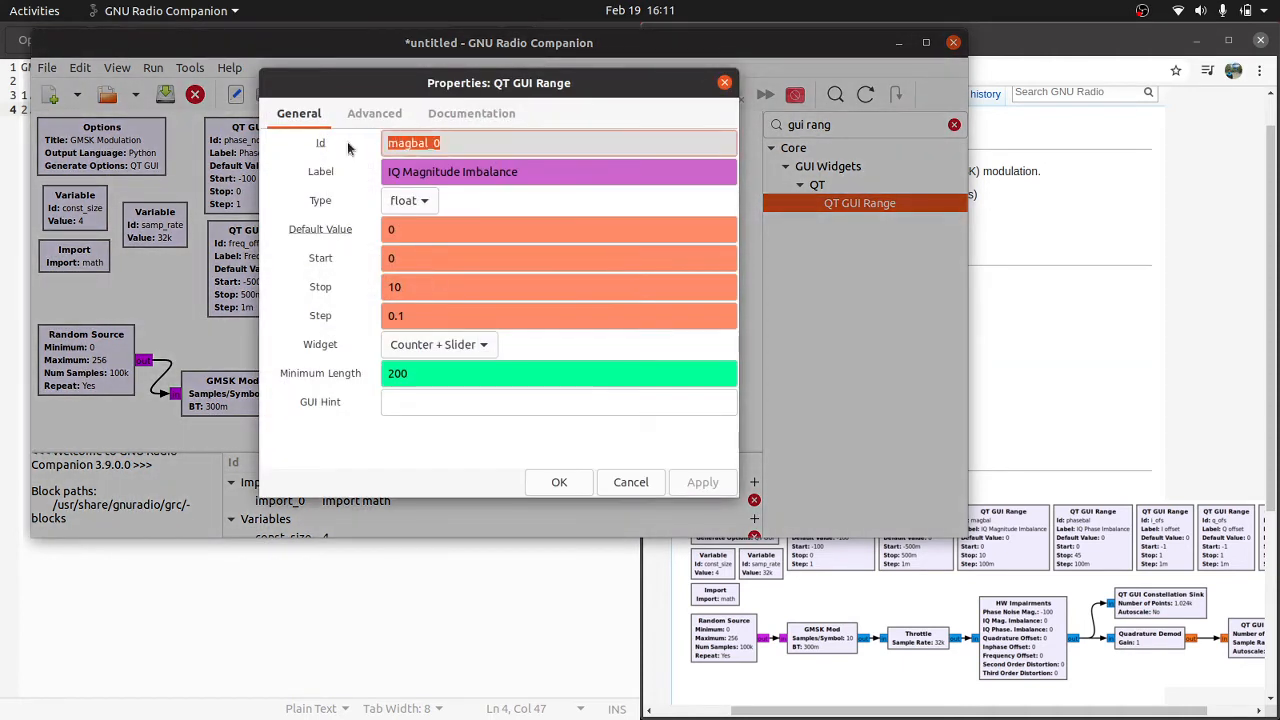
type("phasebal")
key("Tab")
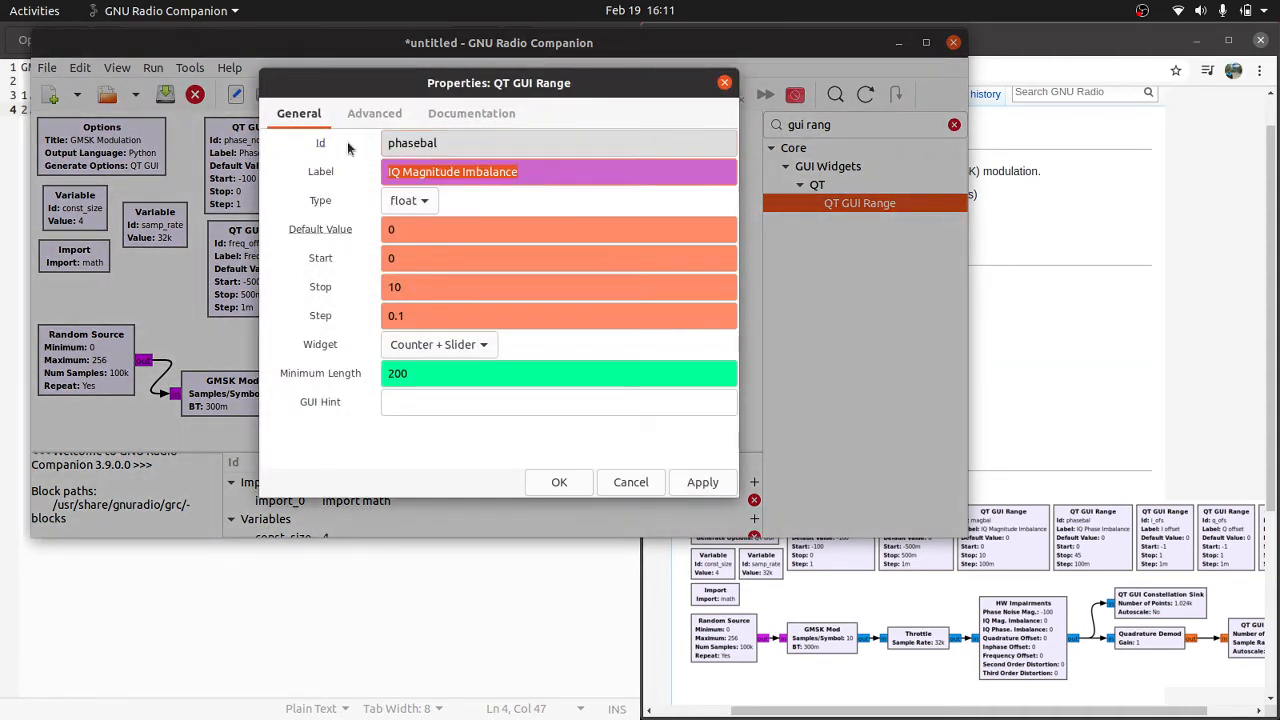
type("IQ P")
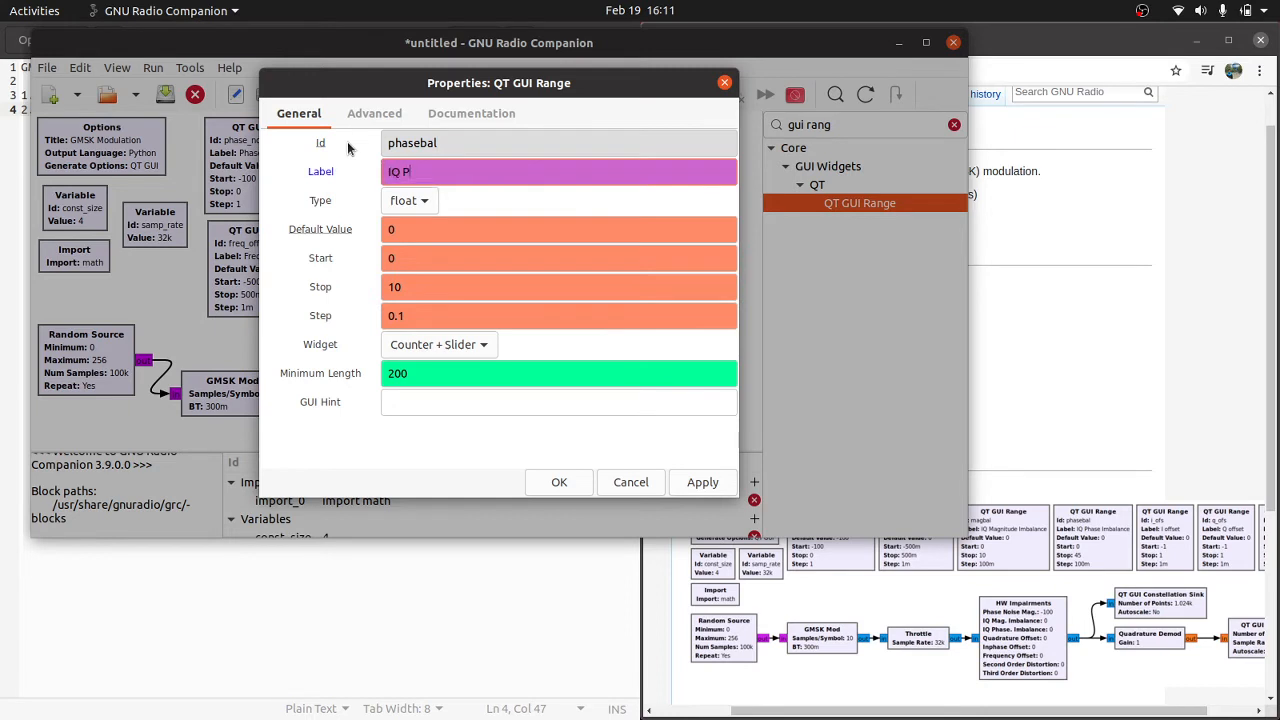
type("hase Imbalance")
key("Tab")
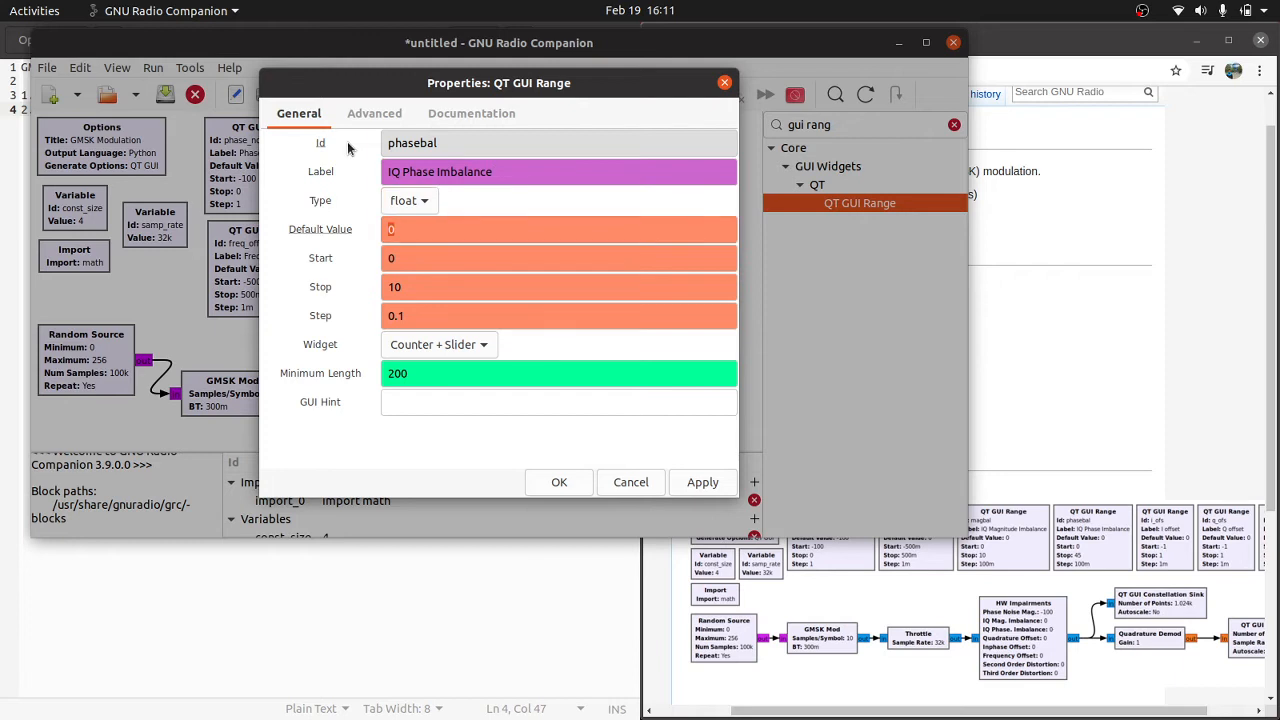
Step: Set the phasebal range's stop value to 45 and accept the properties
key("Tab")
key("Tab")
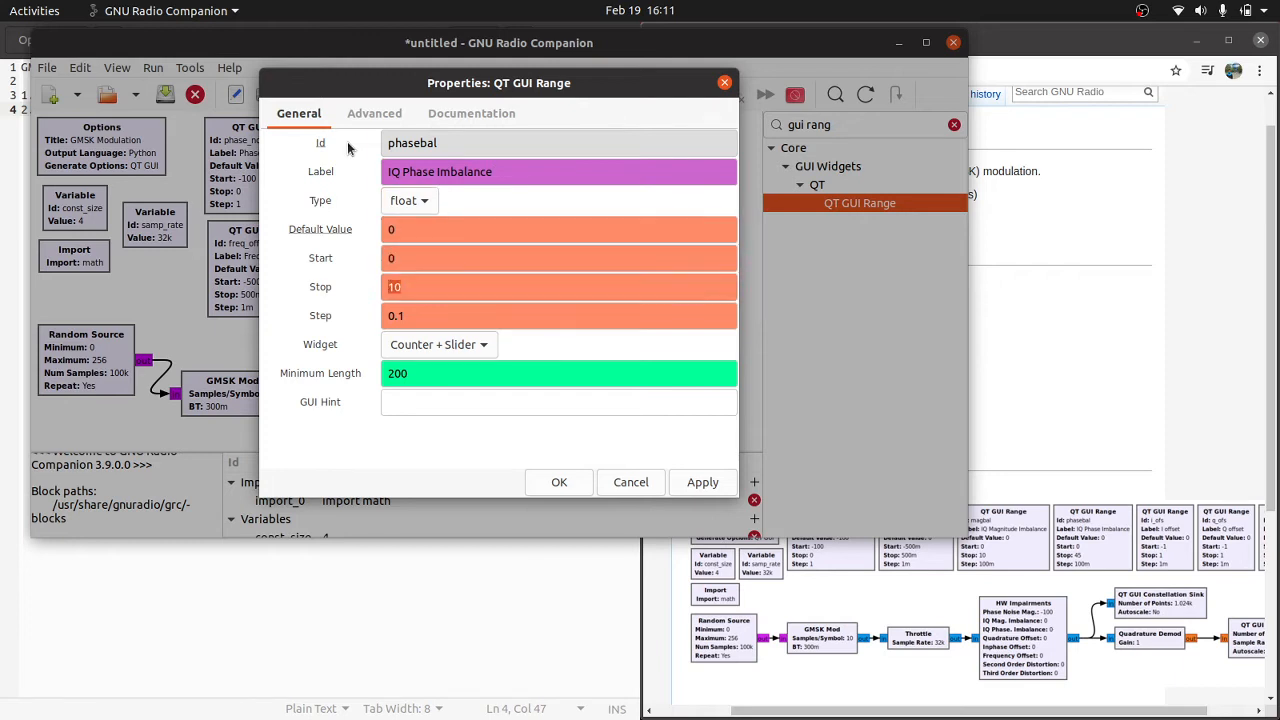
type("45")
key("Tab")
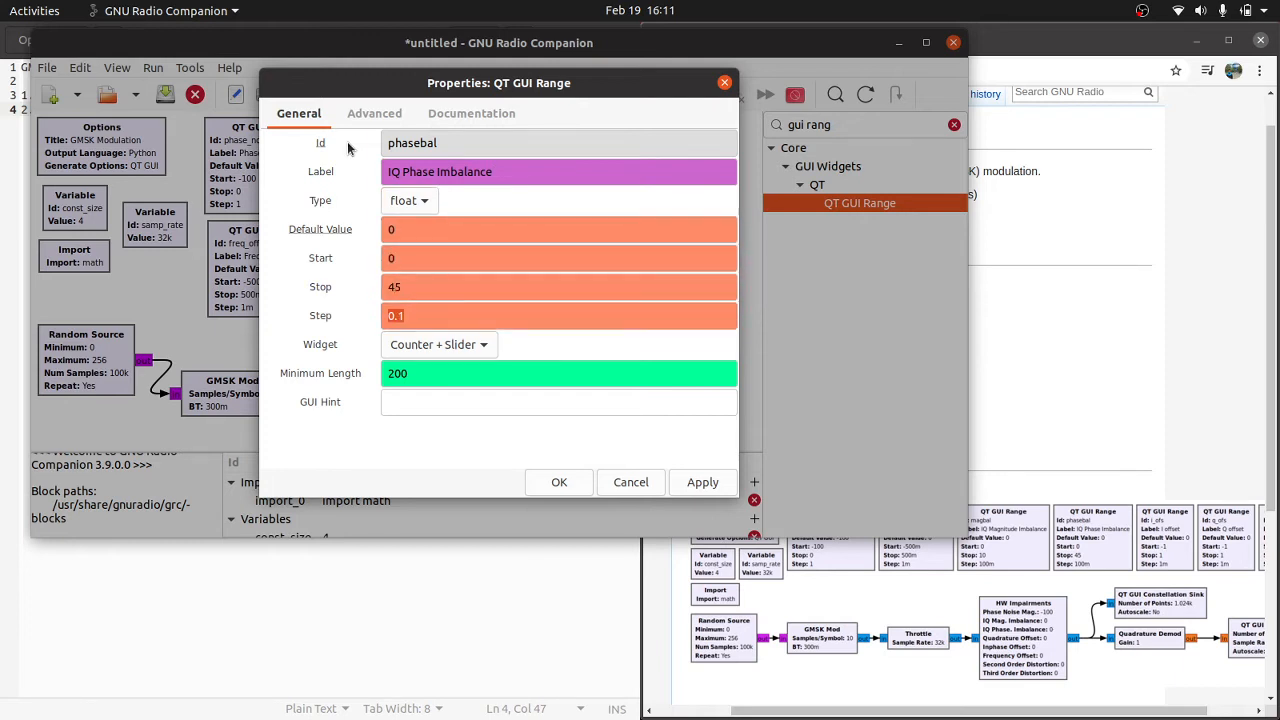
left_click(559, 482)
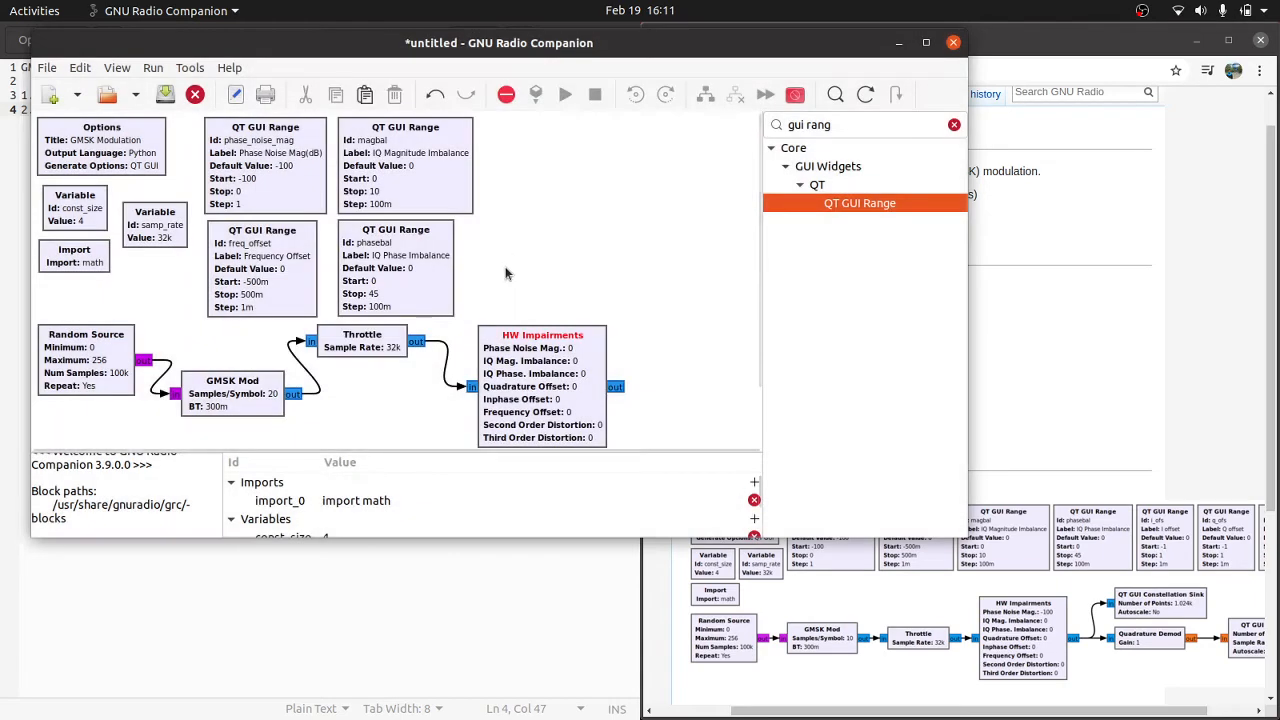
Step: Duplicate the phasebal range block and place the copy beside the magbal range in the upper row
left_click(407, 271)
key("ctrl+c")
key("ctrl+v")
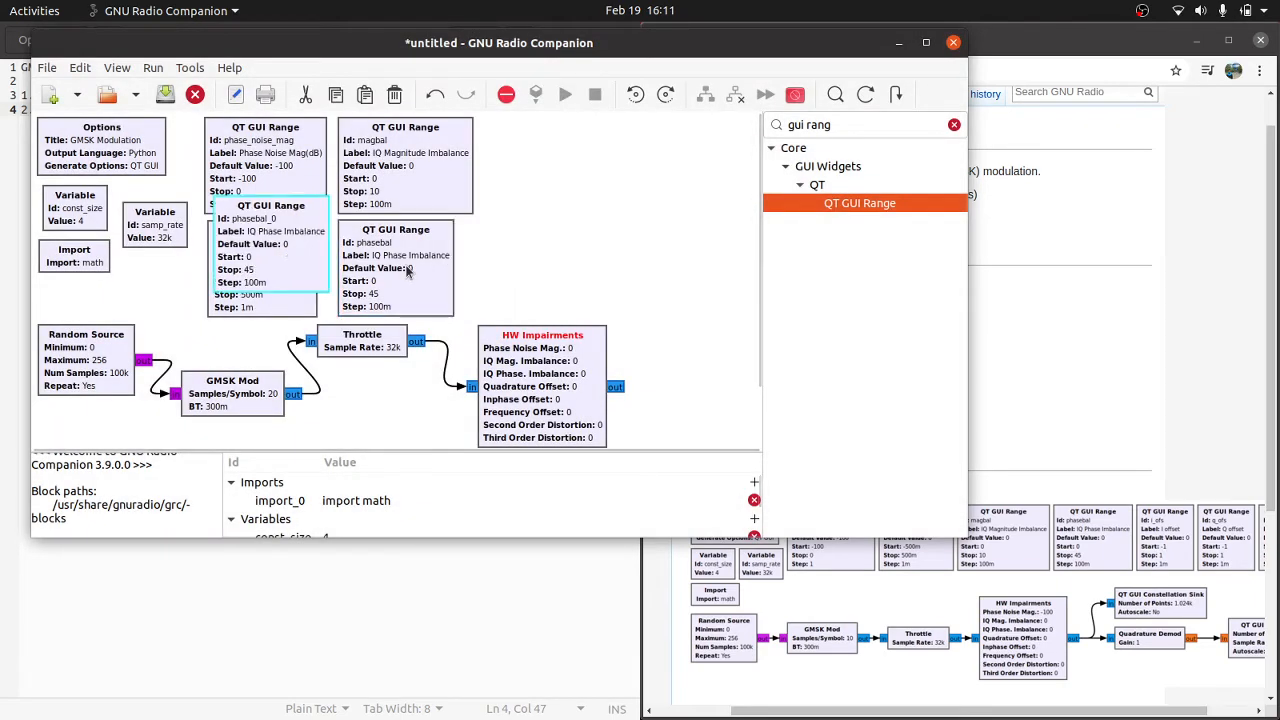
left_click_drag(289, 248, 558, 180)
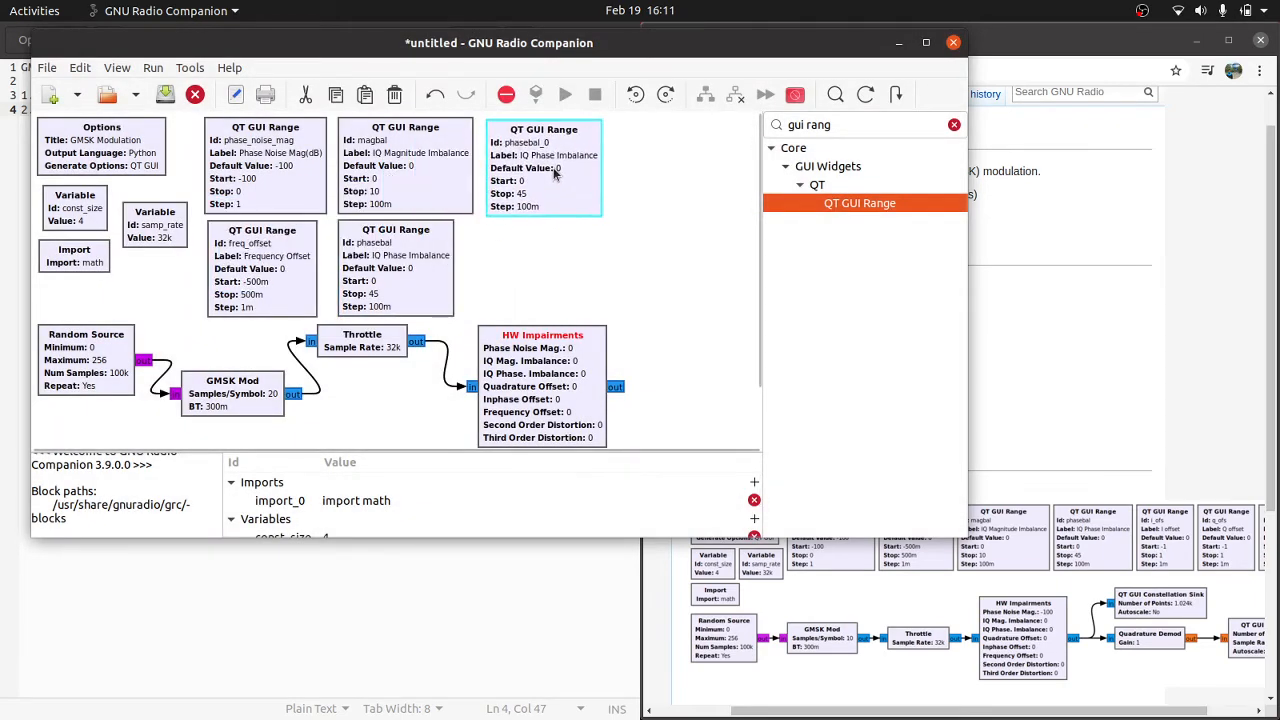
Step: Set the phasebal copy's Id to i_ofs and its label to "I Offset"
double_click(555, 167)
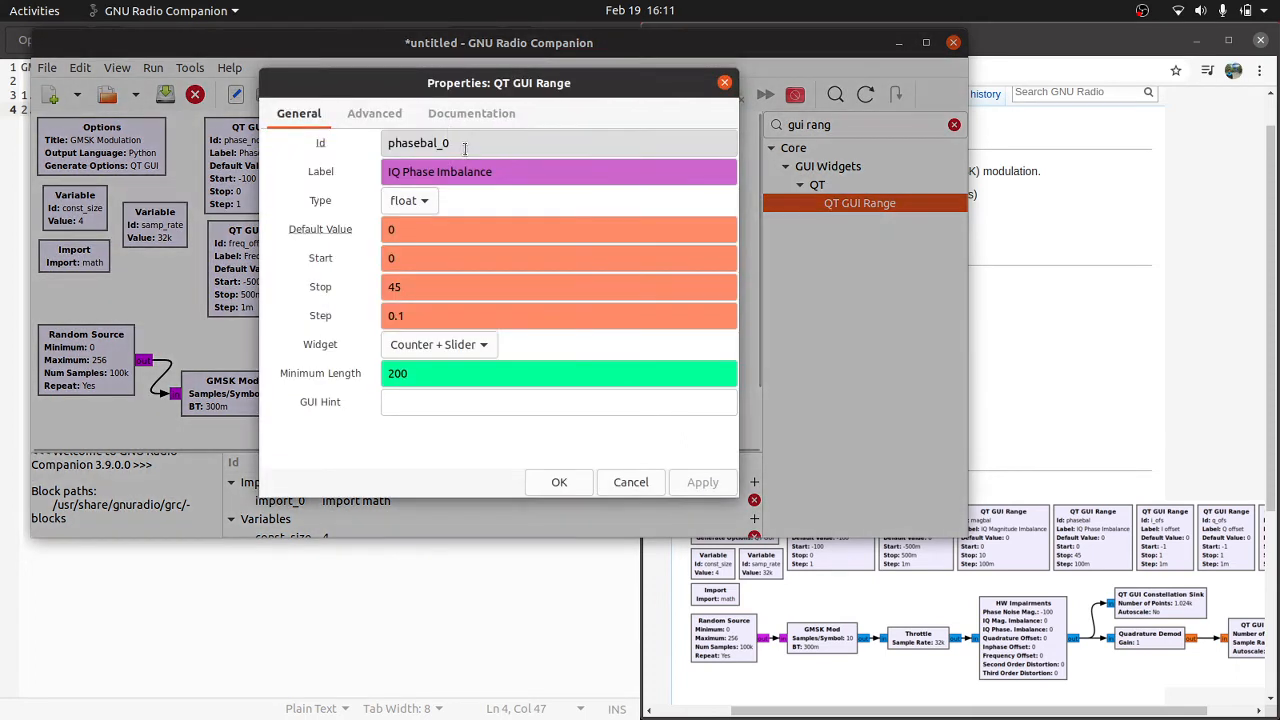
left_click_drag(464, 145, 347, 157)
type("i_ofs")
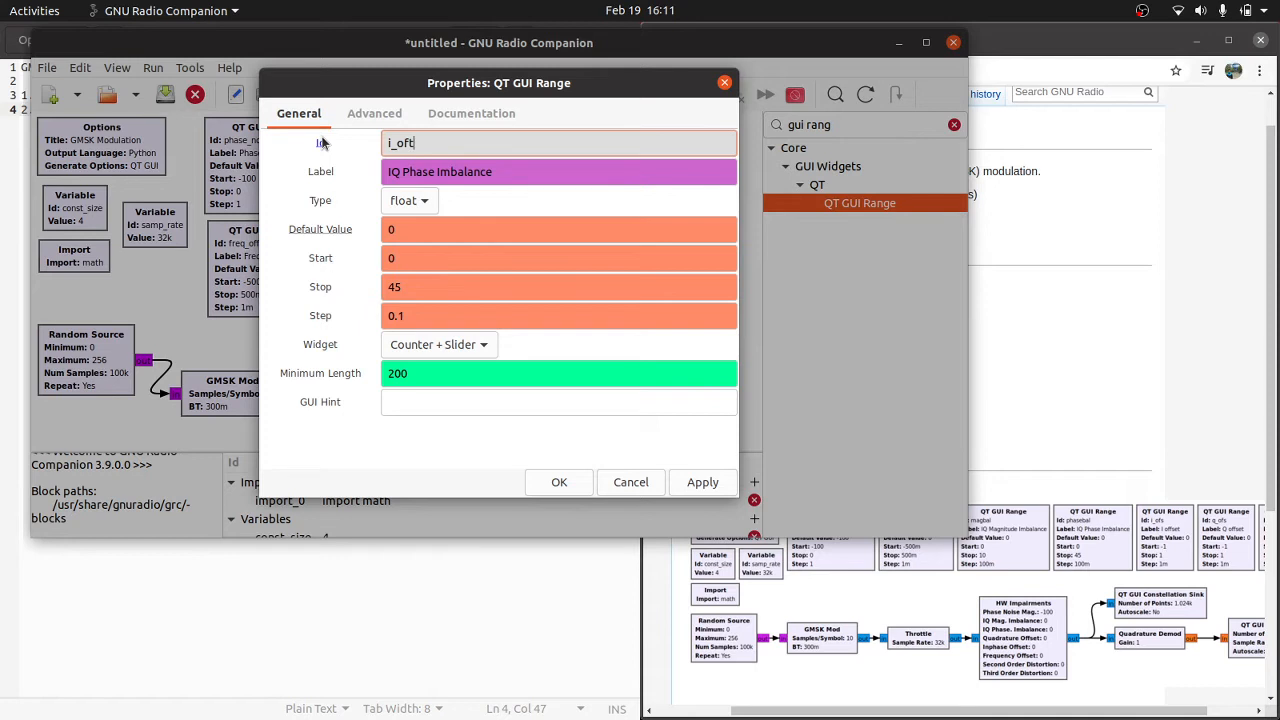
key("Tab")
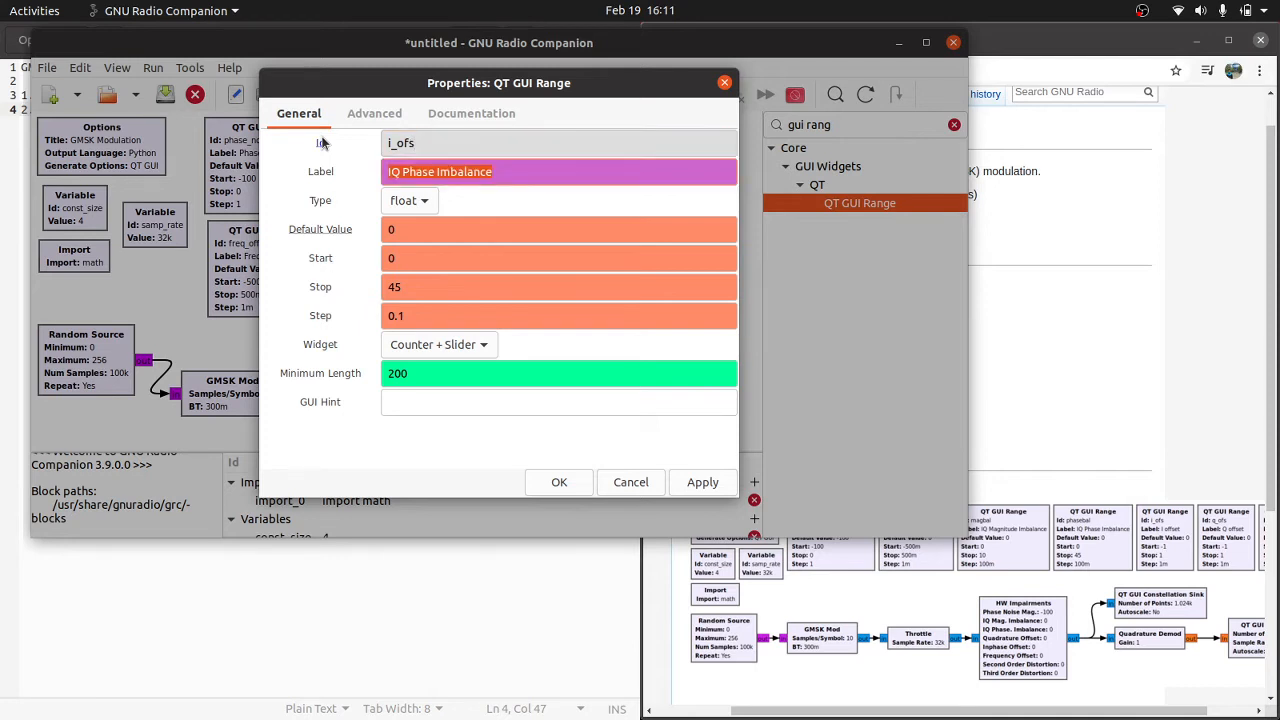
type("I Offset")
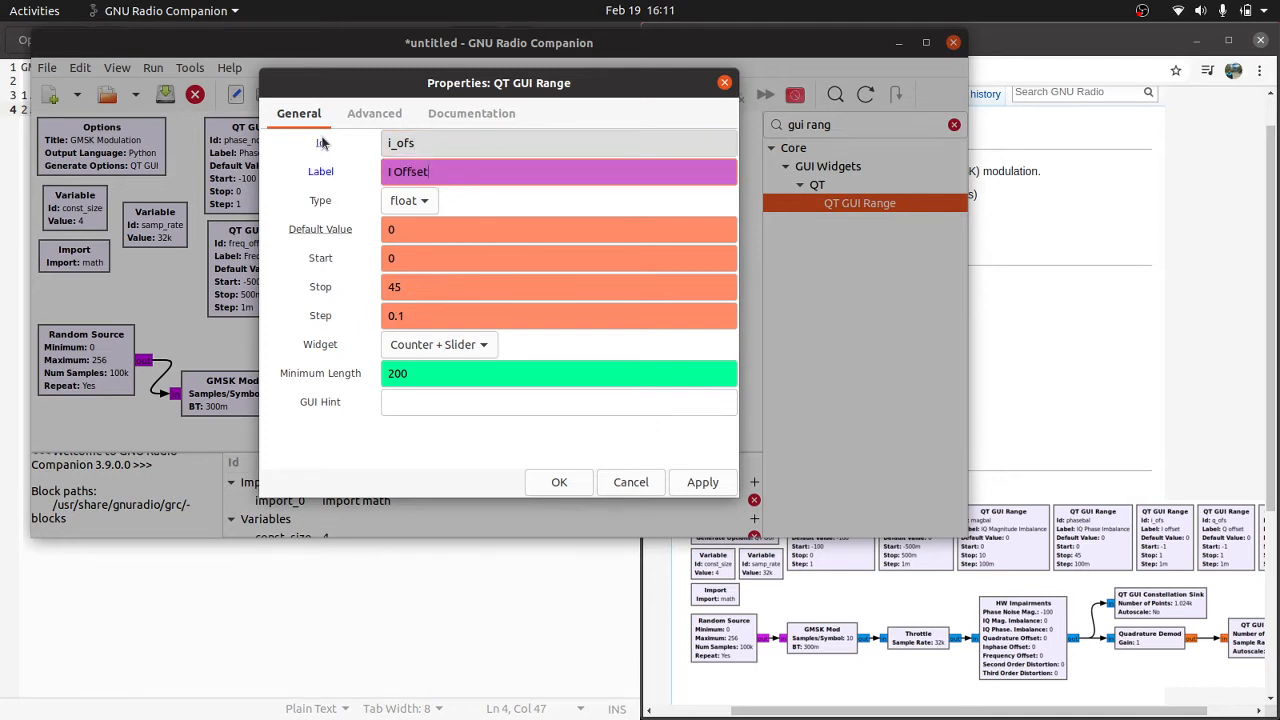
key("Tab")
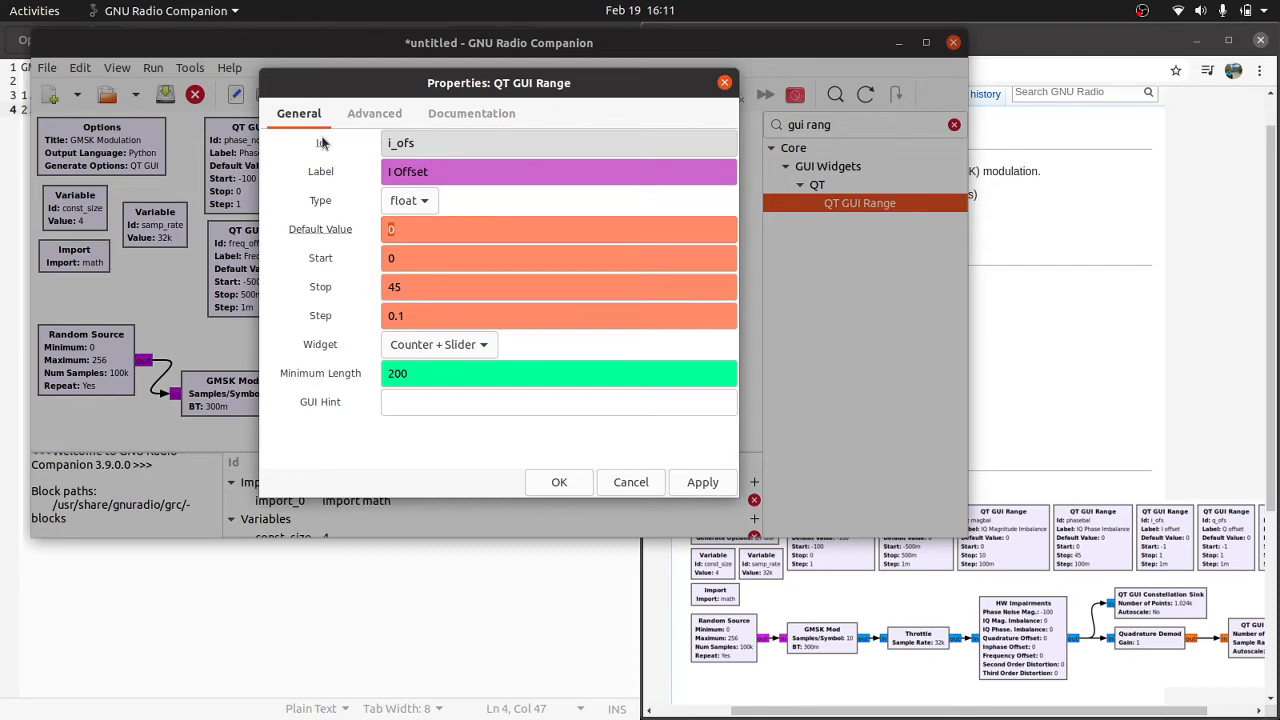
Step: Set the i_ofs range's start to -1, stop to 1 and step to 0.001, and accept the properties
key("Tab")
type("-1")
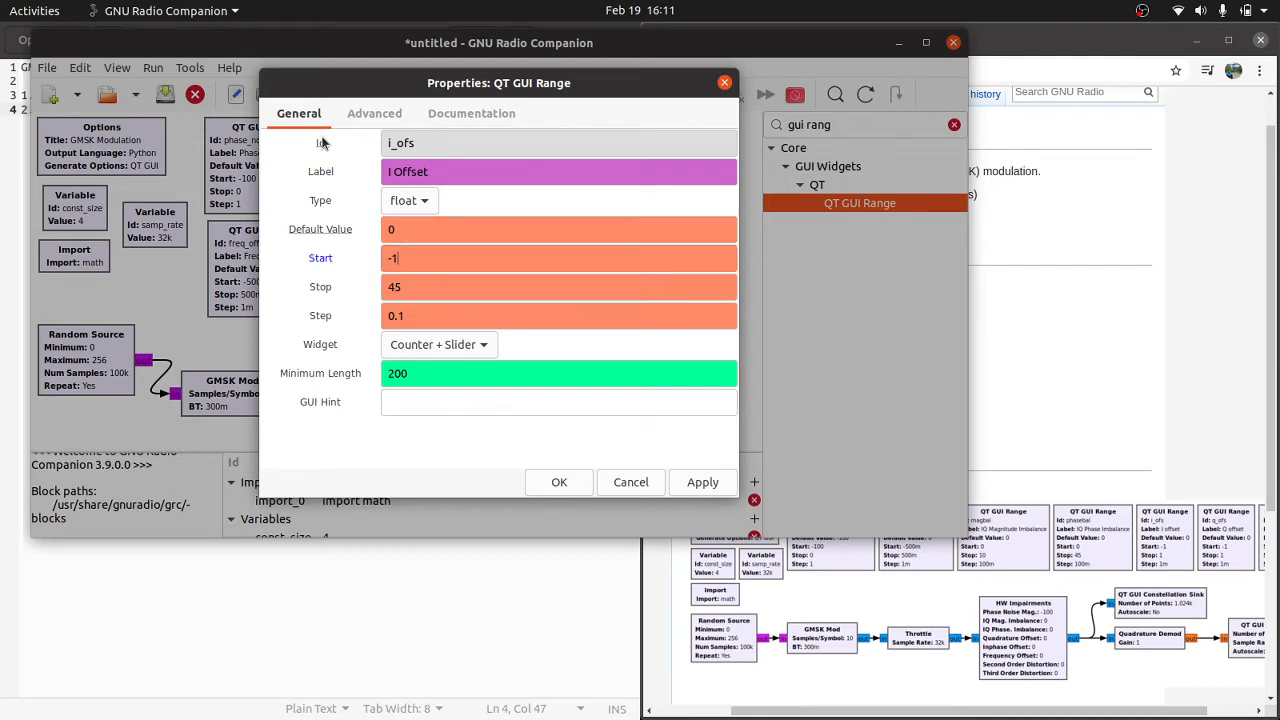
key("Tab")
type("1")
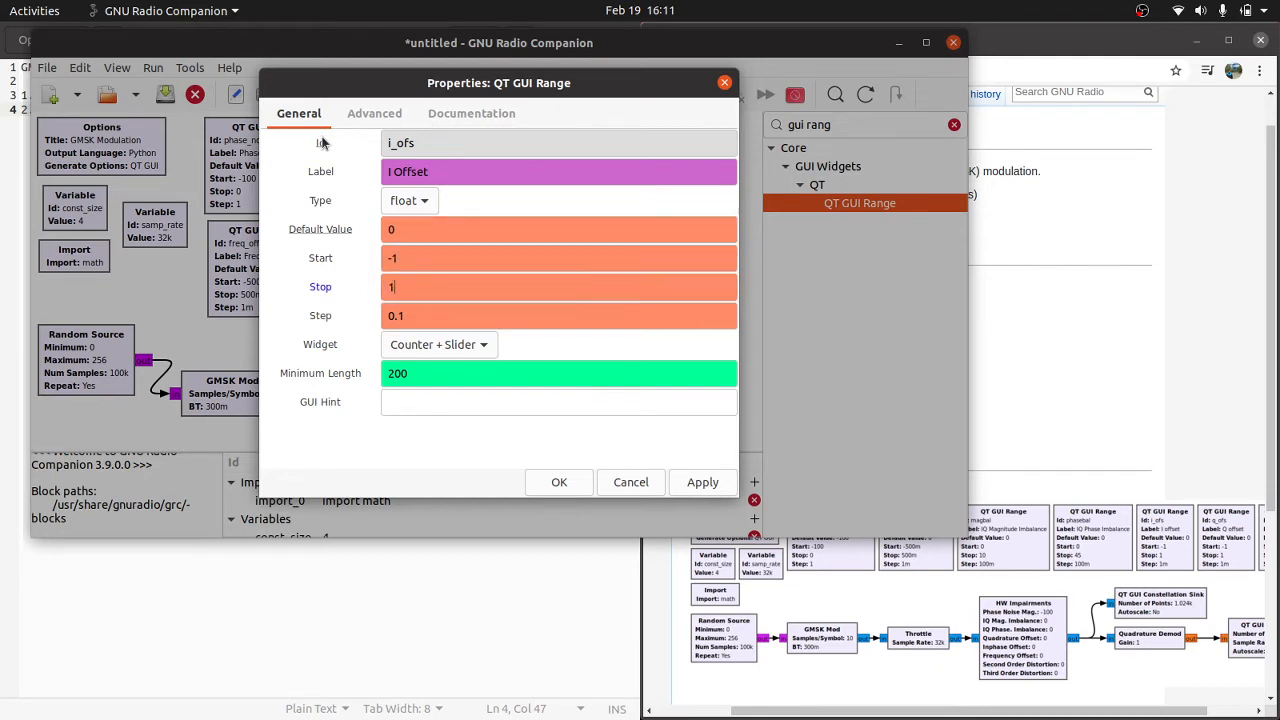
key("Tab")
type("0")
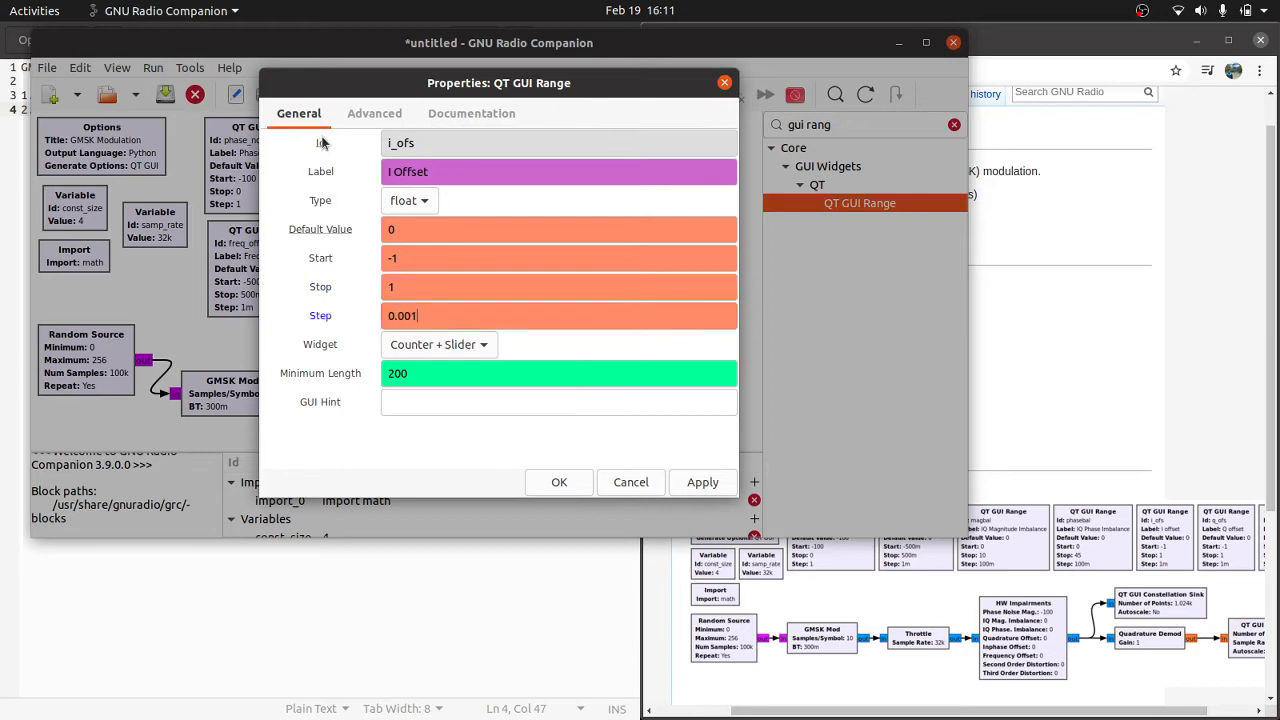
type(".001")
key("Return")
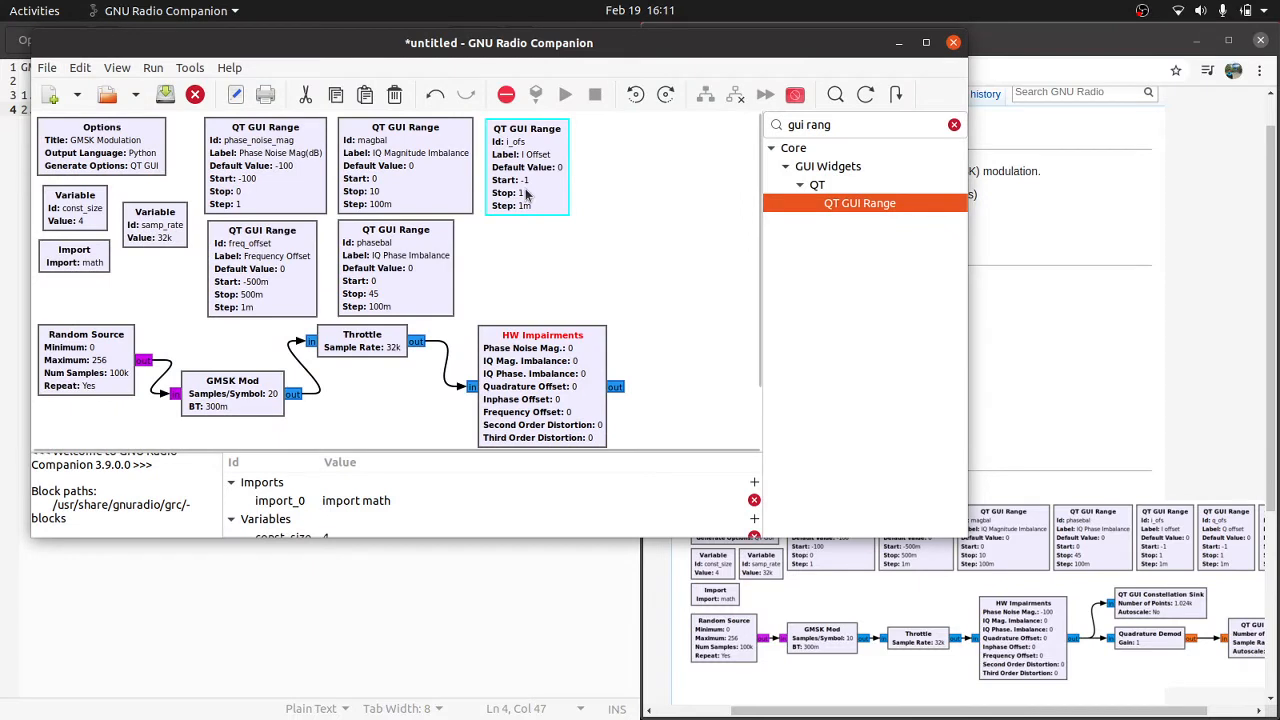
Step: Duplicate the i_ofs range block and place the copy beneath the original, beside phasebal
key("ctrl+c")
key("ctrl+v")
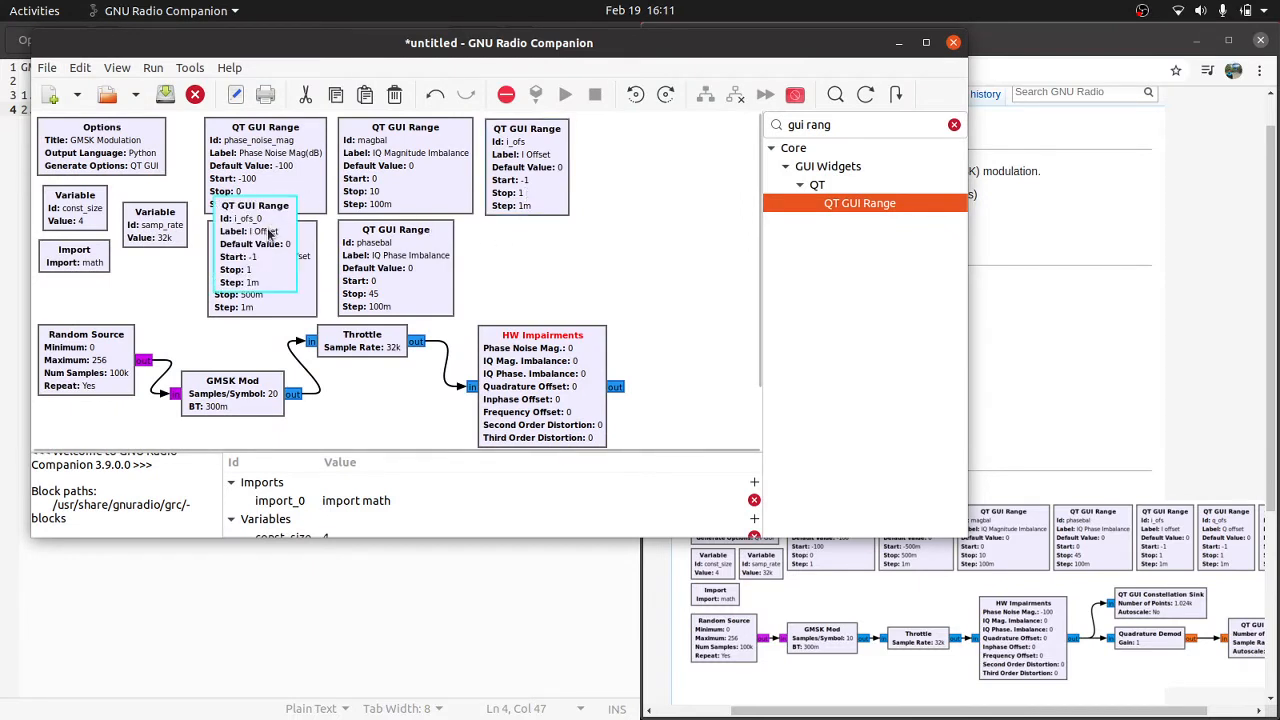
left_click_drag(270, 235, 557, 266)
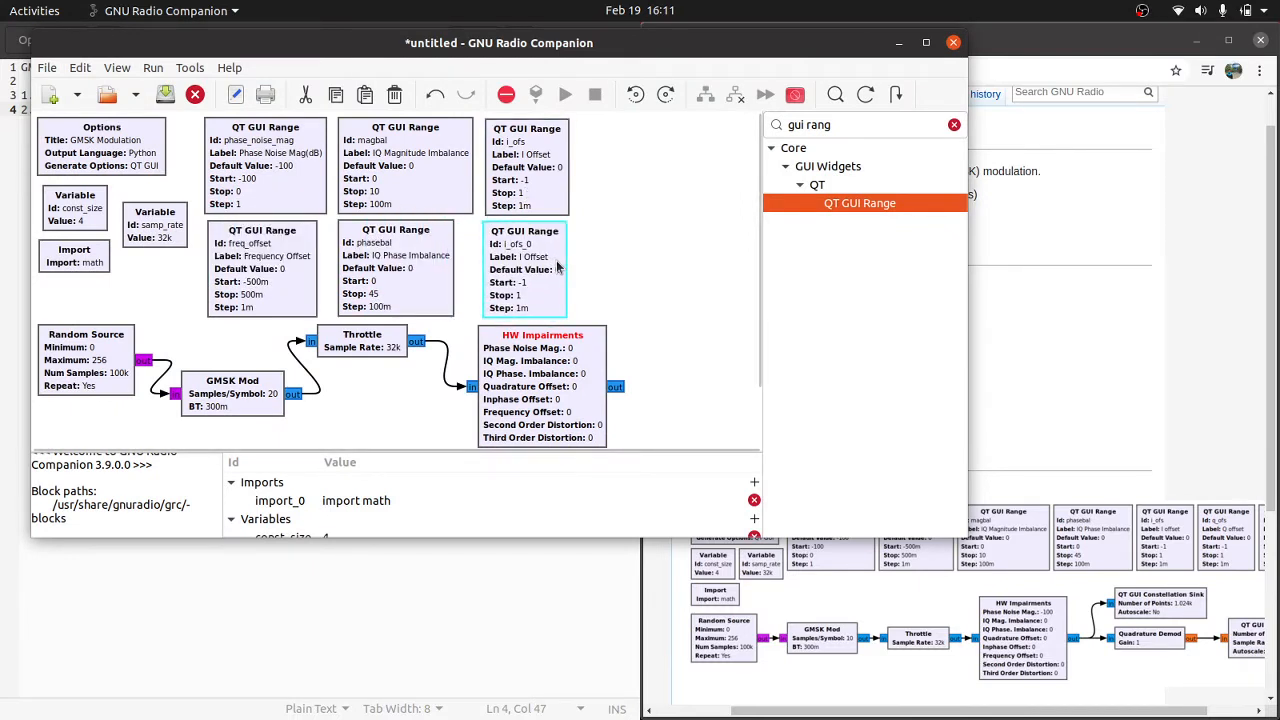
Step: Set the i_ofs copy's Id to q_ofs and its label to "Q Offset", and accept the properties
double_click(557, 266)
key("BackSpace")
key("BackSpace")
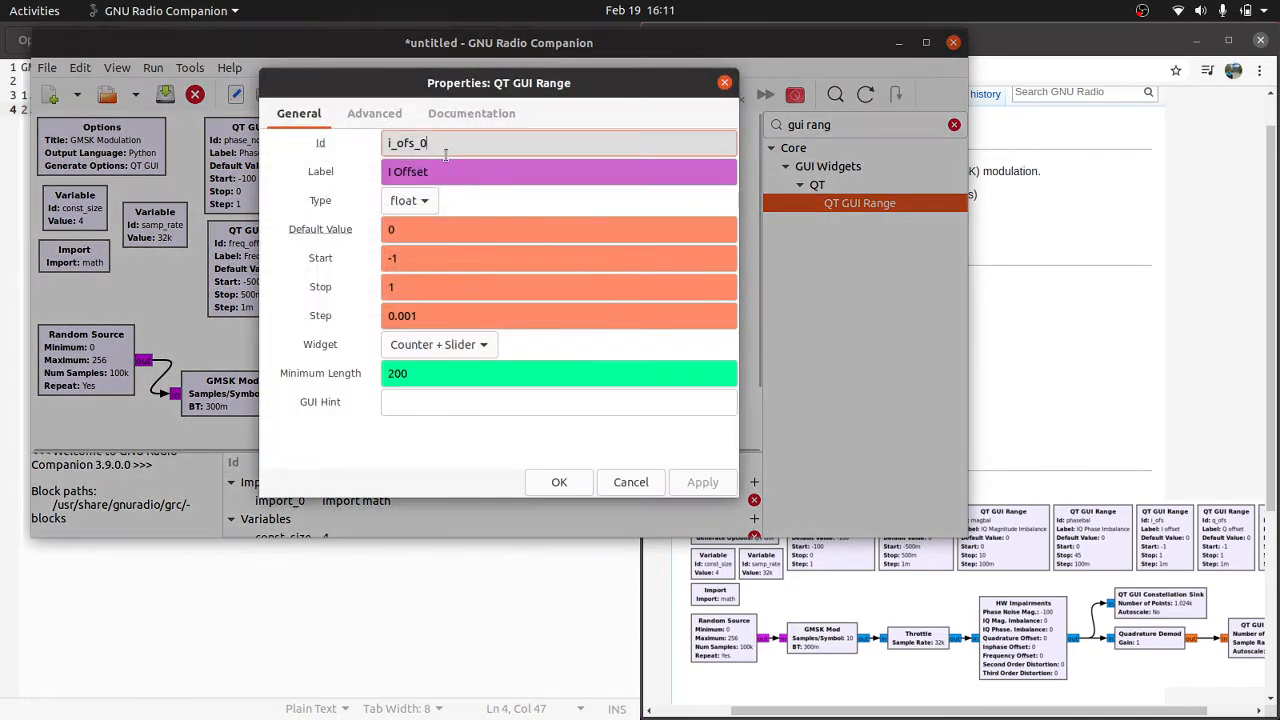
key("BackSpace")
type("q")
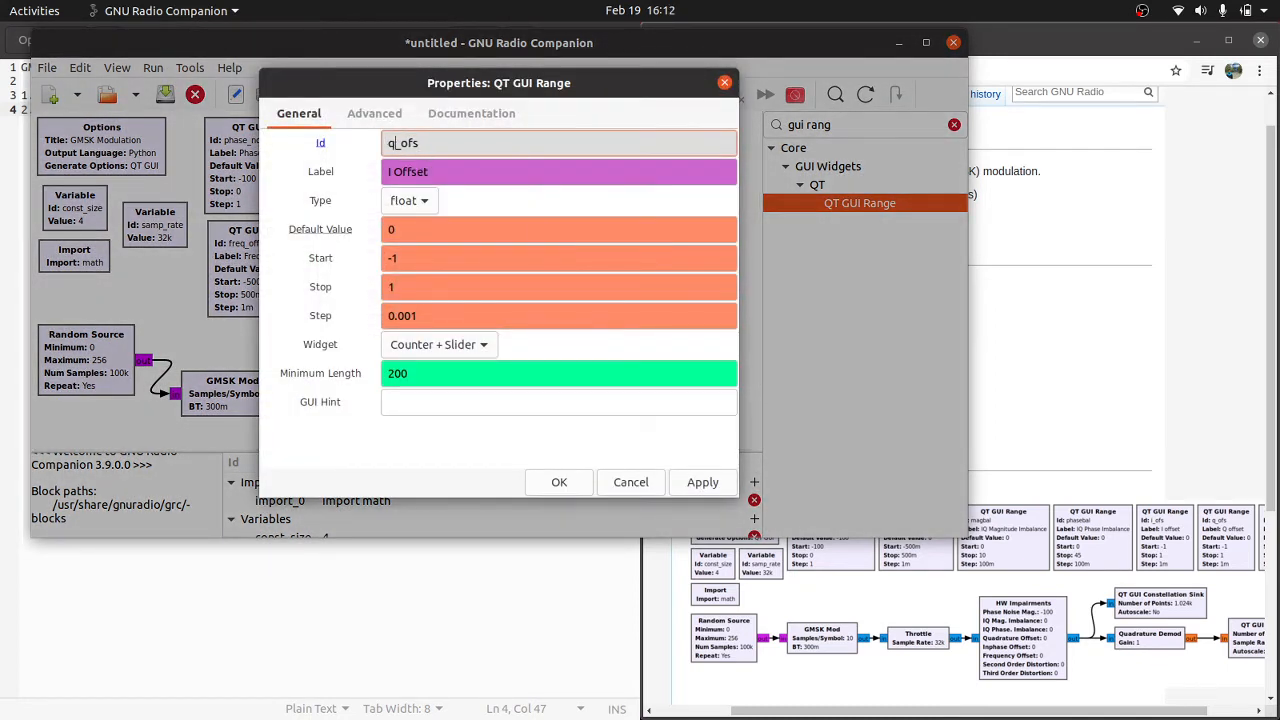
key("Tab")
key("Home")
key("Delete")
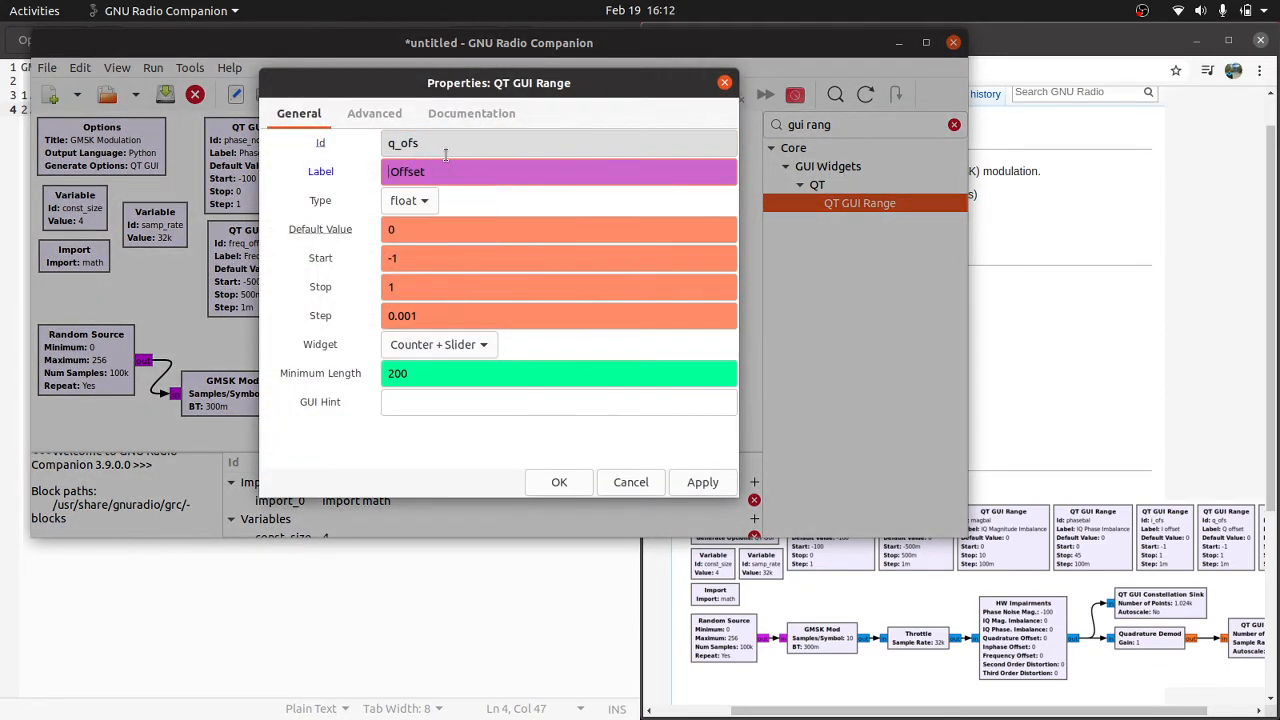
type("Q")
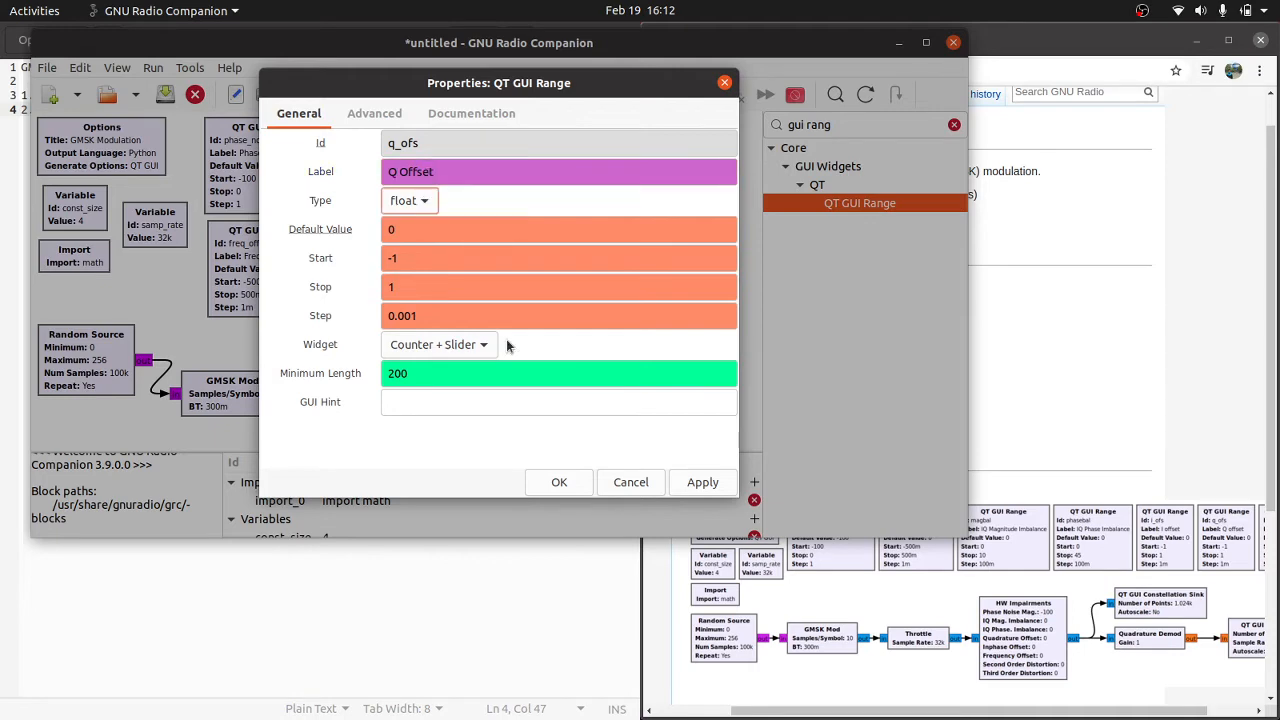
left_click(588, 482)
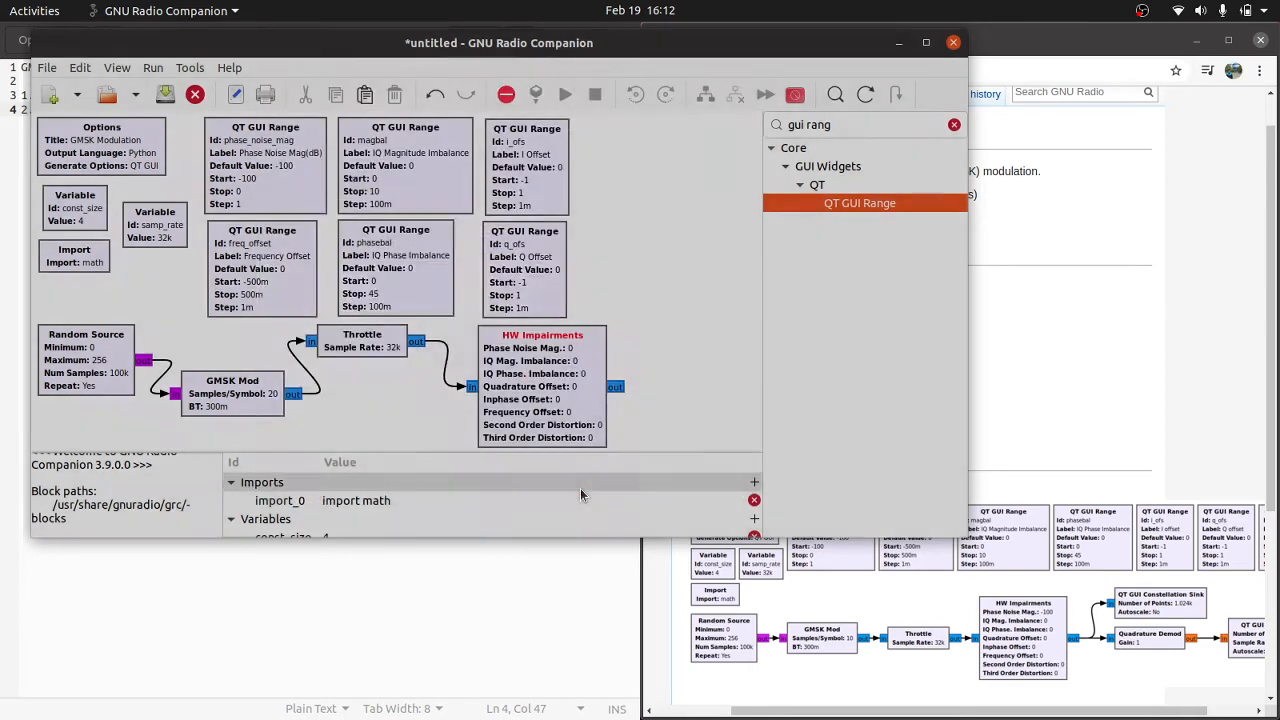
Step: Duplicate the q_ofs range block and place the copy beside i_ofs in the upper row
scroll(893, 563, "right", 1)
scroll(893, 563, "right", 1)
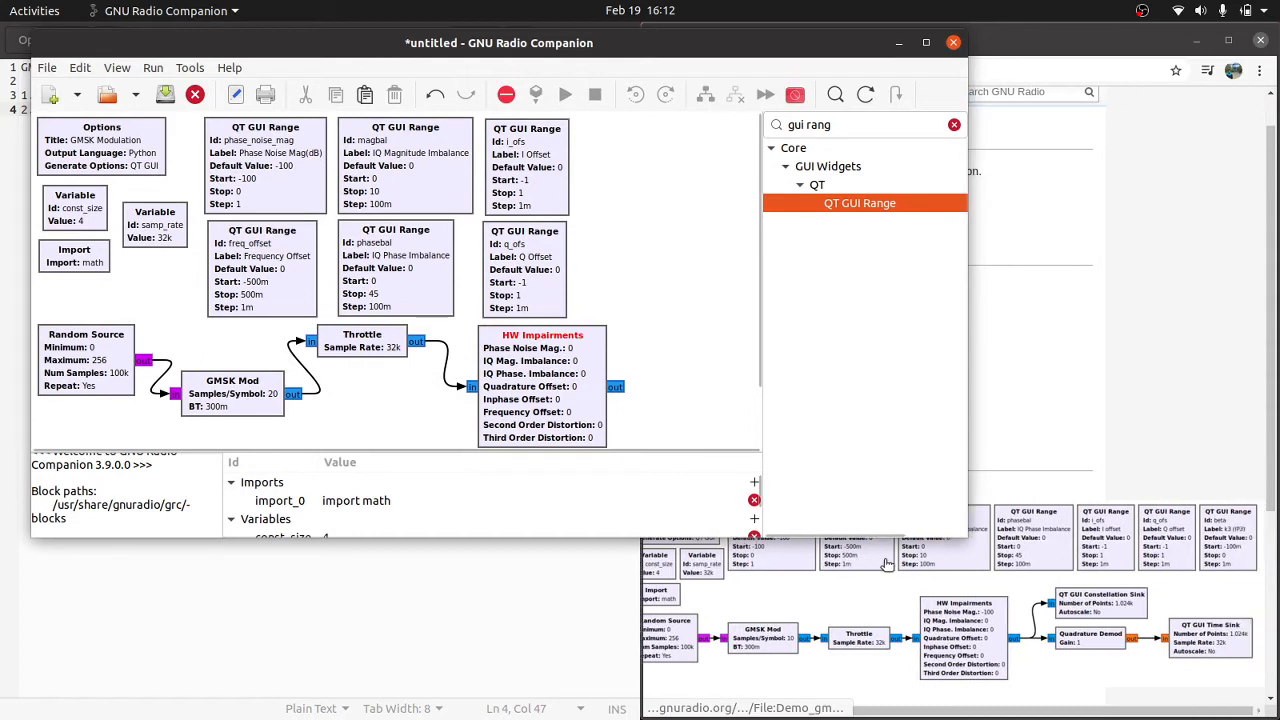
left_click(518, 260)
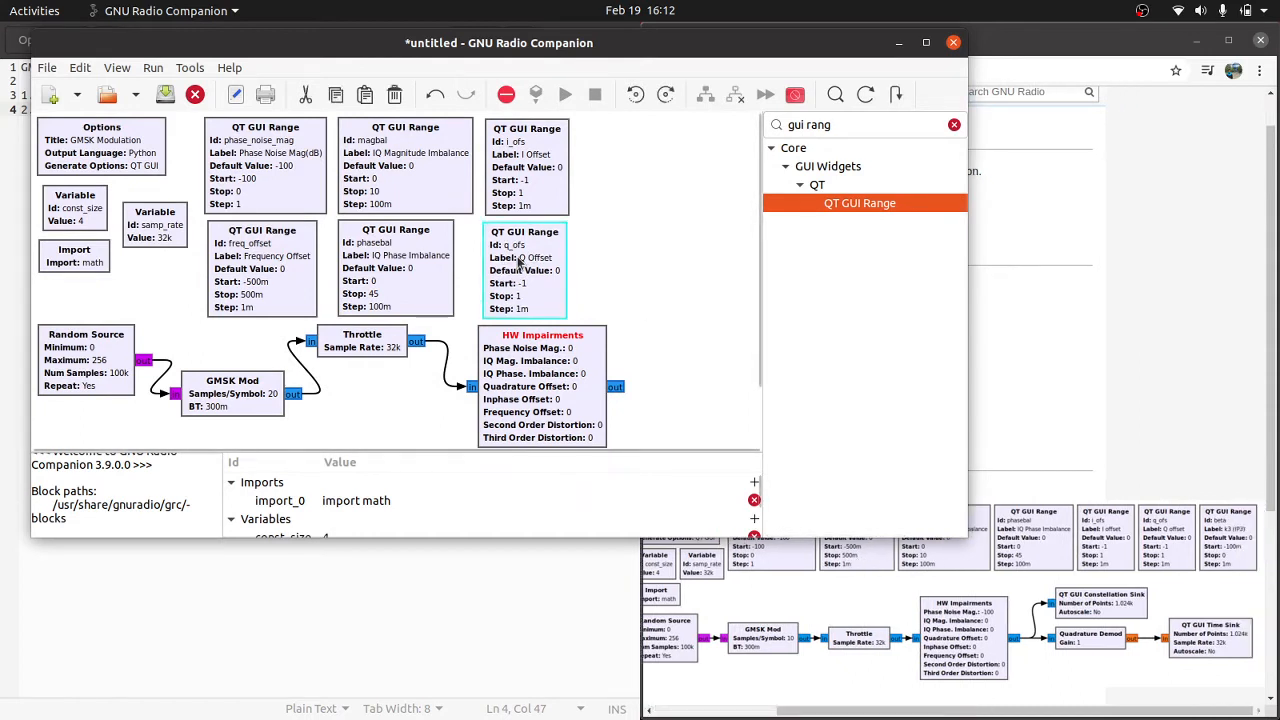
key("ctrl+c")
key("ctrl+v")
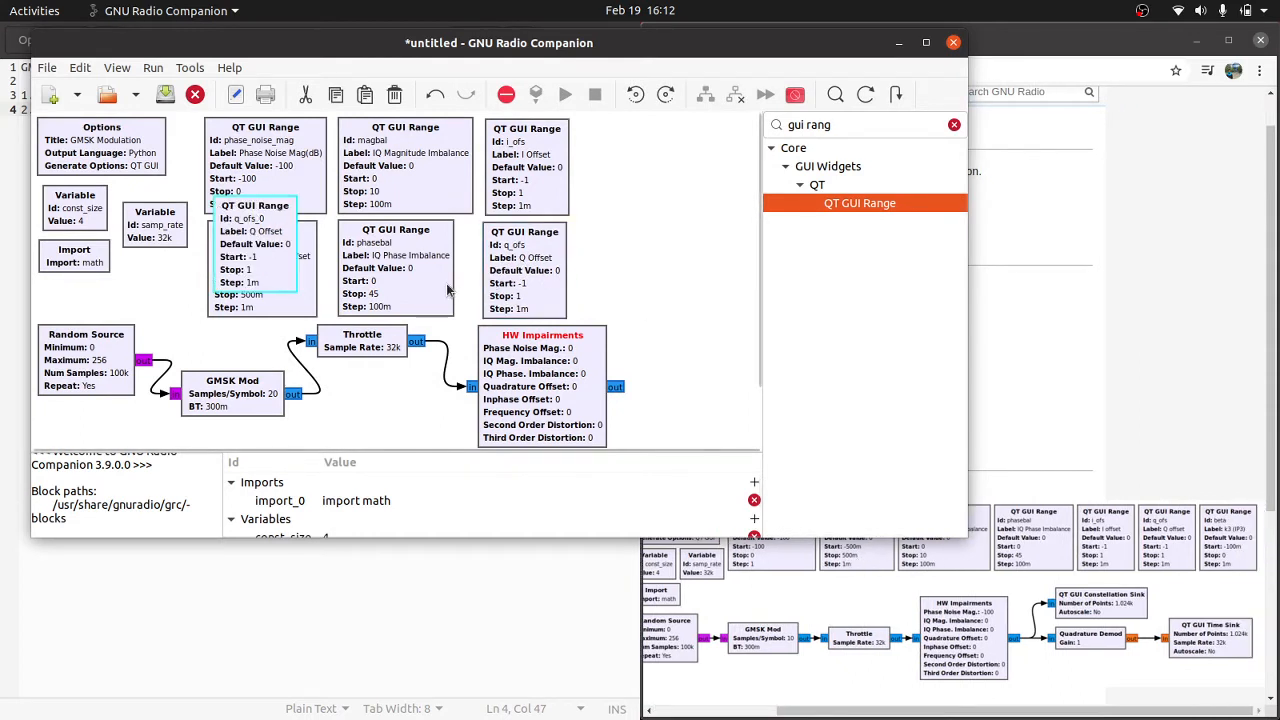
left_click_drag(260, 275, 631, 193)
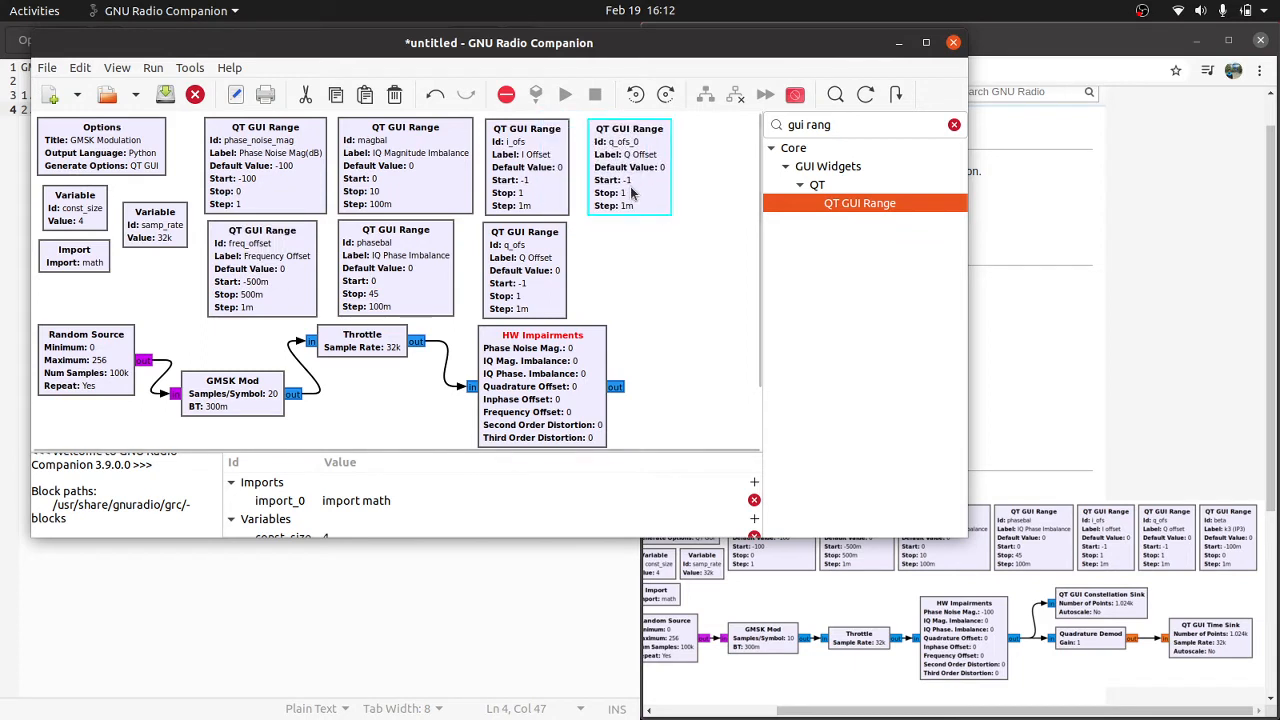
Step: Set the q_ofs copy's Id to beta and its label to "k3 (IP3)"
double_click(631, 193)
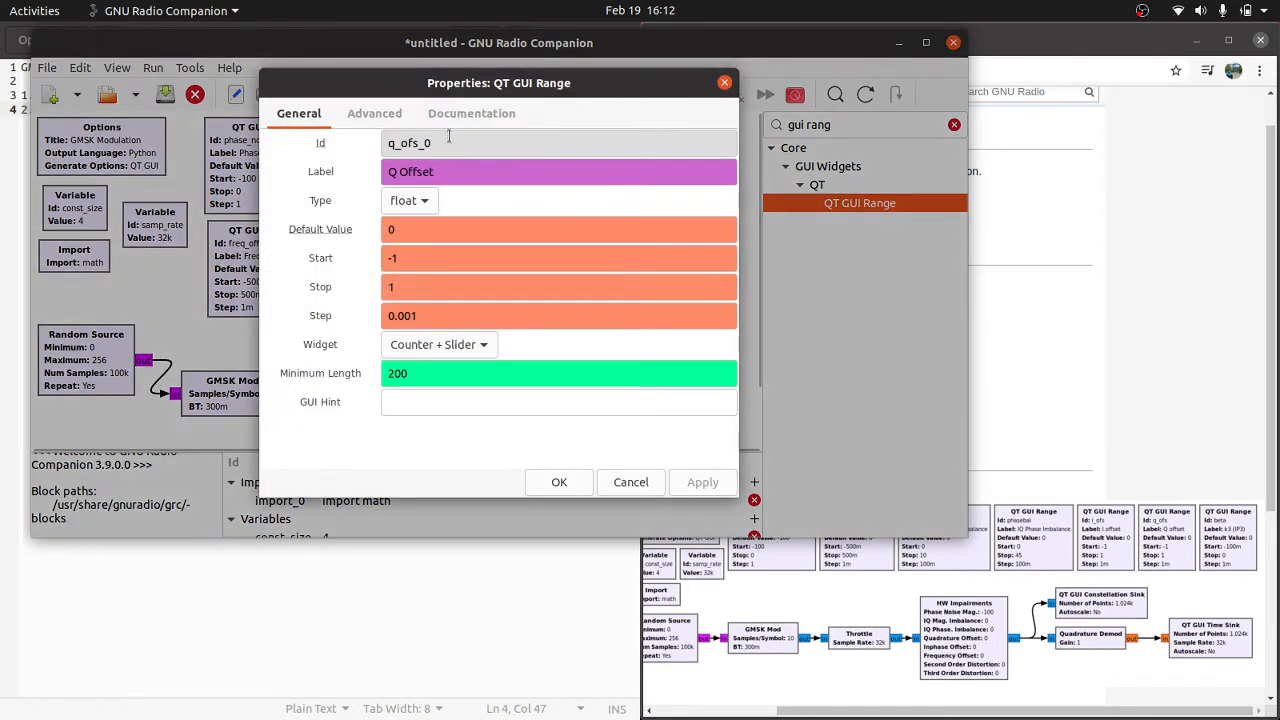
type("beta")
key("Tab")
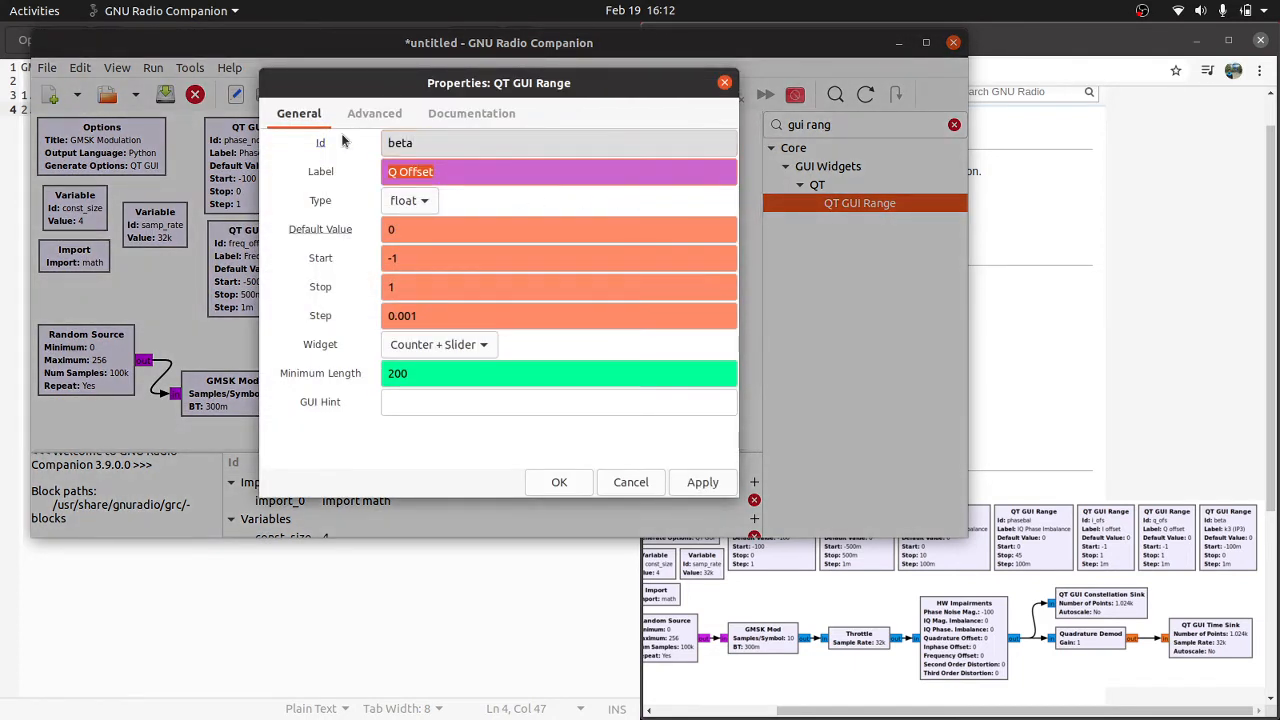
type("k3 (IP3")
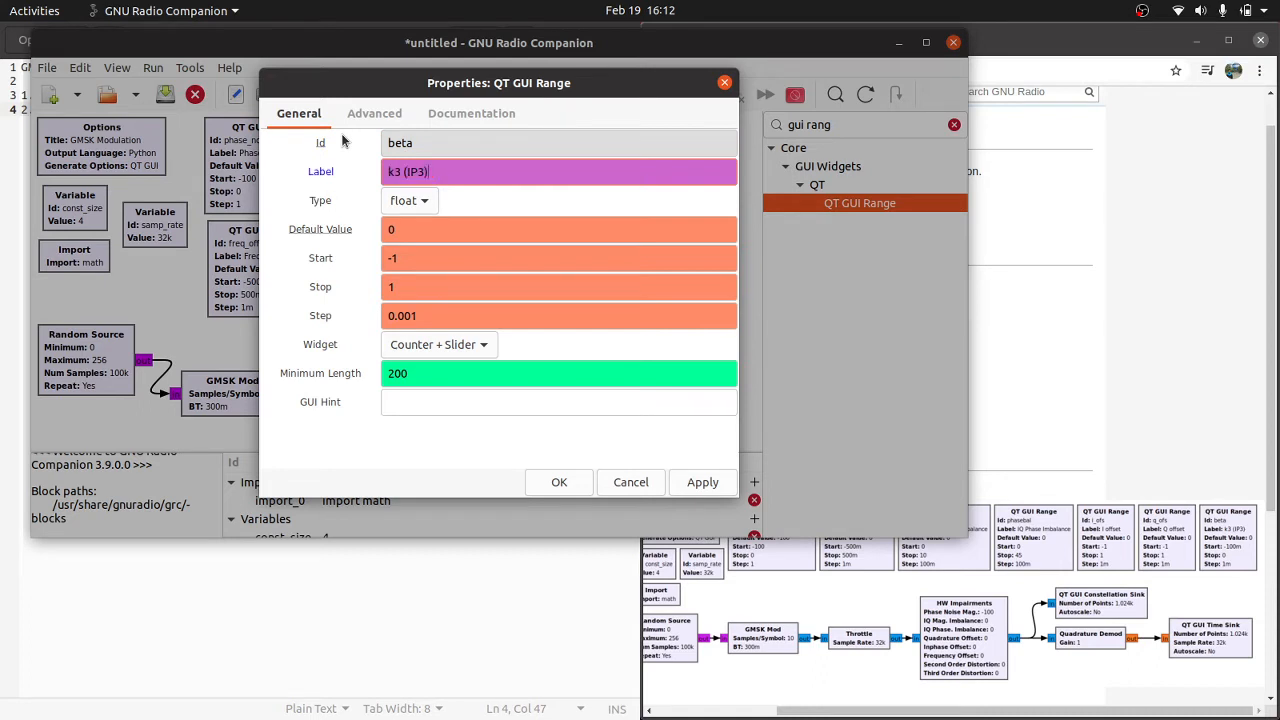
Step: Set the beta range's start to -0.1 and stop to 0, and accept the properties
key("Tab")
key("Tab")
key("Tab")
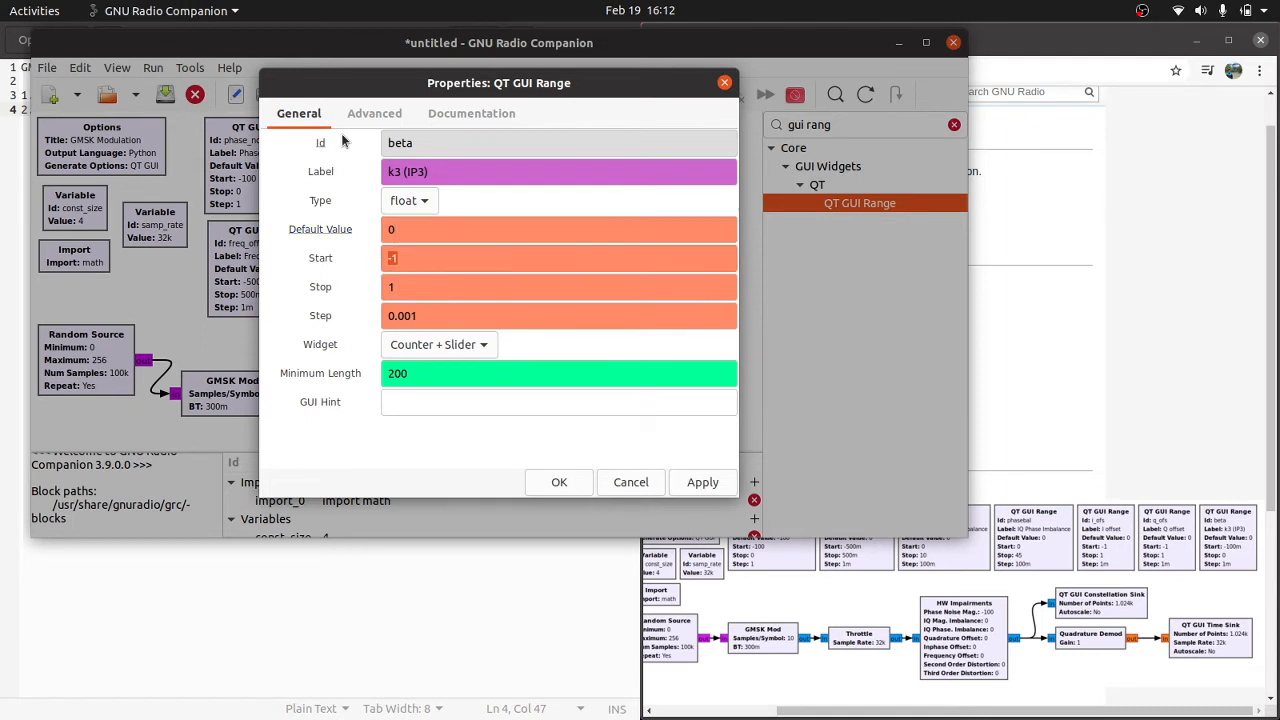
type("-0.")
key("Tab")
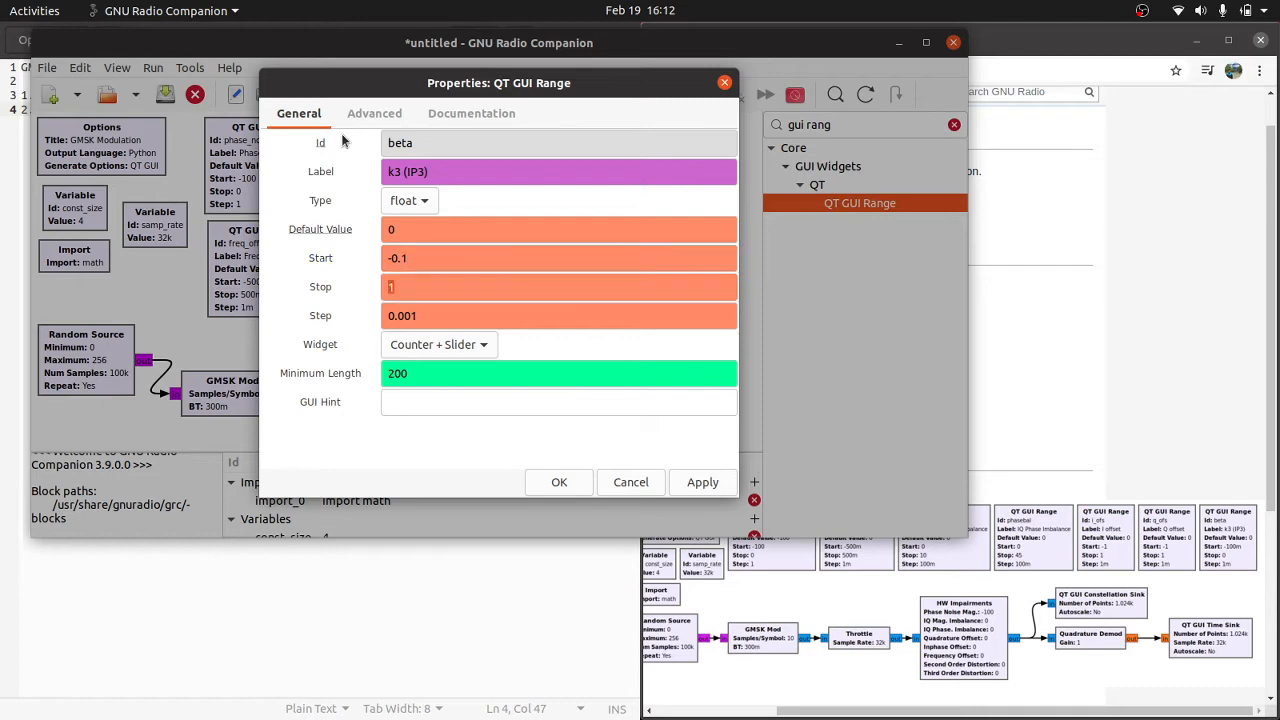
type("0")
left_click(560, 481)
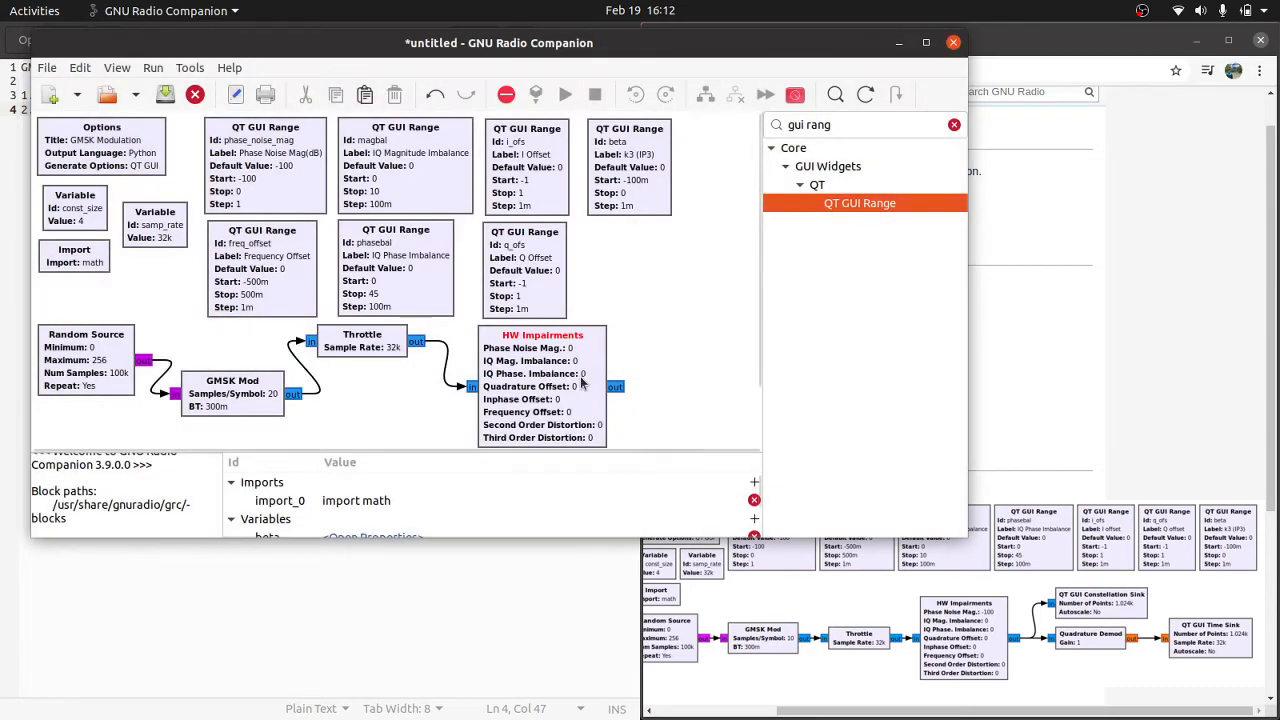
Step: Open the HW Impairments block's properties and set Phase Noise Mag. to phase_noise_mag
double_click(559, 377)
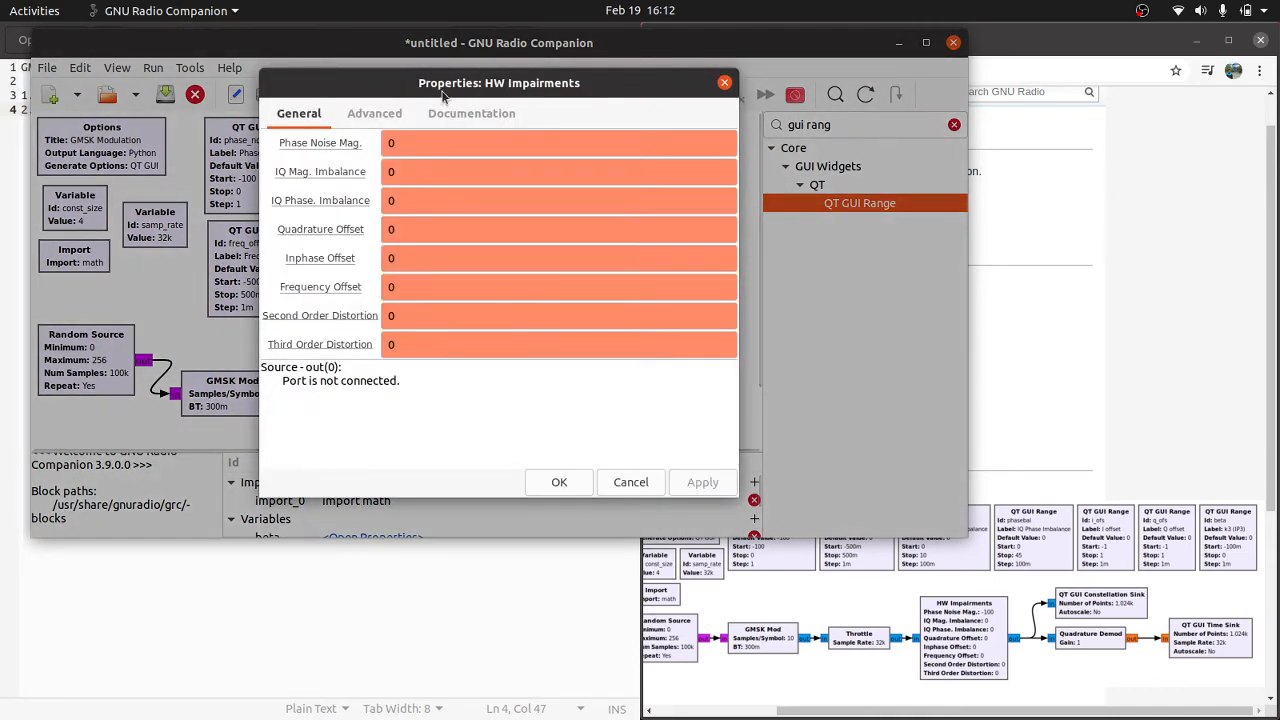
mouse_move(436, 93)
left_mouse_down()
mouse_move(640, 120)
mouse_move(443, 80)
left_mouse_up()
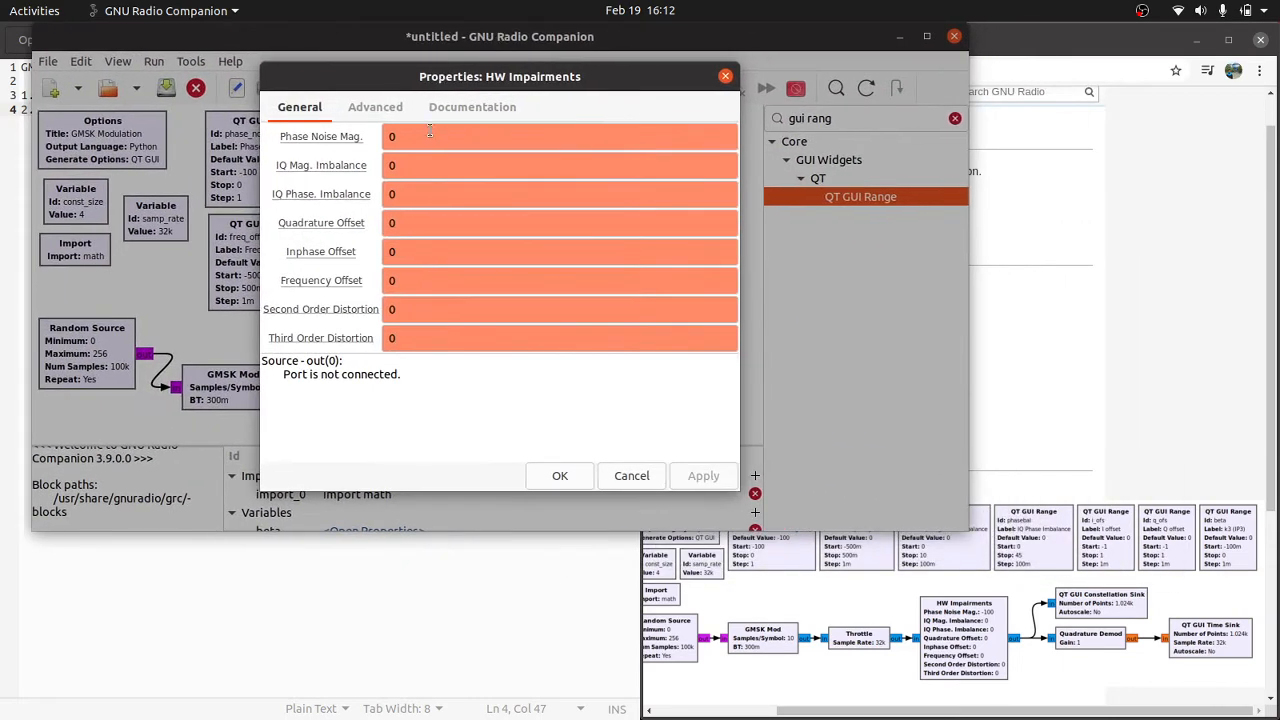
double_click(430, 136)
type("phase_noise")
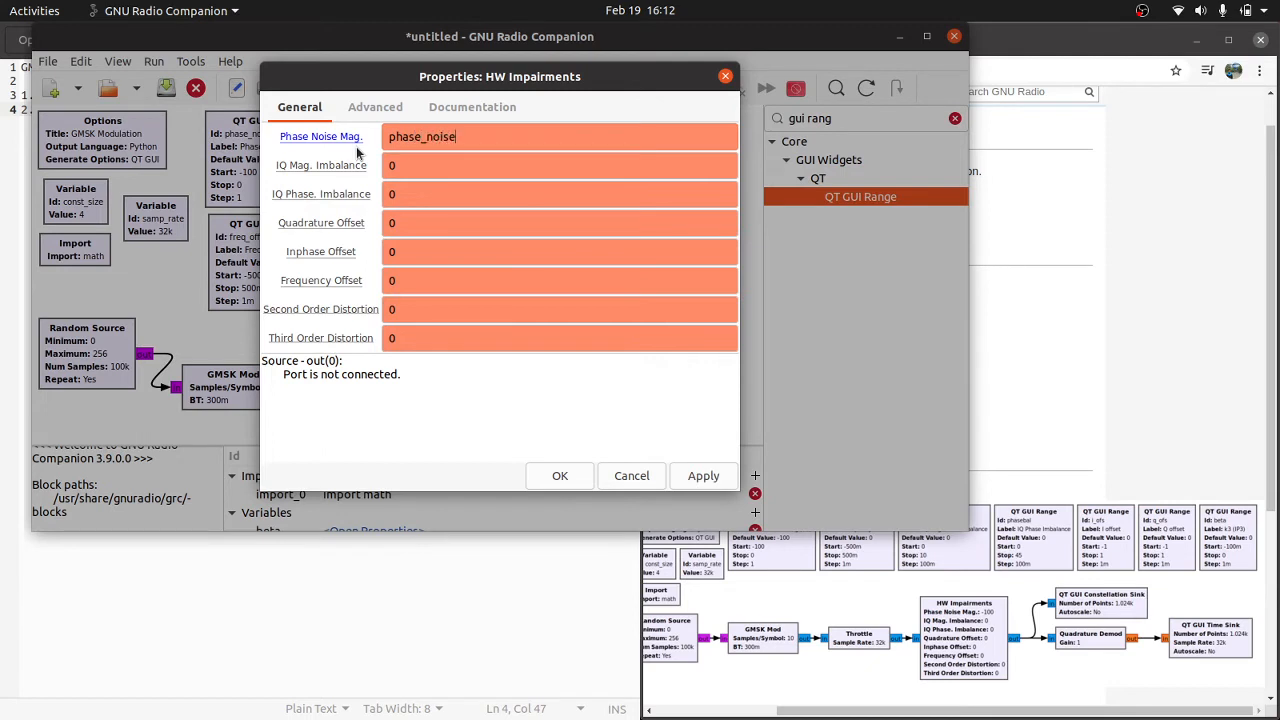
type("_mag")
key("Tab")
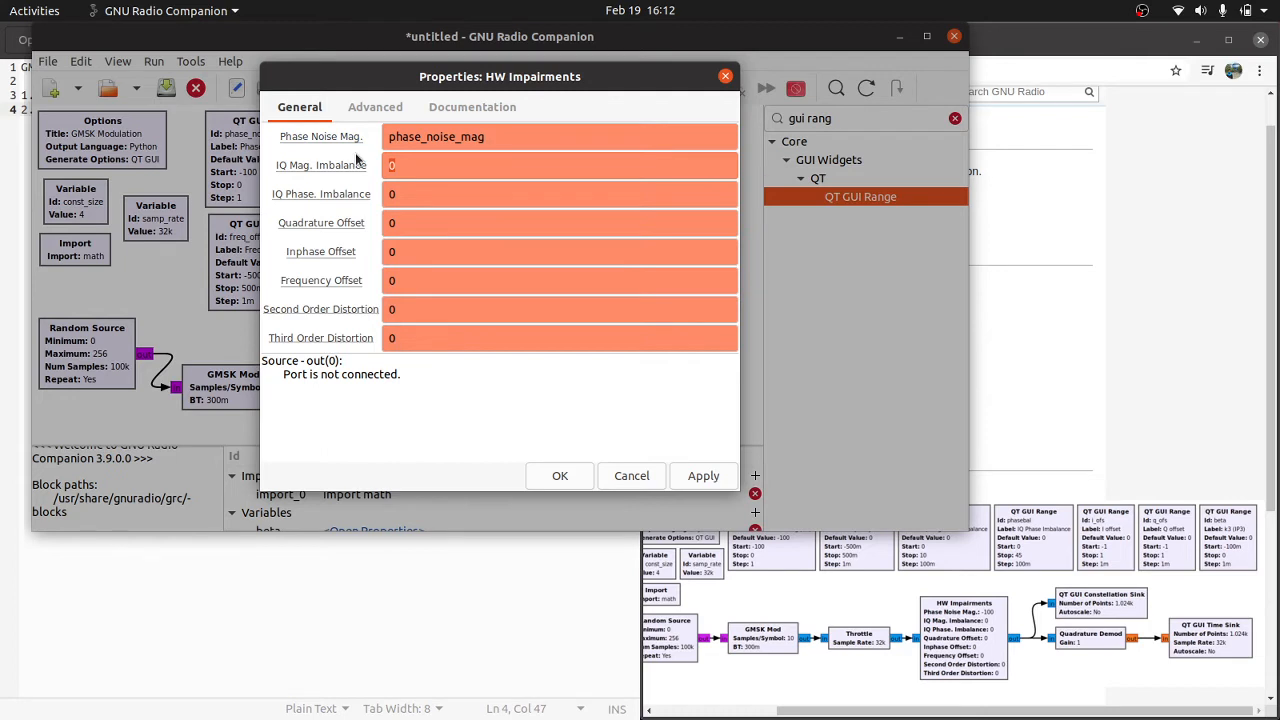
Step: Set the HW Impairments block's IQ Mag. Imbalance to magbal
left_click(1100, 400)
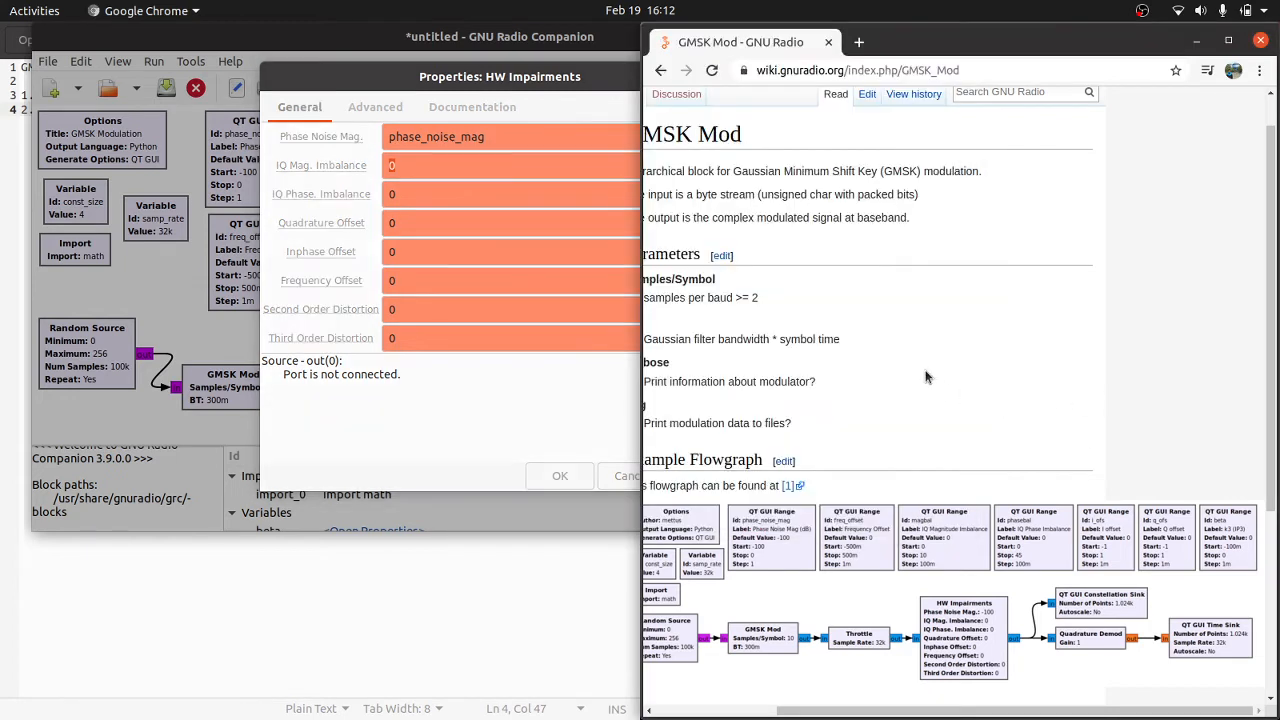
left_click(537, 328)
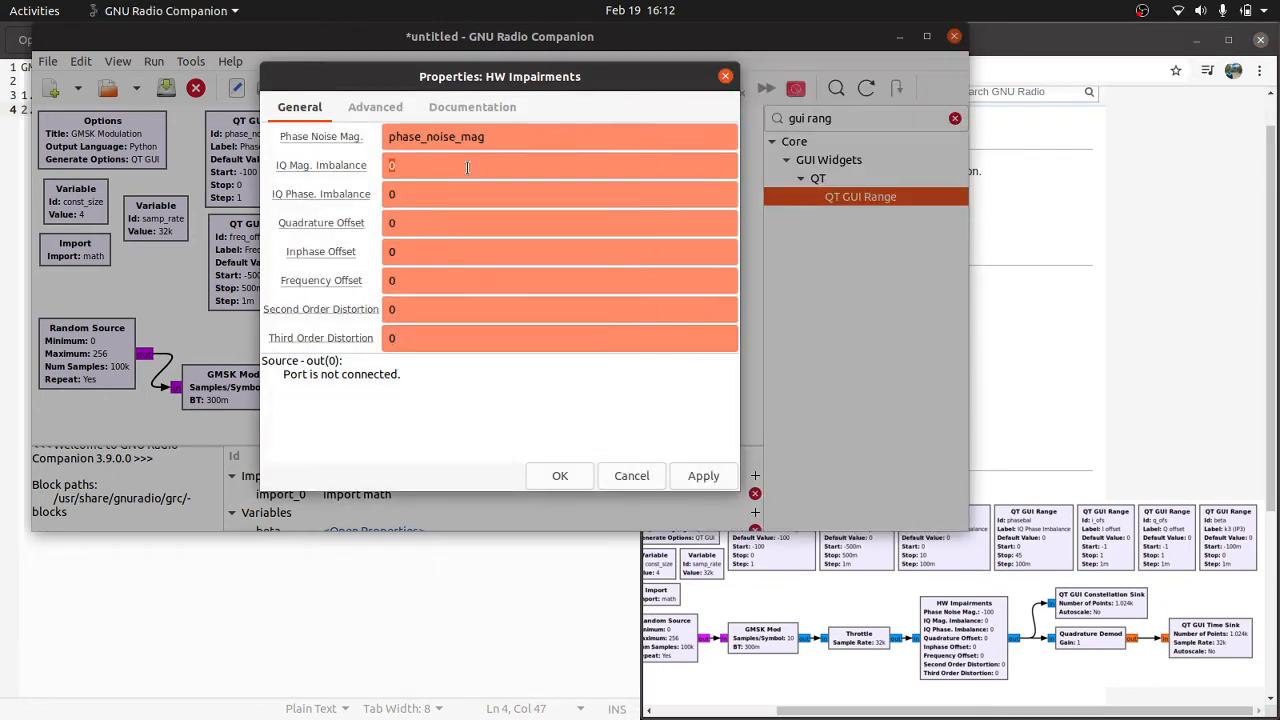
type("ma")
key("BackSpace")
key("BackSpace")
left_click(467, 167)
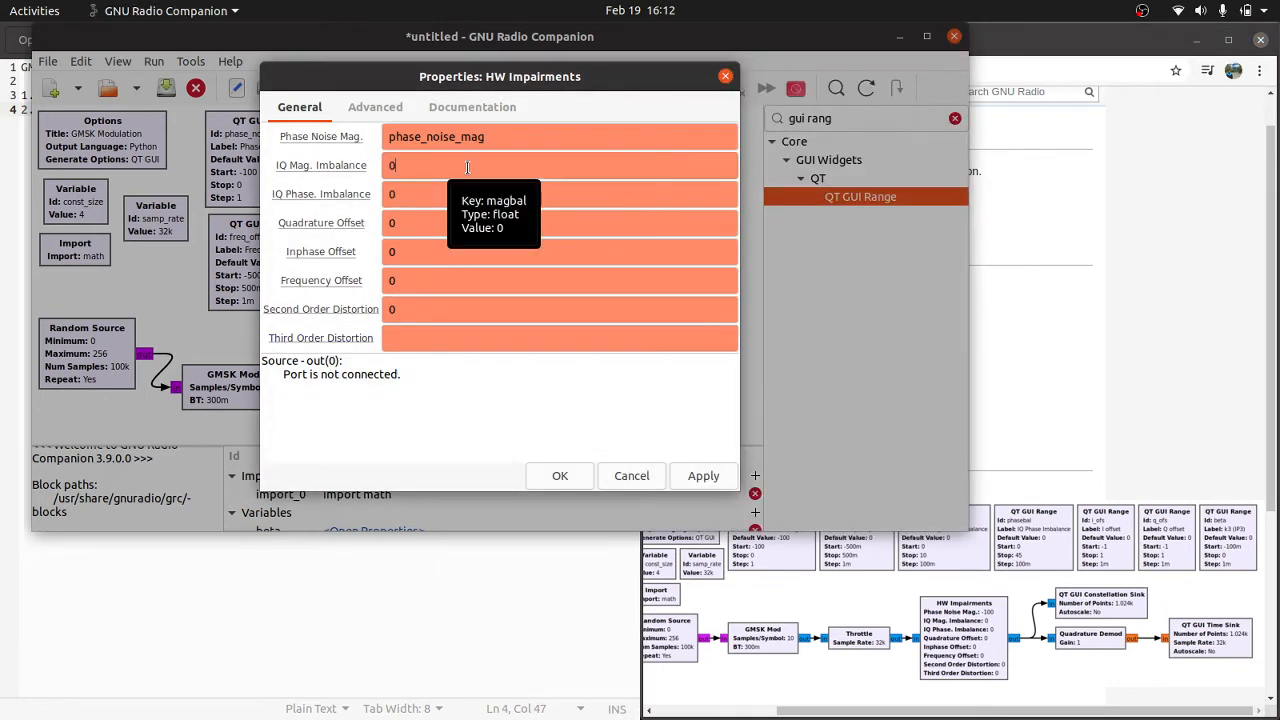
key("BackSpace")
type("magbal")
key("Tab")
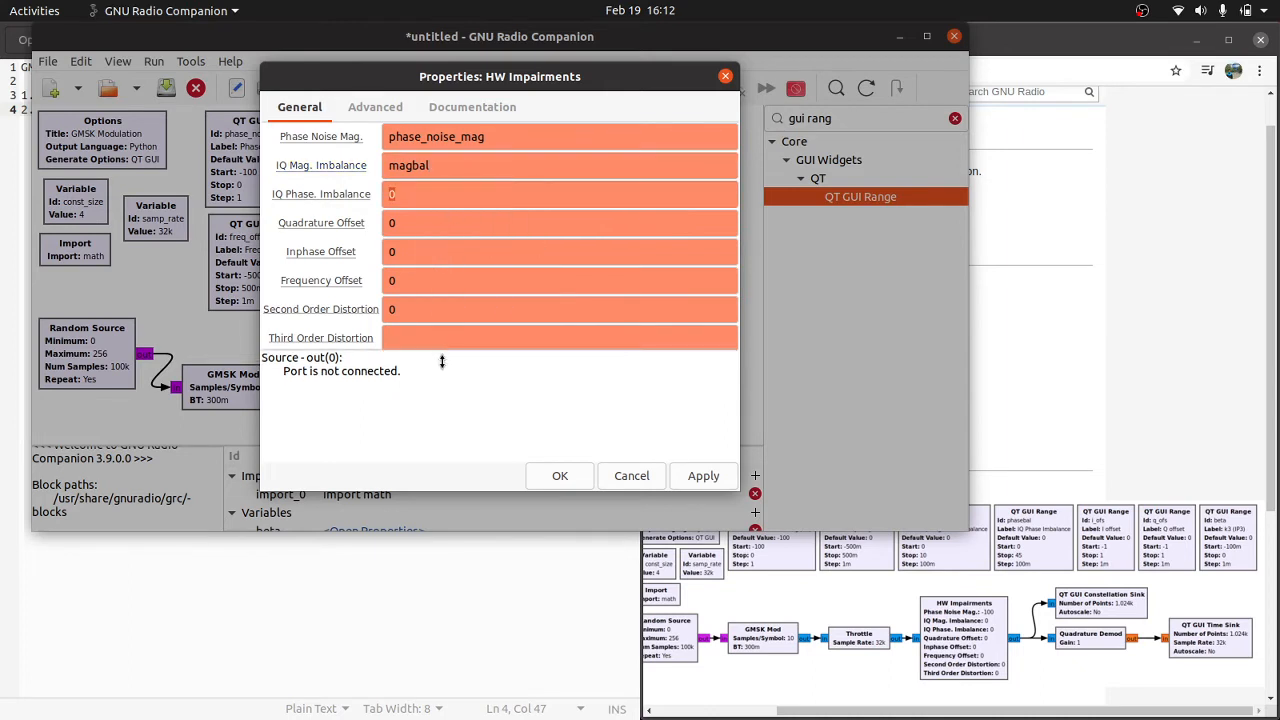
Step: Enlarge the parameter area of the HW Impairments properties and set IQ Phase. Imbalance to phasebal
left_click_drag(442, 355, 441, 402)
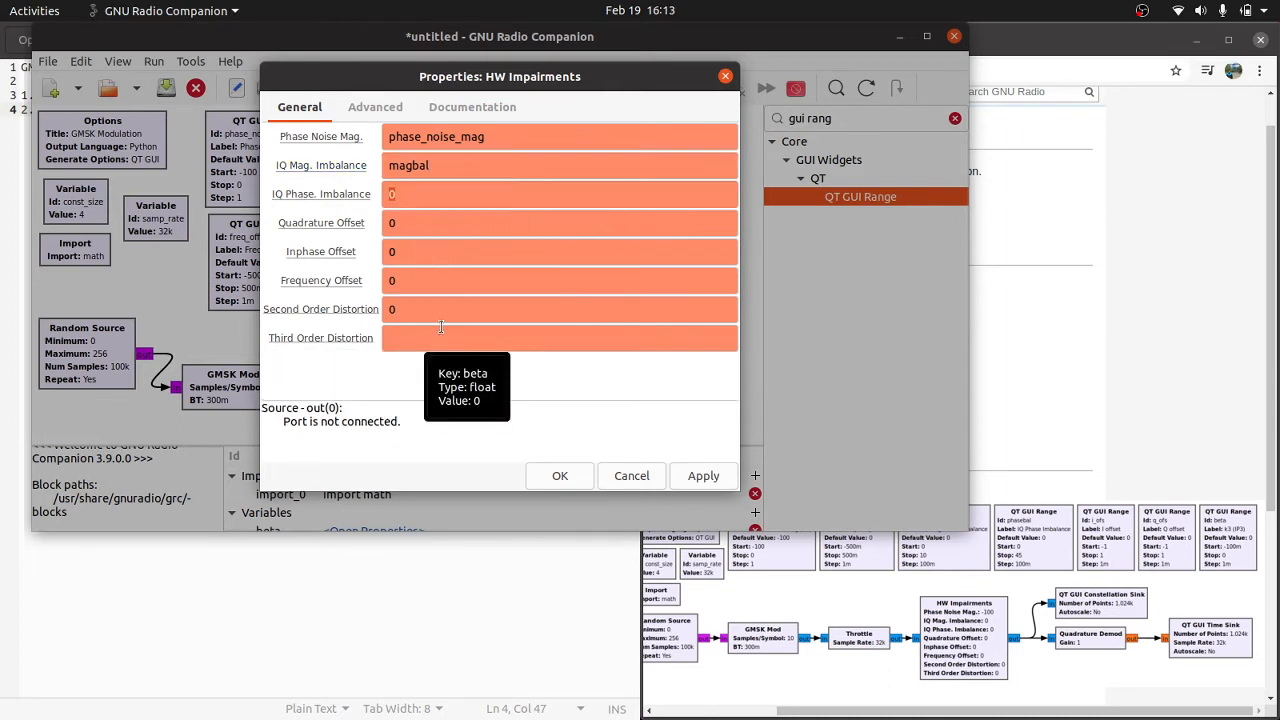
left_click(1022, 389)
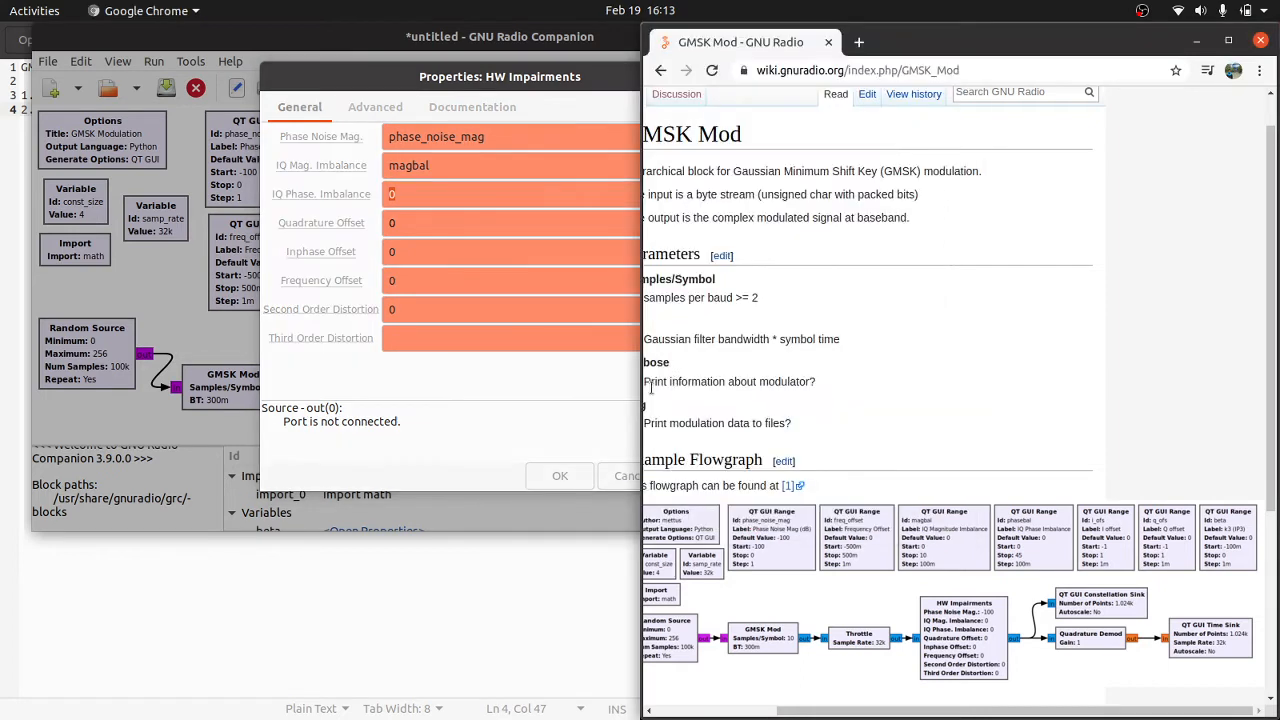
left_click(575, 397)
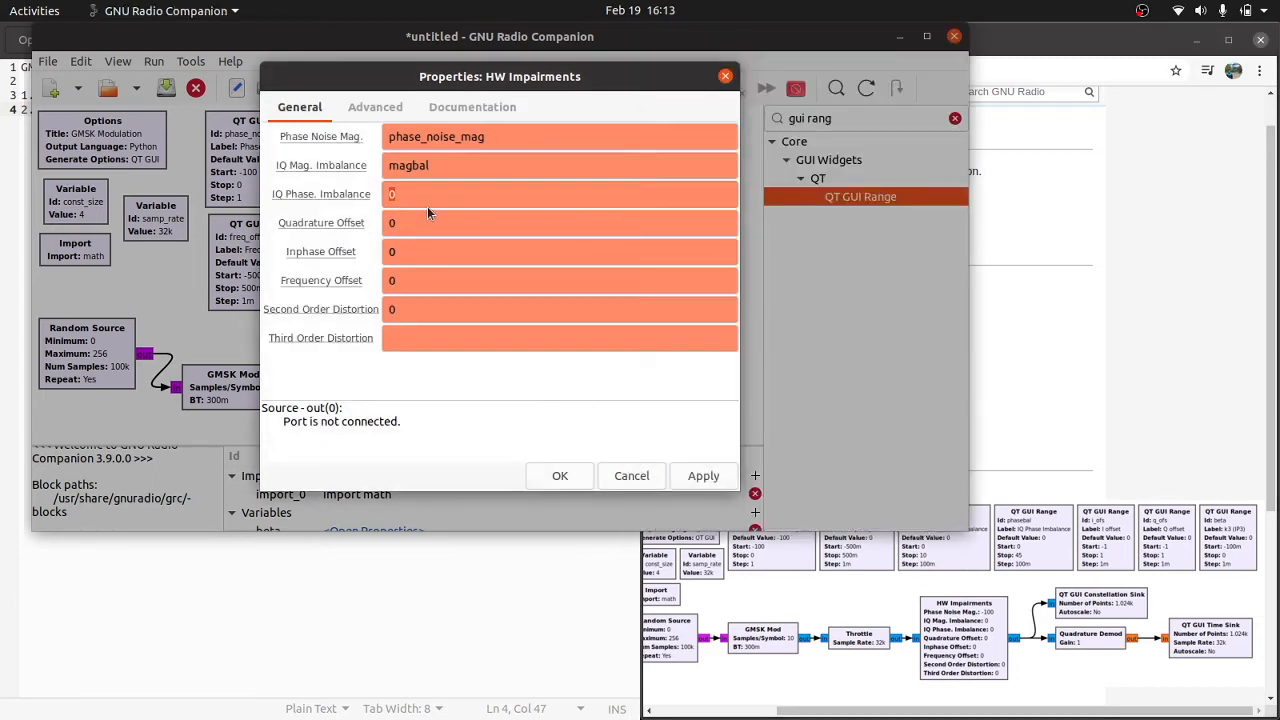
type("phasebal")
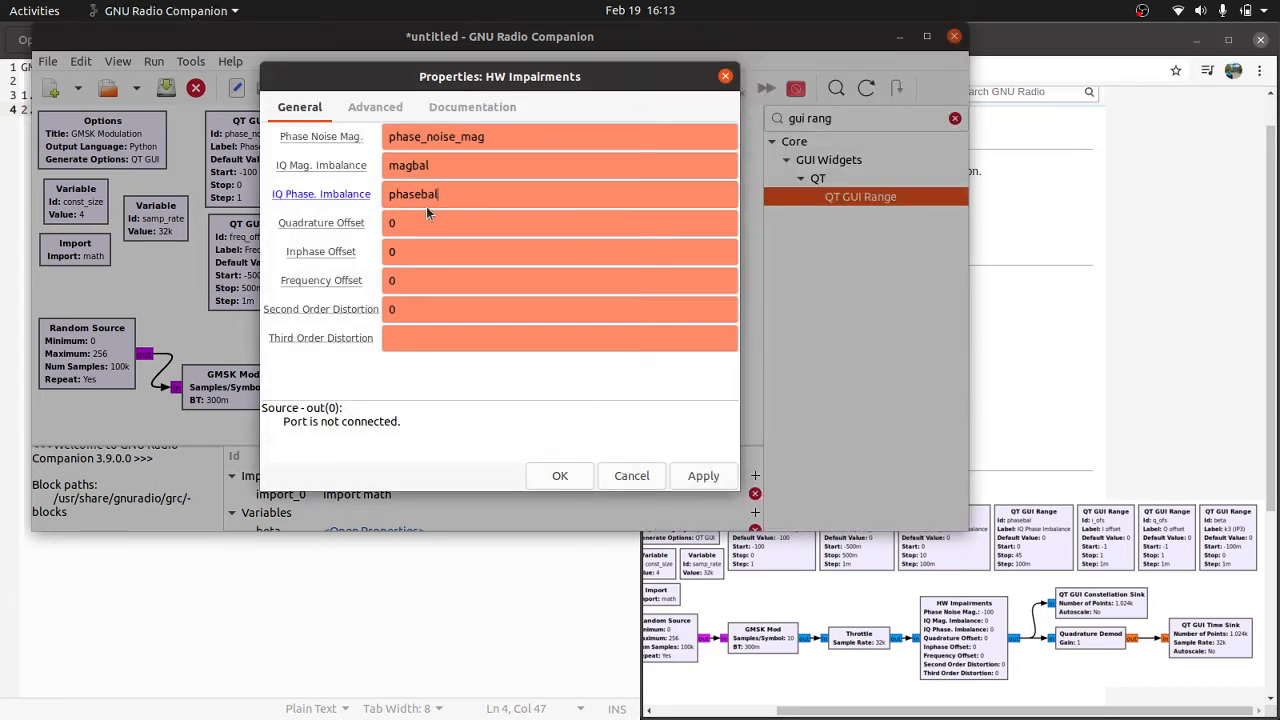
Step: Set the HW Impairments block's Quadrature Offset to q_ofs and its Inphase Offset to i_ofs
left_click(437, 241)
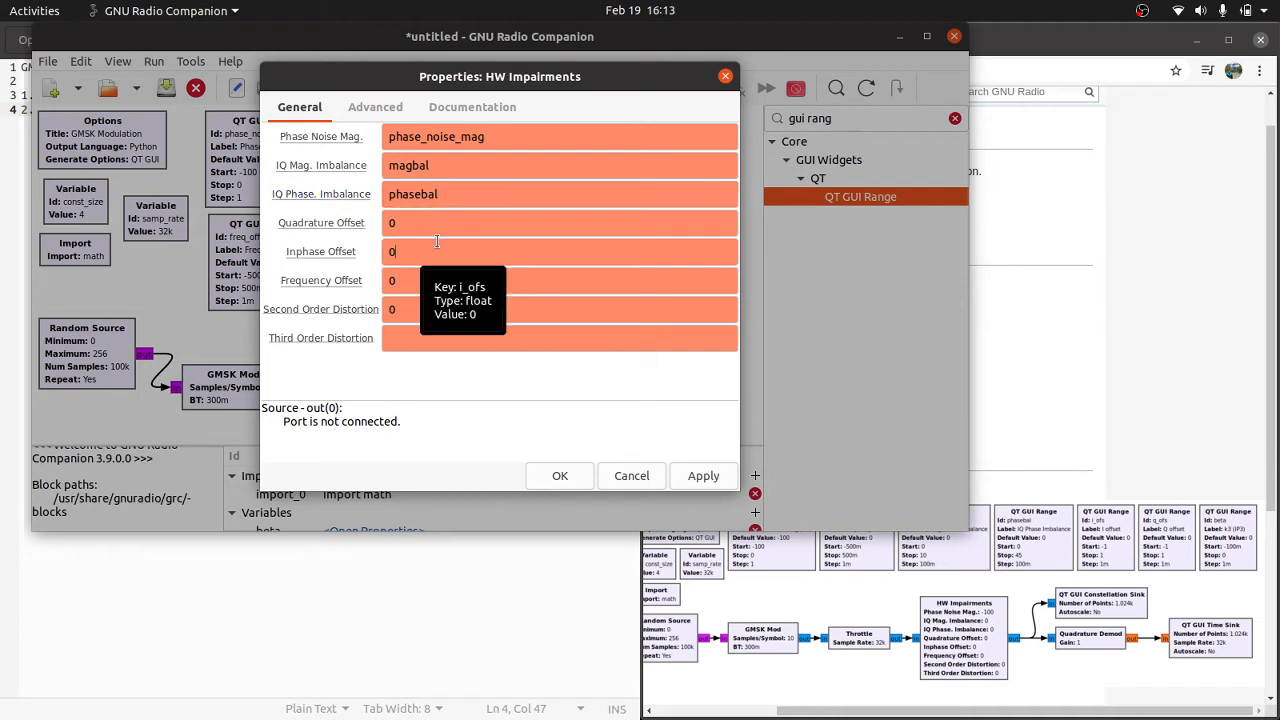
left_click(437, 218)
key("BackSpace")
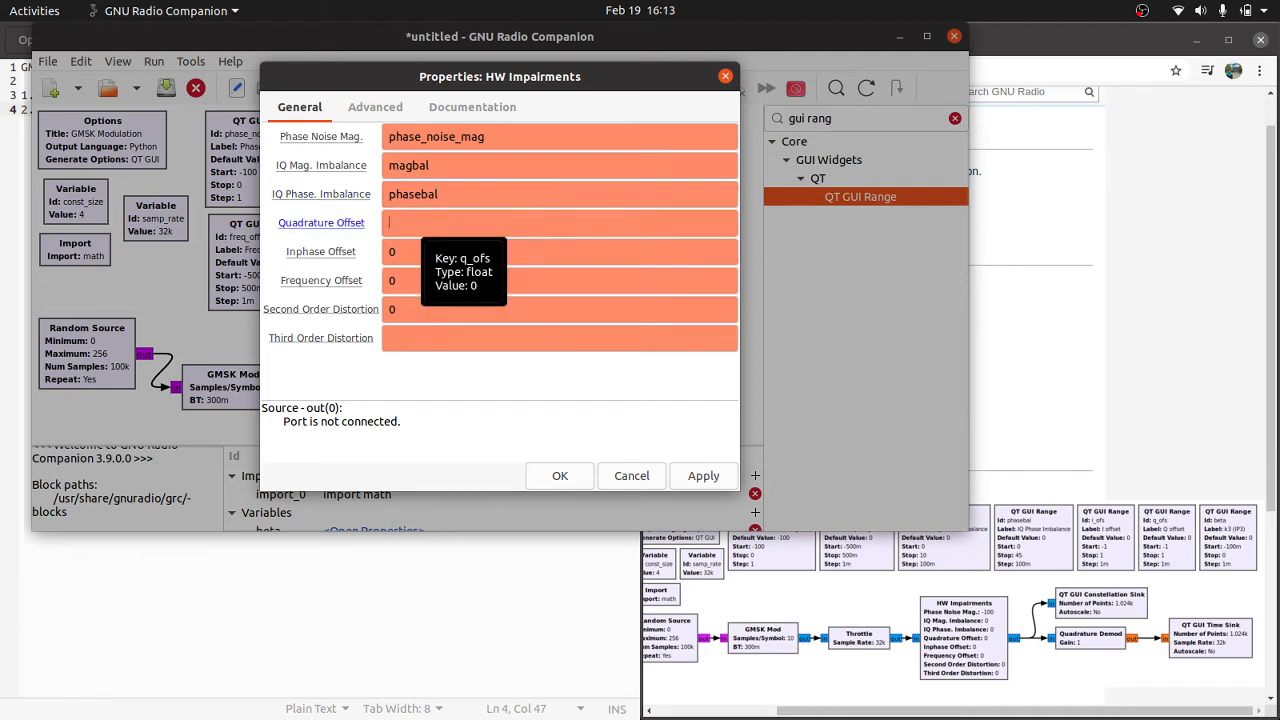
type("1_ofs")
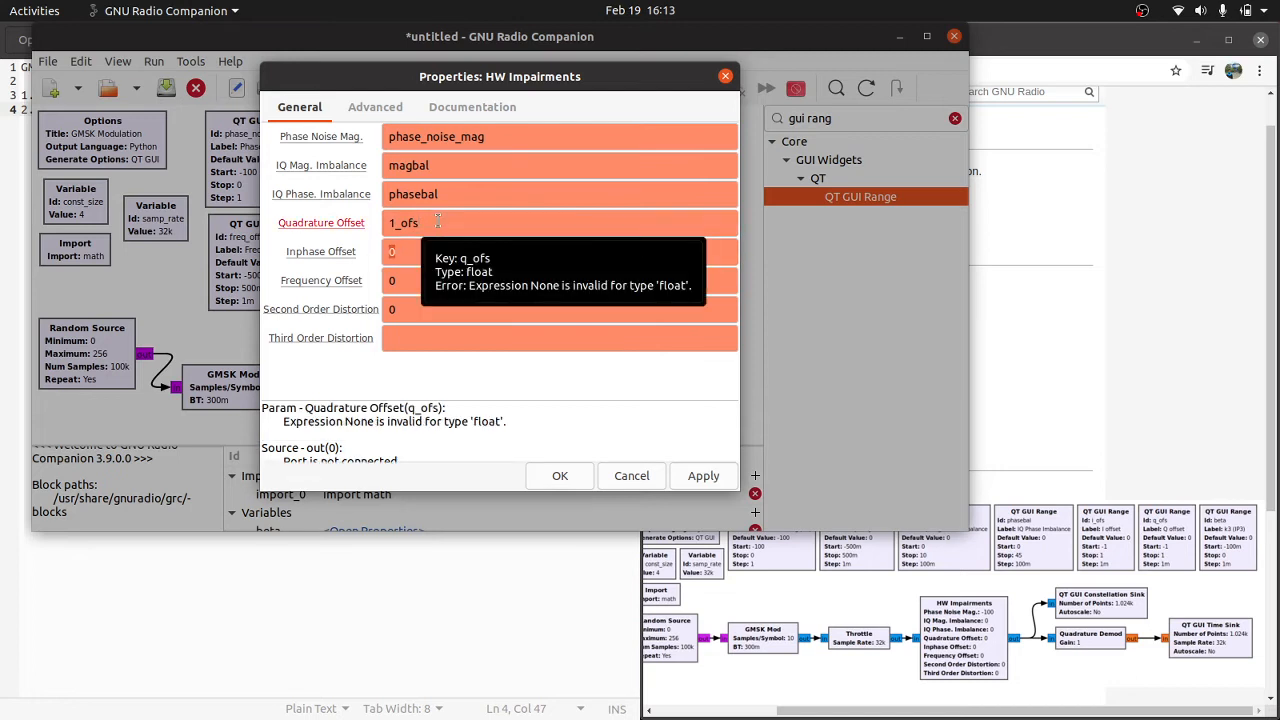
left_click(397, 223)
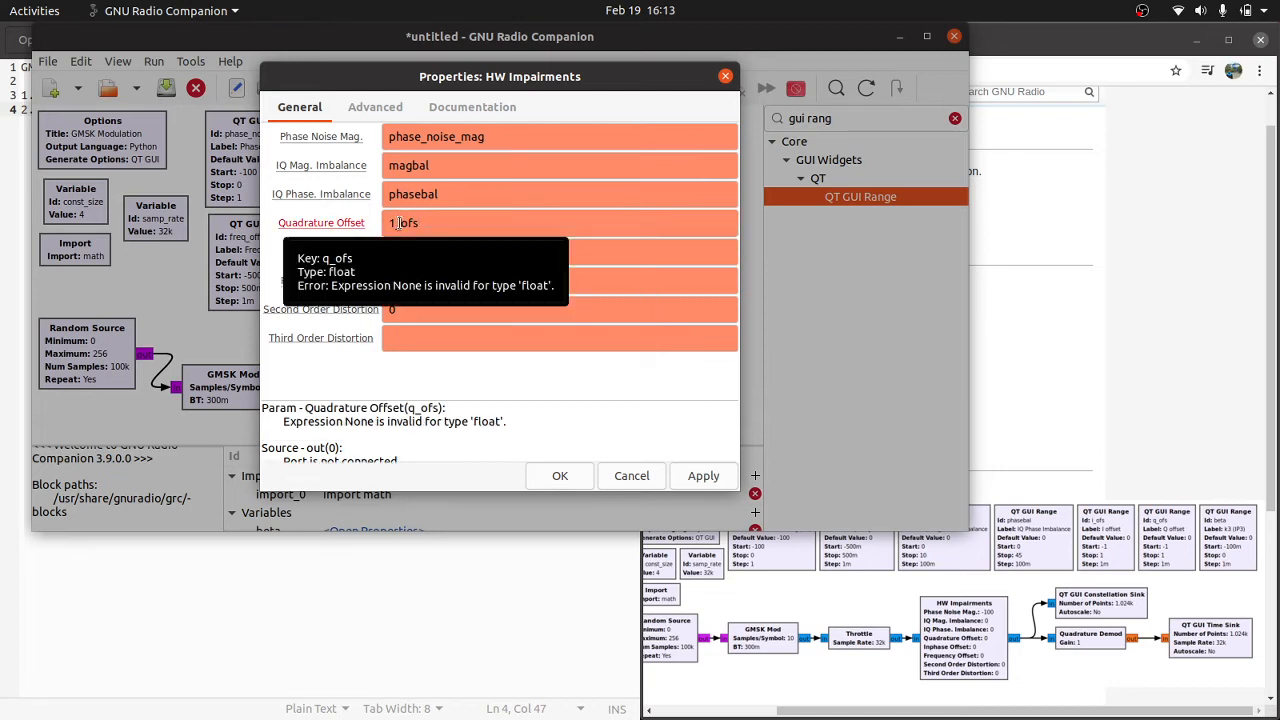
key("BackSpace")
type("q")
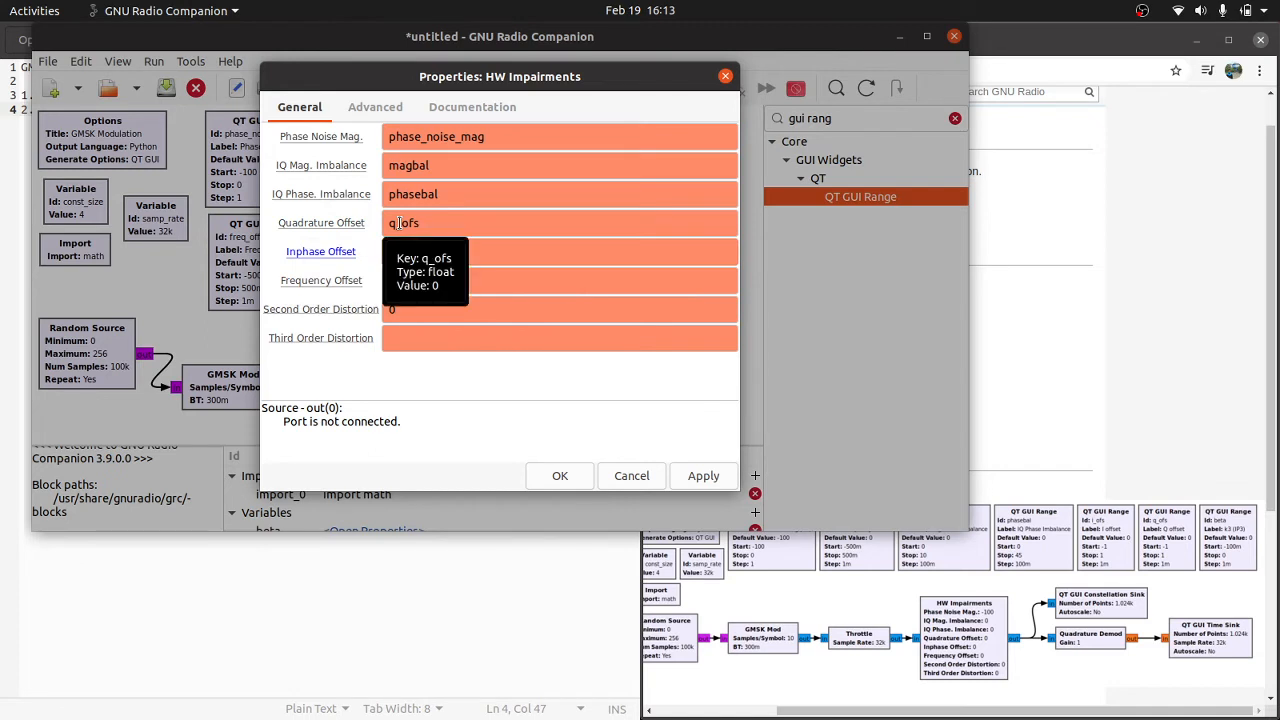
Step: Set Frequency Offset to freq_offset and Third Order Distortion to beta, and accept the HW Impairments properties
left_click(463, 300)
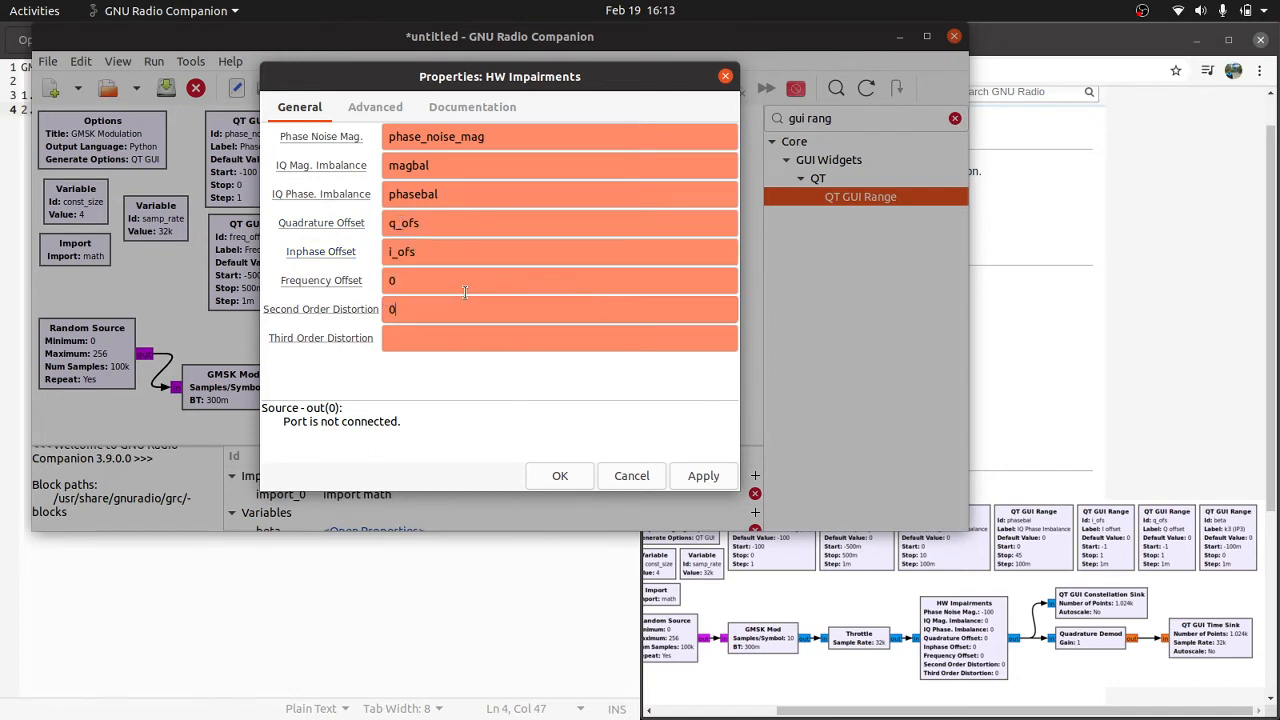
double_click(464, 283)
type("freq_offset")
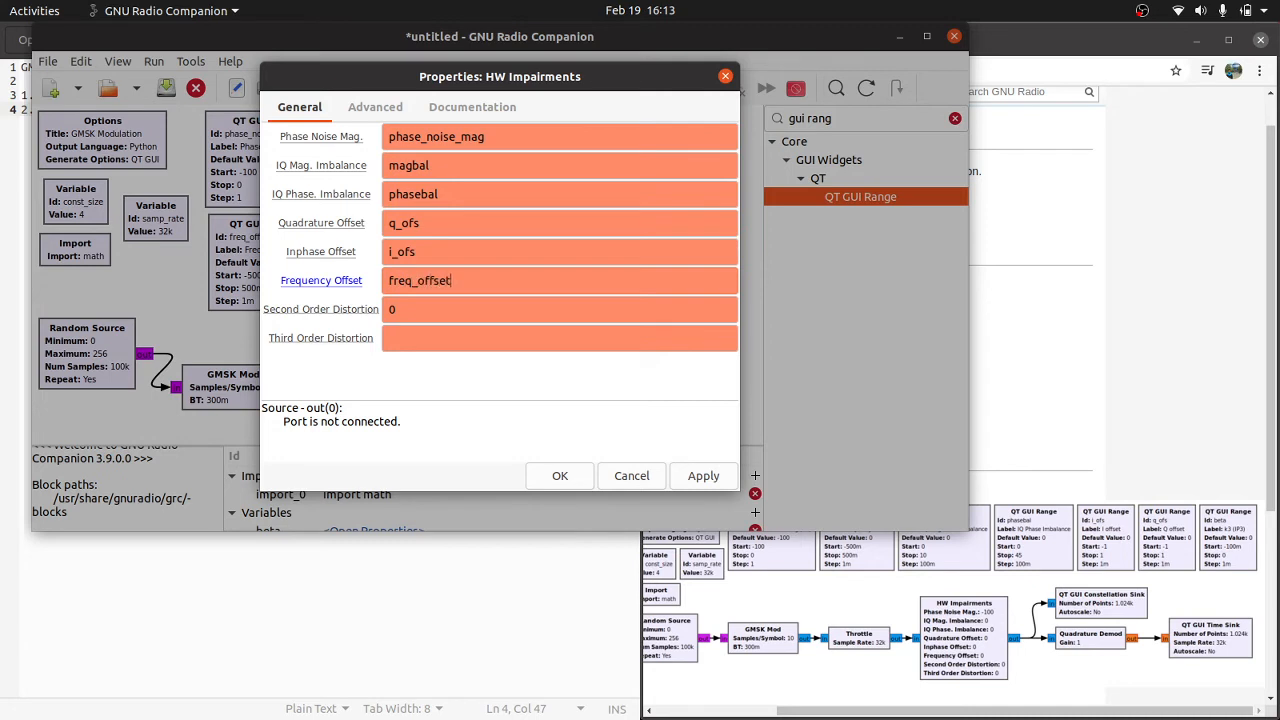
key("Tab")
left_click(517, 338)
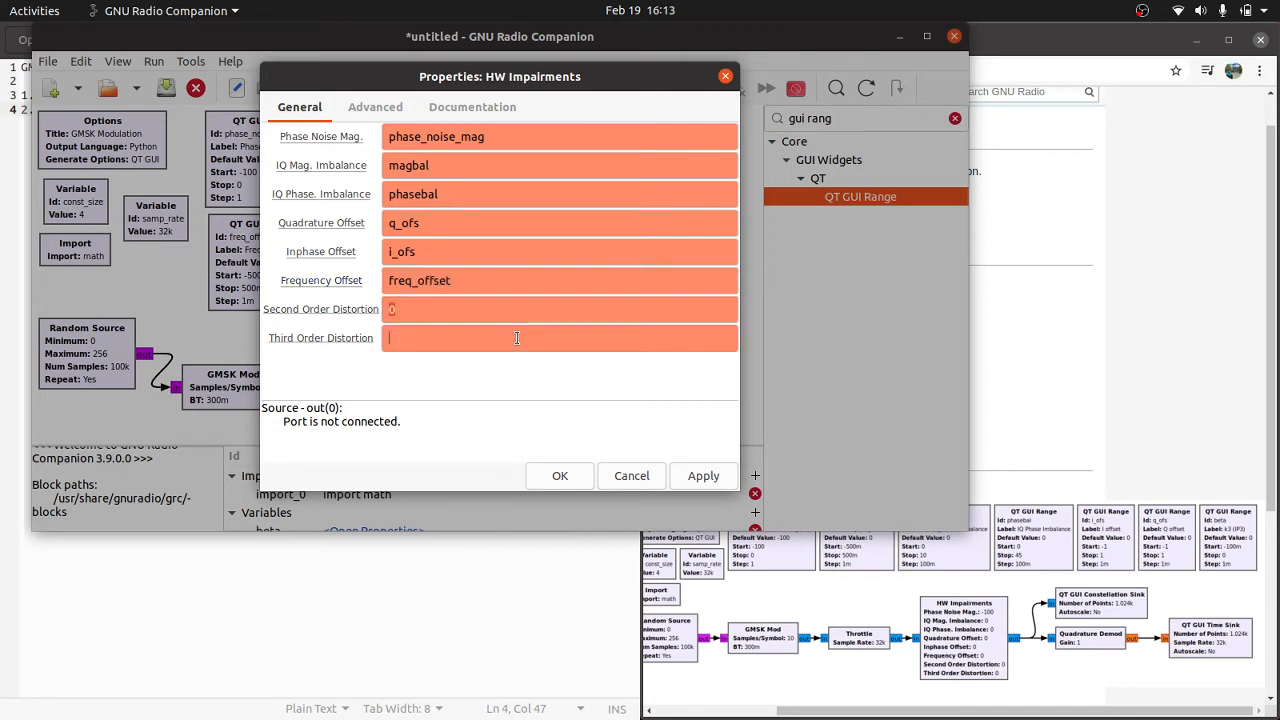
type("beta")
left_click(580, 477)
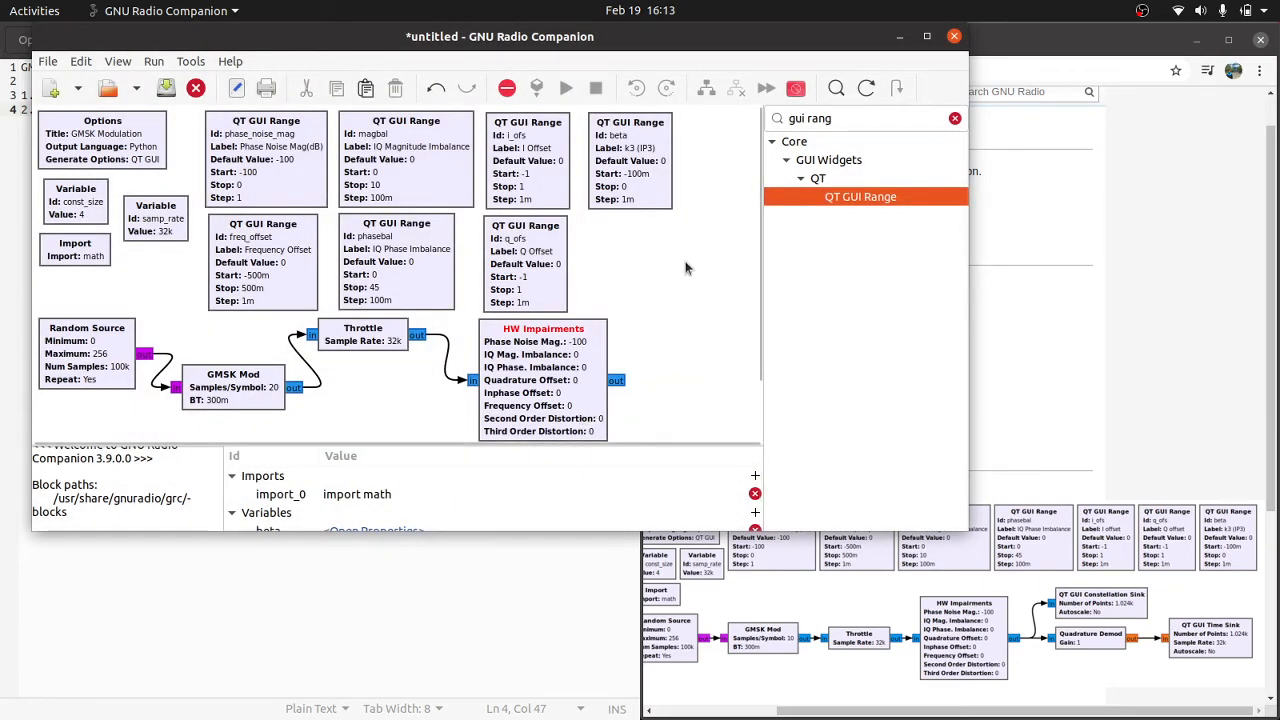
Step: Search the block library for "quadra" and add a Quadrature Demod block beyond HW Impairments
left_click_drag(869, 120, 772, 109)
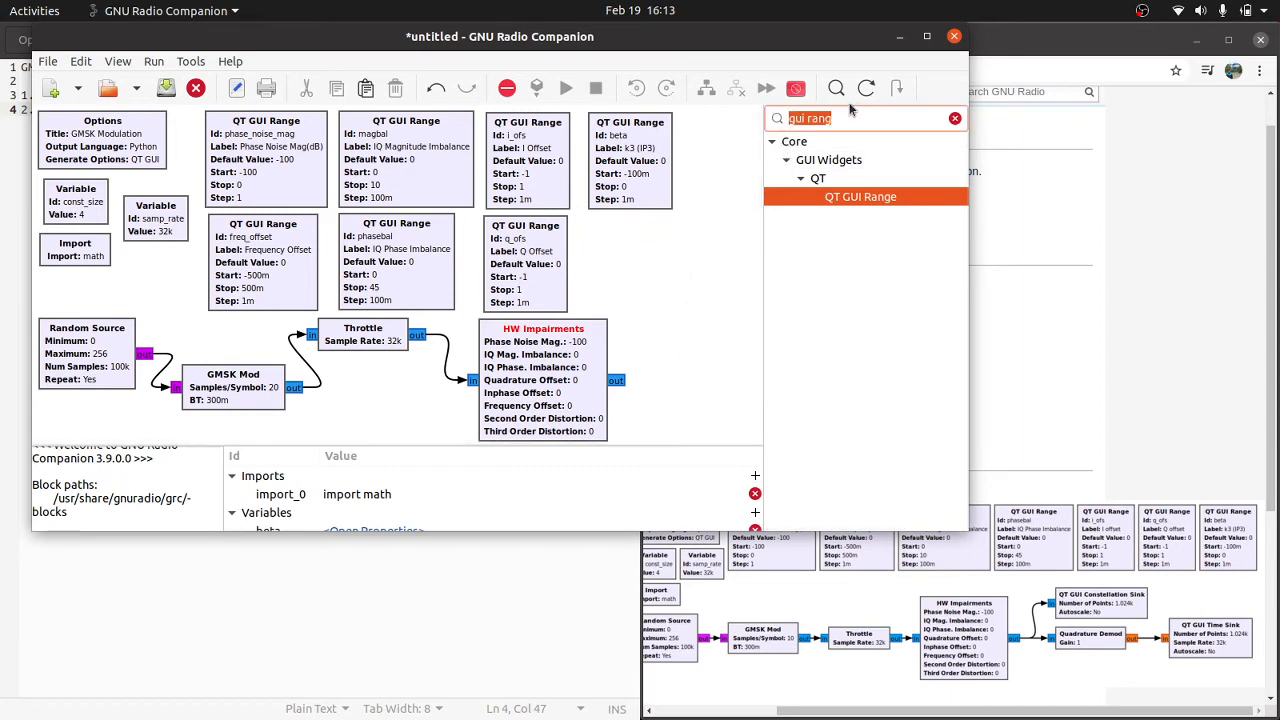
type("quadra")
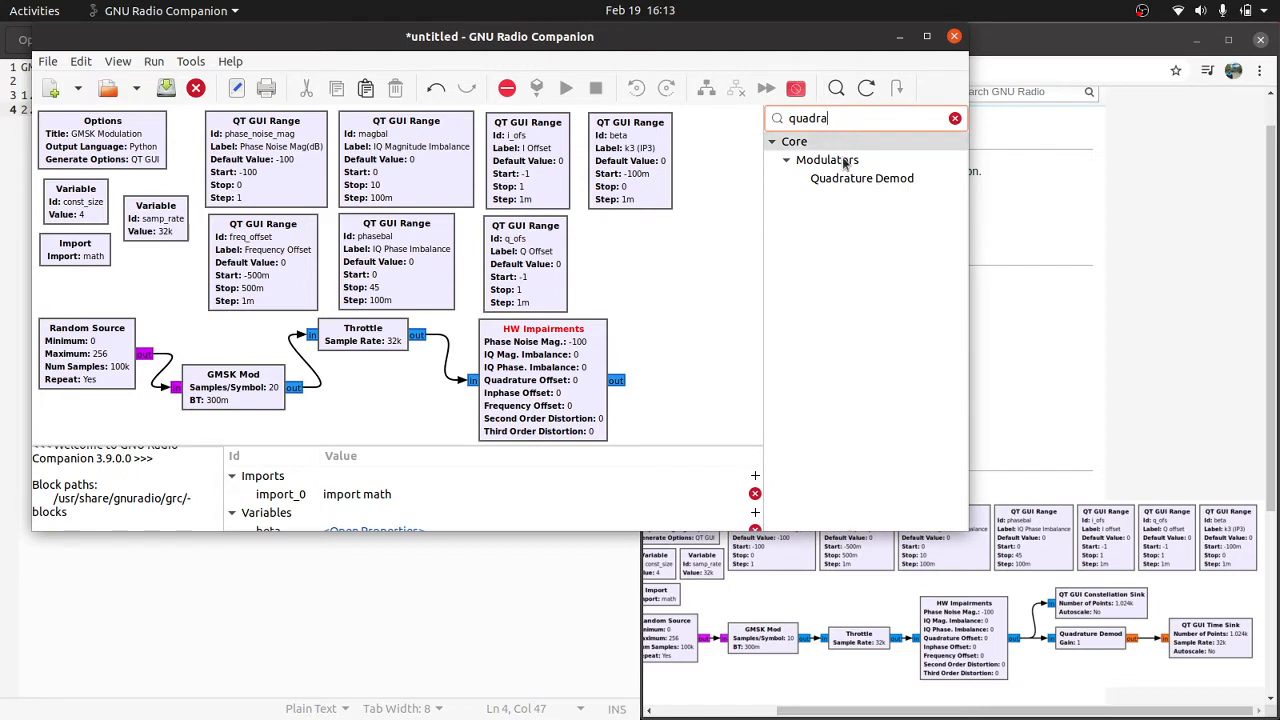
left_click_drag(850, 178, 683, 363)
Step: Rearrange the signal chain by placing HW Impairments below Throttle and shifting GMSK Mod and Throttle closer to Random Source
left_click_drag(530, 422, 398, 366)
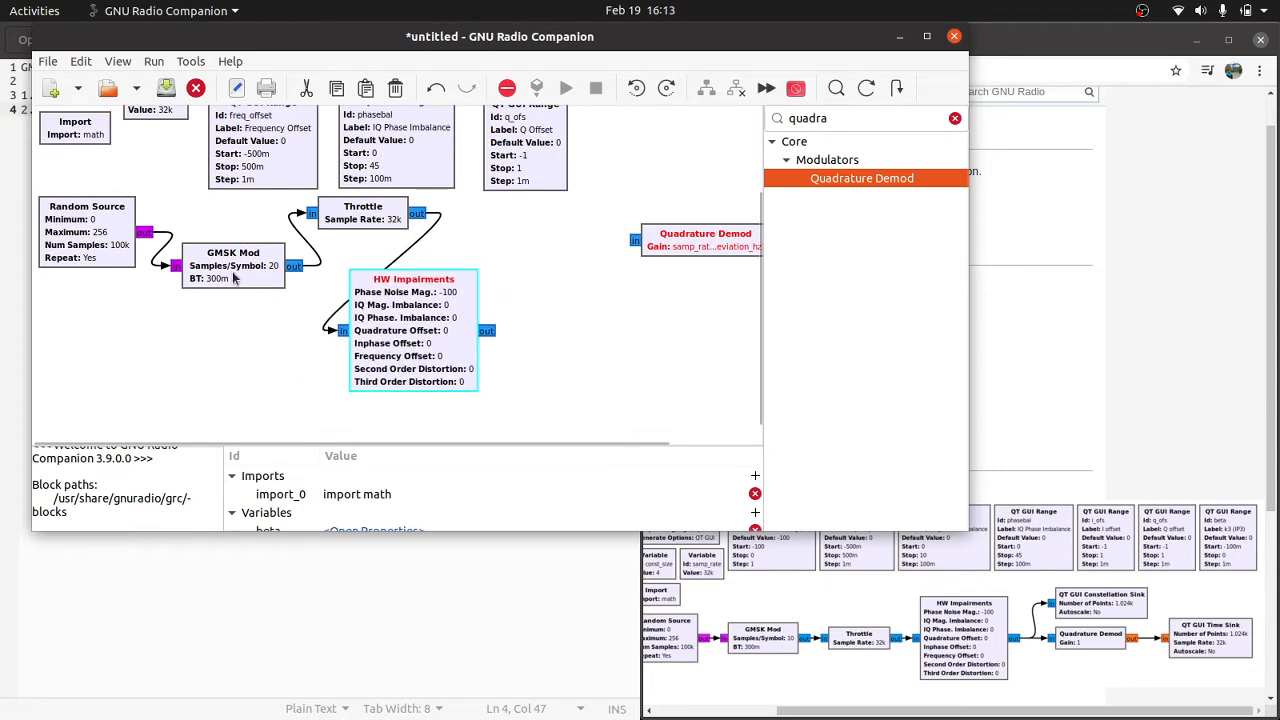
left_click_drag(236, 280, 78, 357)
left_click_drag(170, 318, 231, 267)
left_click_drag(338, 210, 311, 215)
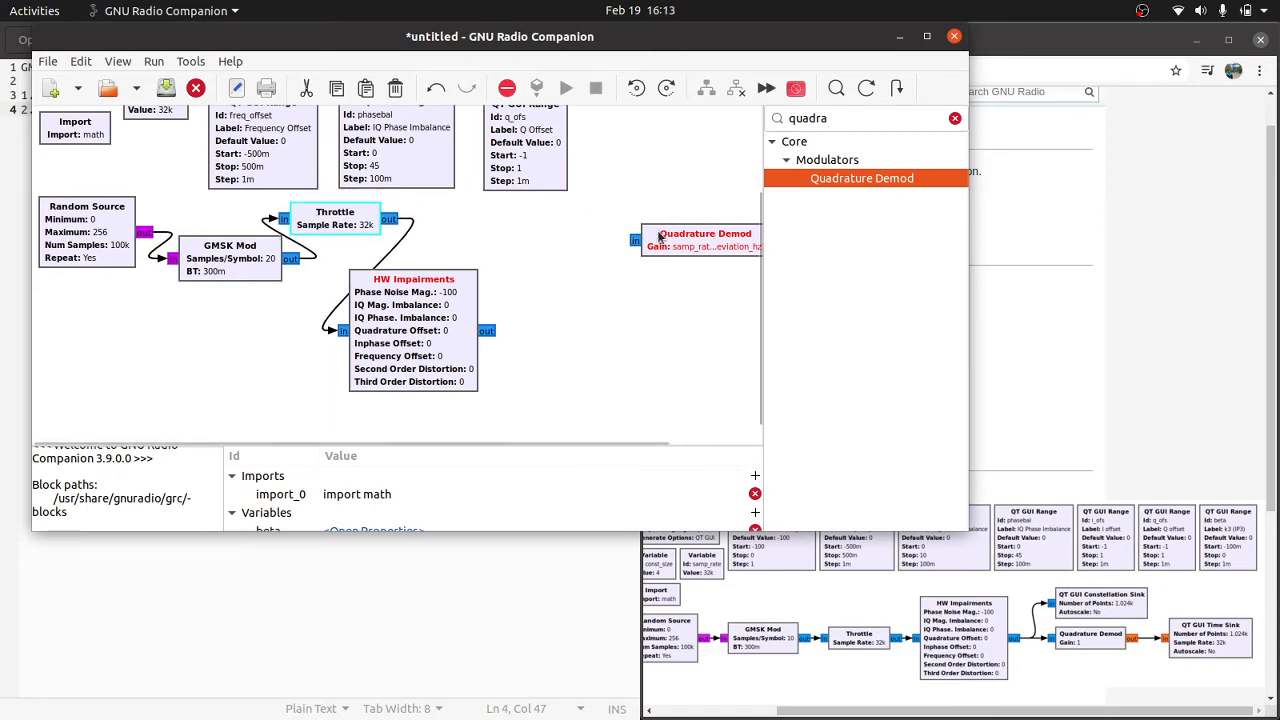
Step: Move the Quadrature Demod block beside HW Impairments and connect HW Impairments' output to its input
left_click_drag(700, 236, 581, 289)
left_click(493, 267)
left_click(504, 250)
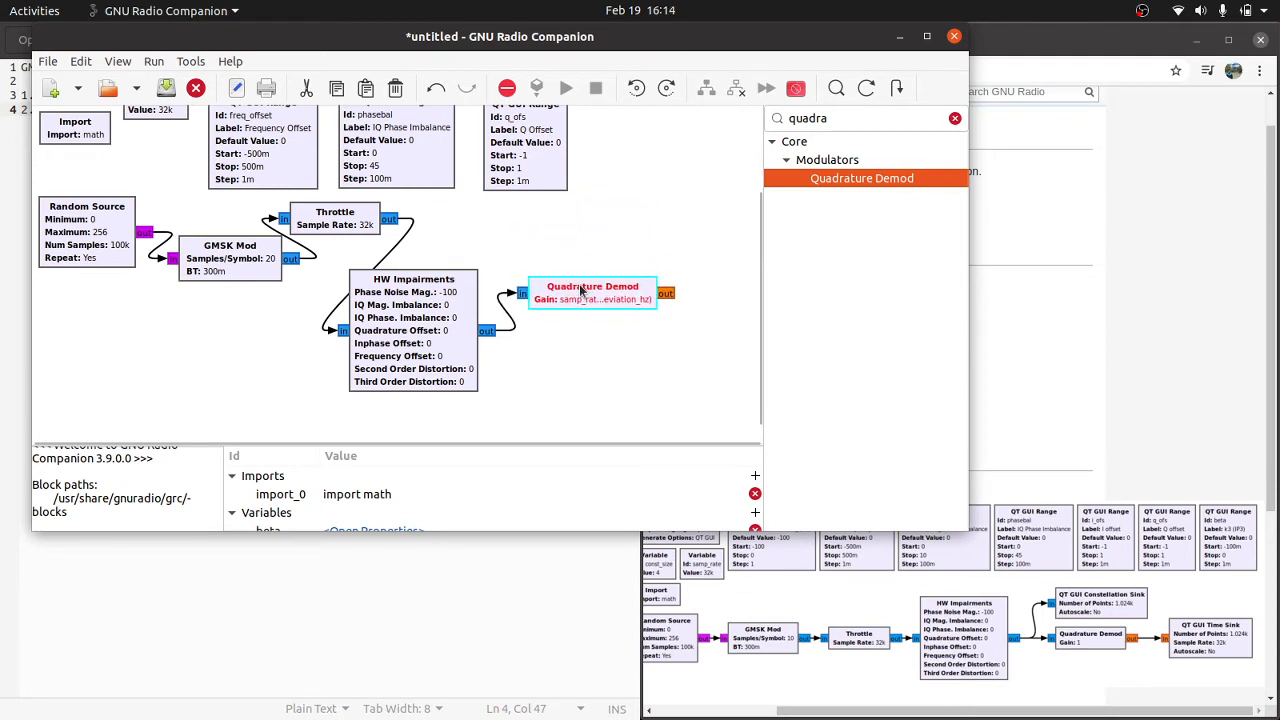
Step: Inspect the Quadrature Demod block's gain expression and close its properties without changing it
double_click(581, 289)
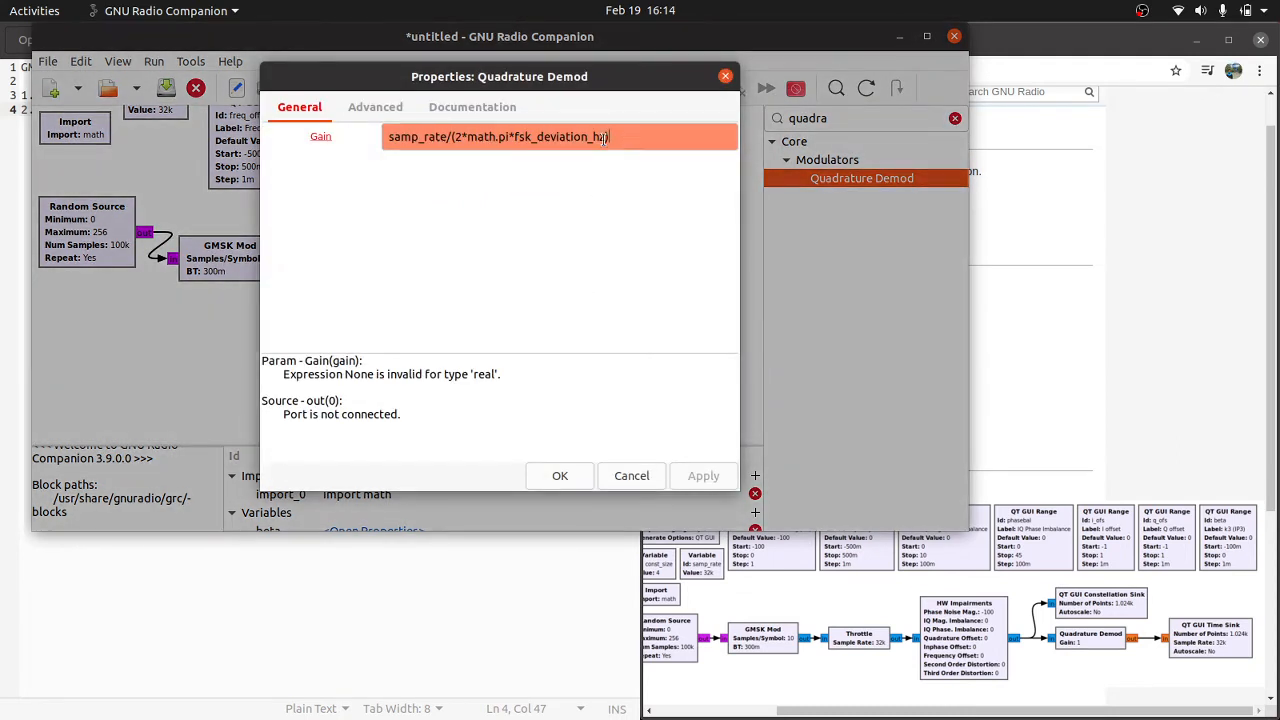
left_click_drag(605, 137, 388, 133)
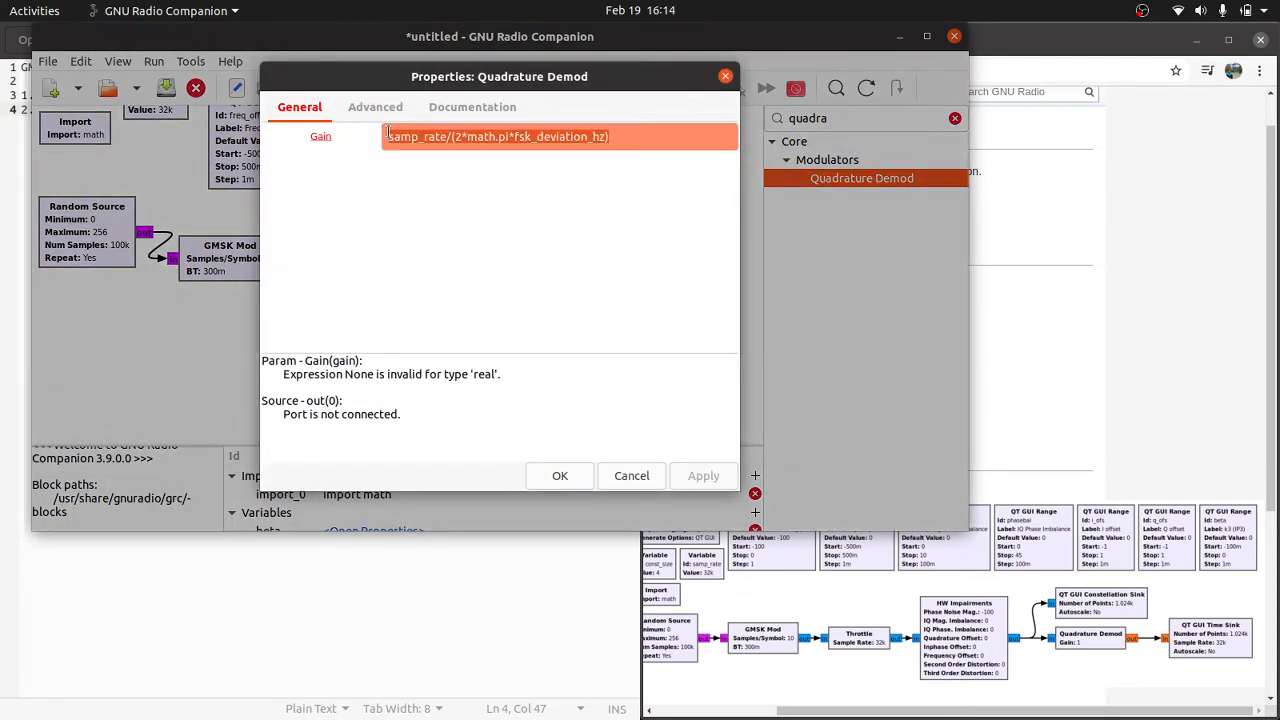
left_click(725, 76)
scroll(656, 183, "up", 3)
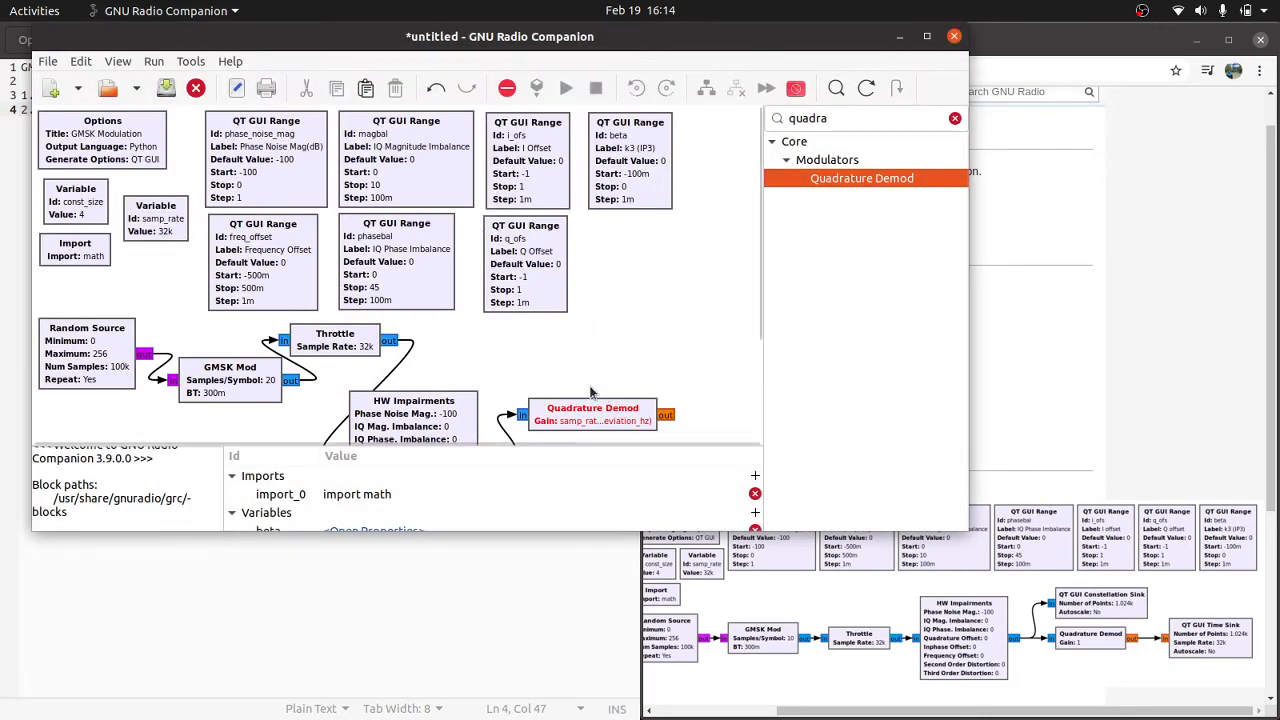
Step: Search the block library for "gui con", add a QT GUI Constellation Sink above Quadrature Demod, and connect HW Impairments' output to it
double_click(820, 118)
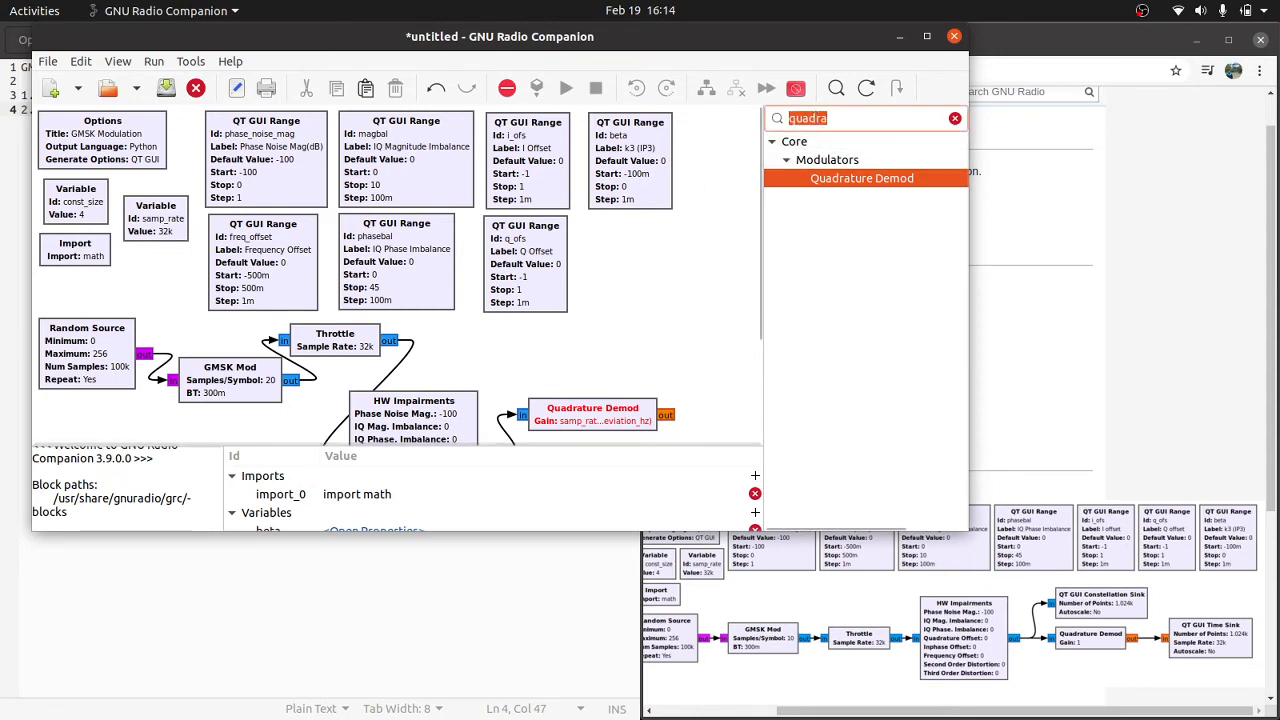
type("gui con")
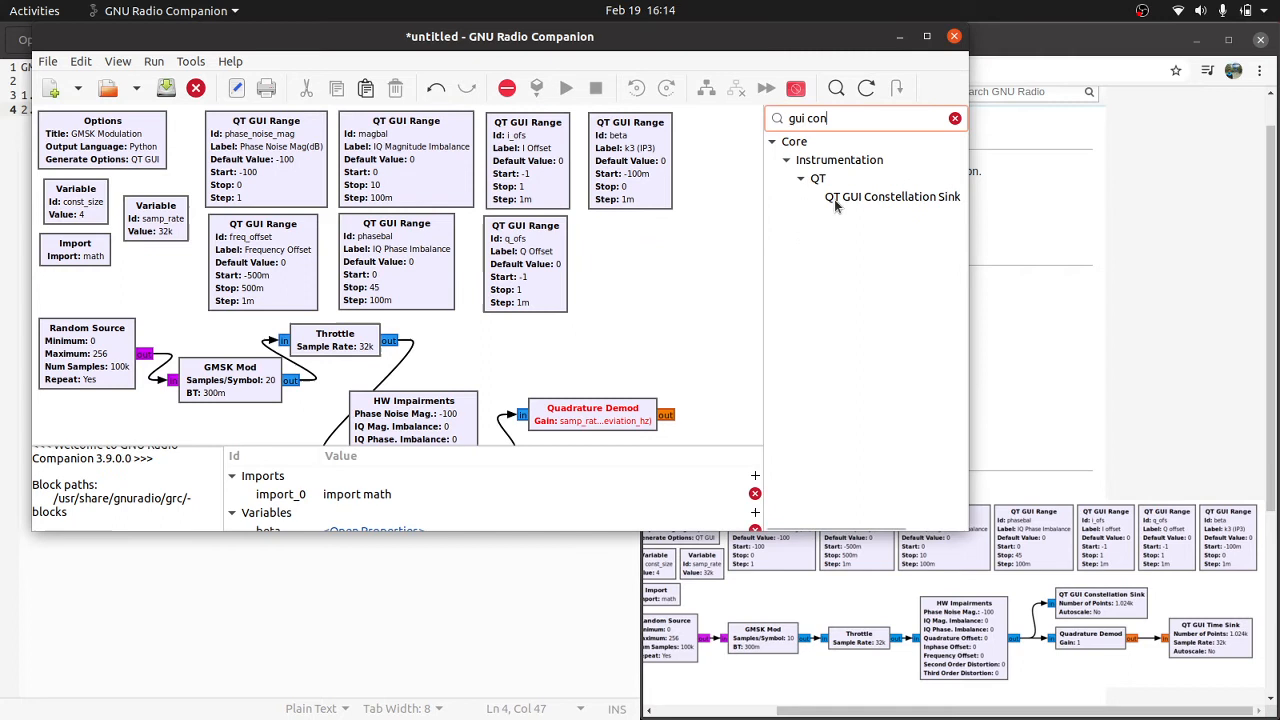
left_click_drag(840, 196, 569, 338)
scroll(508, 414, "down", 1)
left_click(502, 343)
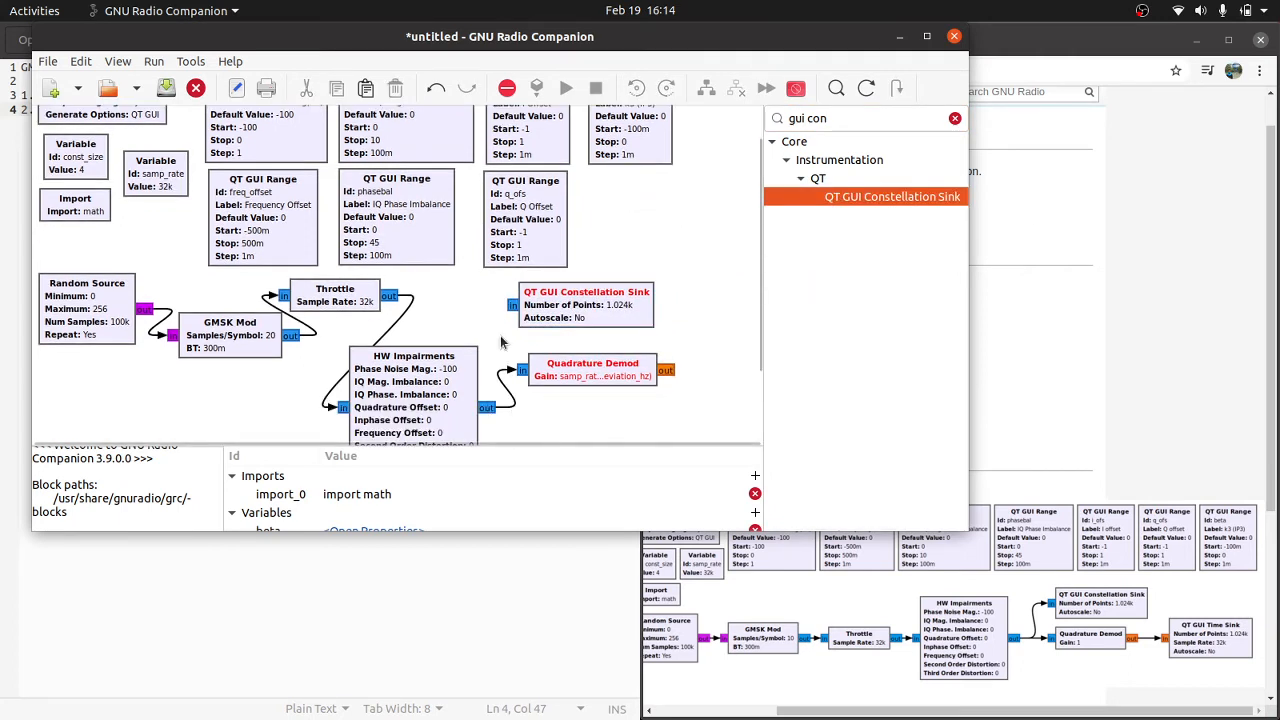
left_click(512, 306)
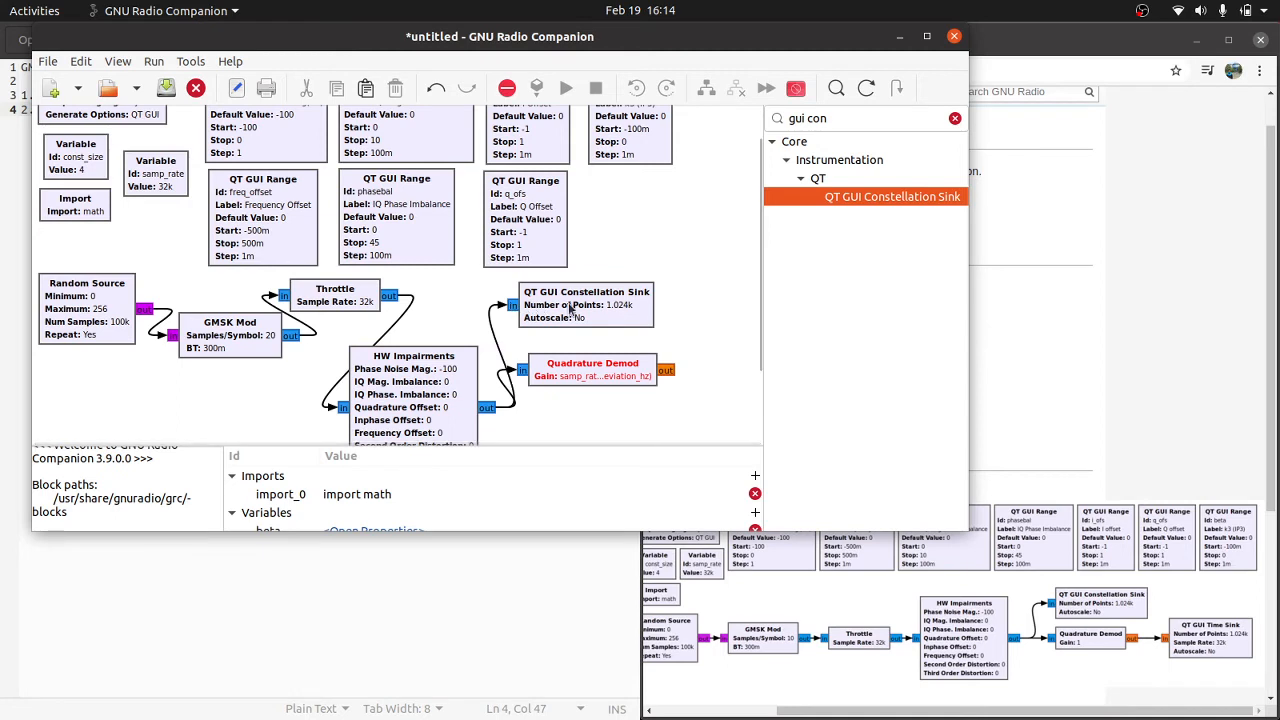
Step: Search the block library for "gui time" and add a QT GUI Time Sink to the flowgraph
left_click(842, 120)
key("BackSpace")
key("BackSpace")
key("BackSpace")
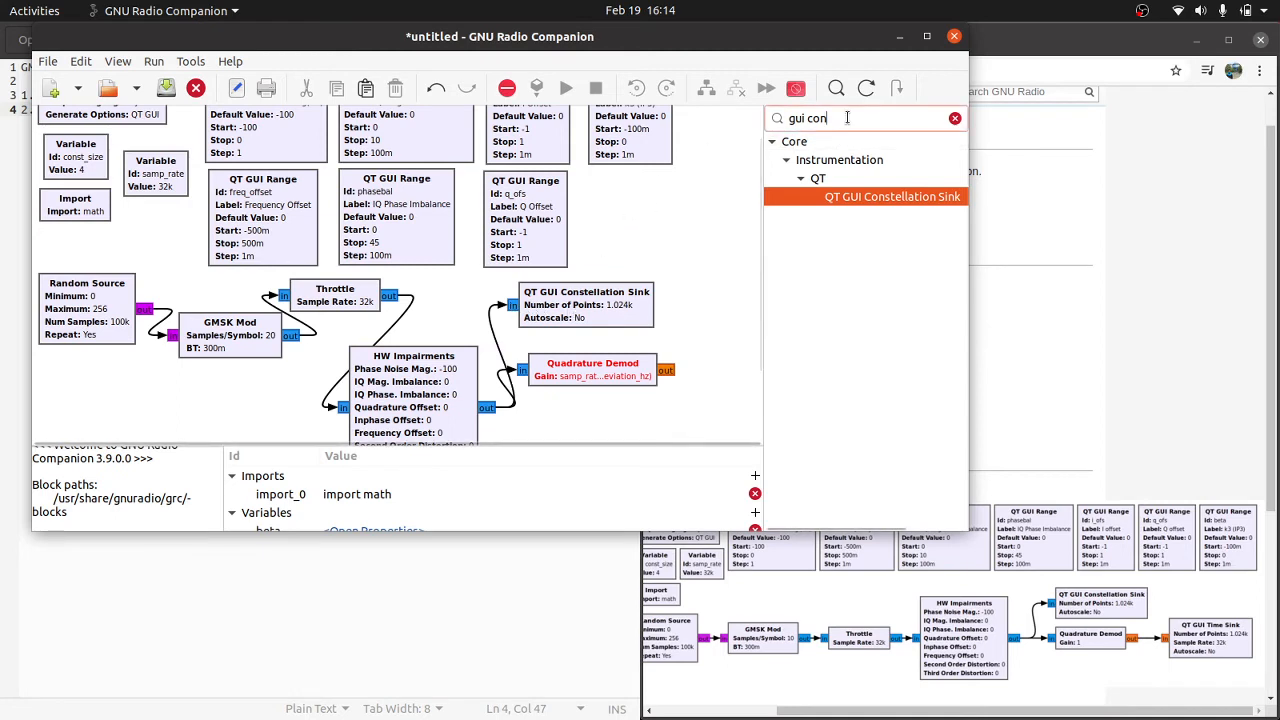
type("time")
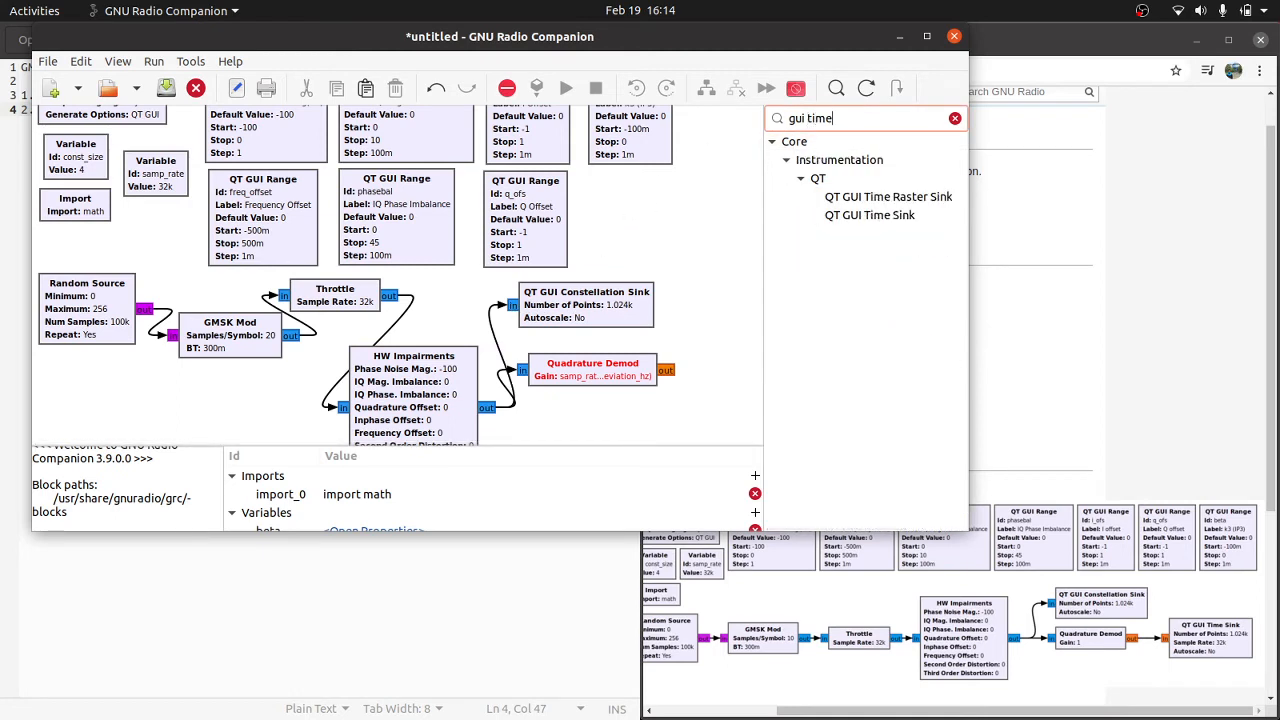
left_click_drag(857, 215, 687, 350)
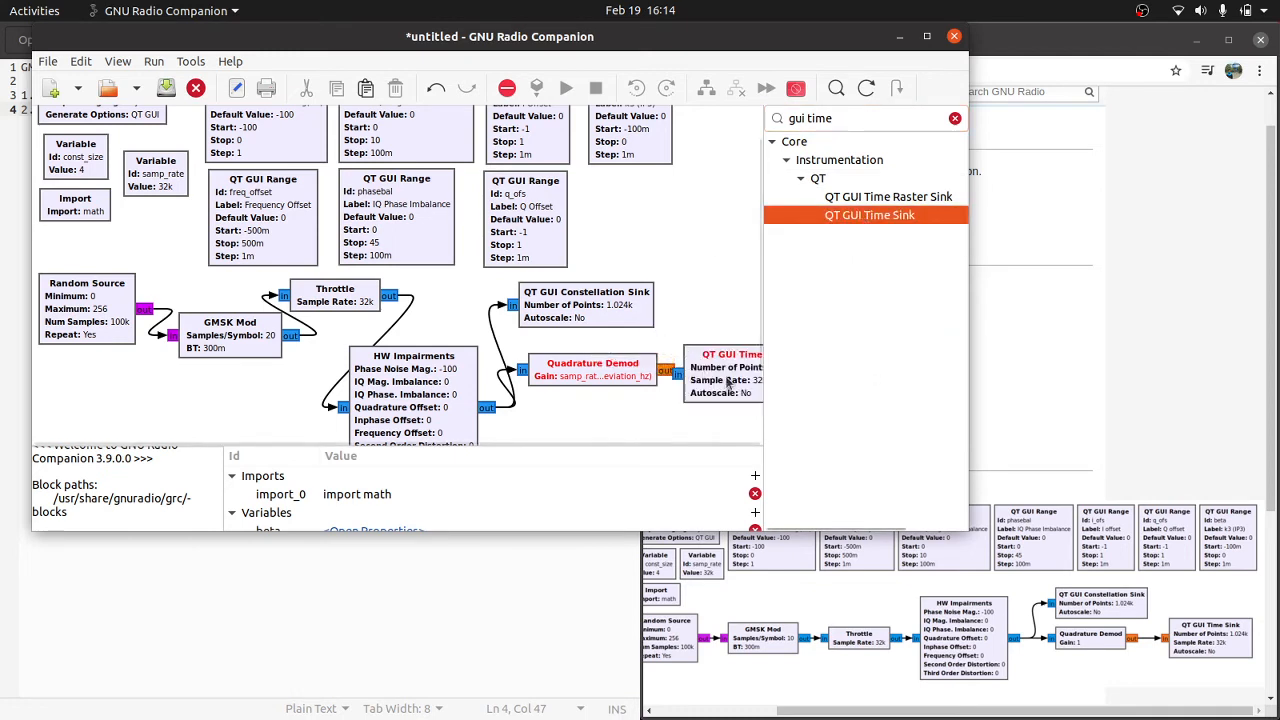
Step: Connect Quadrature Demod's output to the QT GUI Time Sink and shift the sink closer to the q_ofs range block
left_click(674, 382)
left_click(635, 229)
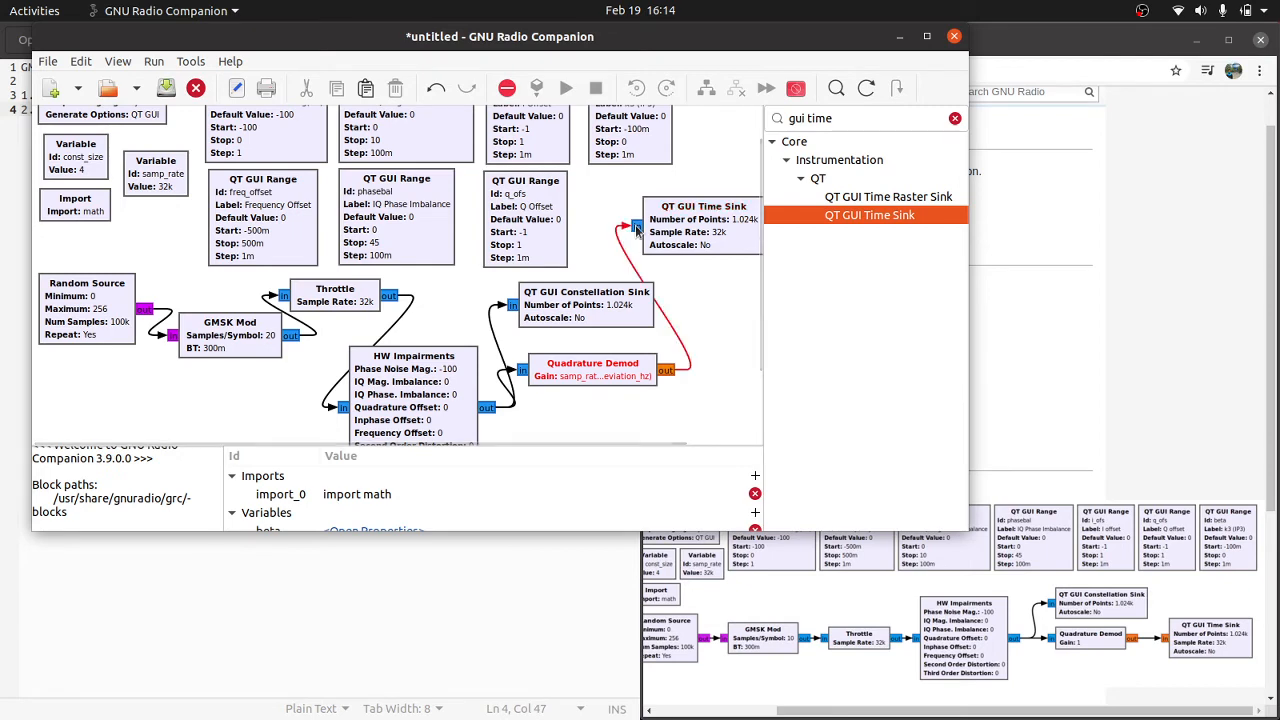
left_click_drag(690, 216, 638, 215)
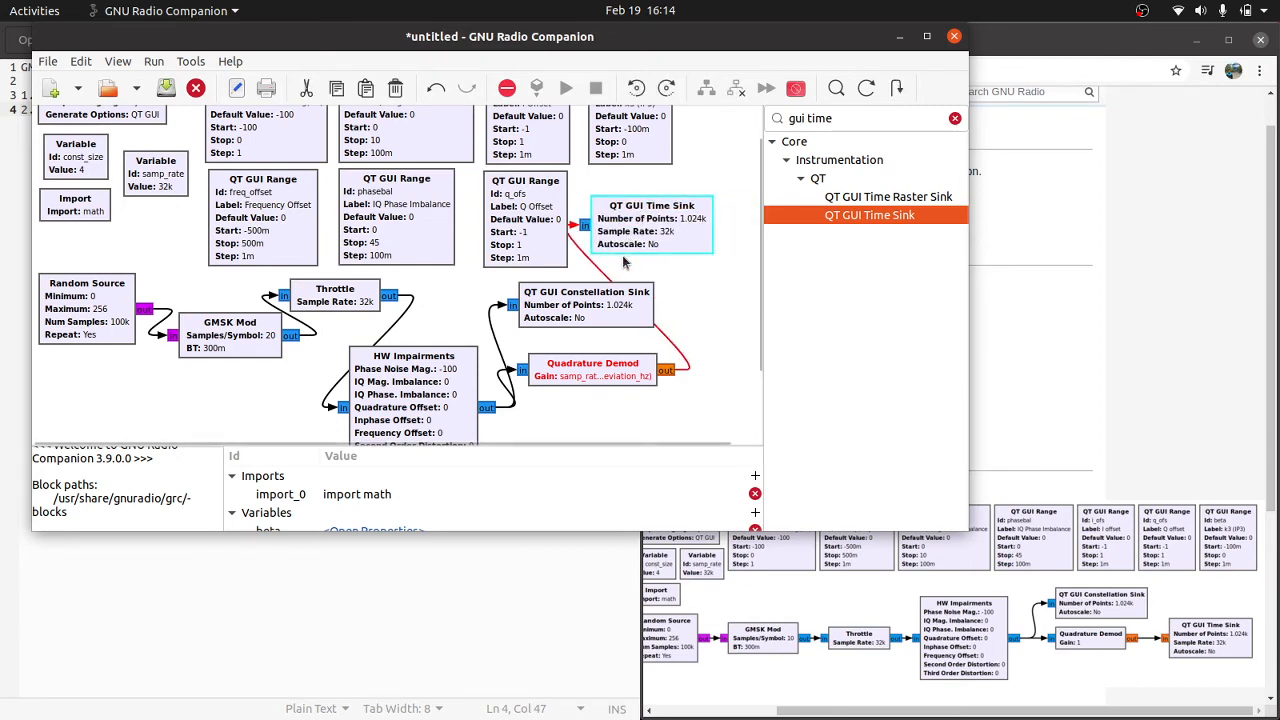
Step: Open the Quadrature Demod block's properties at its gain expression
double_click(600, 362)
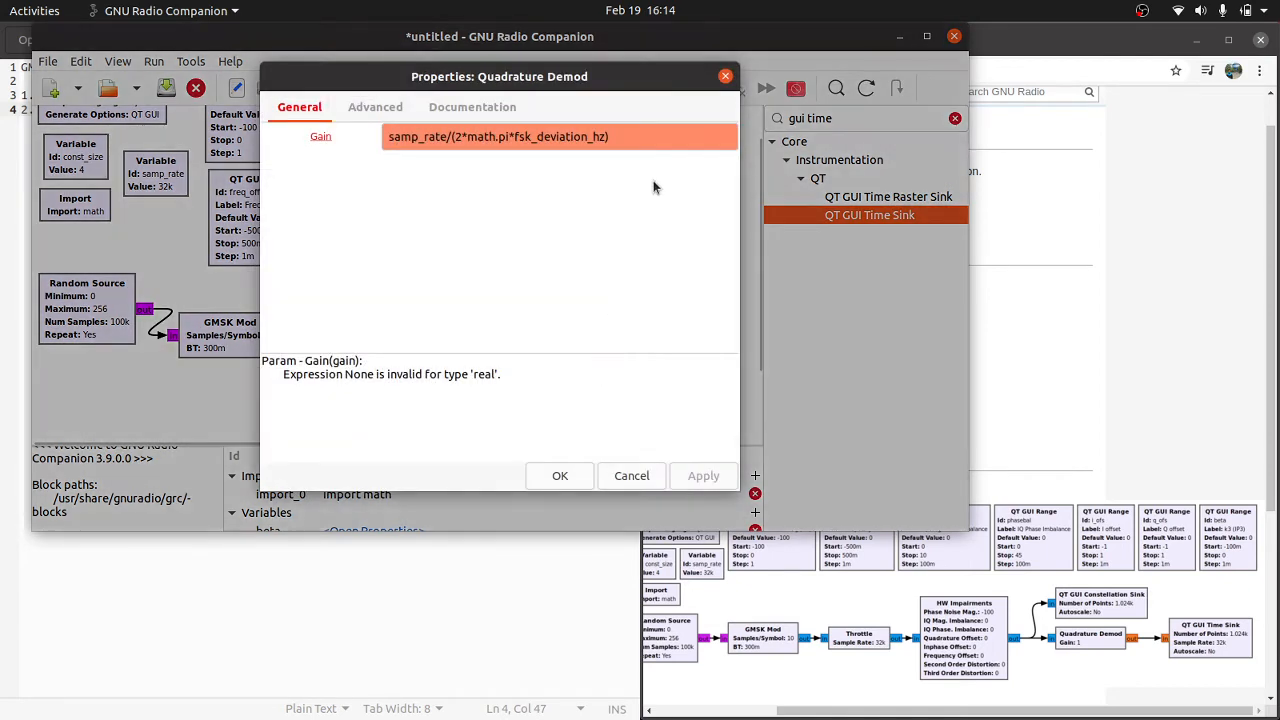
left_click(637, 130)
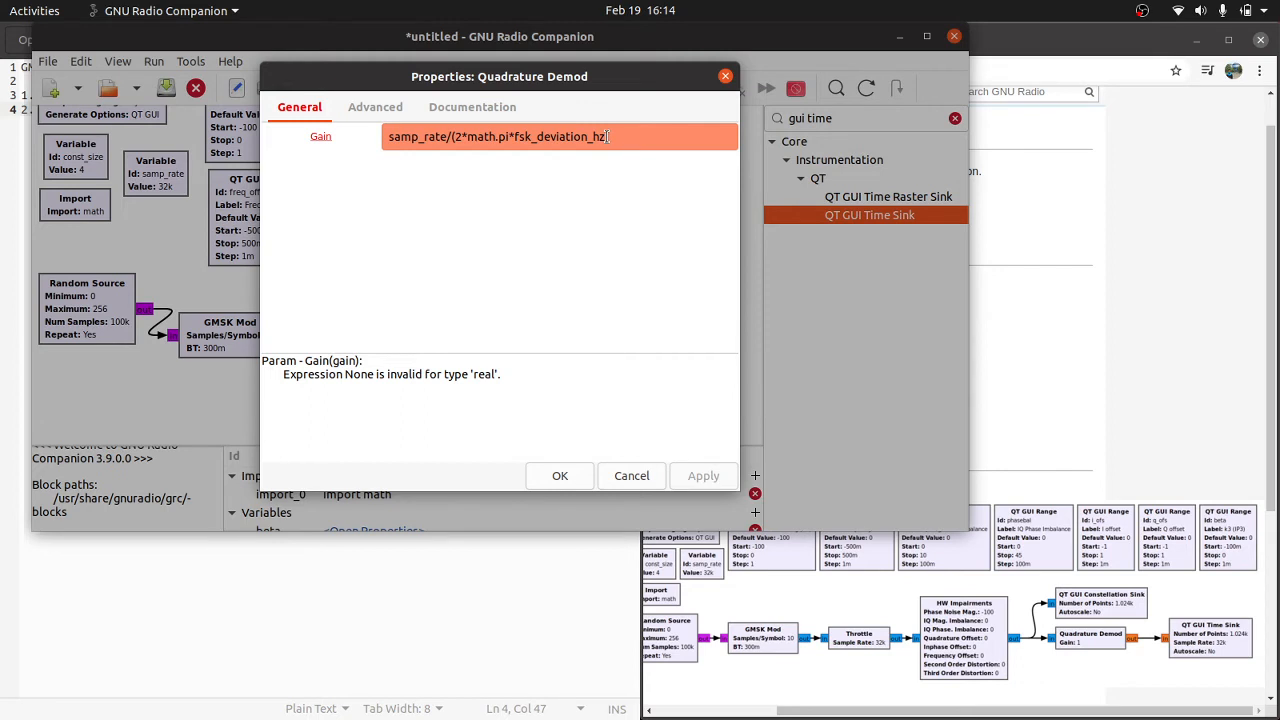
Step: Switch to the GMSK Mod wiki page in Chrome and examine its linked block definition file, returning to the wiki
left_click(1003, 180)
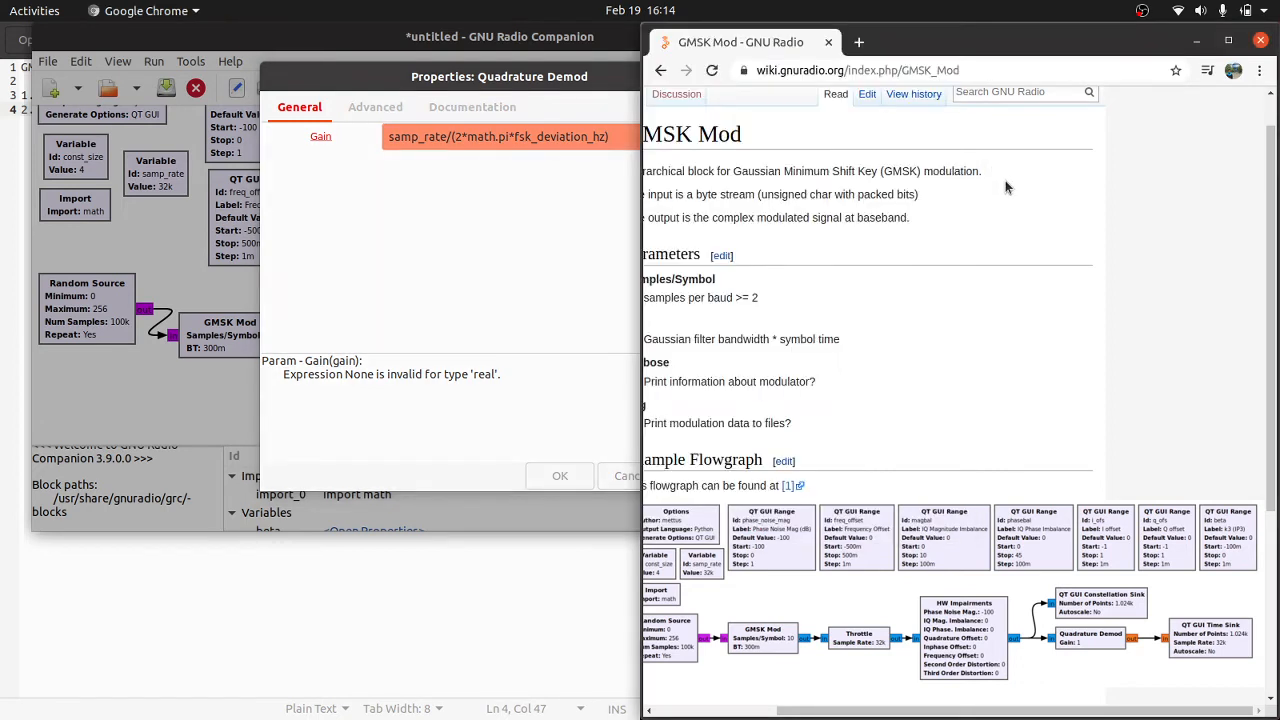
right_click(1006, 187)
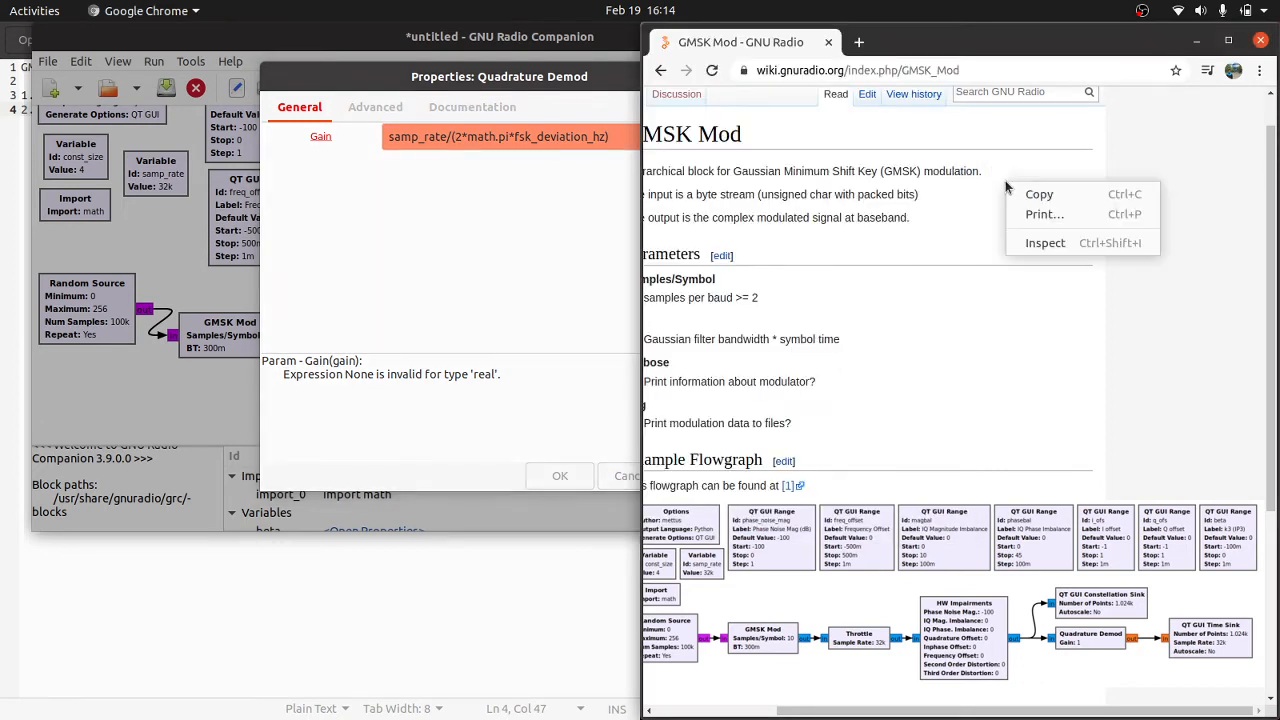
left_click(841, 323)
scroll(841, 323, "left", 3)
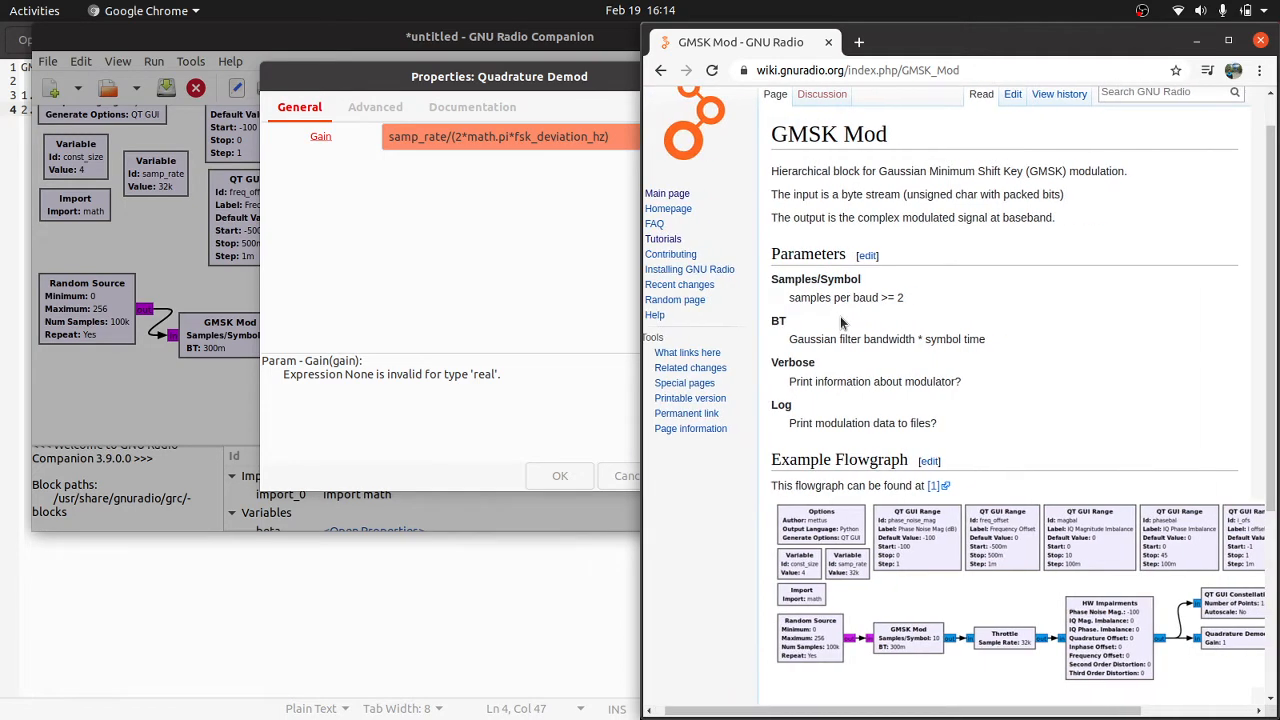
scroll(841, 323, "down", 5)
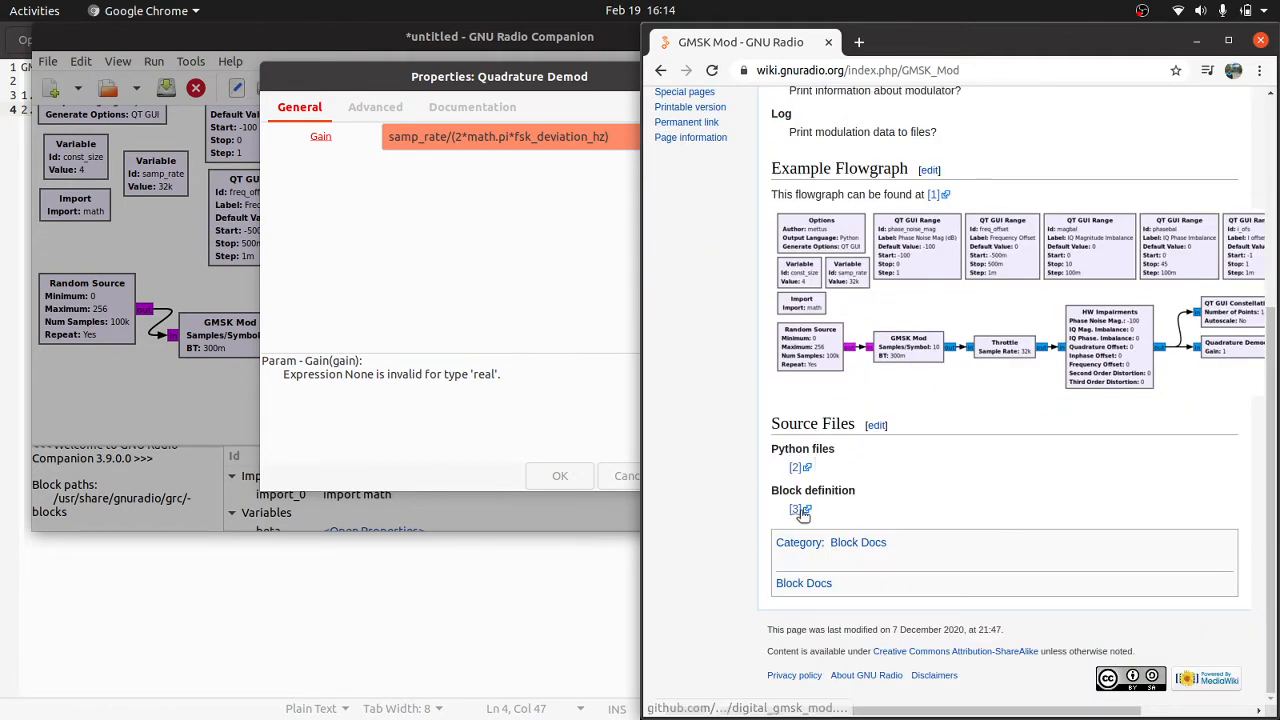
left_click(799, 513)
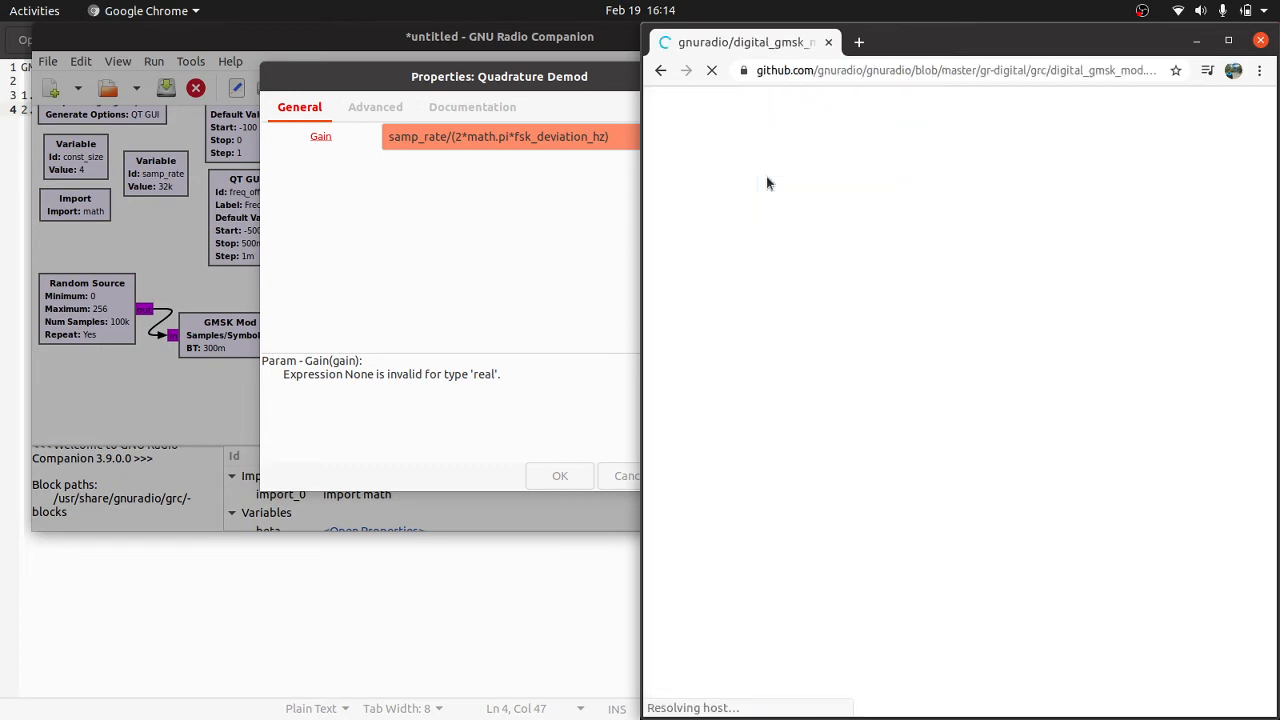
scroll(766, 176, "down", 5)
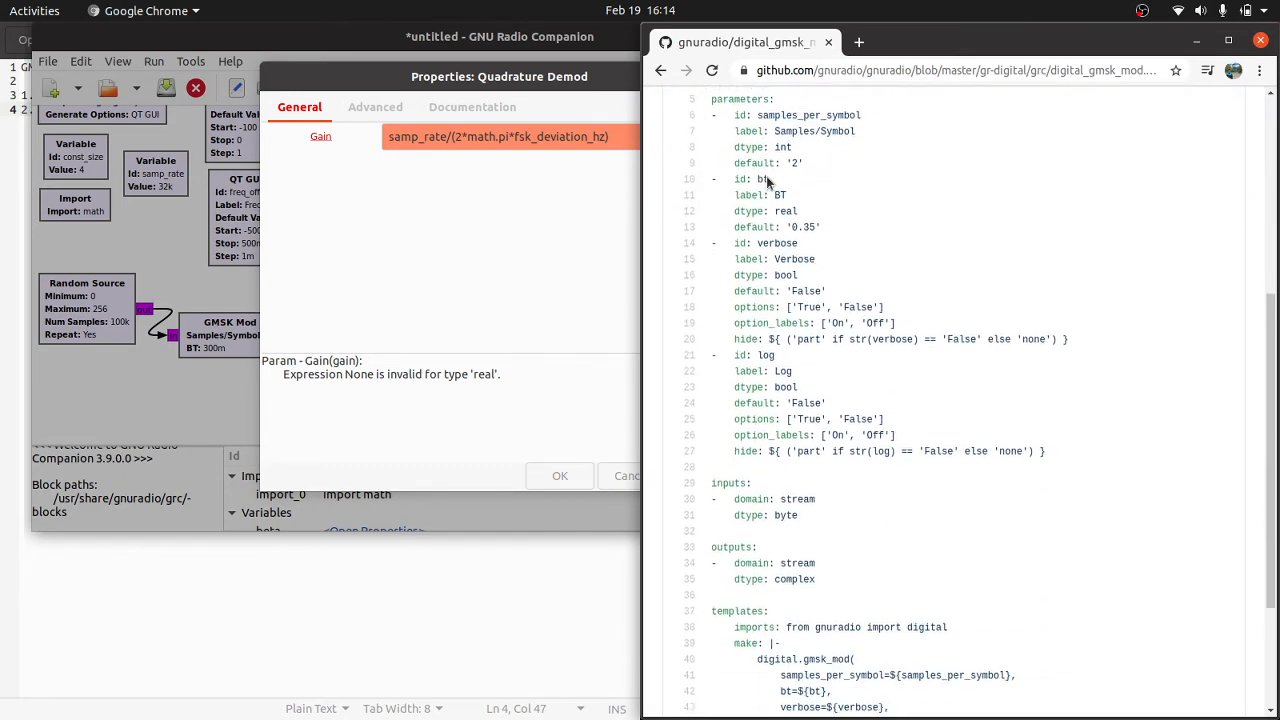
scroll(766, 176, "down", 3)
scroll(766, 176, "up", 2)
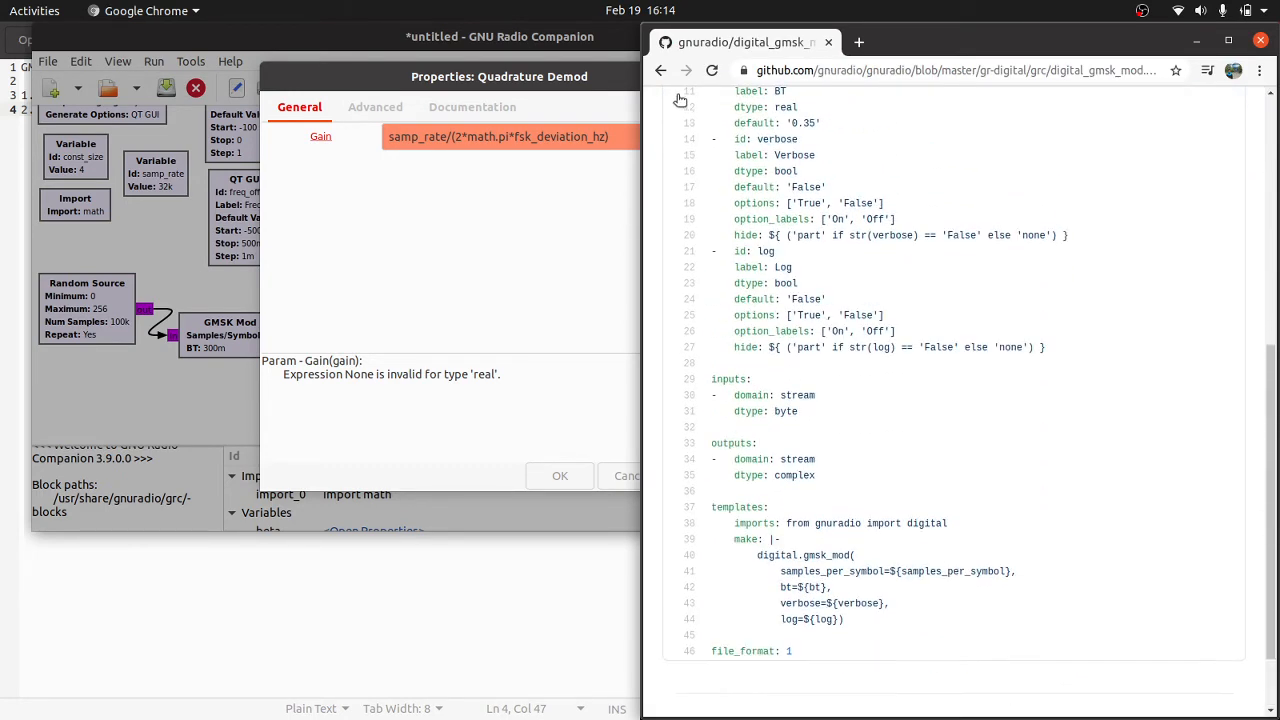
left_click(660, 71)
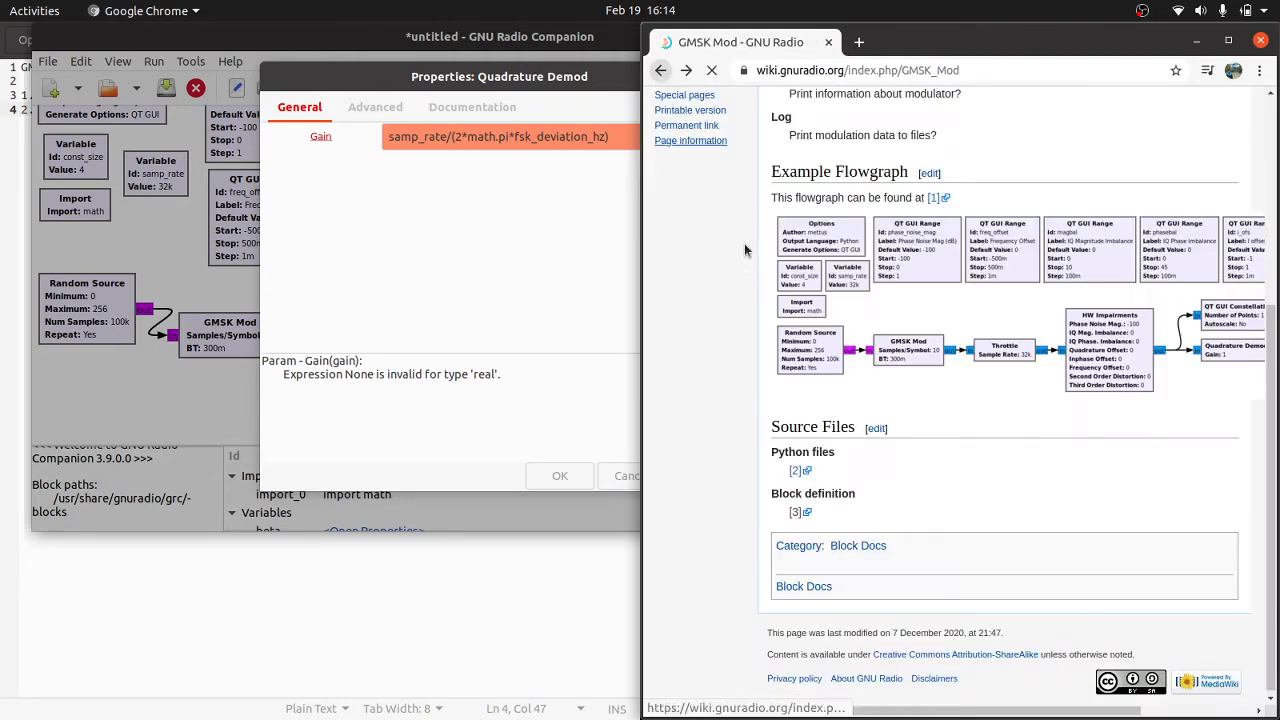
Step: Read through the linked Python source gmsk.py for the modulator and demodulator code, and return to the wiki page
left_click(796, 470)
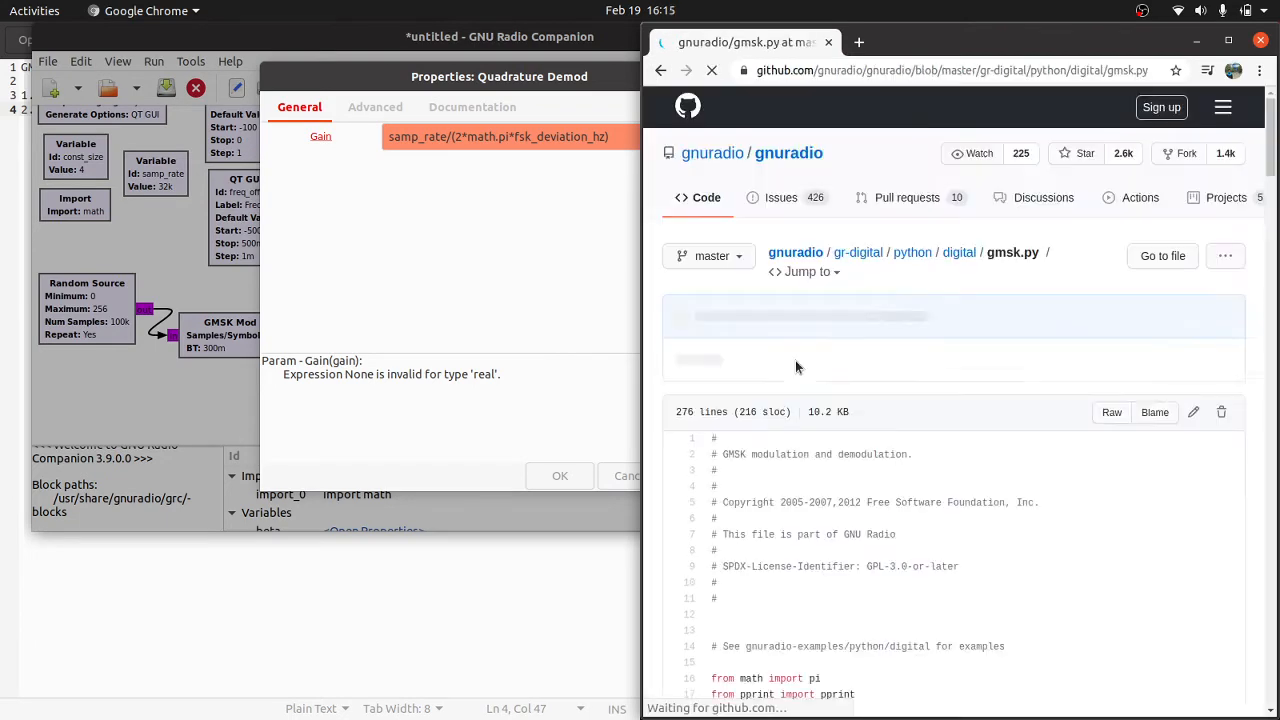
scroll(794, 420, "down", 5)
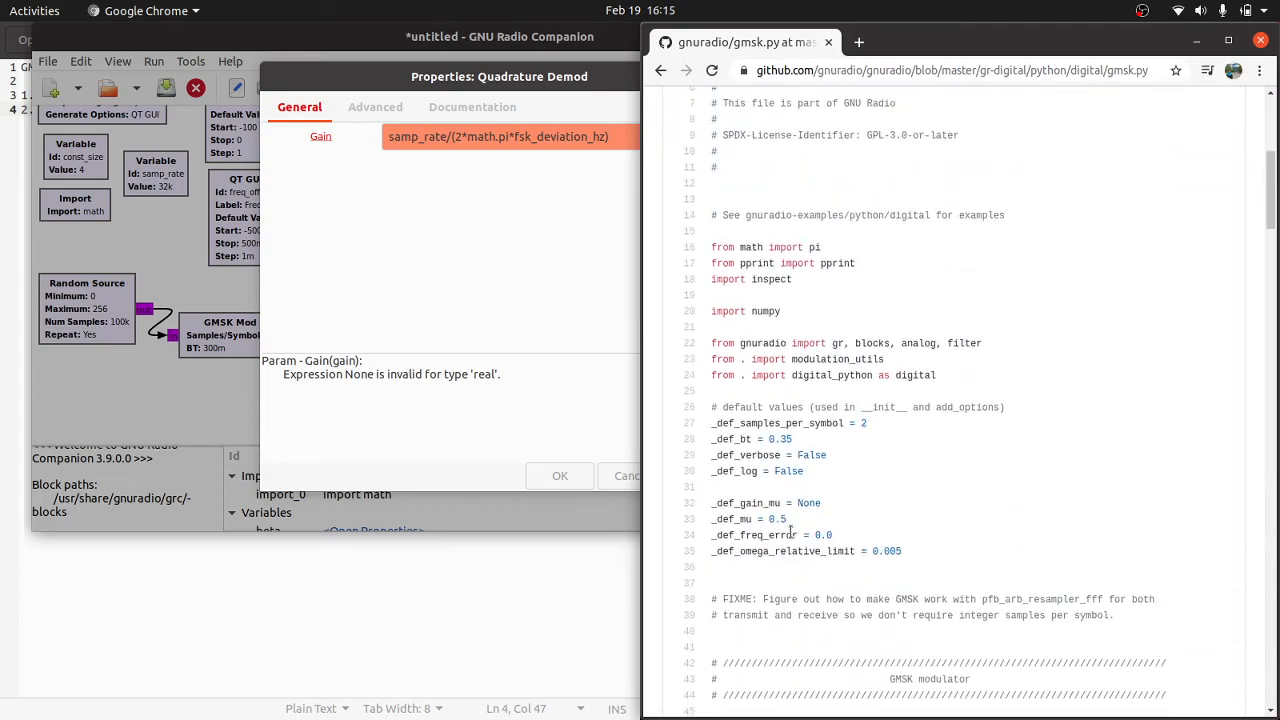
scroll(795, 500, "down", 20)
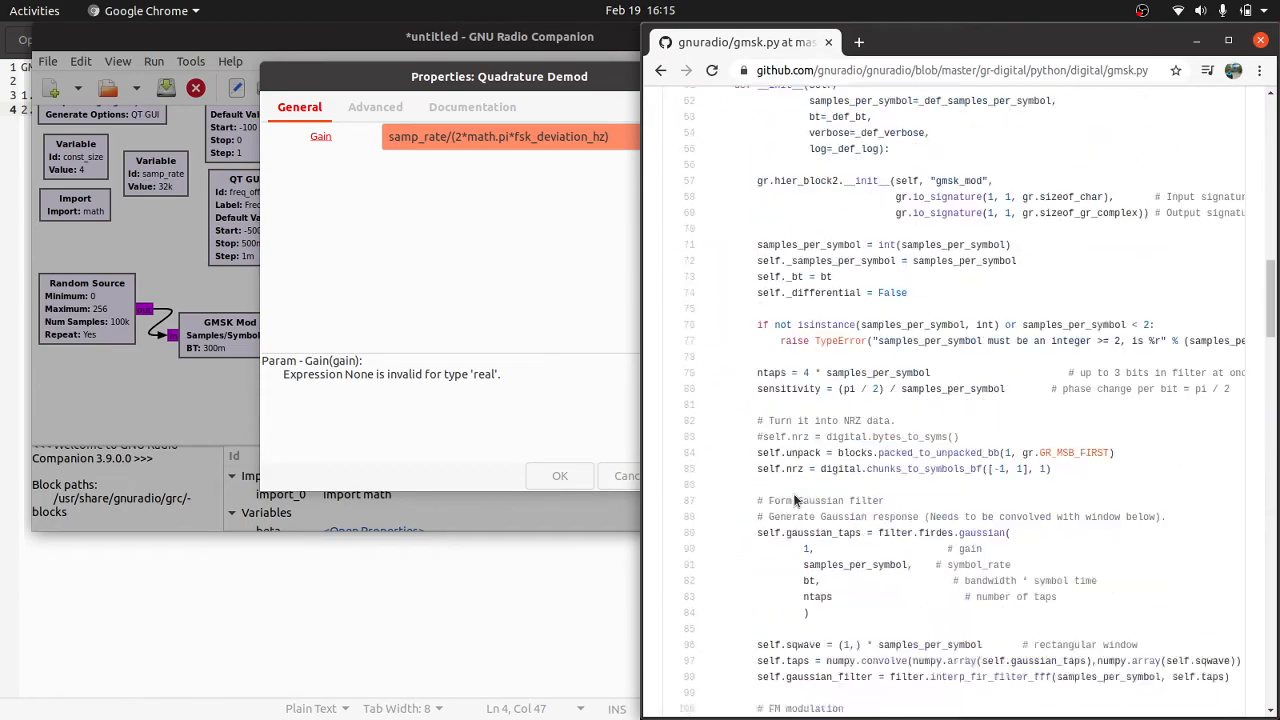
scroll(795, 500, "down", 20)
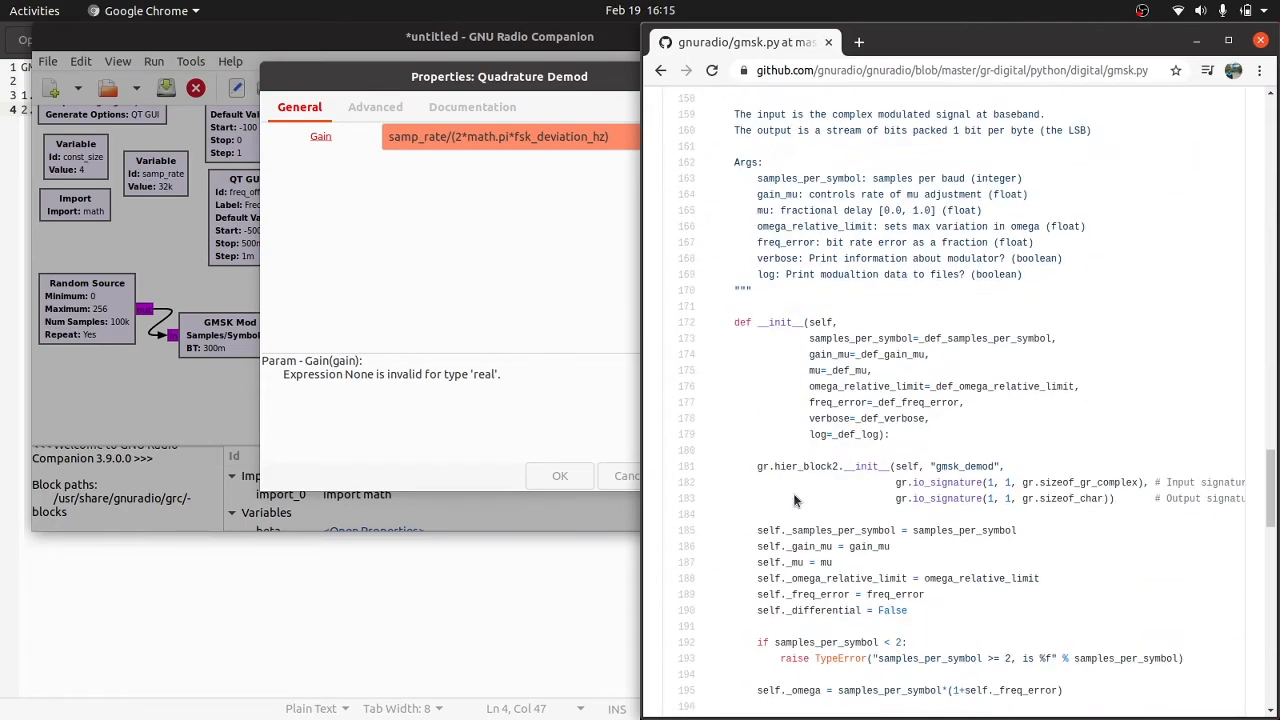
scroll(795, 500, "down", 19)
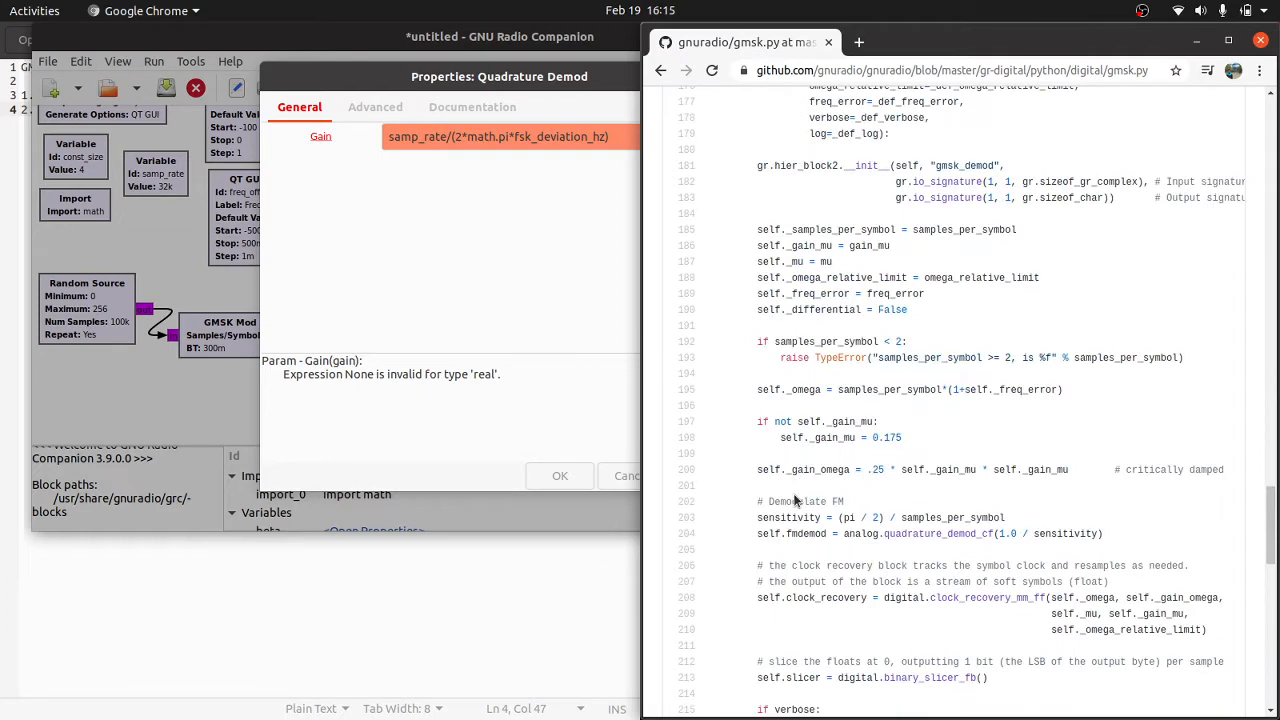
left_click(660, 70)
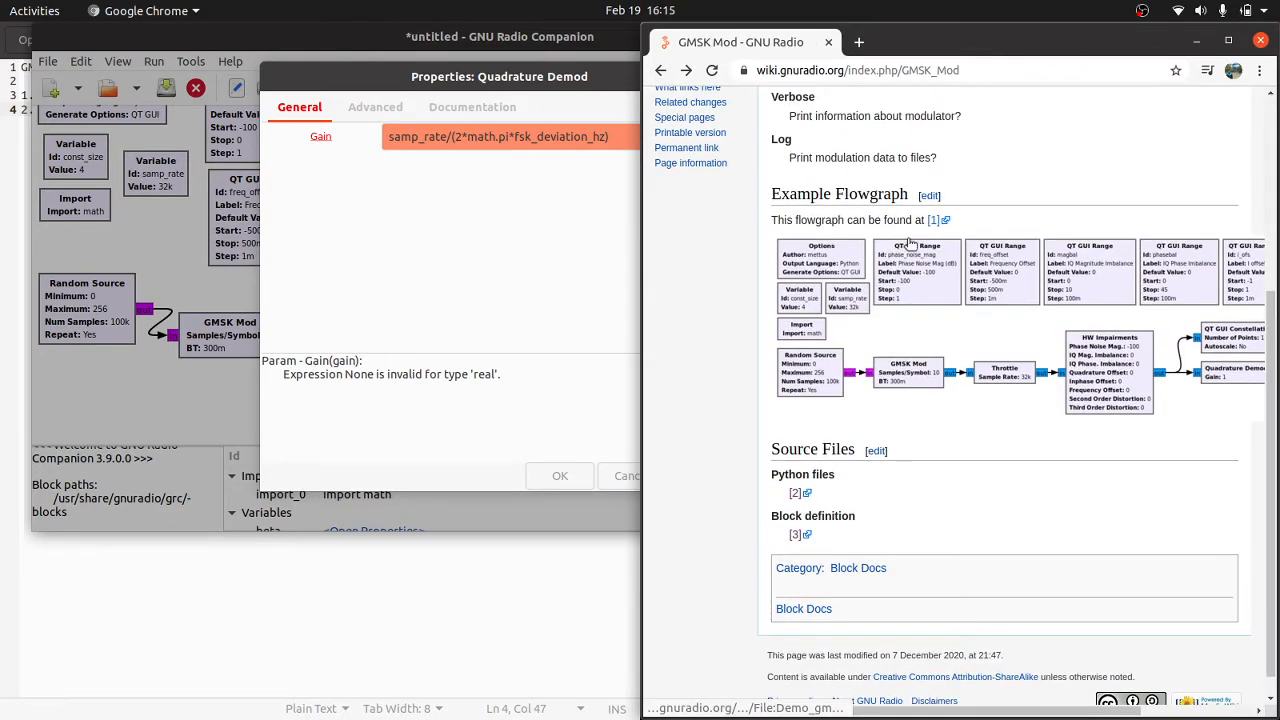
Step: Open the example flowgraph's source file on GitHub and search it for "qua" to find the quadrature demod's gain parameter
left_click(937, 220)
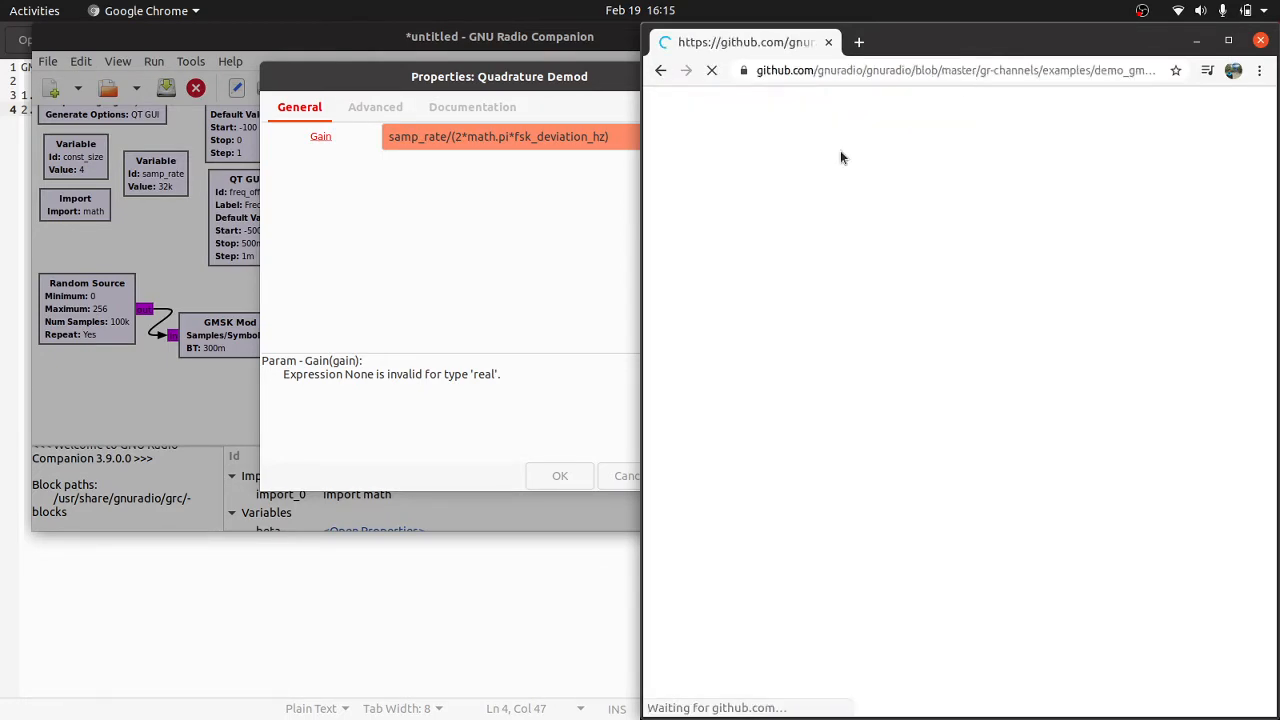
scroll(858, 401, "down", 5)
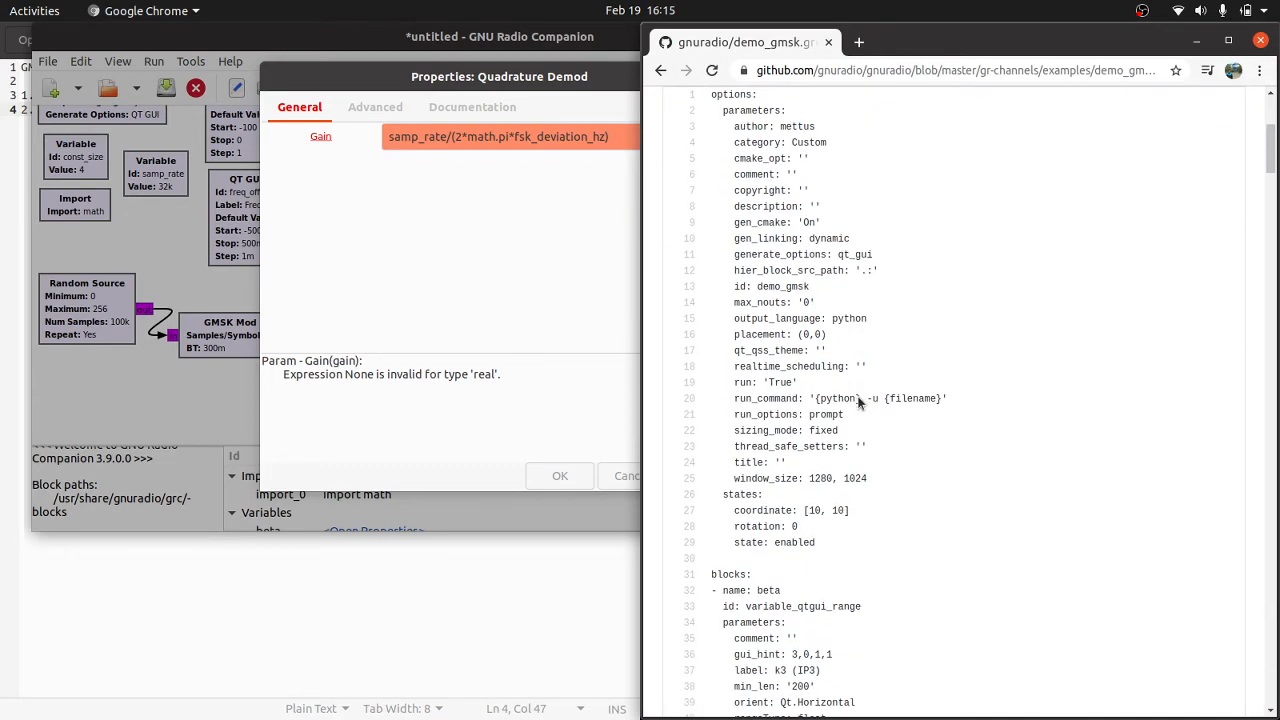
key("ctrl+f")
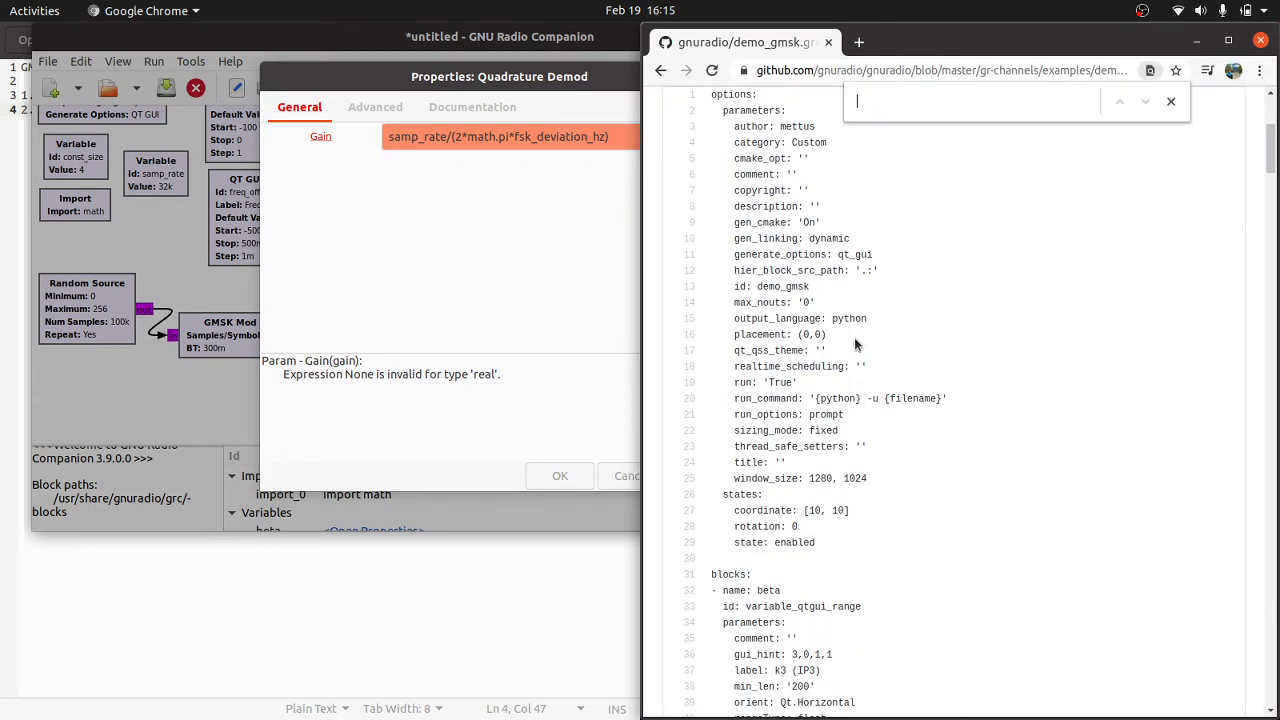
type("qua")
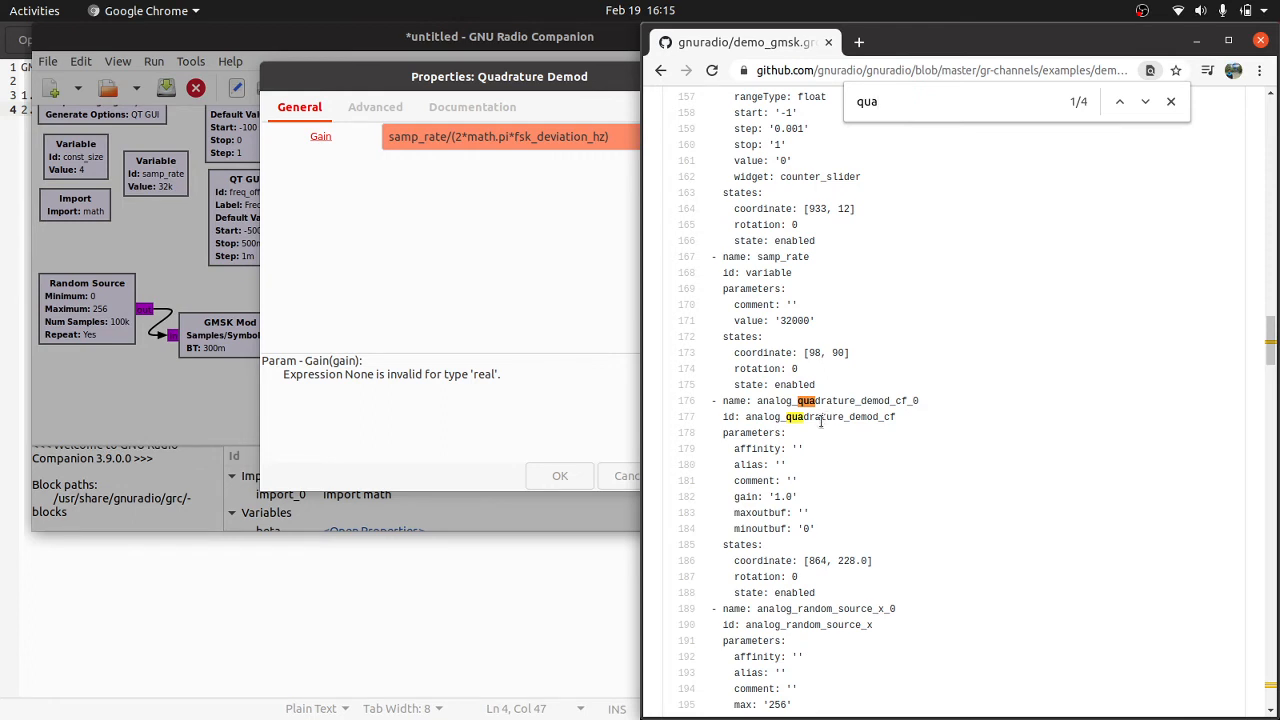
left_click(1146, 102)
left_click(1146, 102)
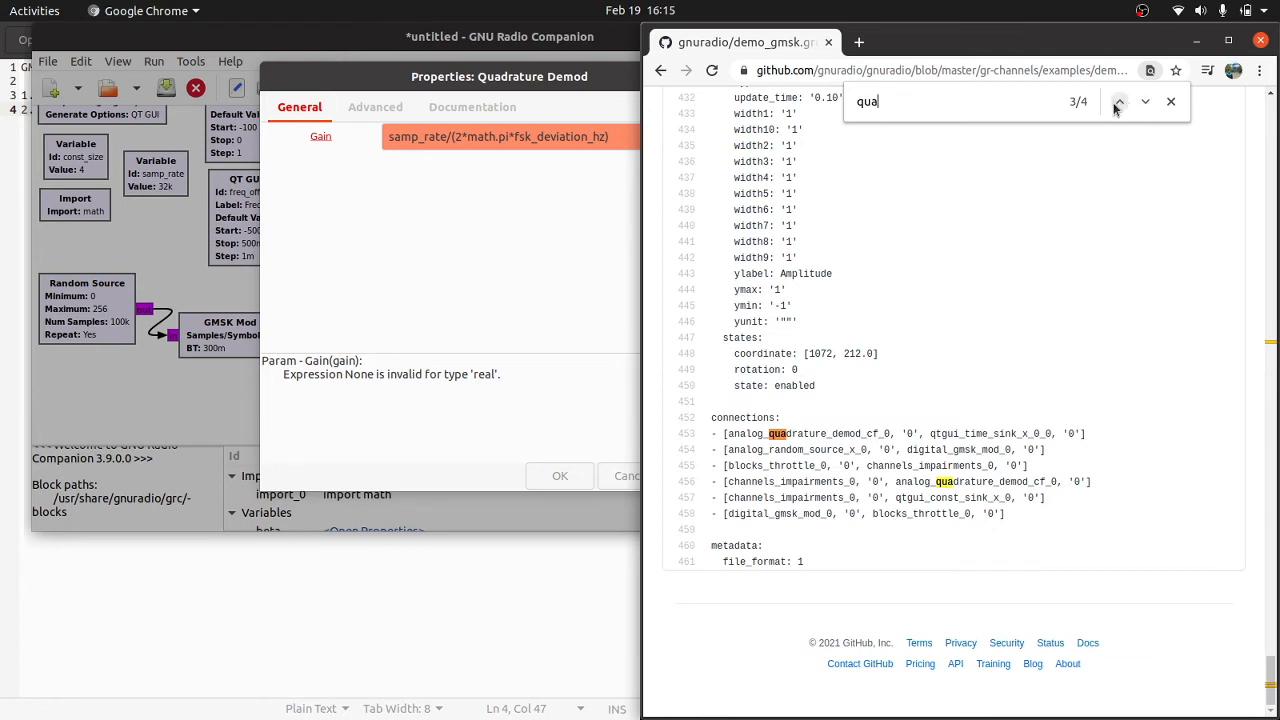
left_click(1119, 102)
left_click(1119, 102)
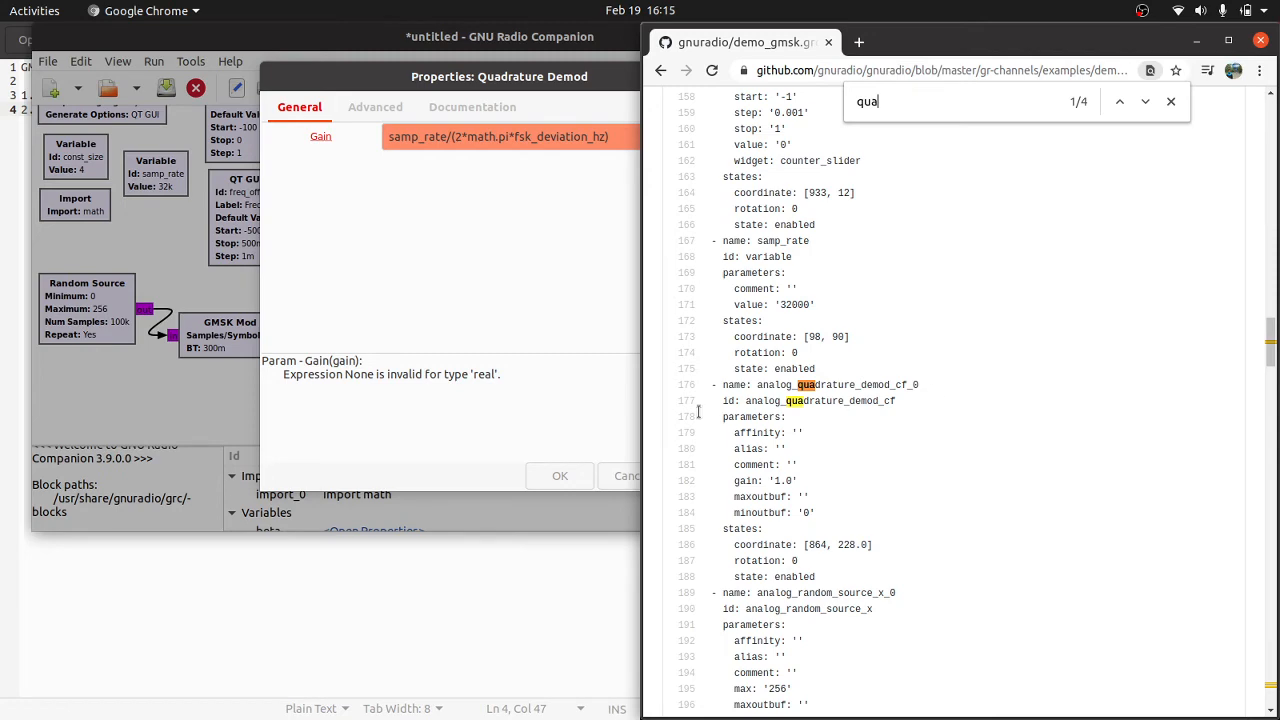
Step: Back in GNU Radio Companion, set the Quadrature Demod block's gain to 1 and accept the properties
left_click(562, 340)
left_click_drag(632, 137, 380, 137)
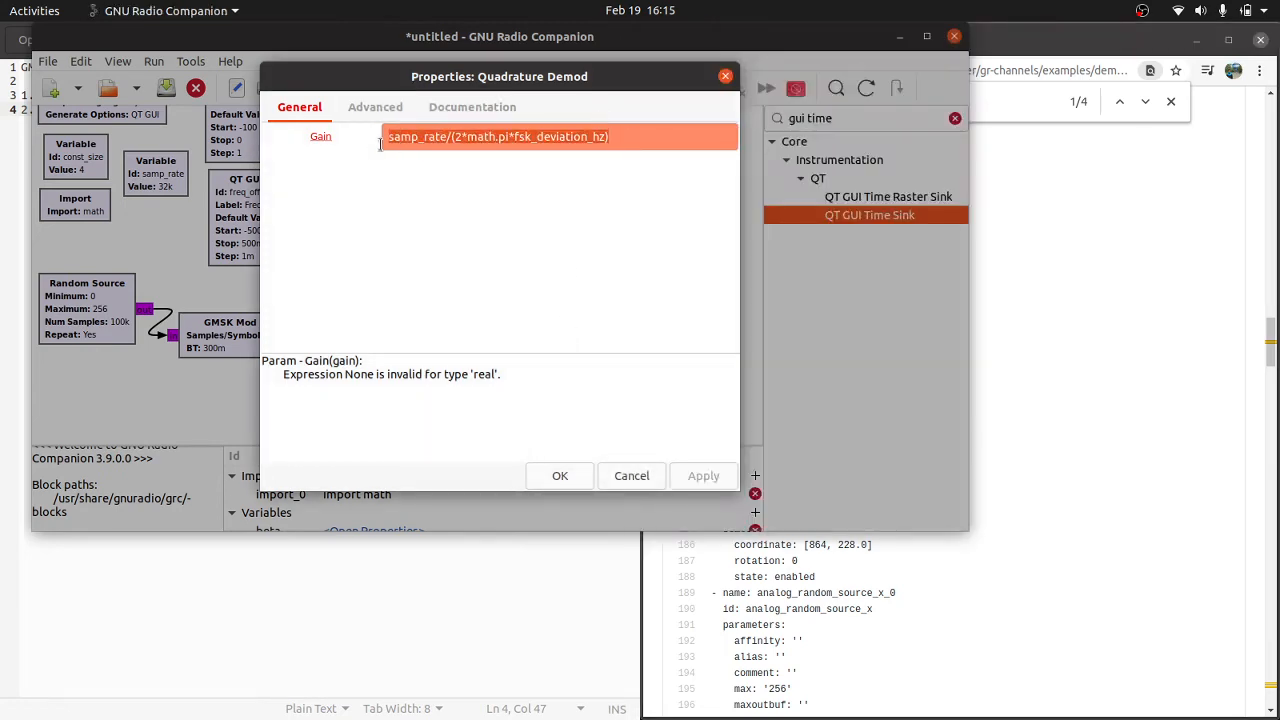
type("1")
key("Return")
Step: Switch to the example flowgraph source in Chrome and search for "beta" to examine where the parameter is used
left_click(822, 394)
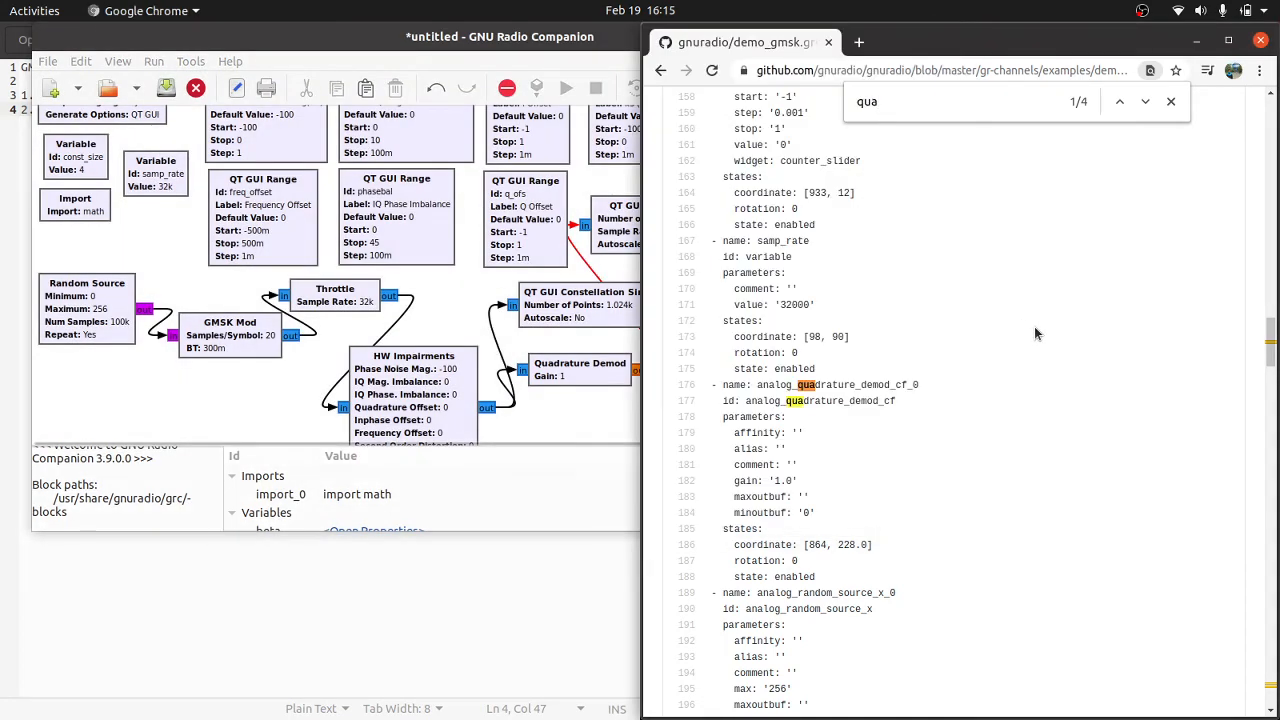
key("ctrl+f")
type("beta")
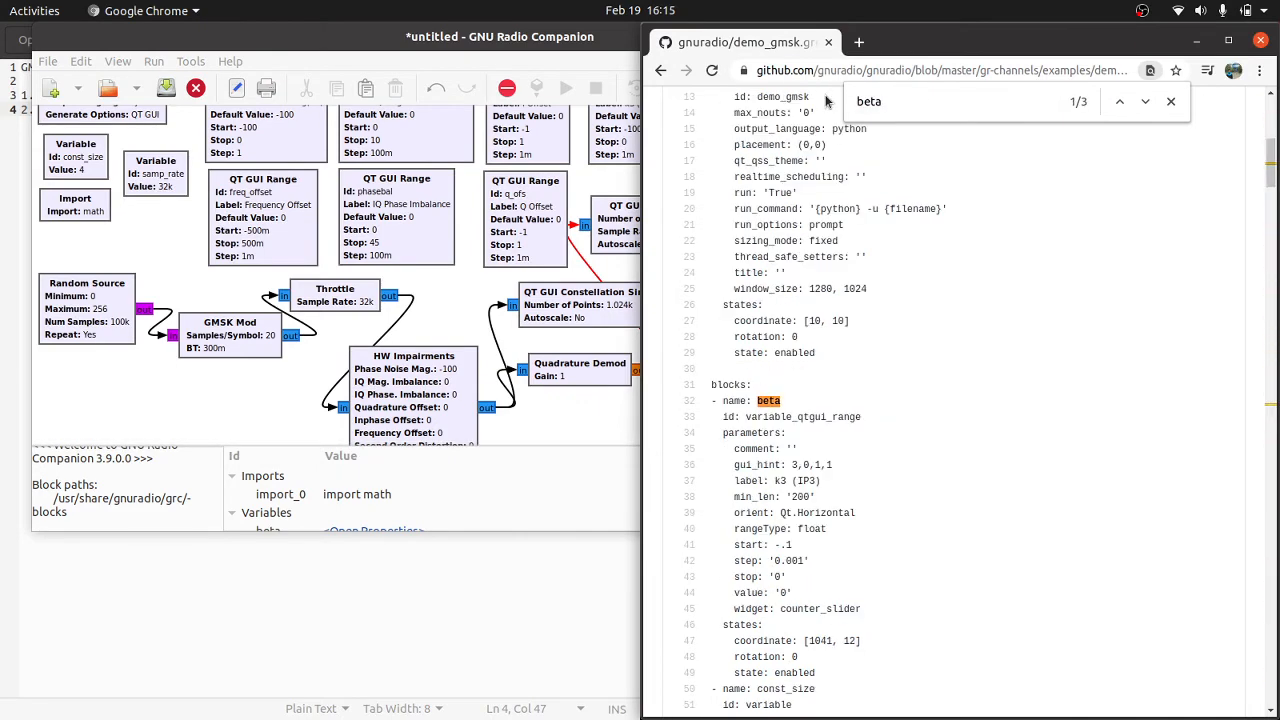
key("Return")
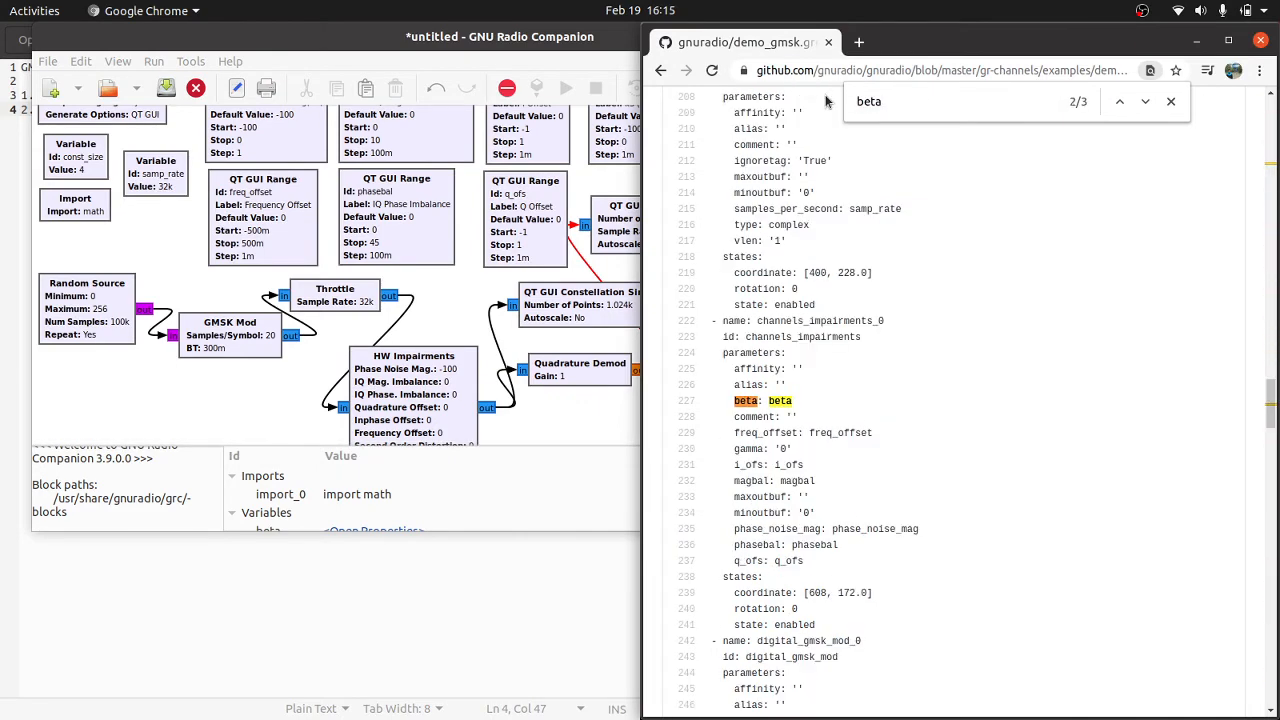
Step: Back in GNU Radio Companion, review the HW Impairments block's general, advanced and documentation properties for a beta parameter, leaving them unchanged
left_click(436, 388)
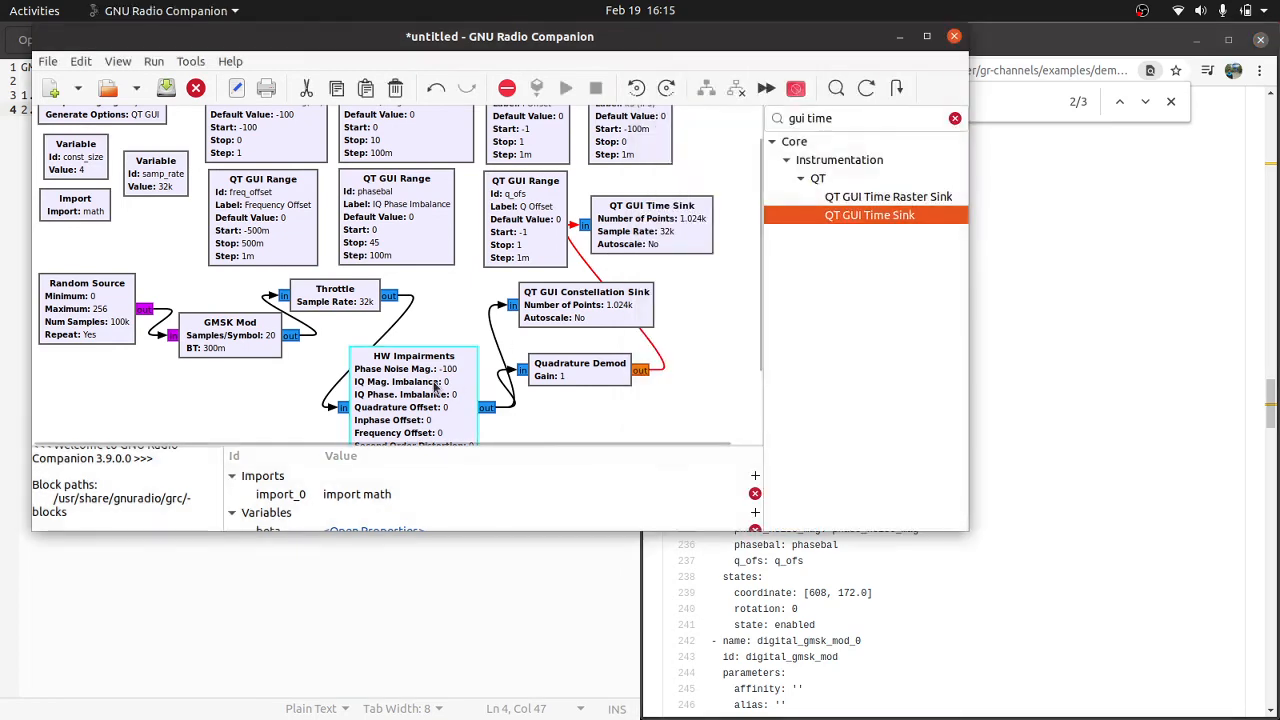
double_click(436, 388)
left_click(391, 110)
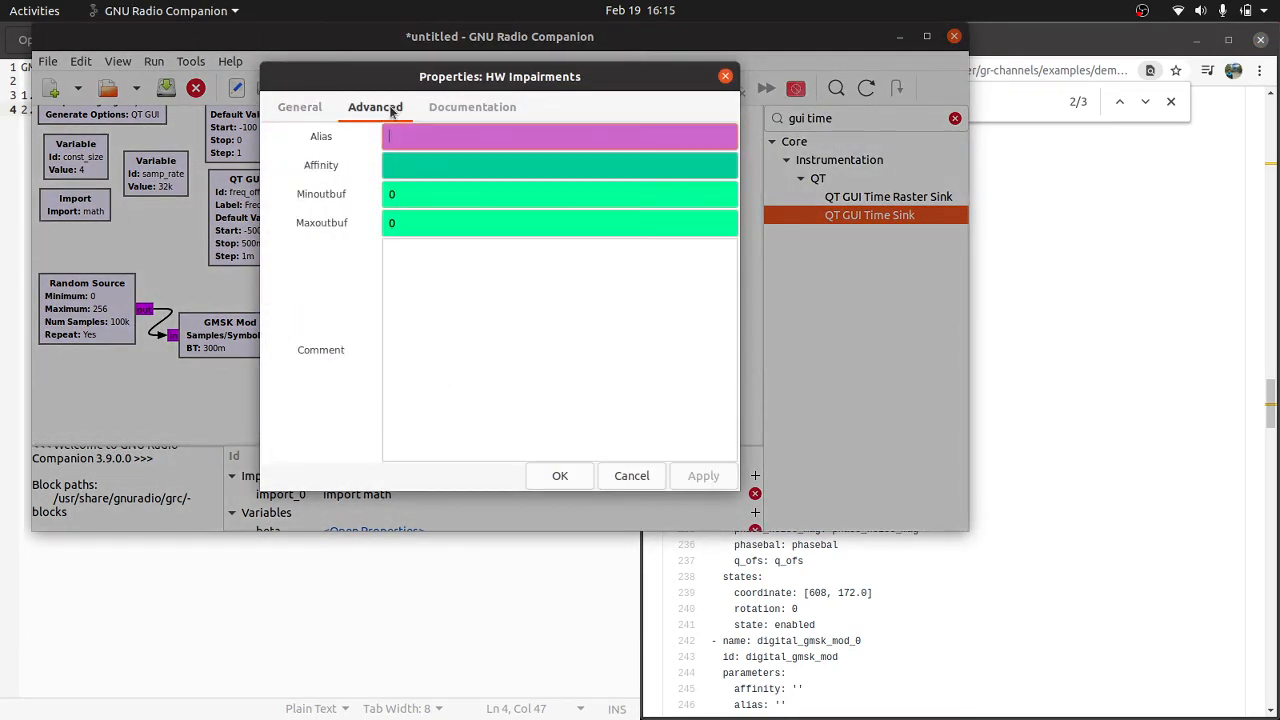
left_click(294, 108)
left_click(492, 111)
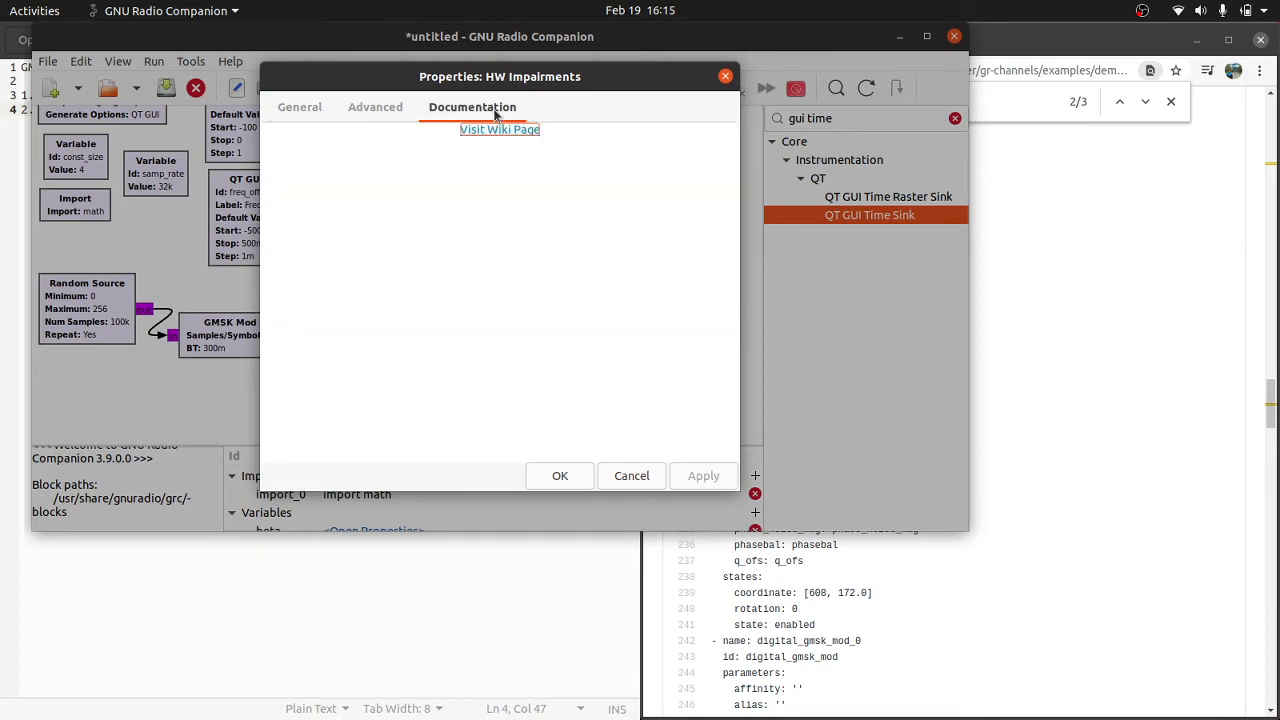
left_click(376, 108)
left_click(300, 108)
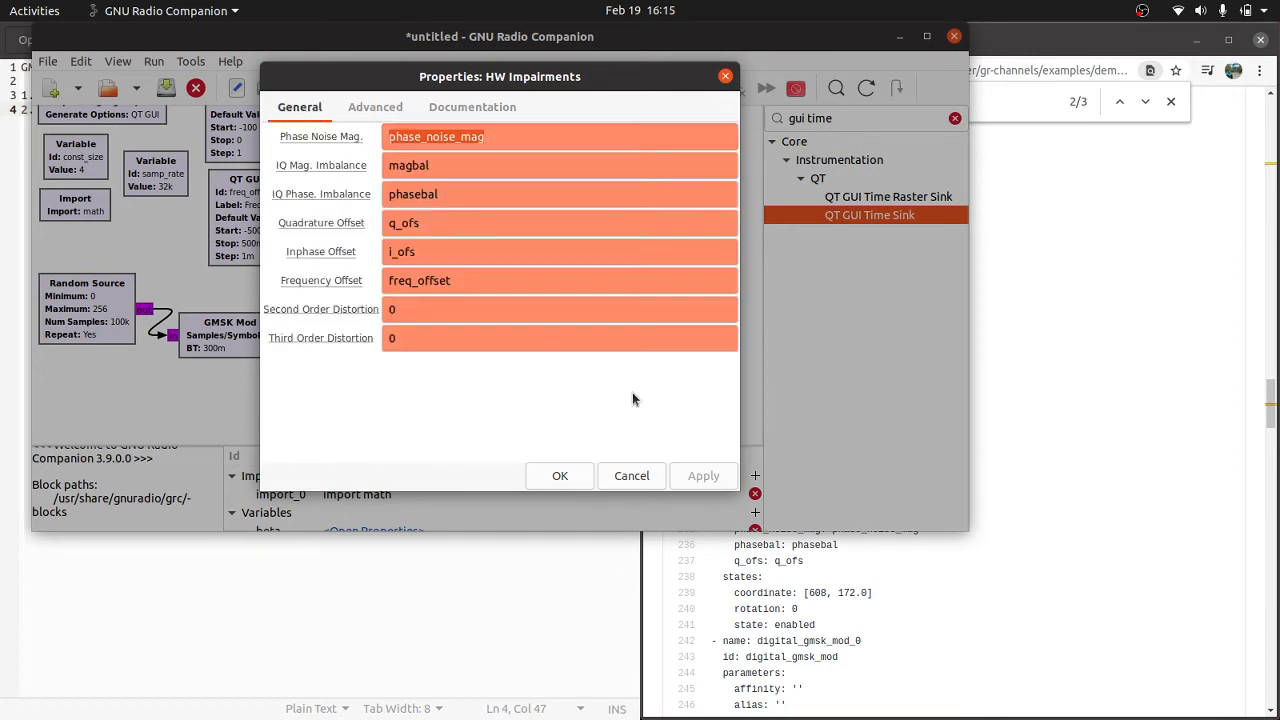
left_click(636, 476)
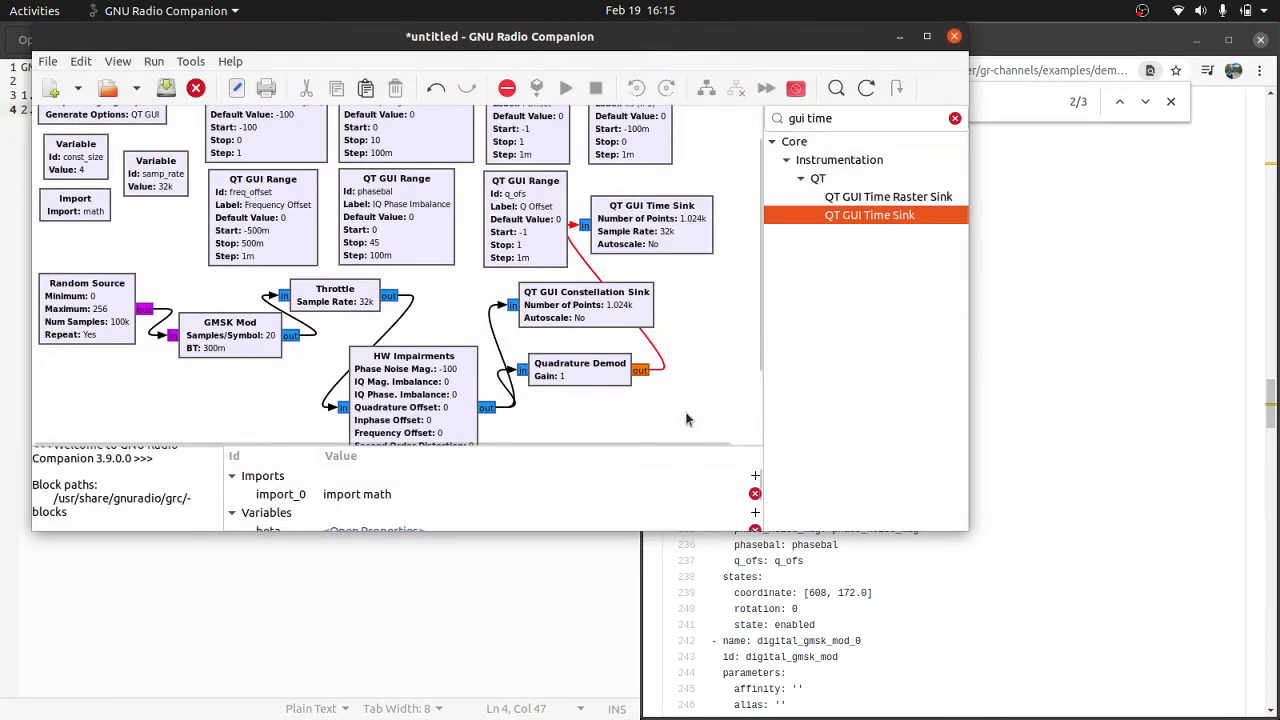
Step: Close the find search in Chrome's example source, then switch to the text editor and add the line "3. Try to execute" to the notes
left_click(1036, 262)
left_click(1171, 101)
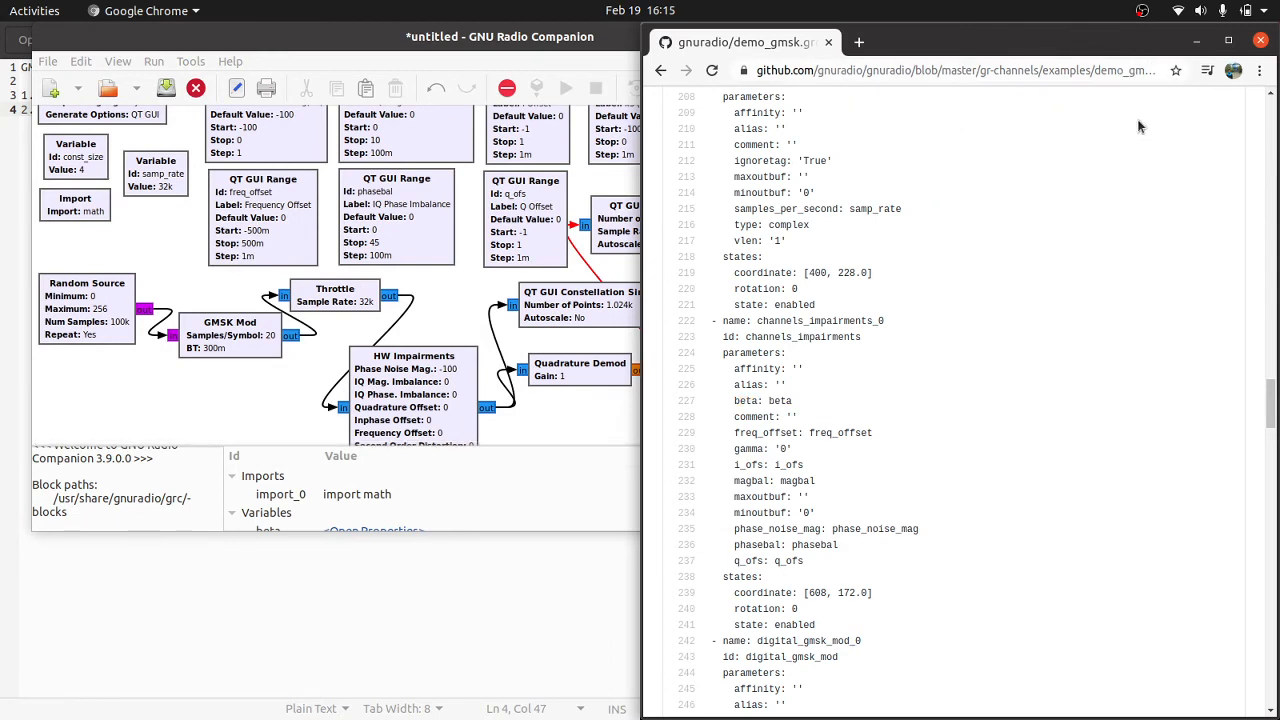
key("alt+Tab")
key("alt+Tab")
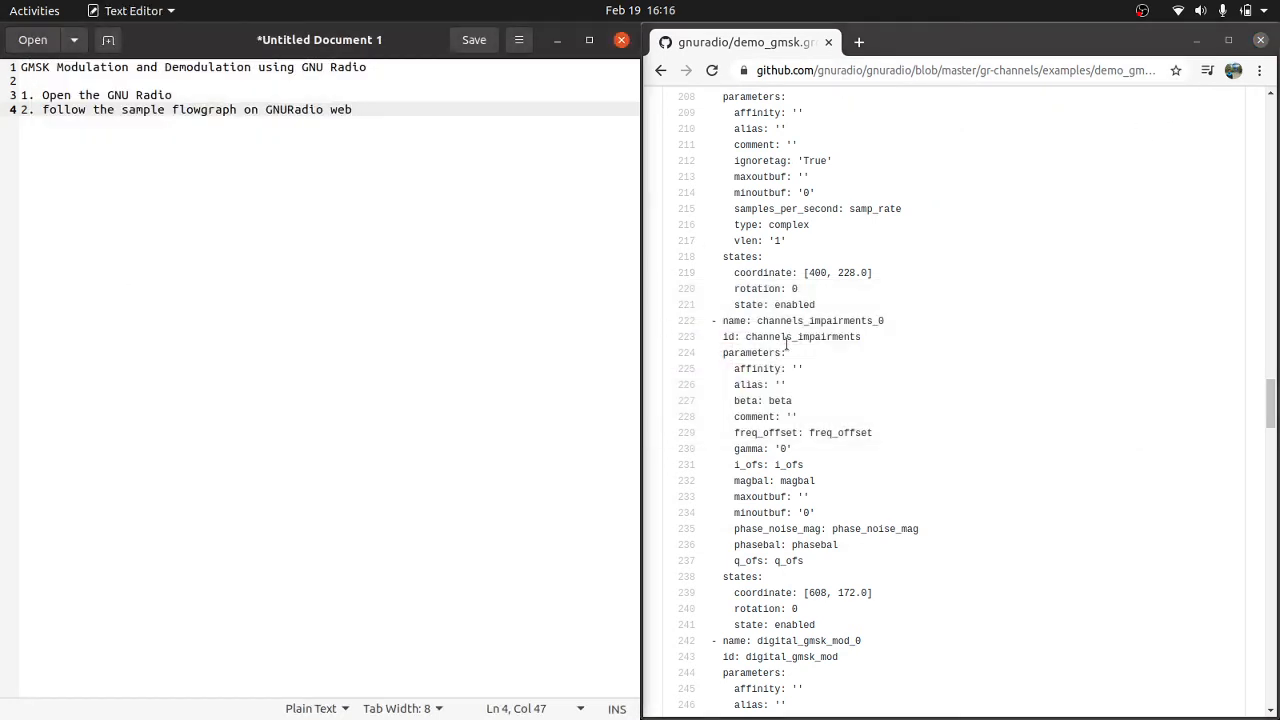
key("Return")
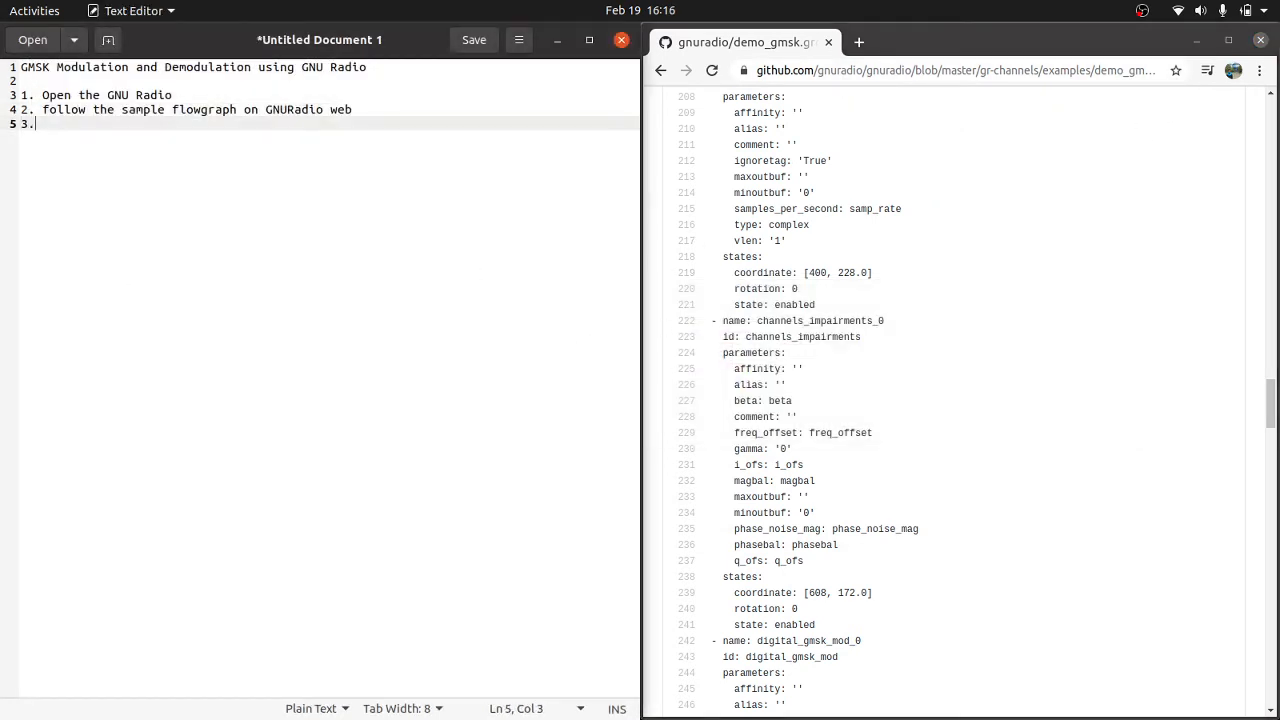
type("3. Try the")
key("BackSpace")
type("o execute")
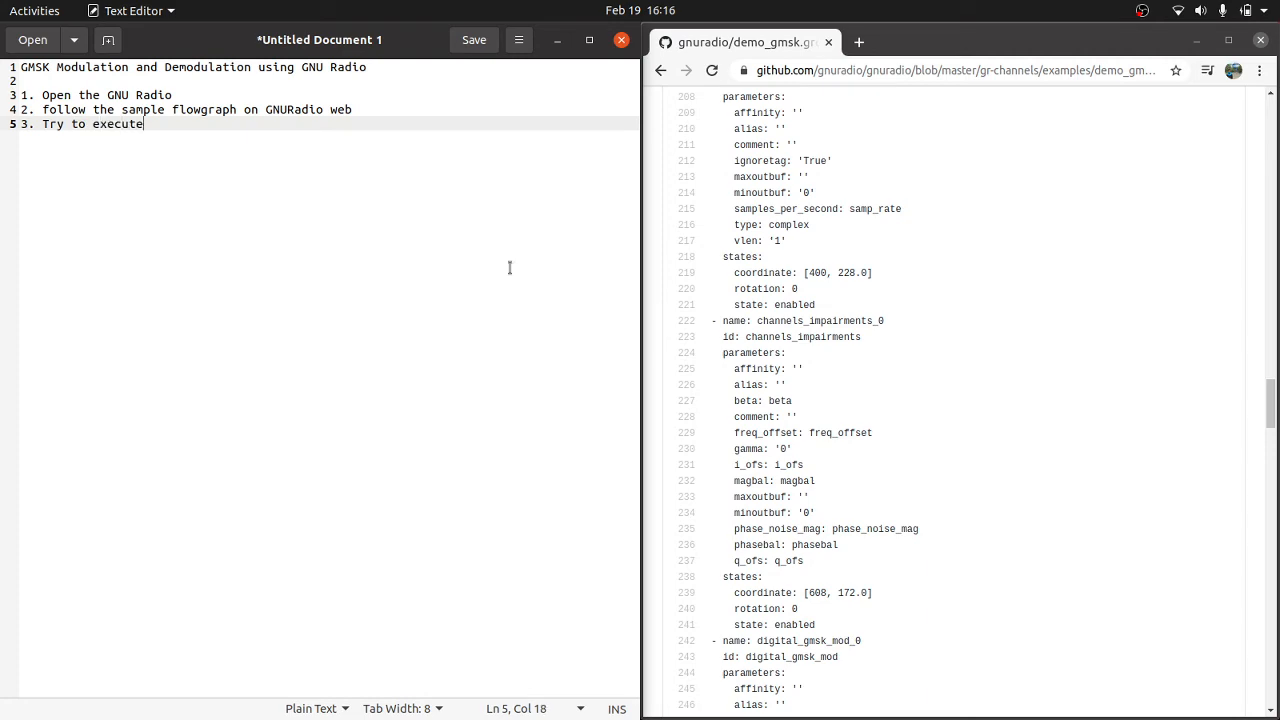
Step: Return to GNU Radio Companion and make its window taller so that the whole flowgraph fits in view
key("alt+Tab")
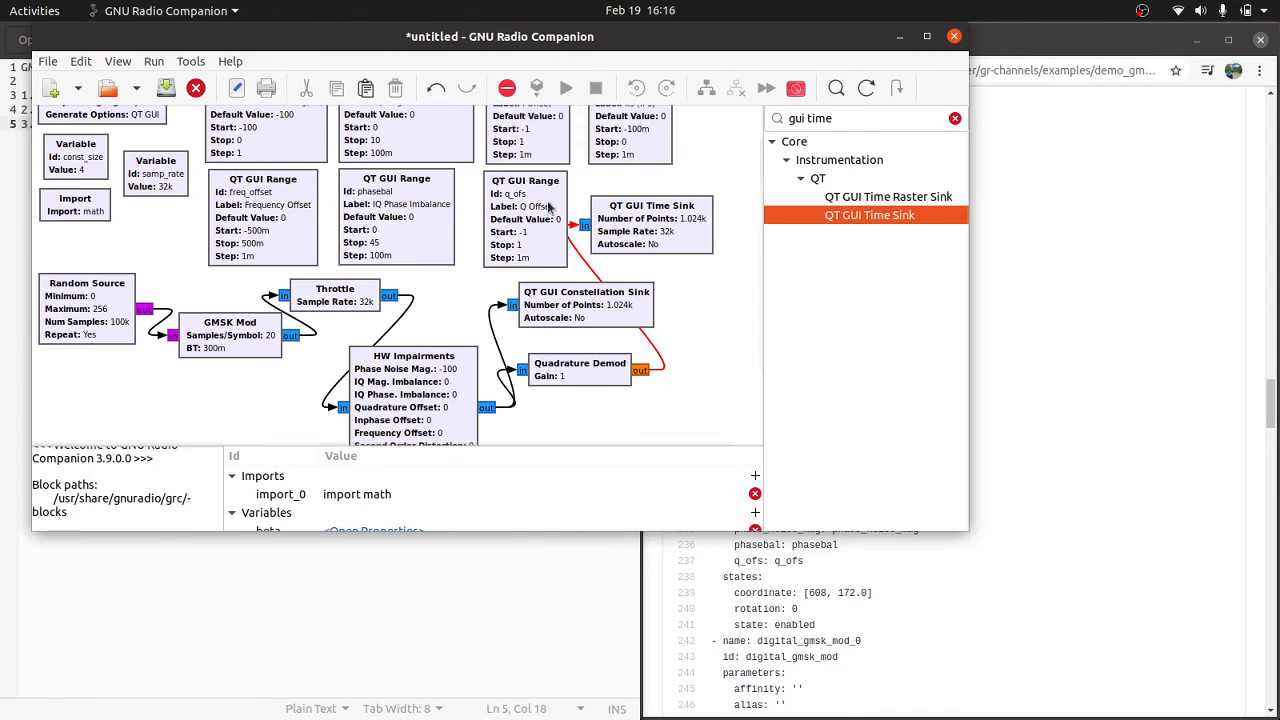
scroll(537, 234, "up", 2)
scroll(537, 234, "down", 4)
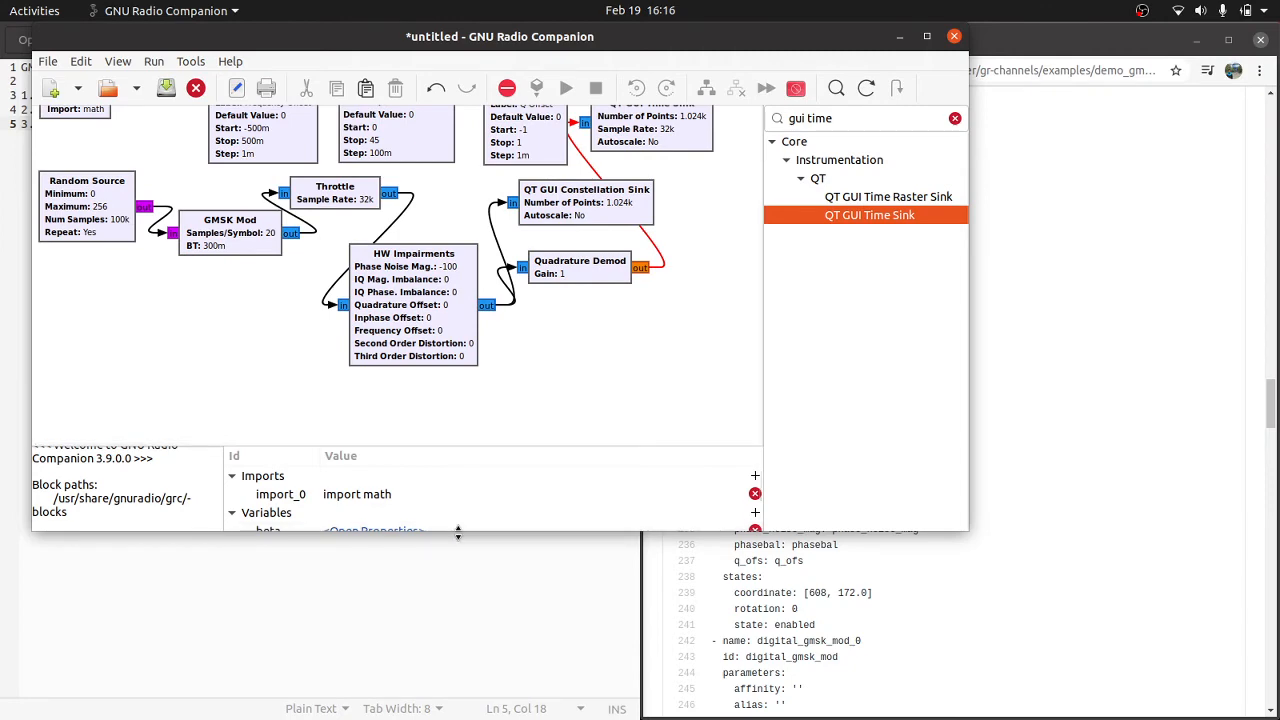
left_click_drag(458, 535, 458, 648)
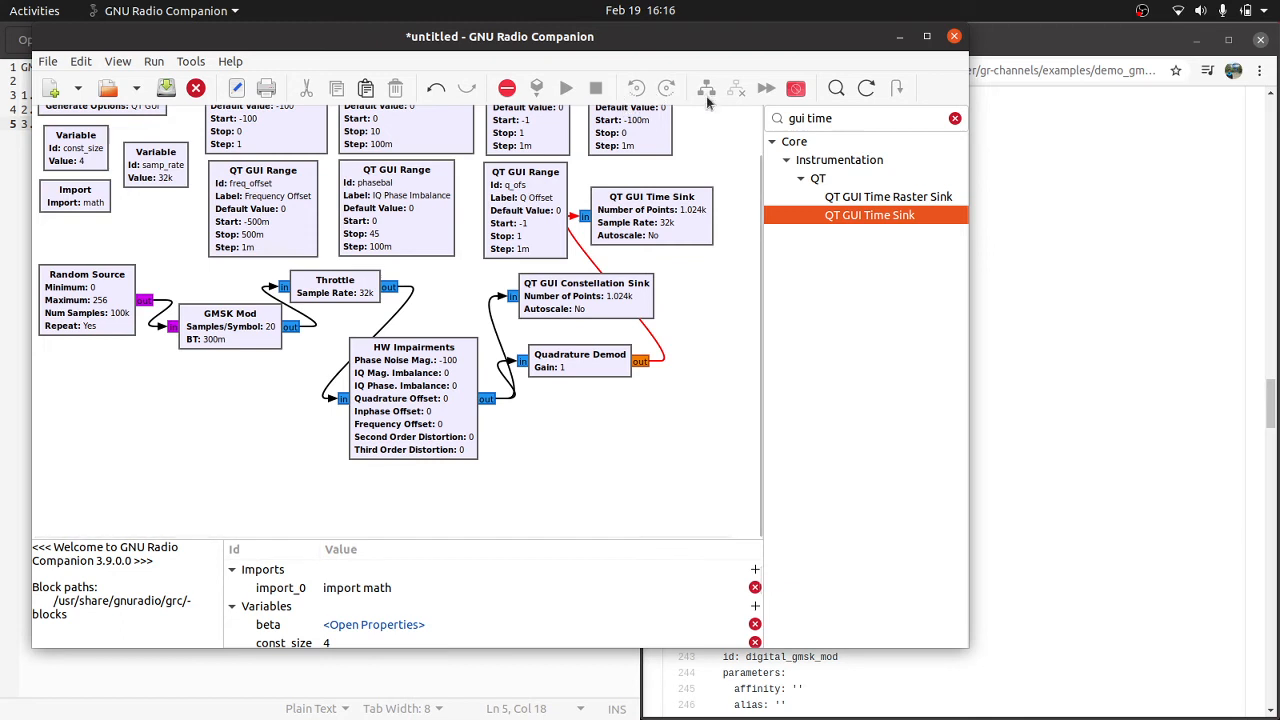
scroll(152, 219, "up", 1)
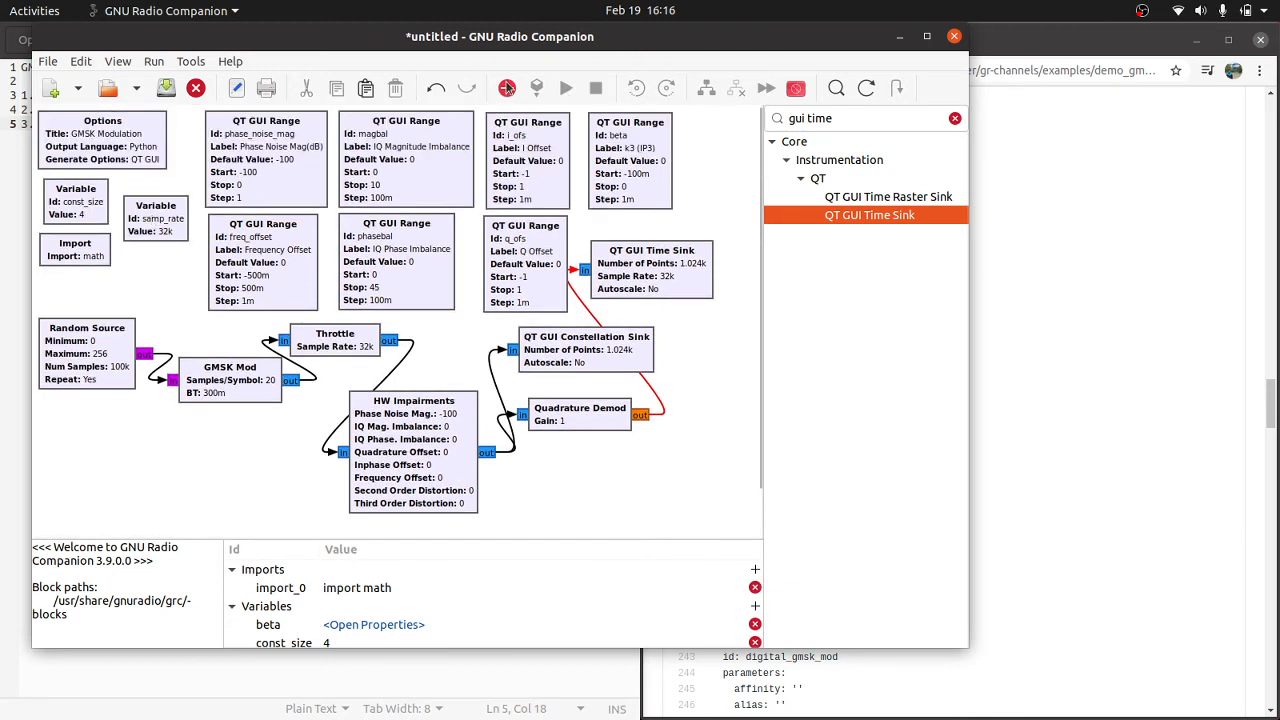
Step: Start saving the untitled flowgraph as a new file
left_click(48, 62)
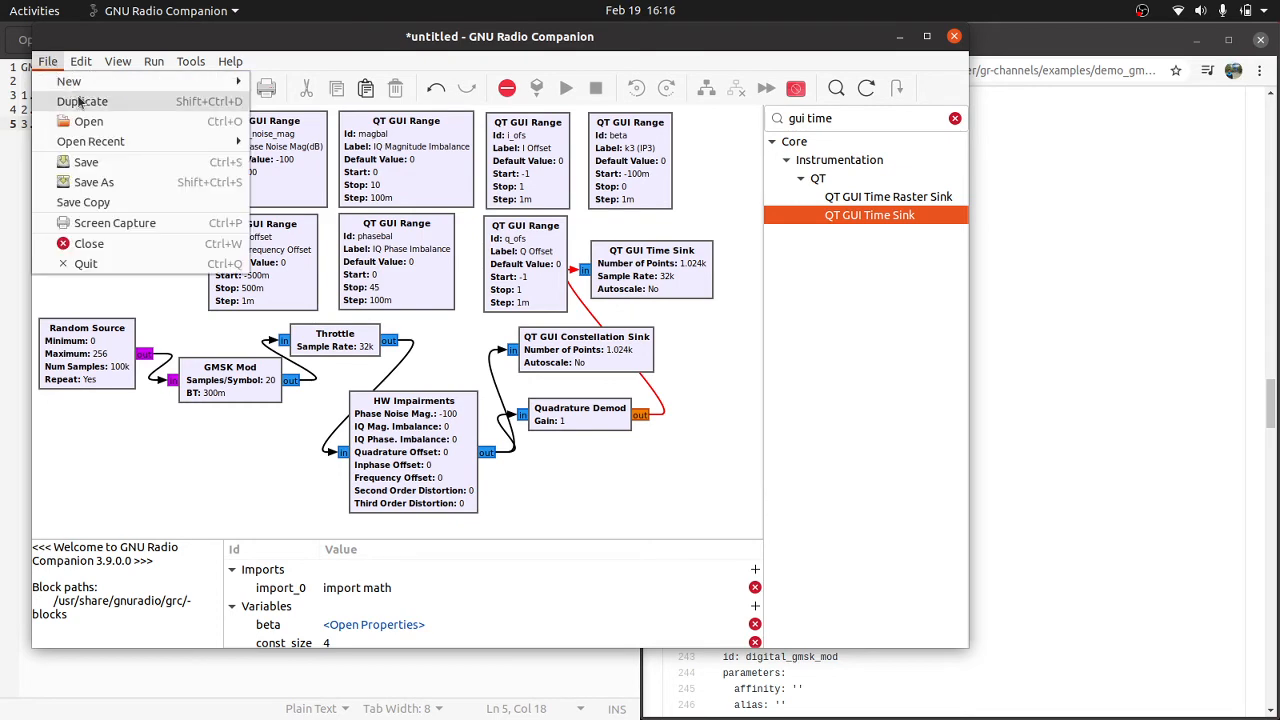
left_click(94, 180)
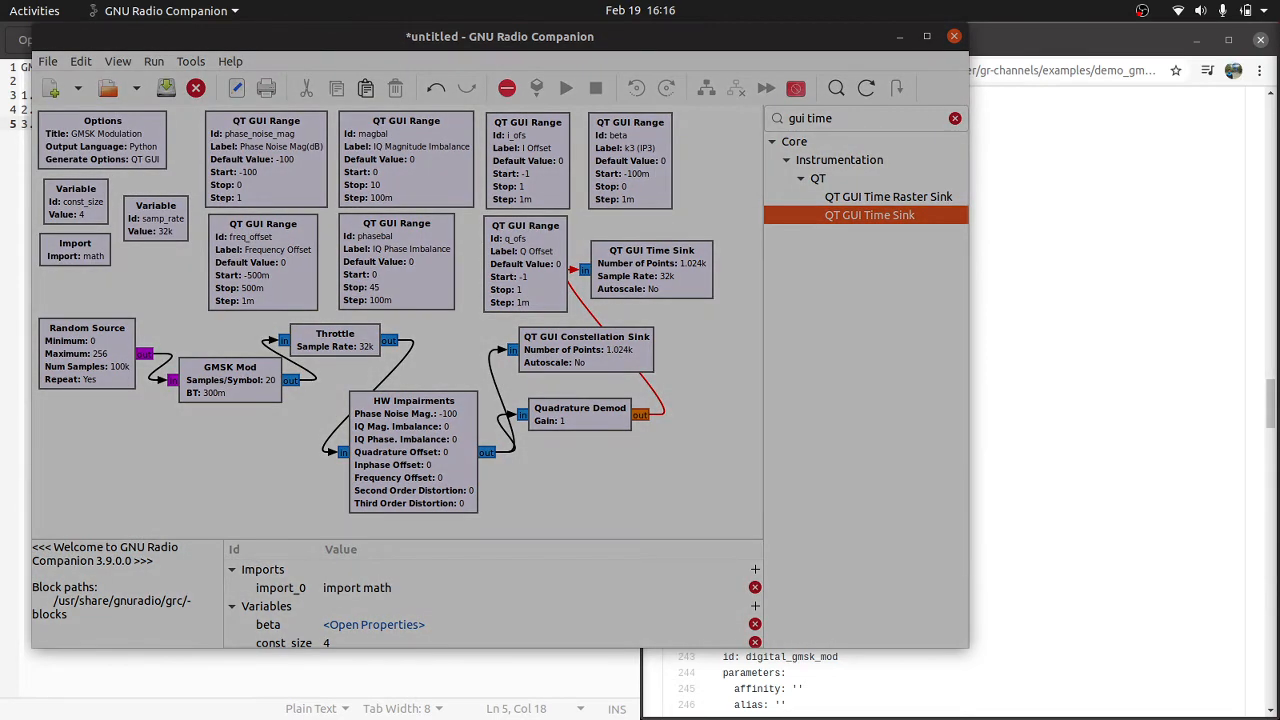
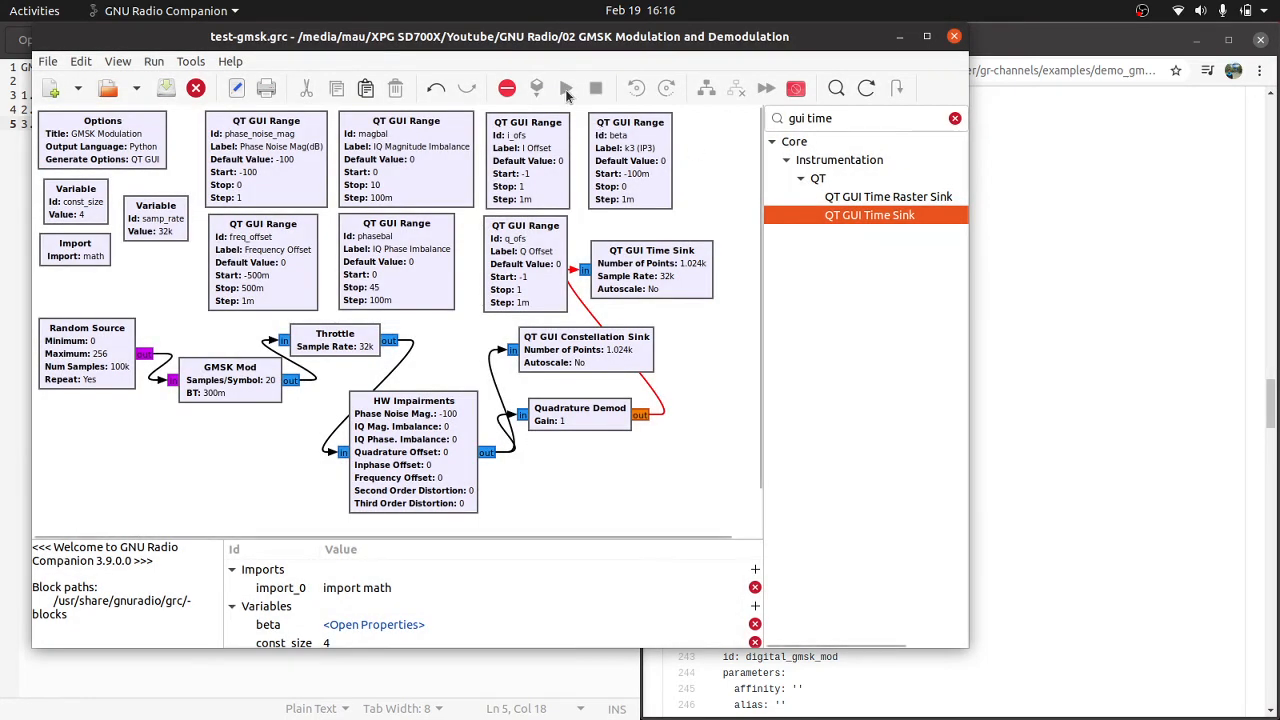
Step: Examine the flowgraph's errors and warnings list, reading the full message for the Quadrature Demod connection, and close it
left_click(507, 88)
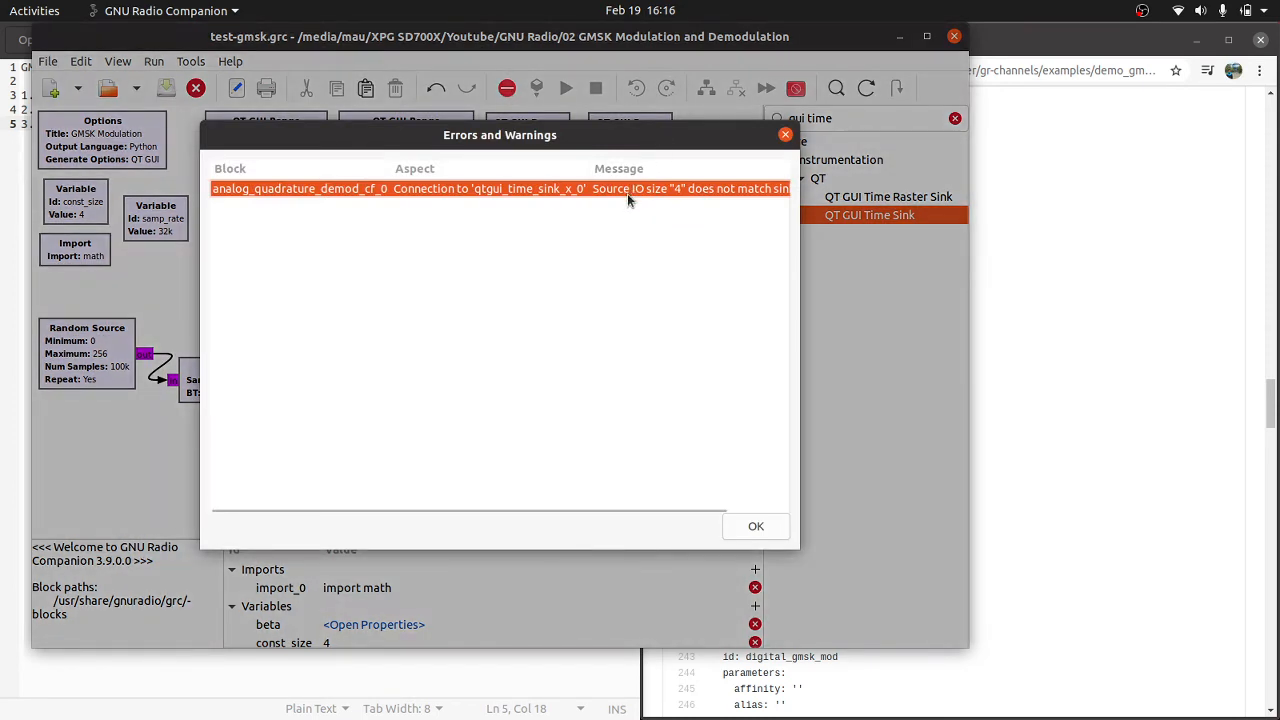
mouse_move(643, 127)
left_mouse_down()
mouse_move(676, 127)
mouse_move(633, 141)
left_mouse_up()
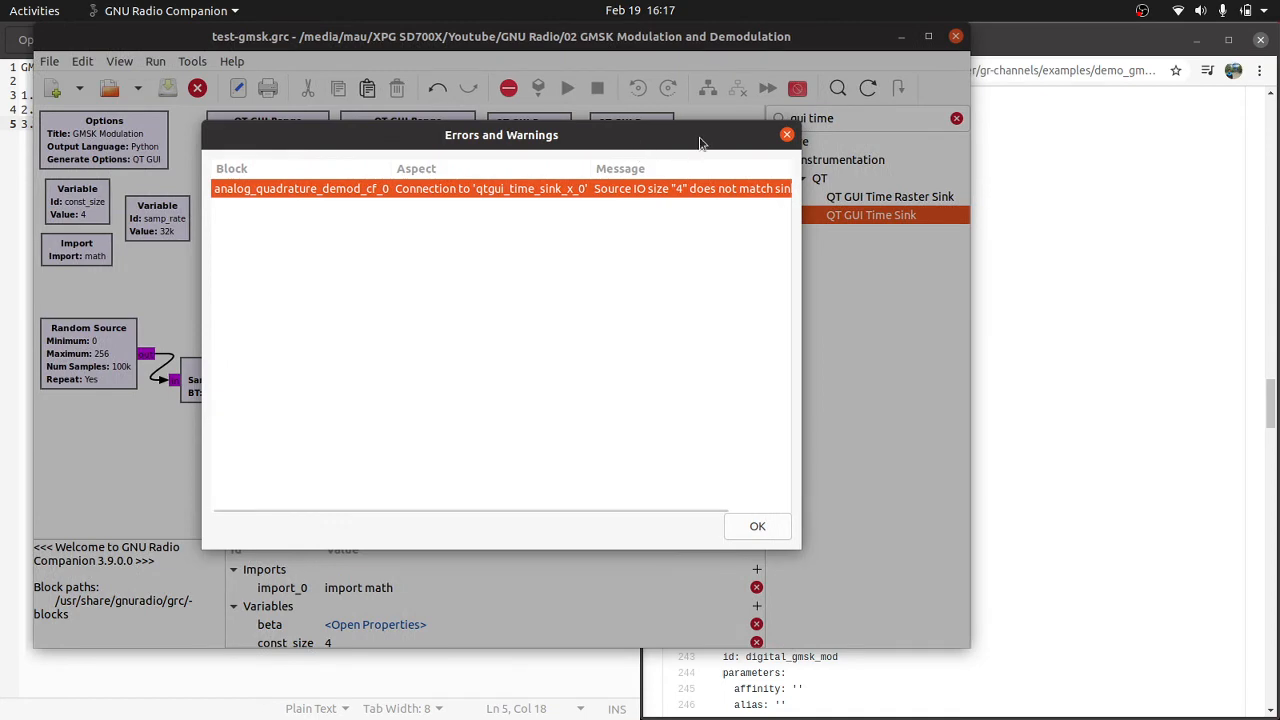
left_click(787, 134)
left_click(560, 407)
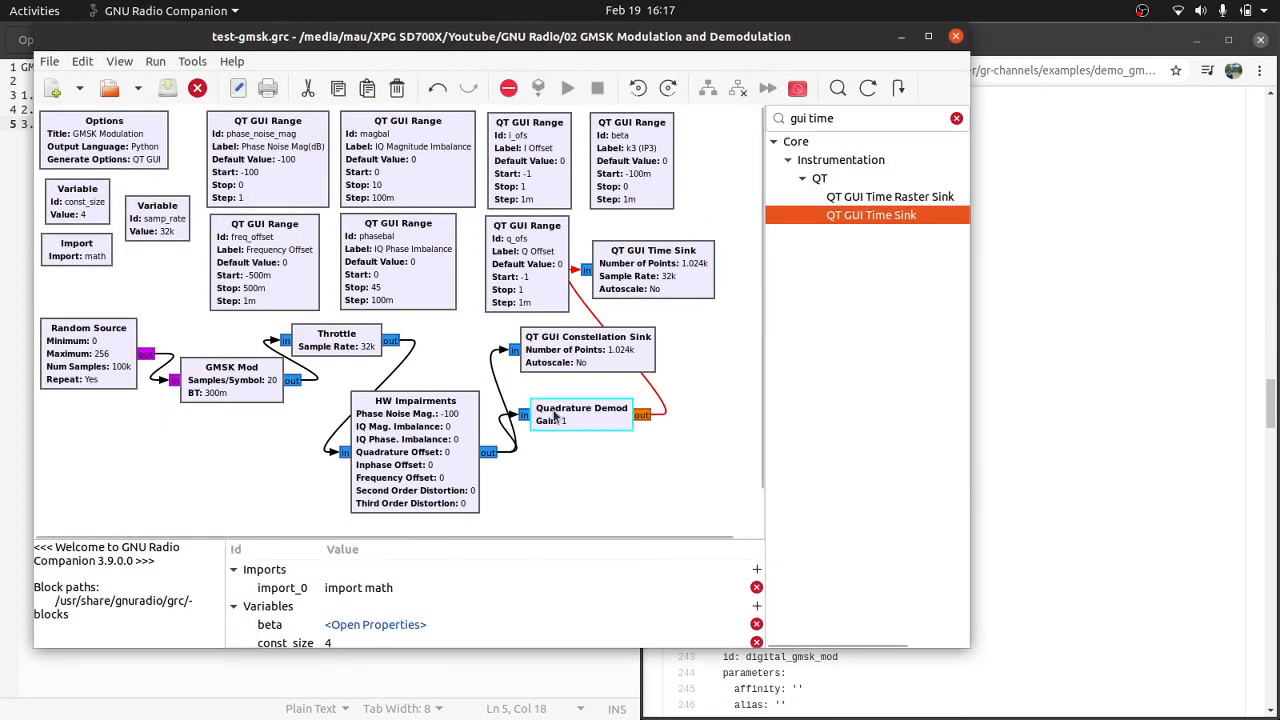
left_click(509, 89)
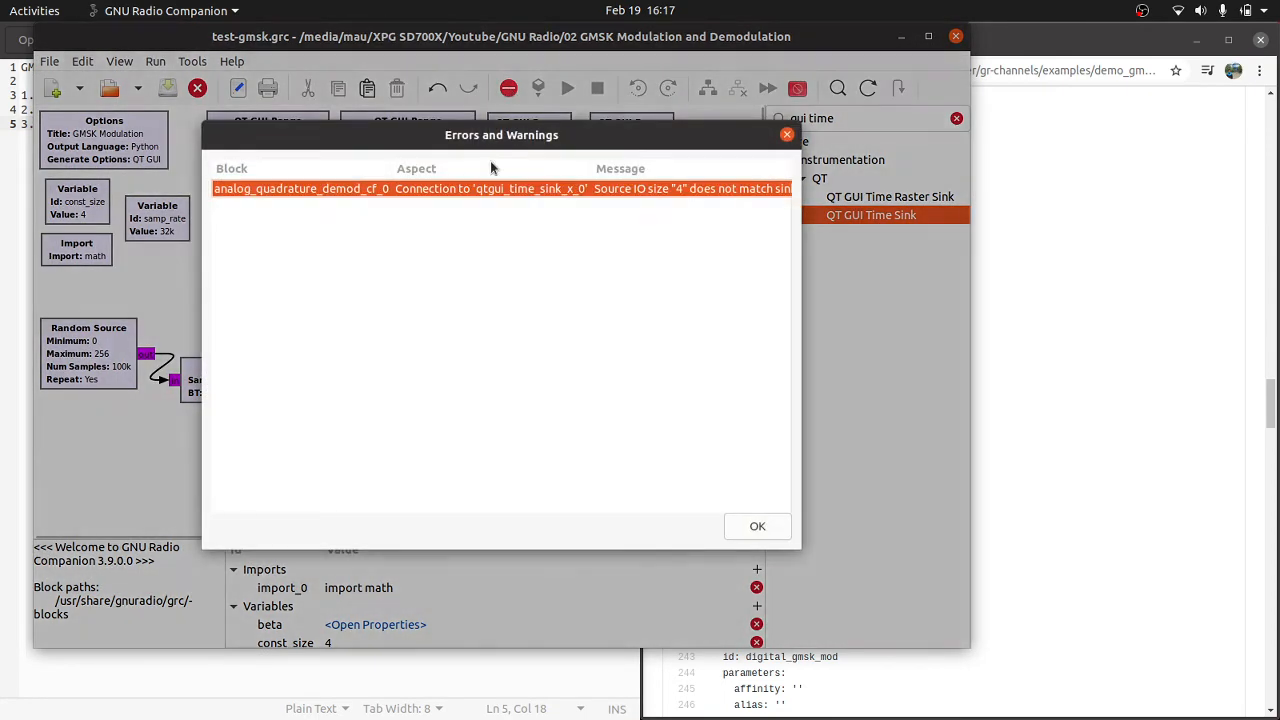
scroll(493, 188, "right", 2)
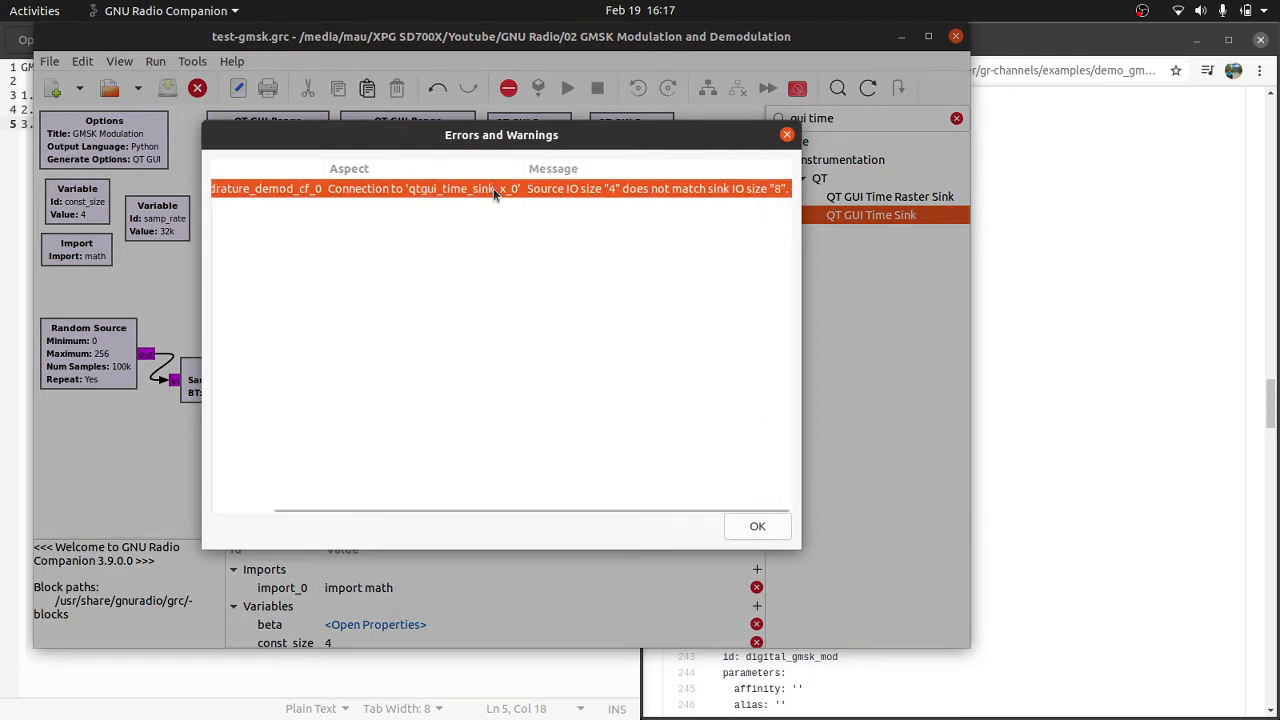
scroll(493, 188, "left", 1)
left_click(787, 134)
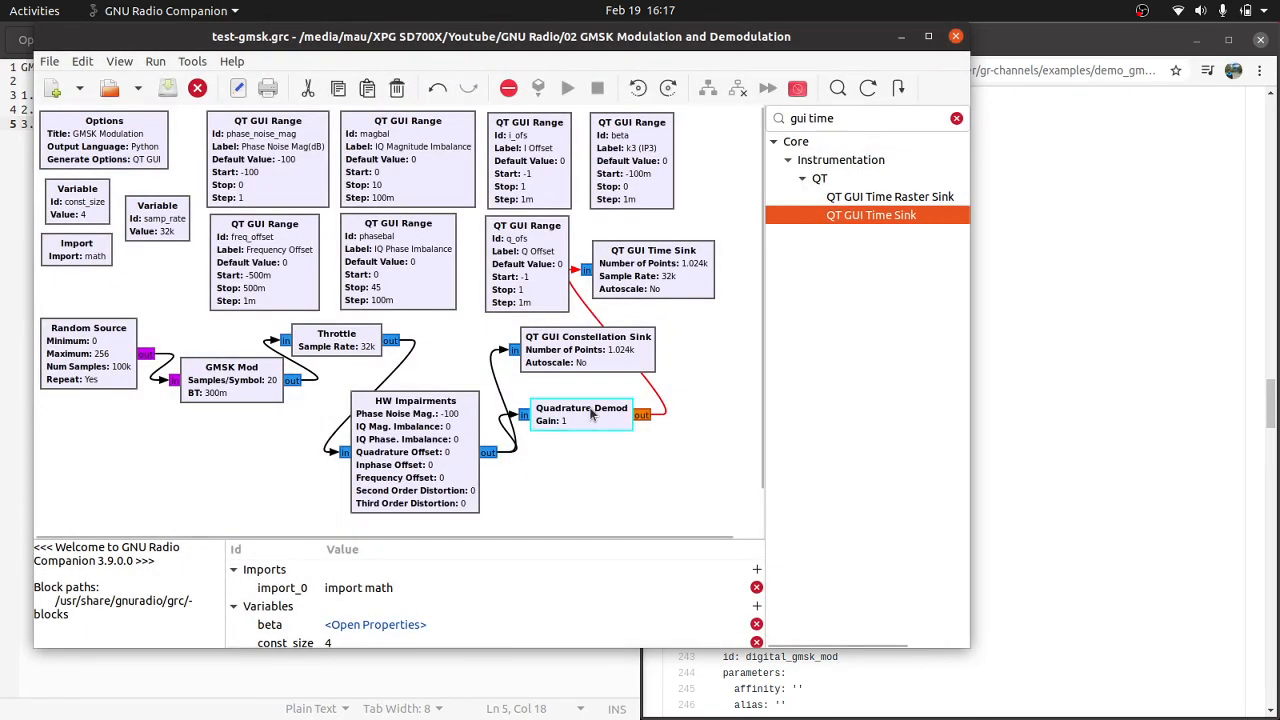
Step: Switch to Chrome, return to the wiki's GMSK Mod page and examine the demodulation end of the example flowgraph
left_click(1090, 387)
scroll(915, 345, "up", 1)
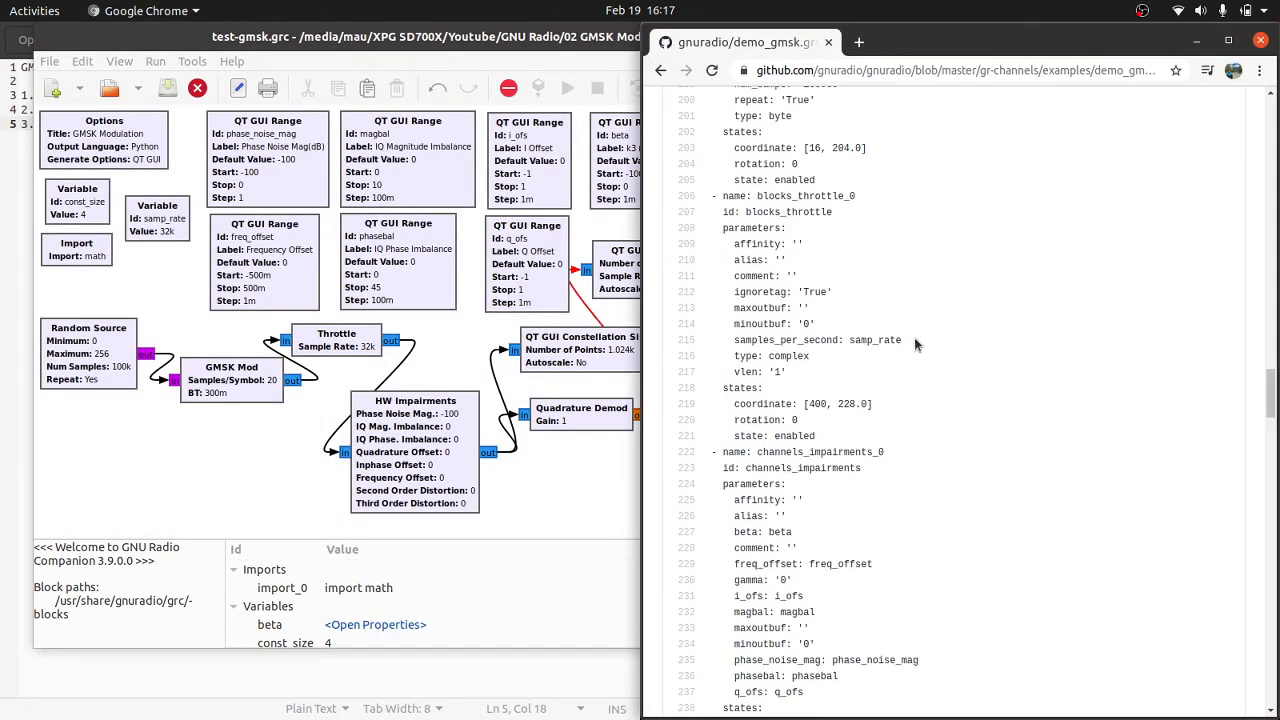
scroll(915, 345, "down", 1)
left_click(660, 70)
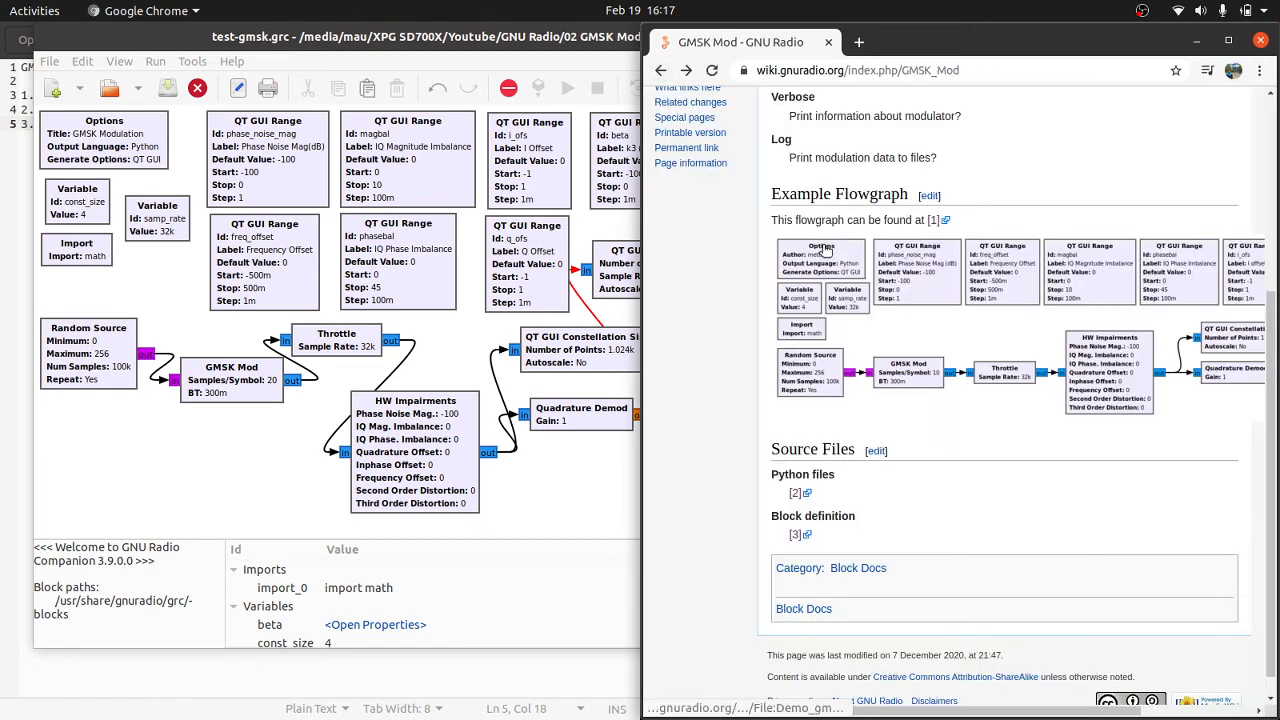
scroll(824, 249, "right", 3)
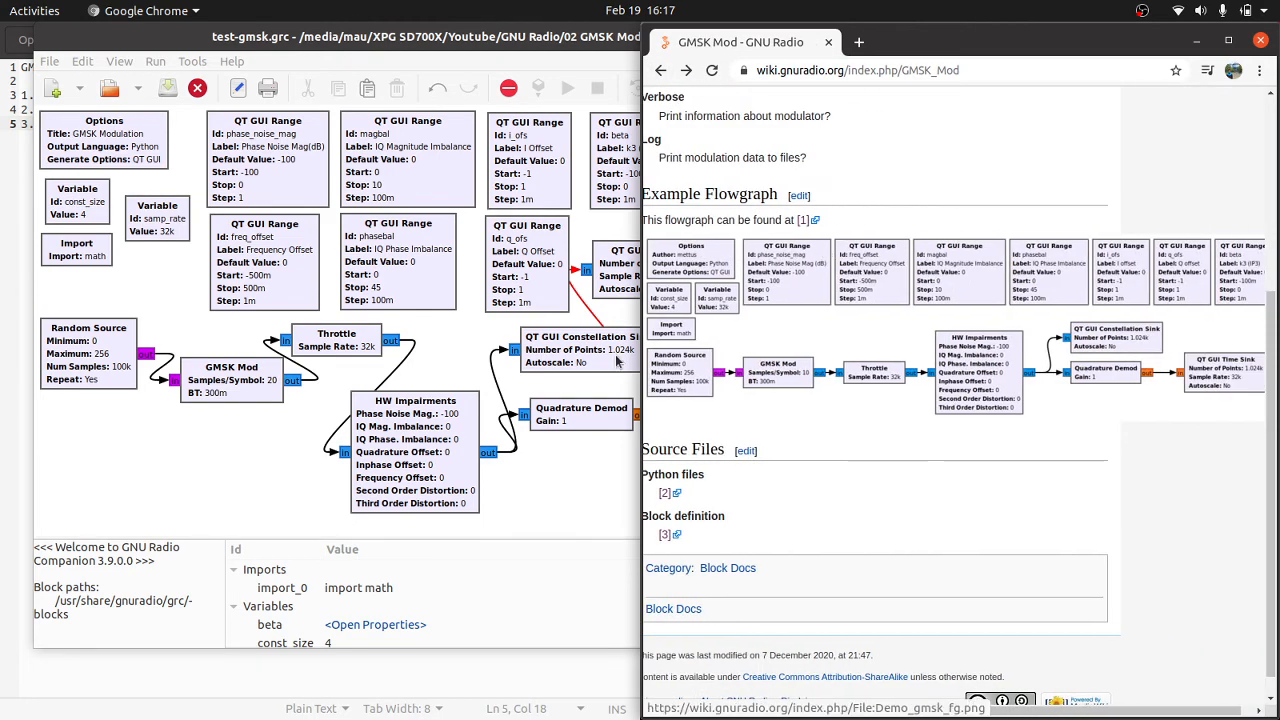
Step: Back in GNU Radio Companion, review the Quadrature Demod block's general, advanced and documentation properties, and close them without changes
double_click(557, 412)
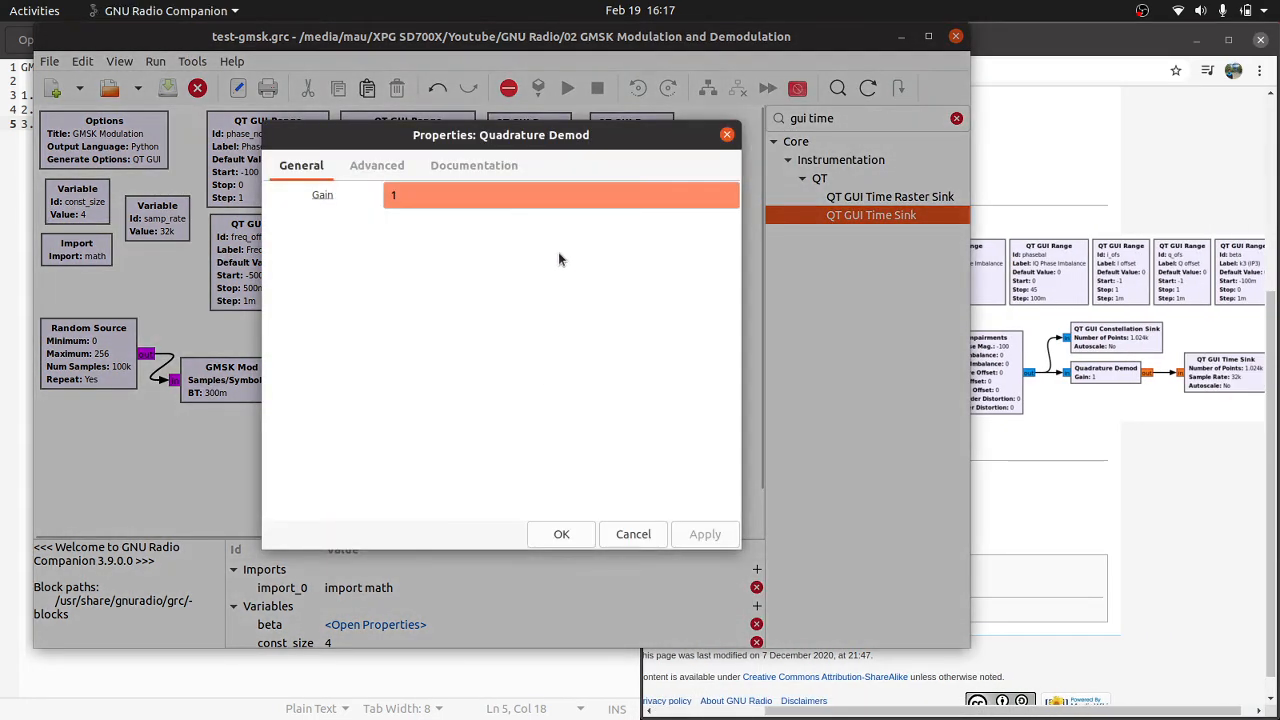
left_click(378, 165)
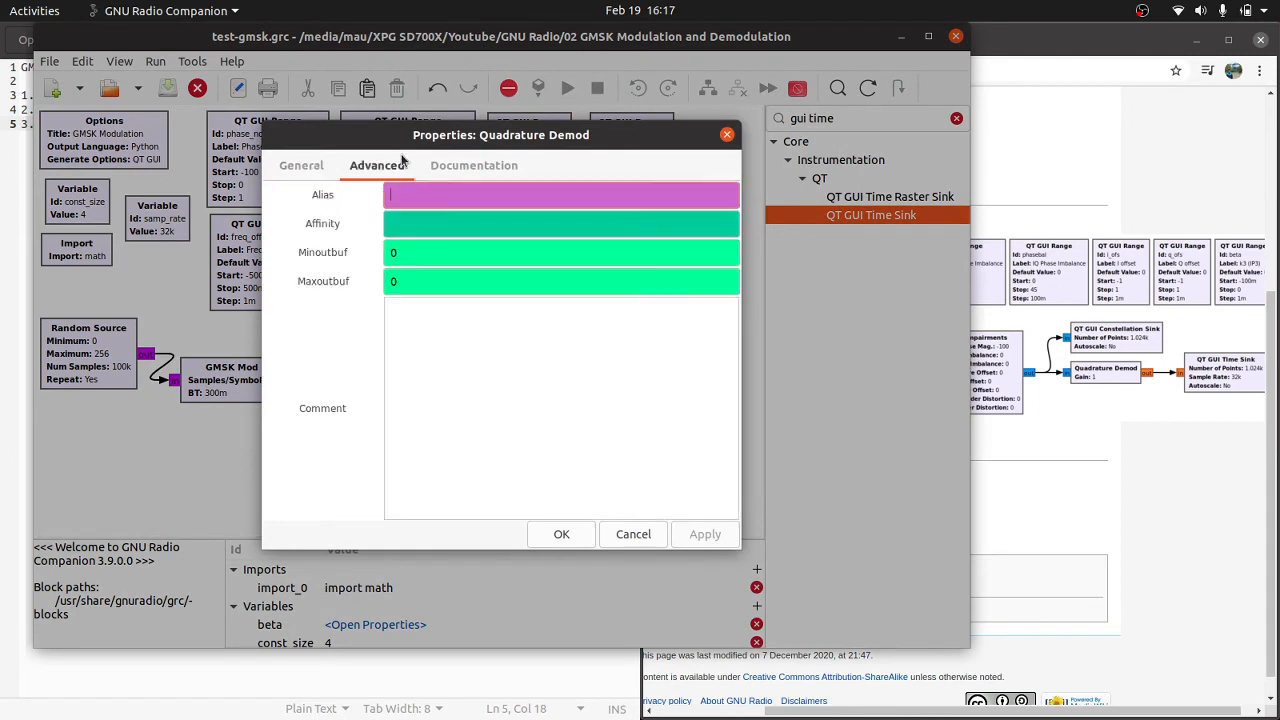
left_click(312, 167)
left_click(474, 163)
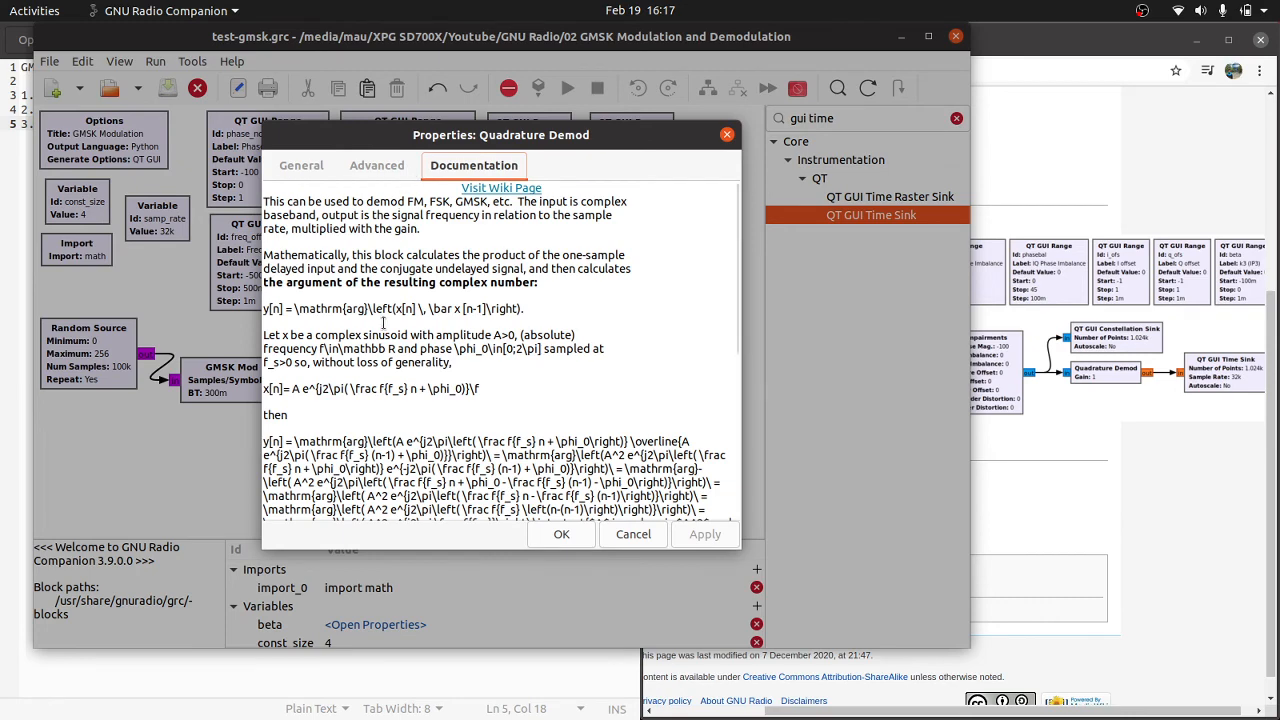
scroll(383, 323, "down", 2)
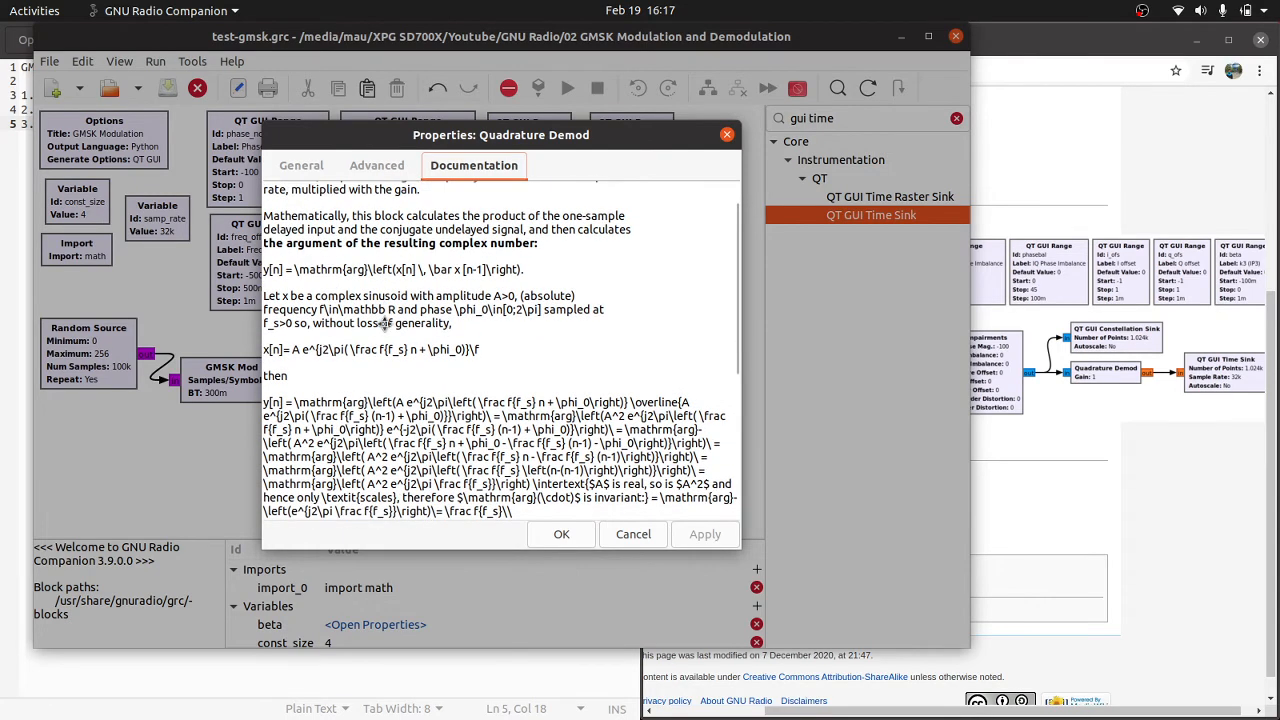
scroll(383, 323, "down", 5)
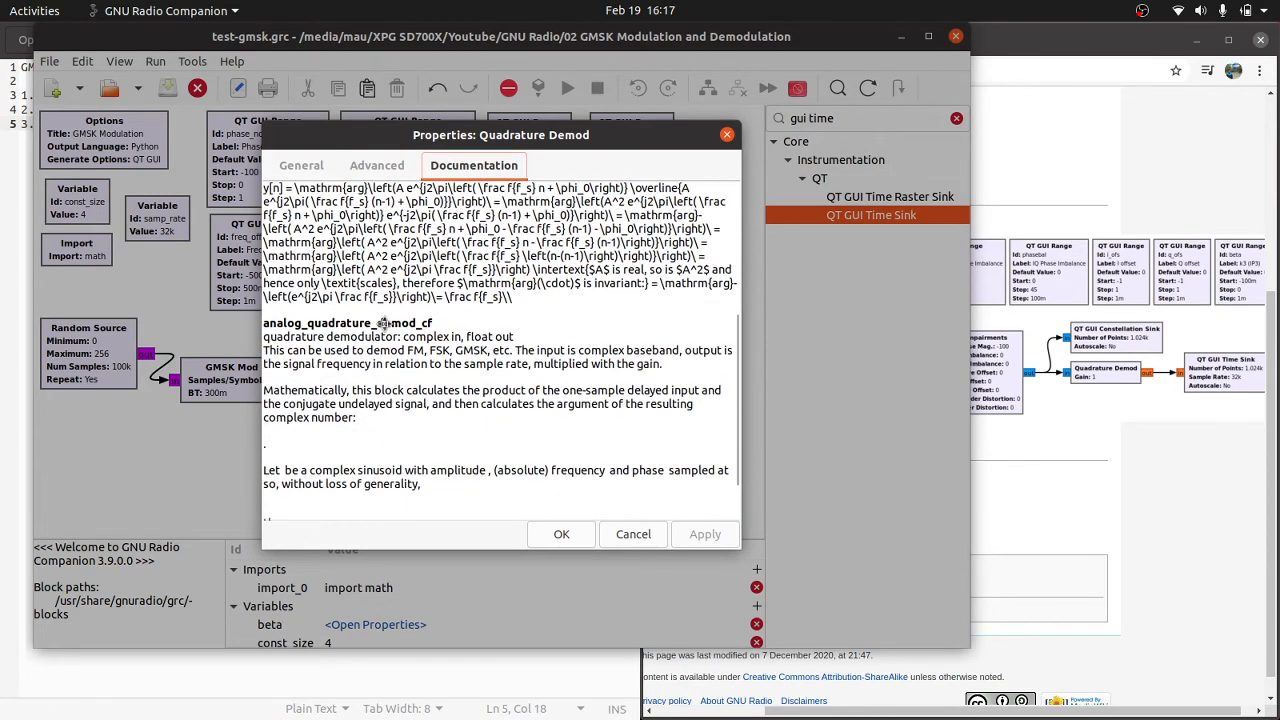
scroll(383, 323, "up", 6)
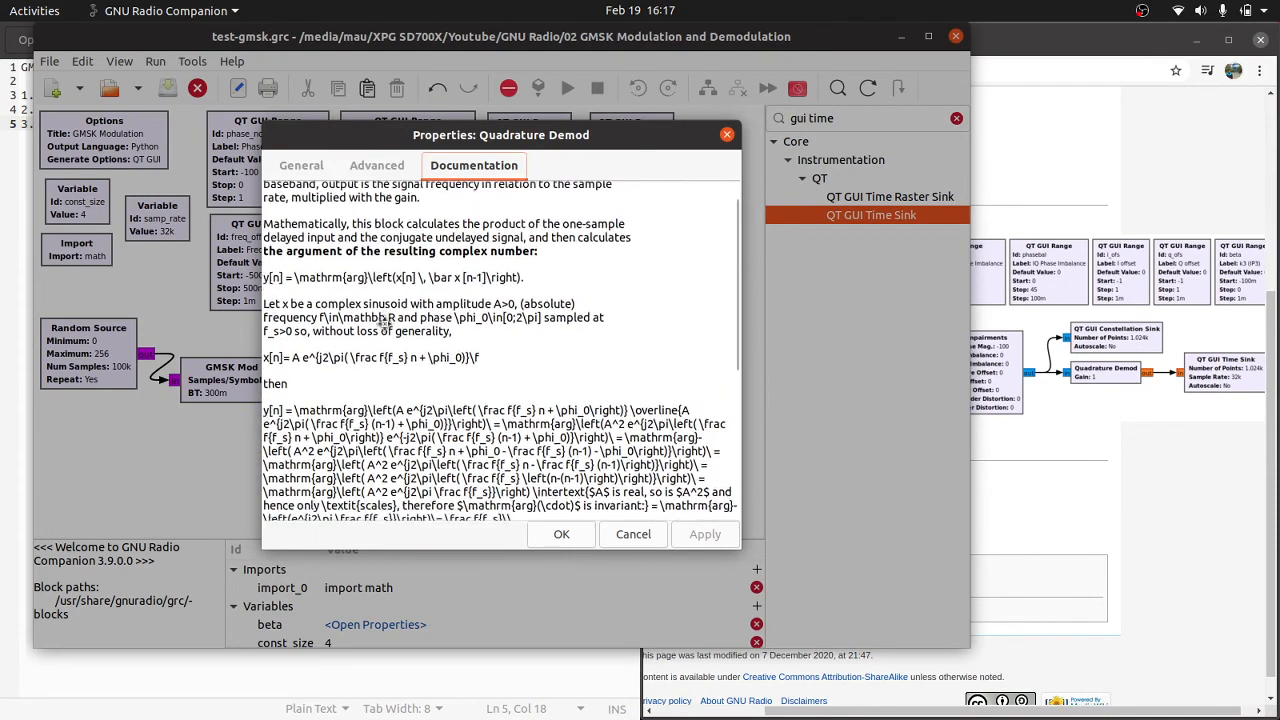
scroll(383, 323, "down", 6)
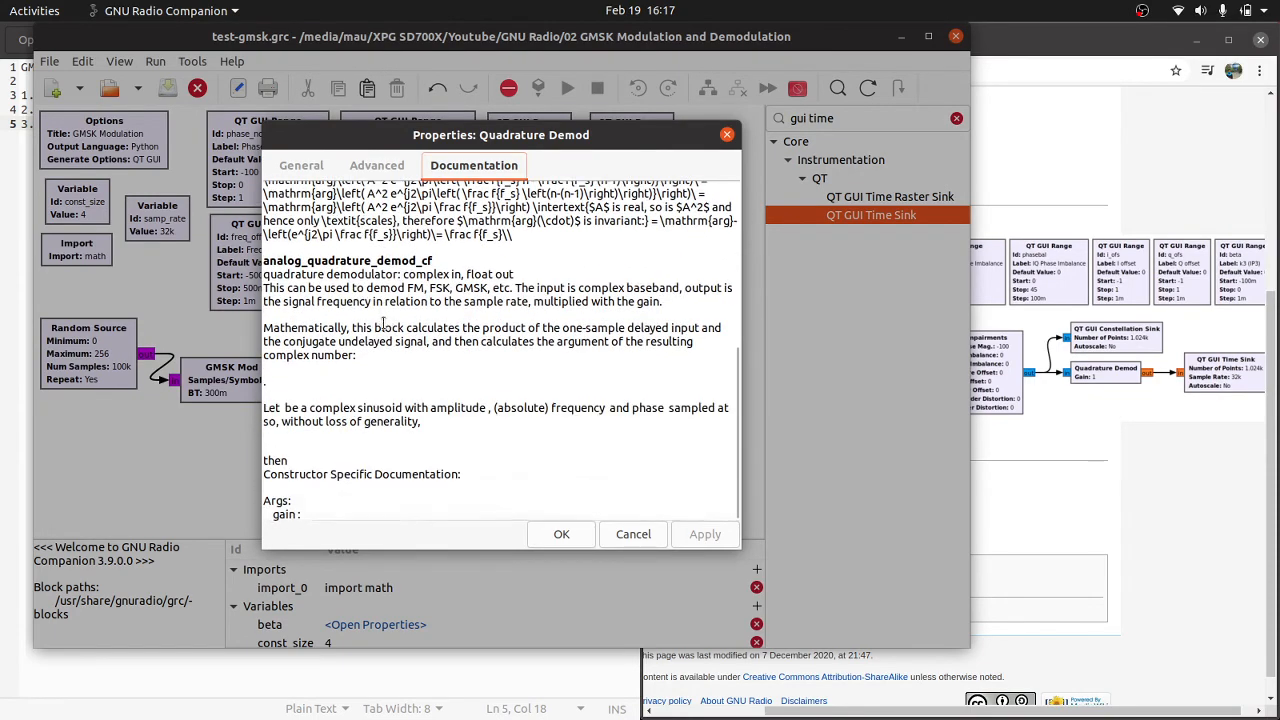
scroll(383, 323, "down", 2)
scroll(383, 323, "up", 3)
scroll(383, 323, "down", 2)
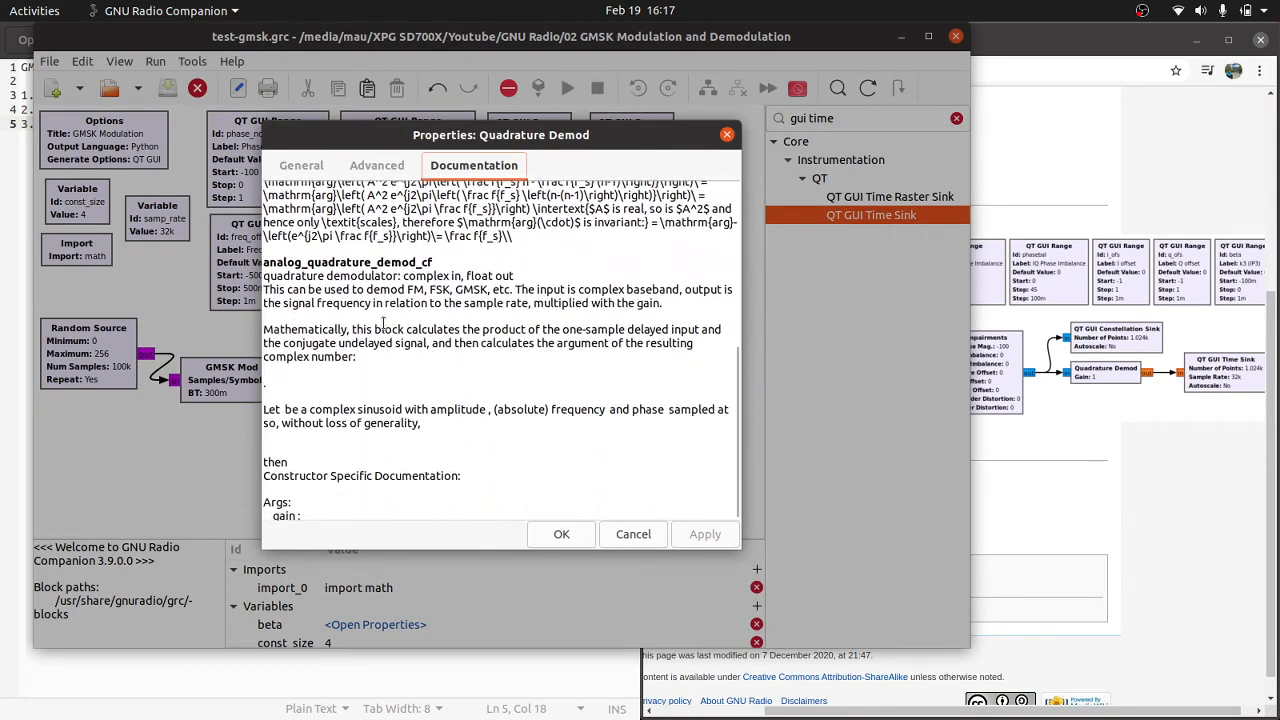
scroll(368, 336, "down", 2)
scroll(368, 336, "up", 2)
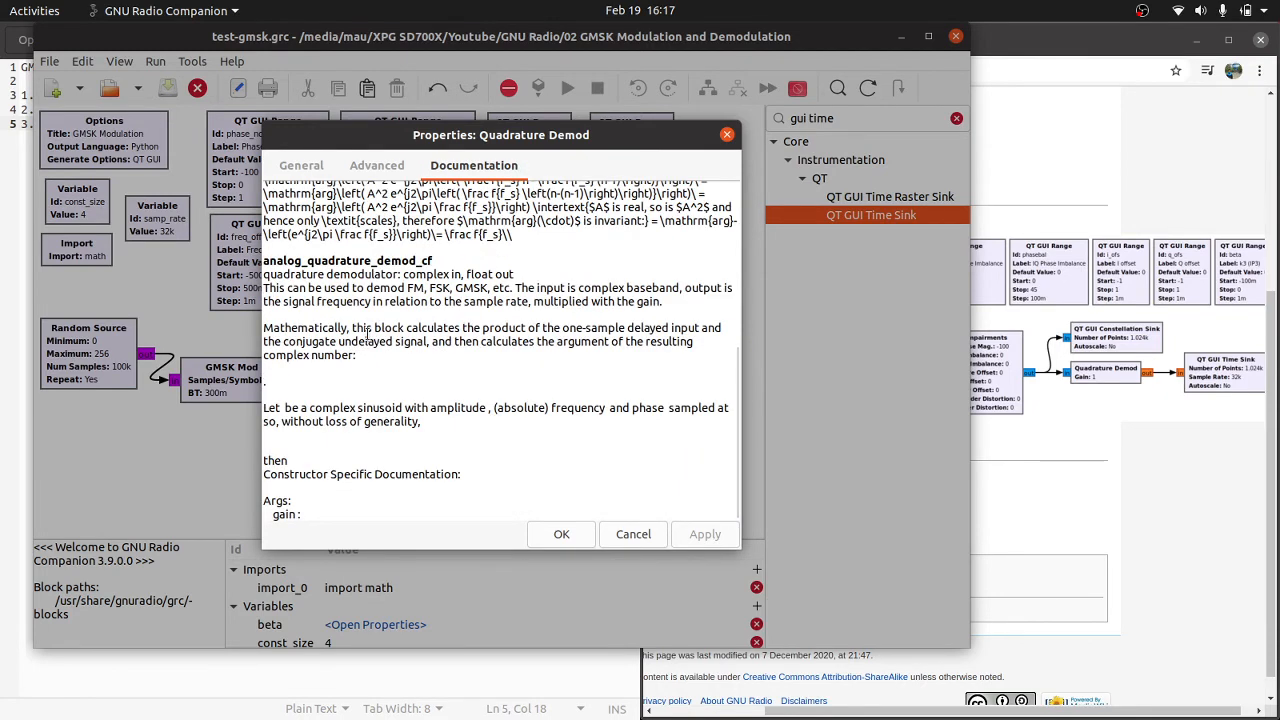
left_click(726, 135)
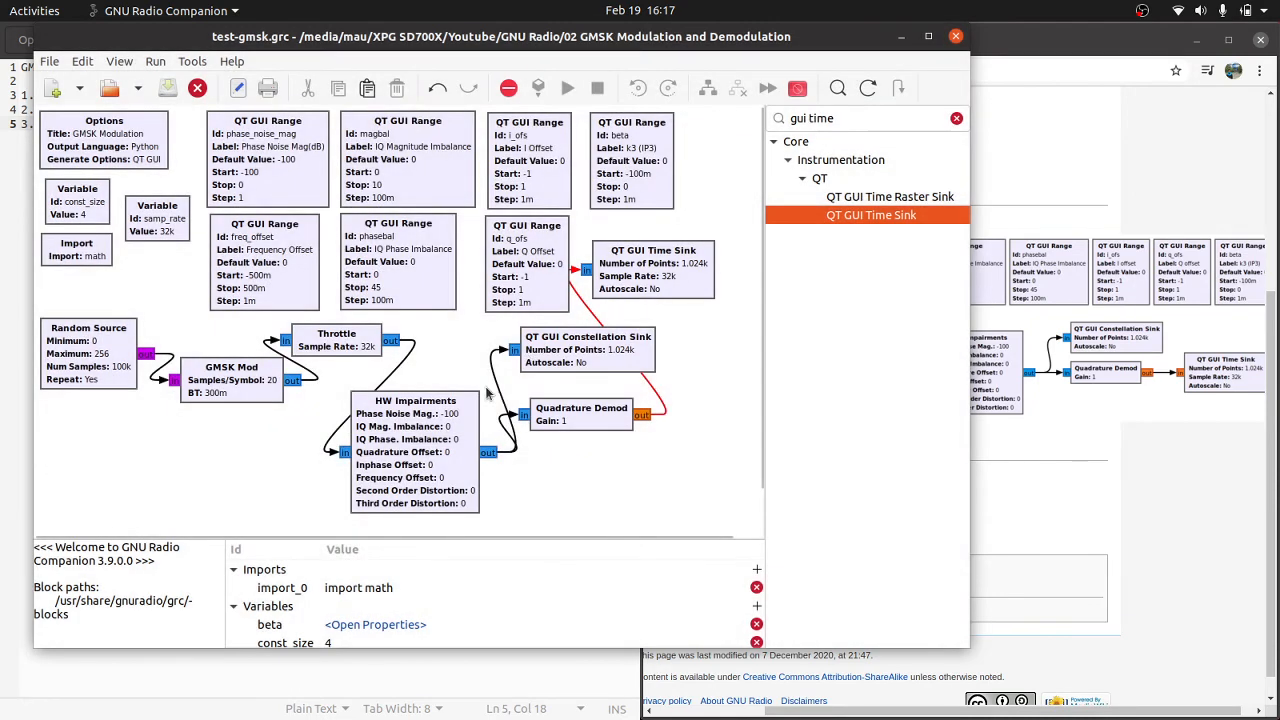
Step: Re-enter 1 as the Quadrature Demod block's gain and apply the properties
double_click(583, 416)
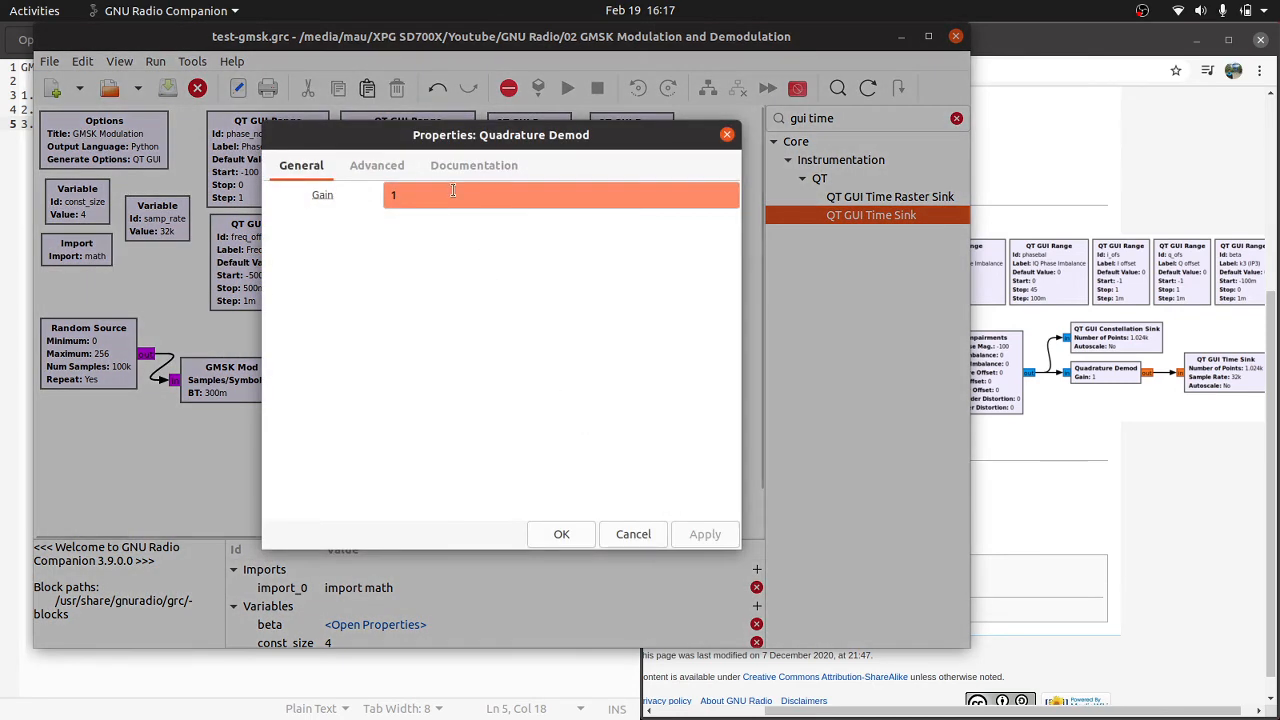
left_click(453, 194)
key("BackSpace")
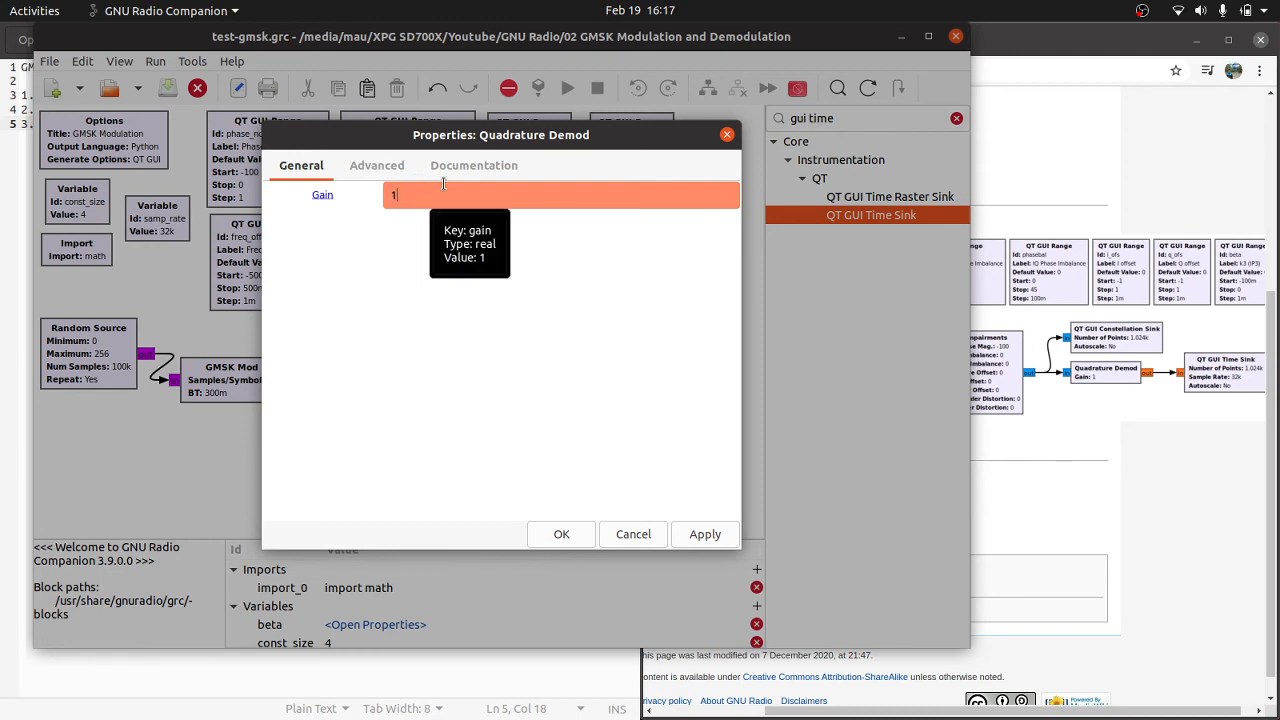
left_click(447, 170)
left_click(705, 534)
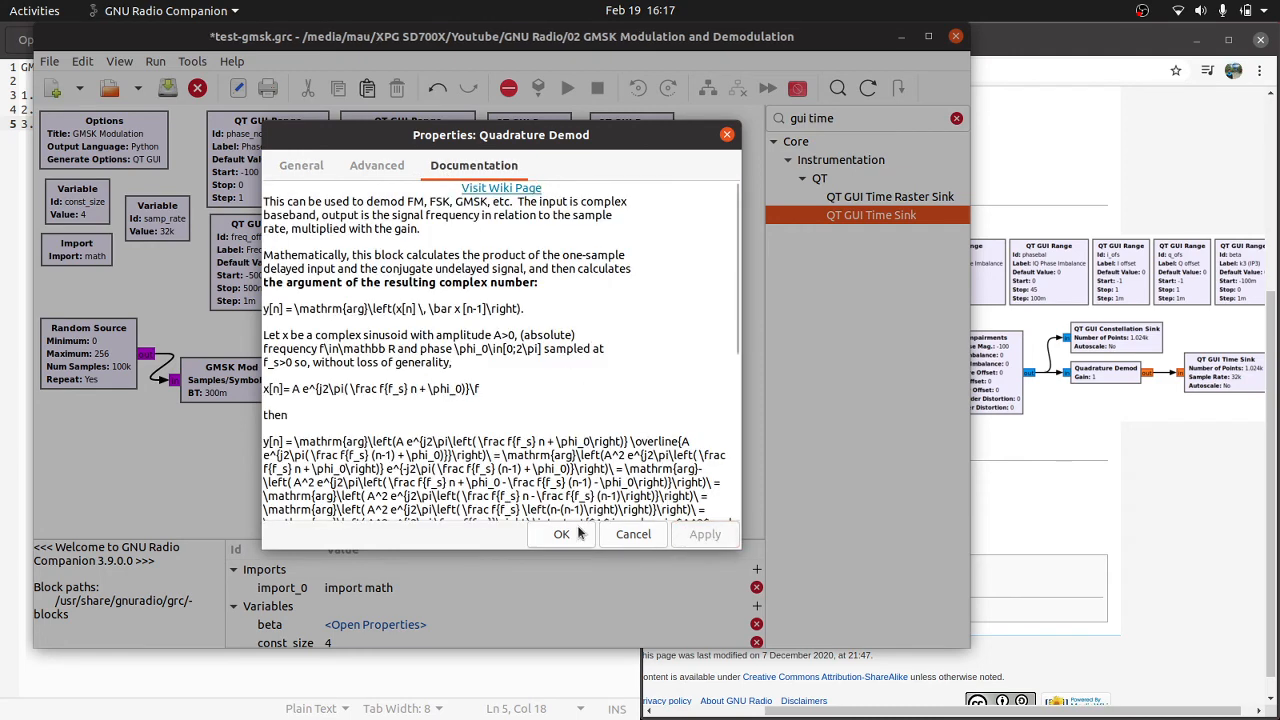
left_click(561, 534)
Step: Check the flowgraph's error list again for the source and sink IO size message, and close it
left_click(508, 88)
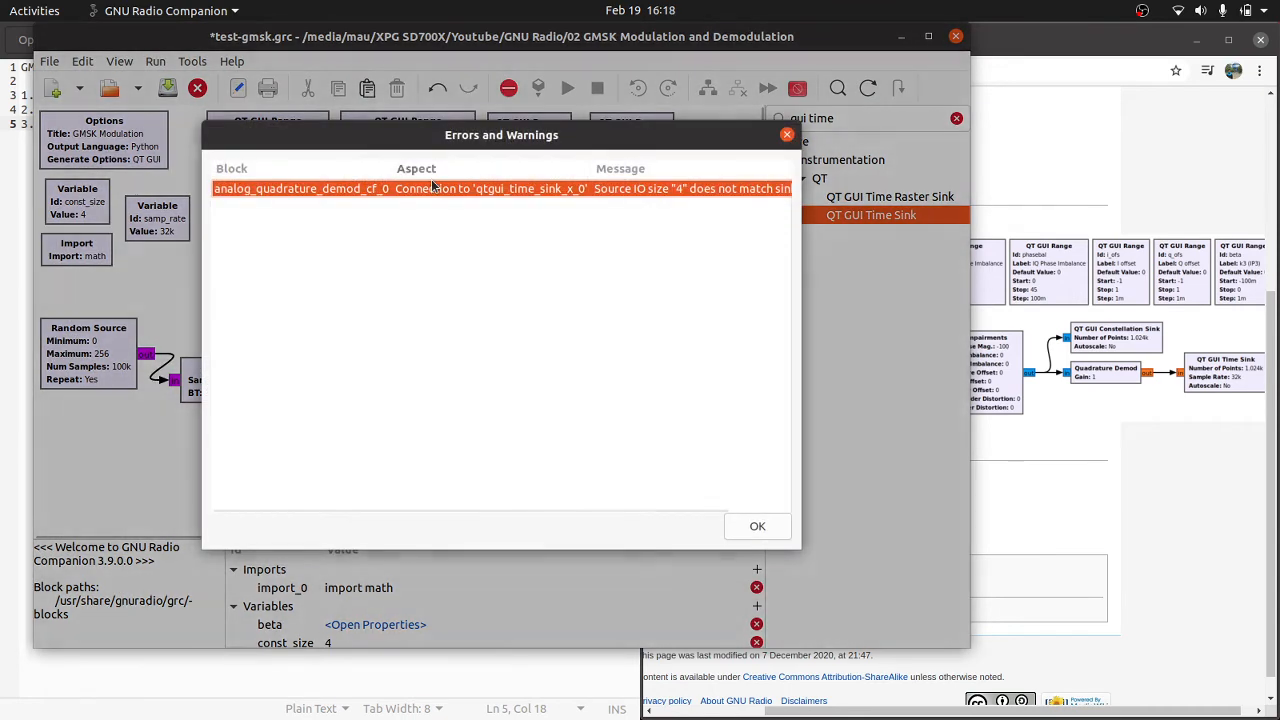
scroll(309, 192, "right", 2)
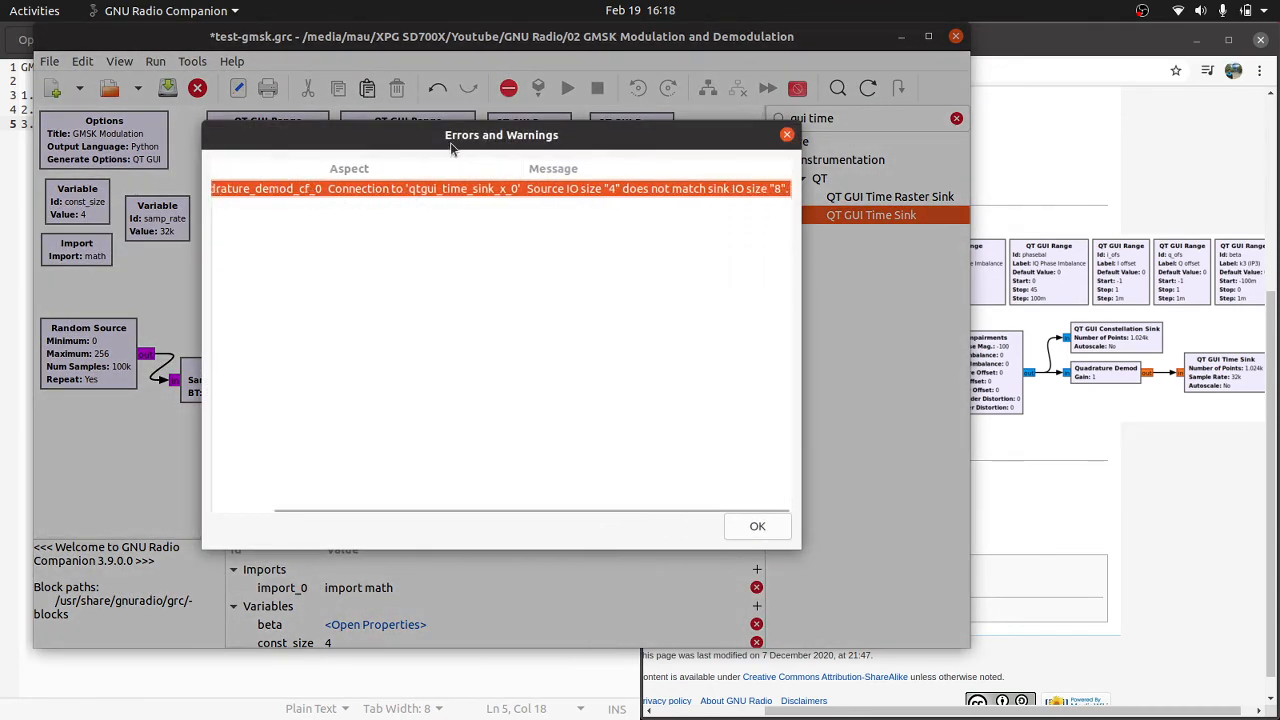
left_click(787, 135)
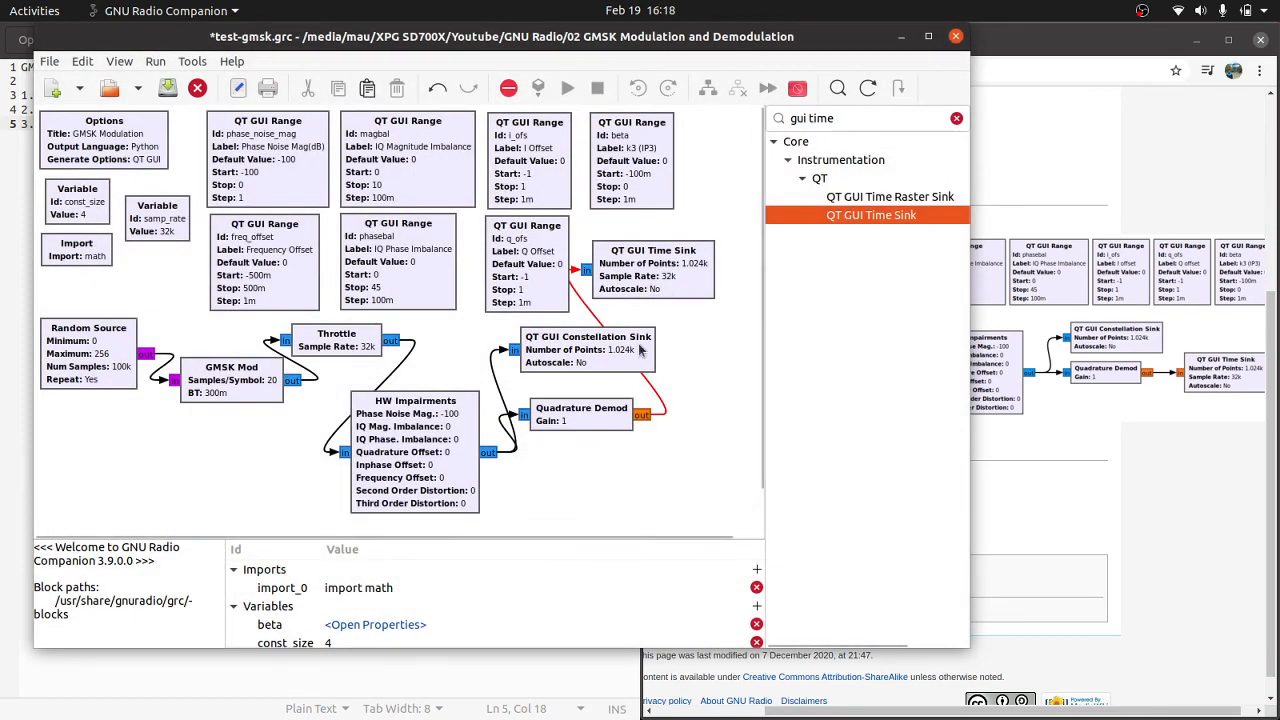
Step: Review the QT GUI Time Sink block's general properties and close them without changes
double_click(668, 272)
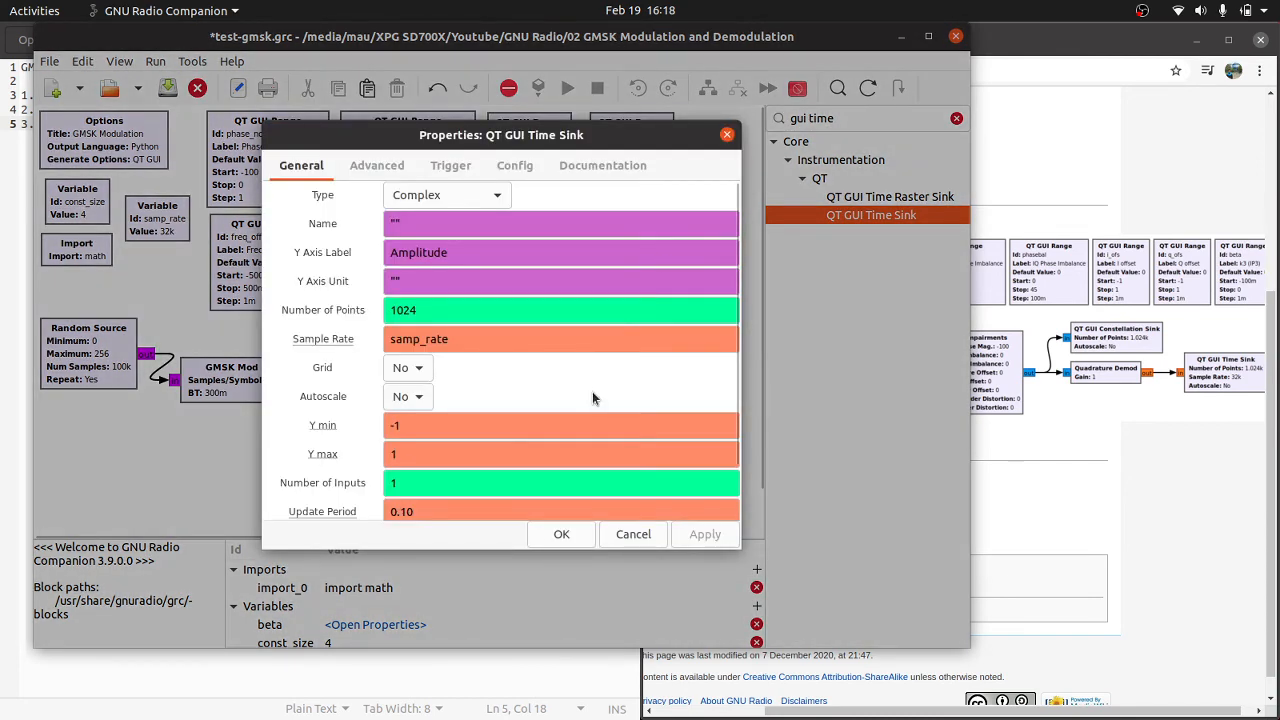
scroll(587, 406, "down", 2)
scroll(587, 406, "up", 1)
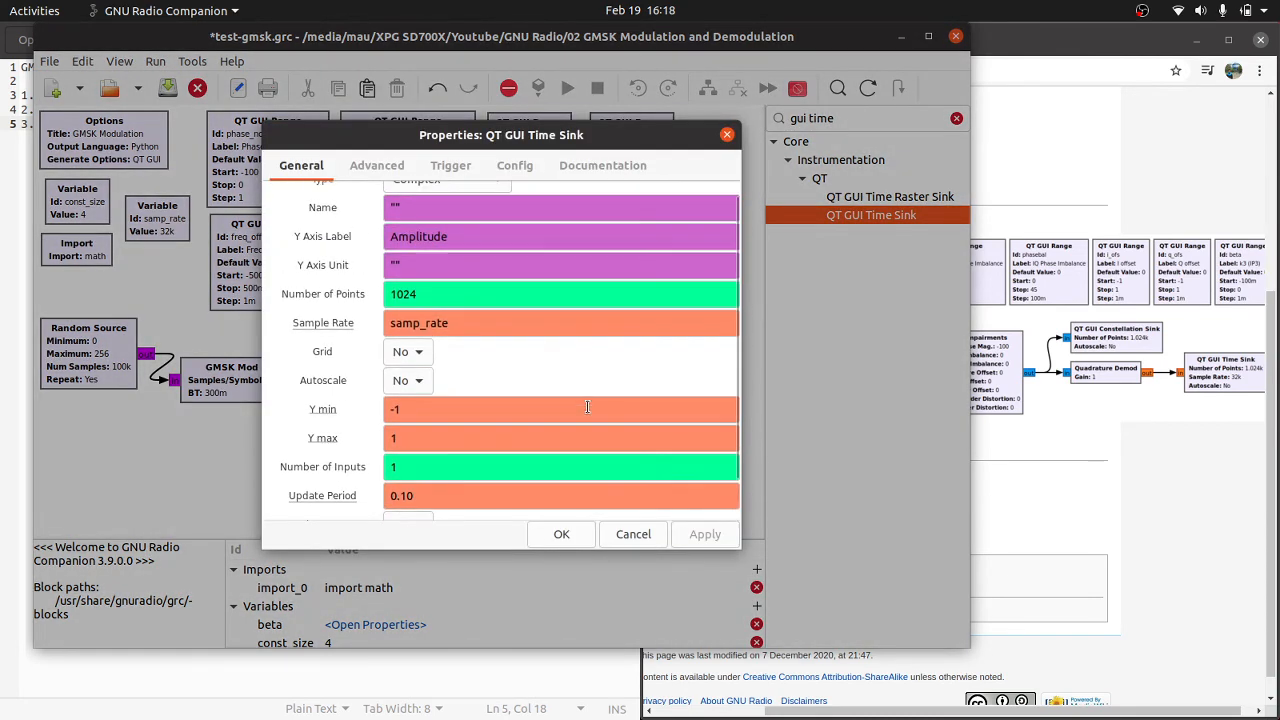
scroll(587, 406, "up", 1)
scroll(587, 406, "down", 3)
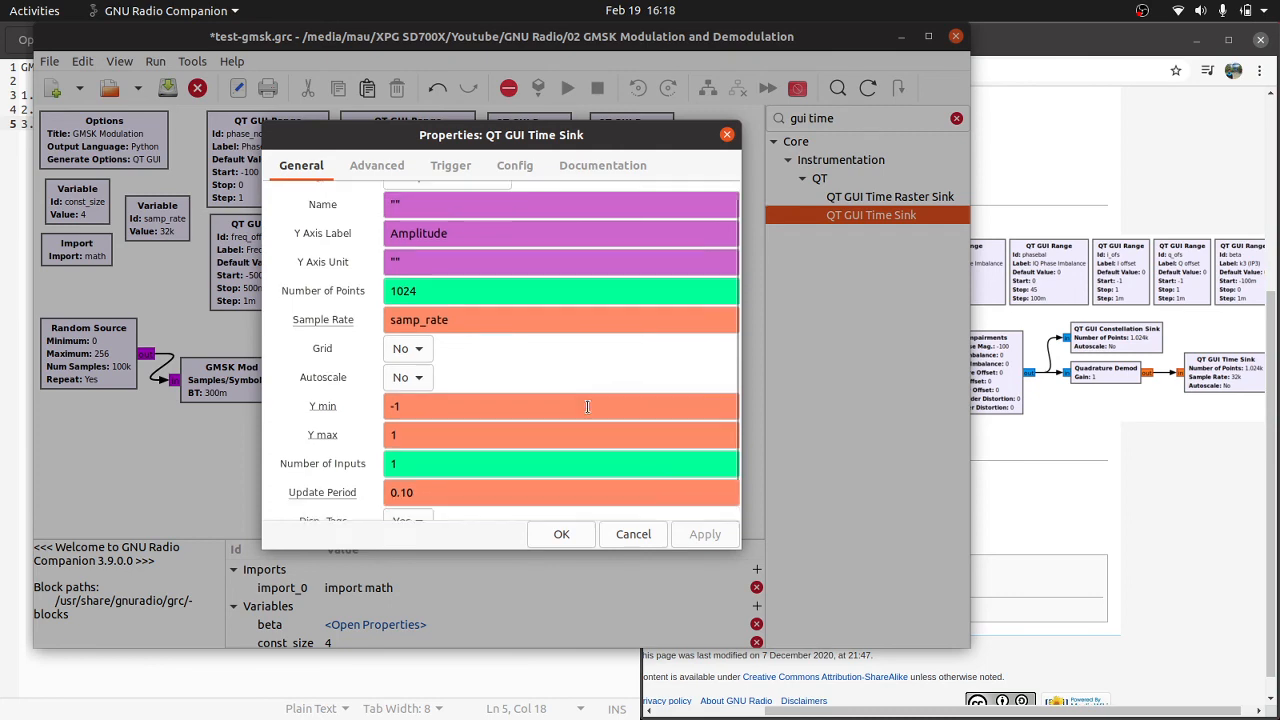
left_click(727, 135)
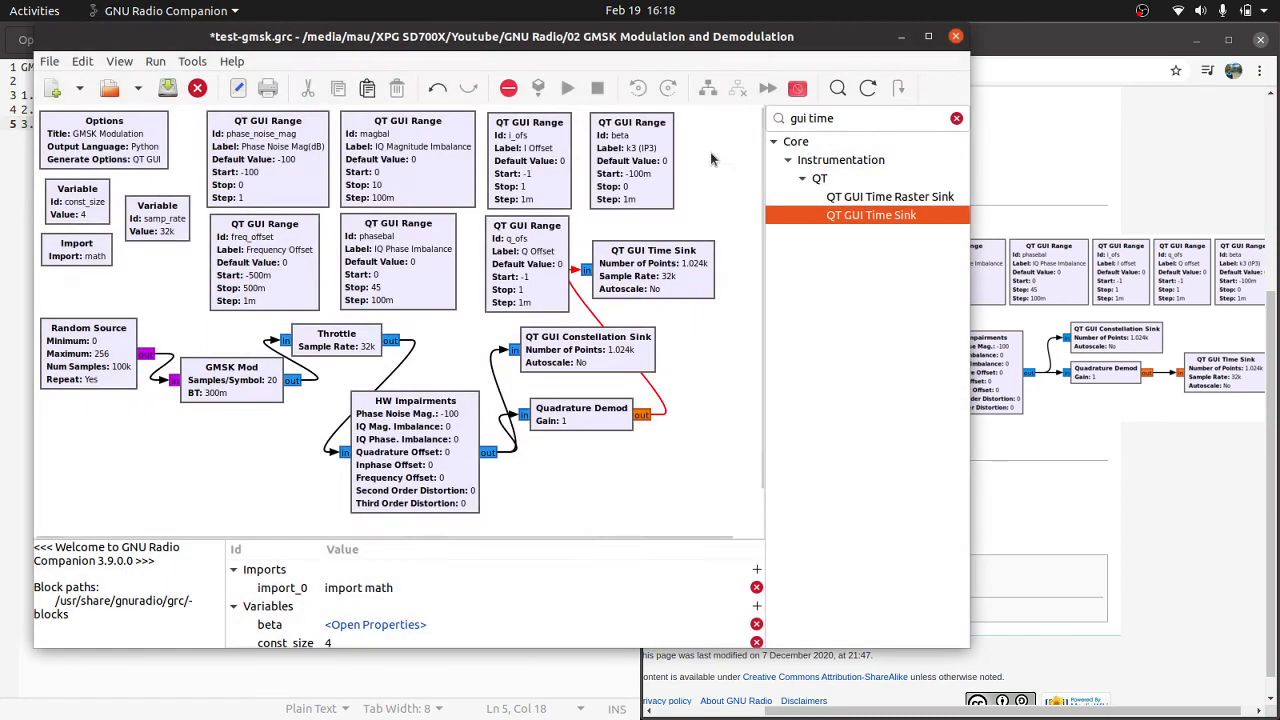
Step: Move the QT GUI Time Sink clear of the q_ofs range block and set its type to Float
left_click_drag(609, 295, 668, 272)
double_click(668, 272)
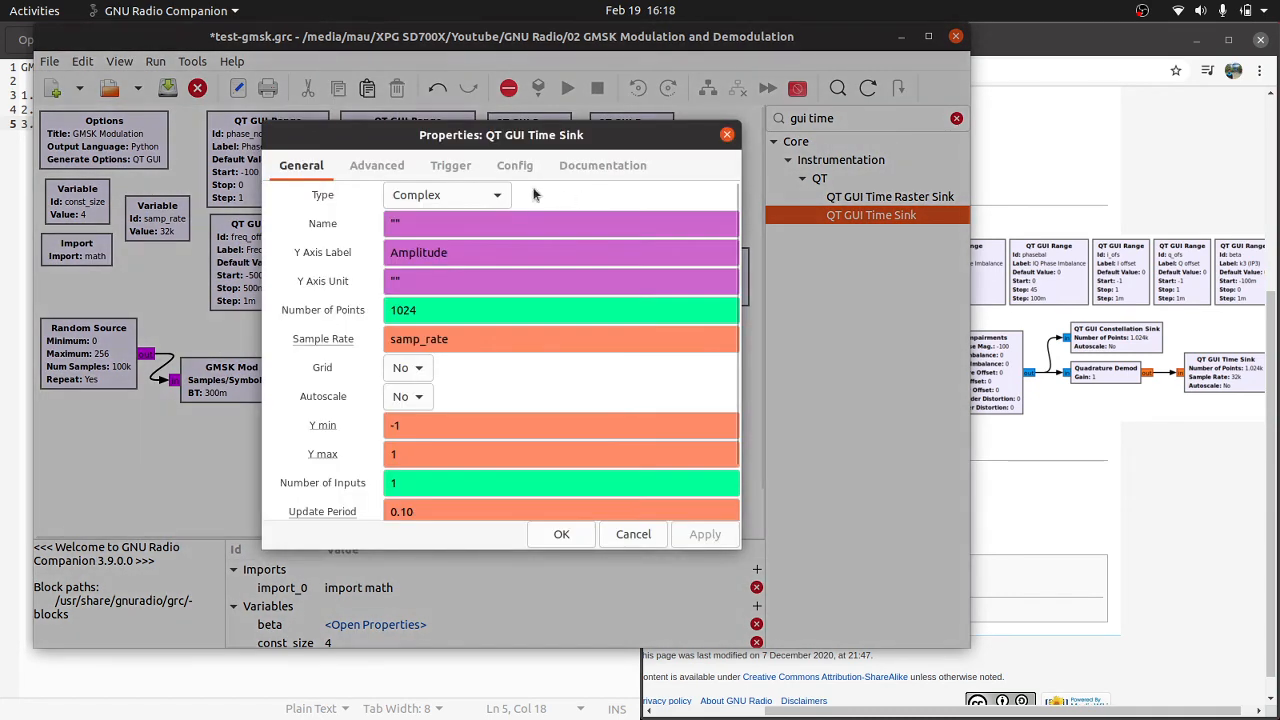
left_click(486, 198)
left_click(404, 221)
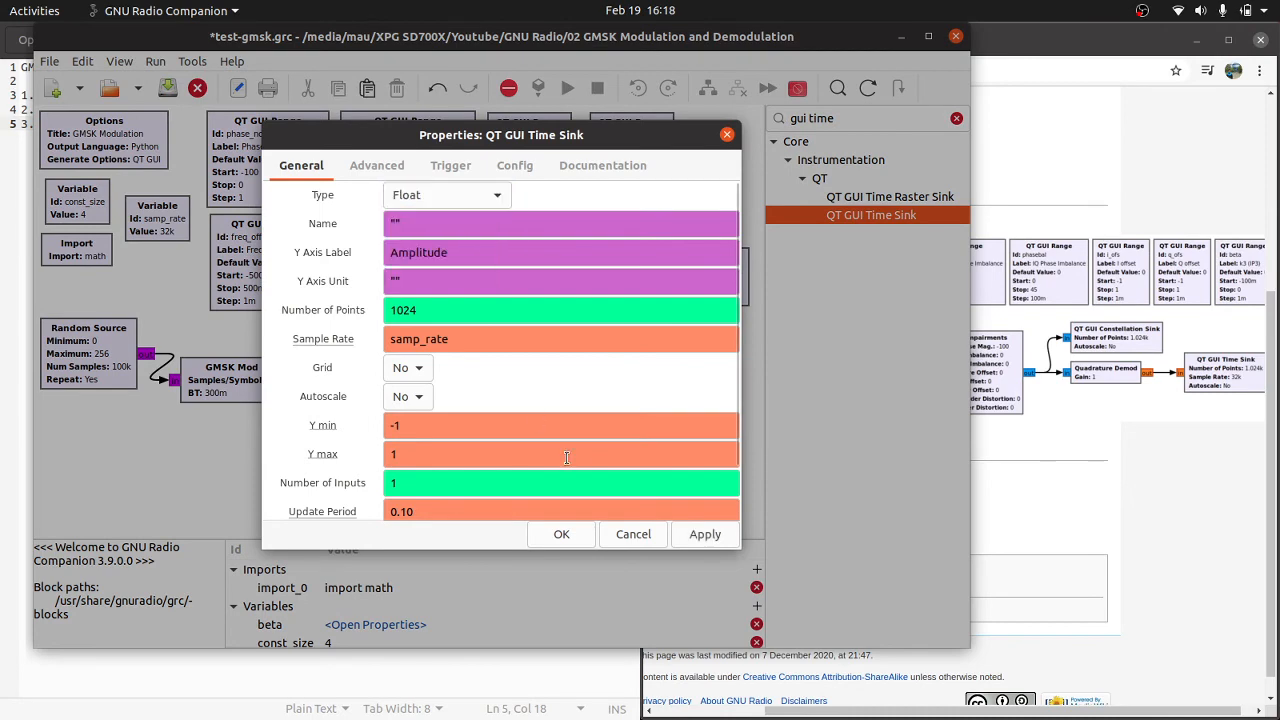
left_click(700, 535)
left_click(563, 533)
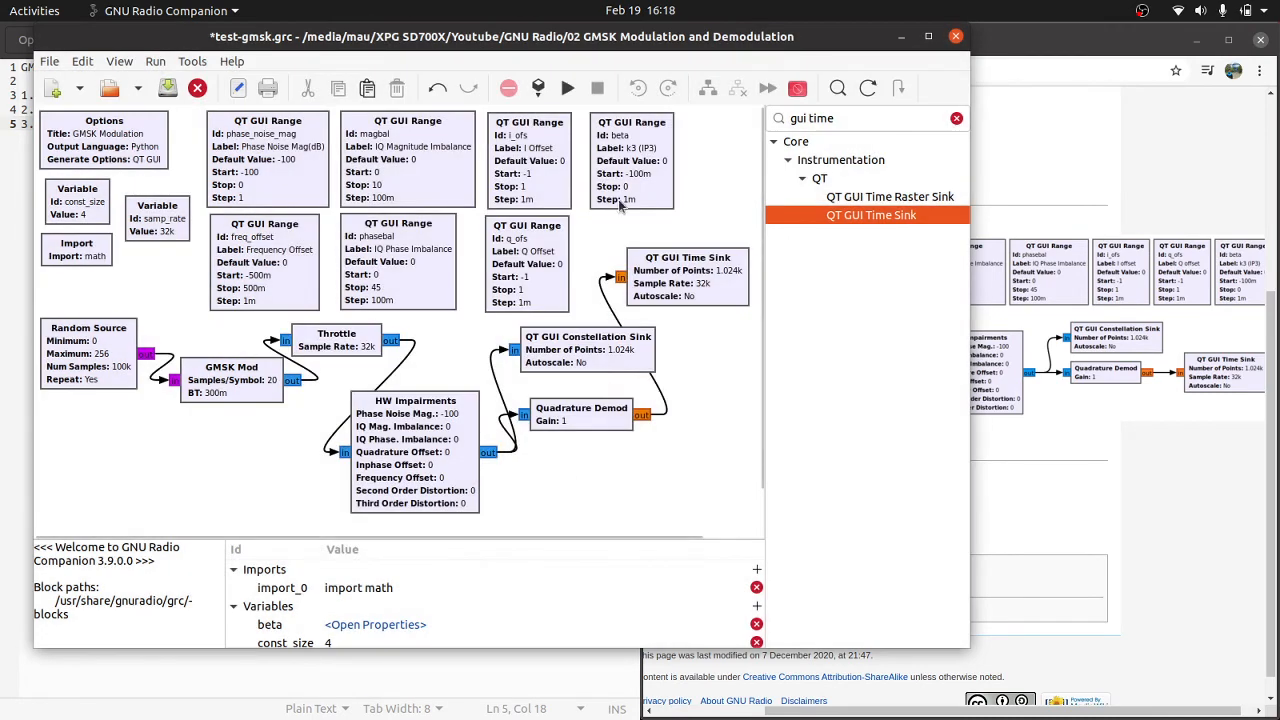
Step: Execute the flowgraph and enlarge the GMSK Modulation window to show the time and constellation plots
left_click(567, 88)
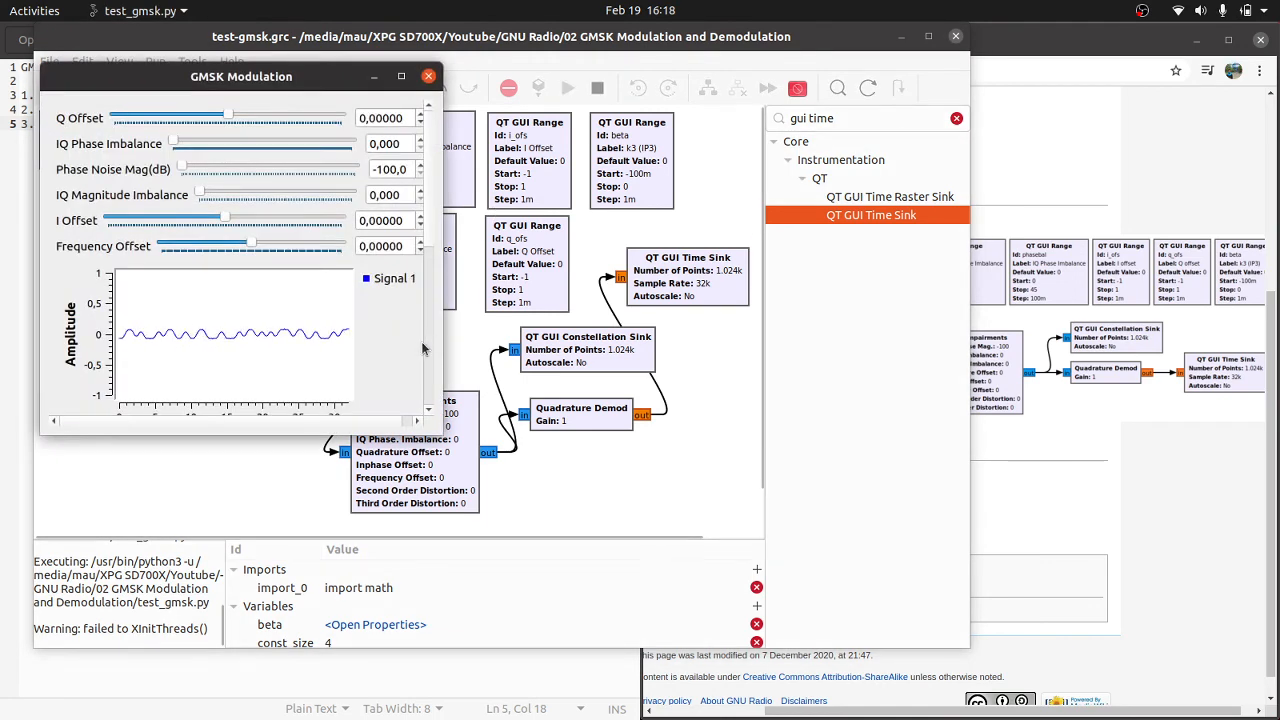
left_click_drag(443, 346, 768, 340)
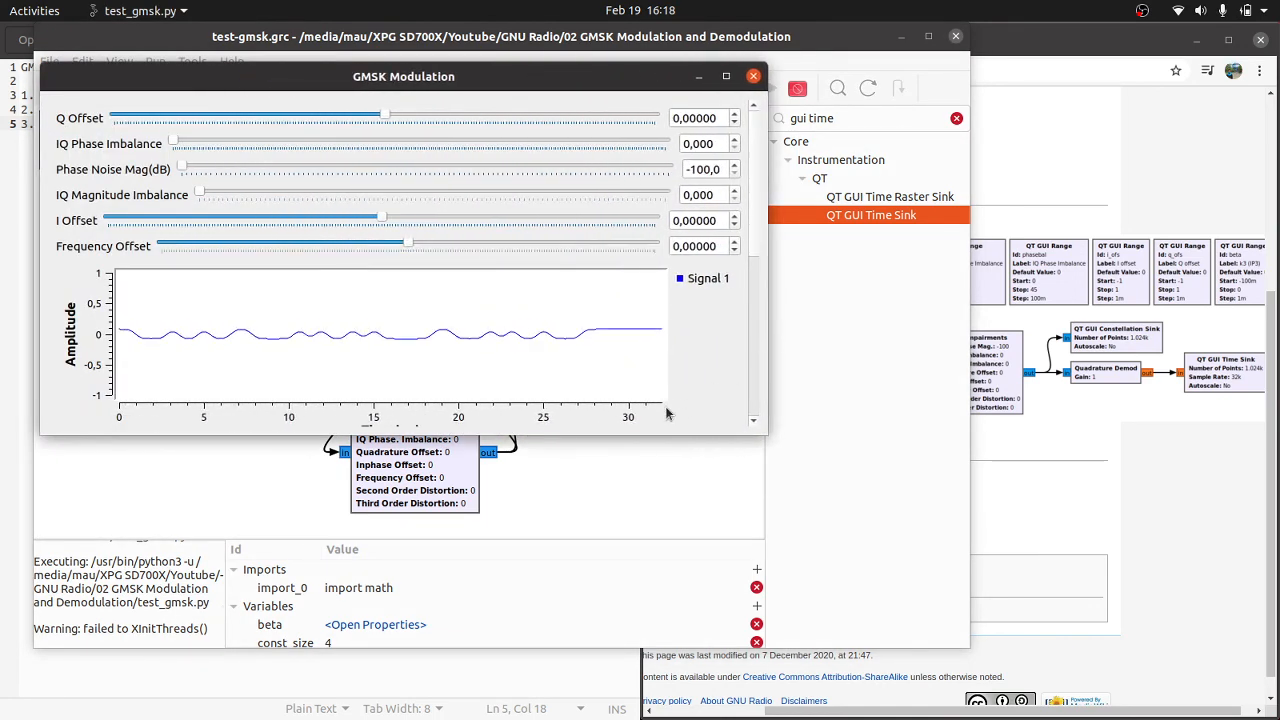
left_click_drag(650, 434, 631, 646)
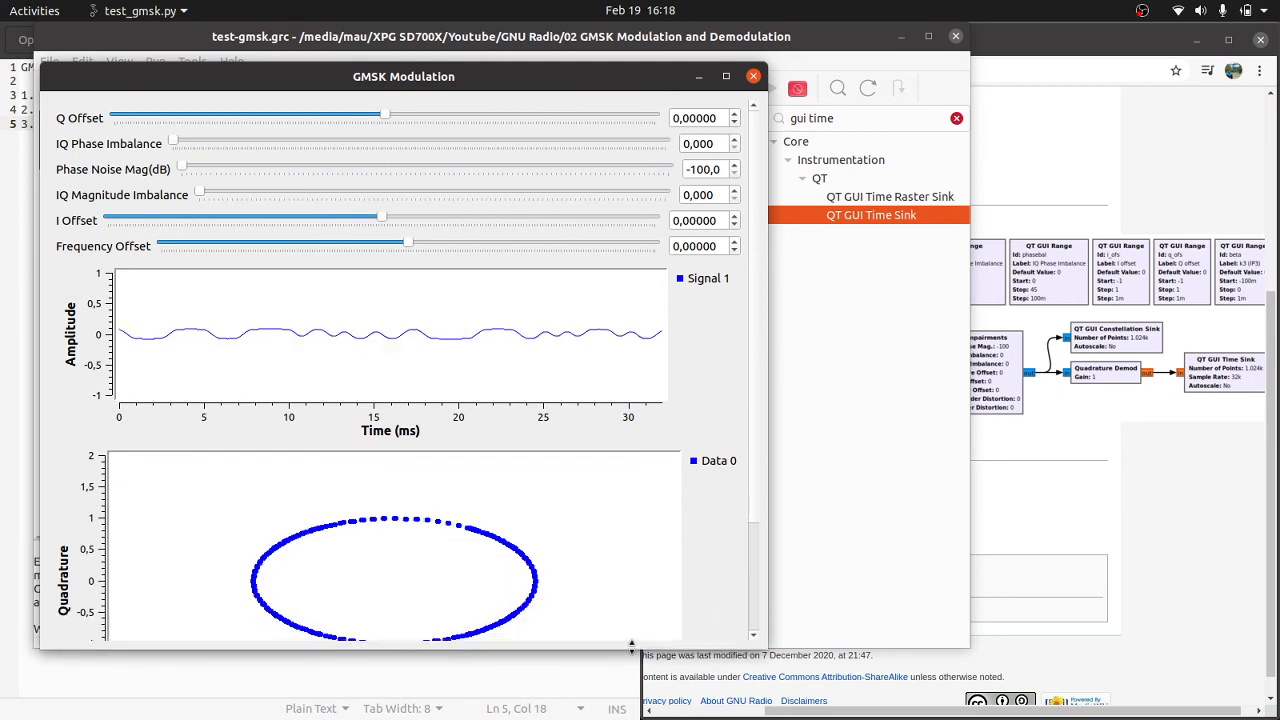
Step: Resize the GMSK Modulation window to full height, zoom out its constellation plot, and place the window at the screen's upper edge
left_click_drag(766, 540, 922, 535)
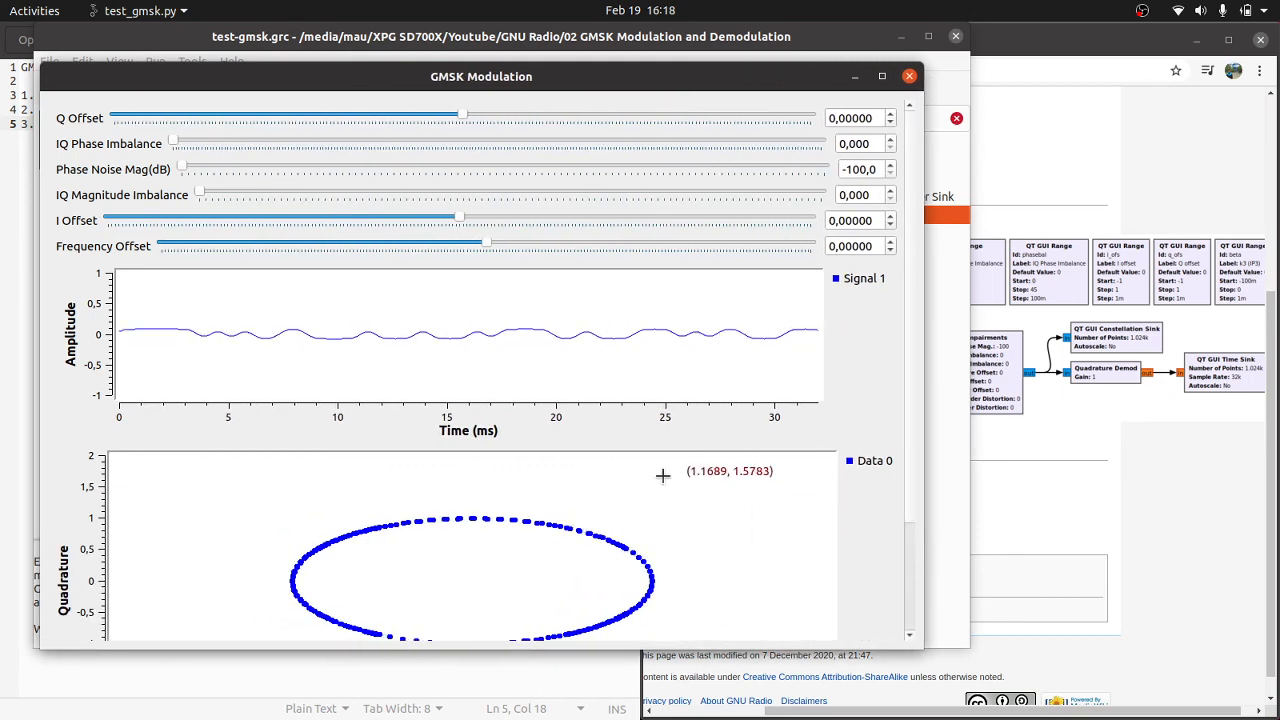
scroll(662, 476, "down", 3)
scroll(657, 540, "up", 3)
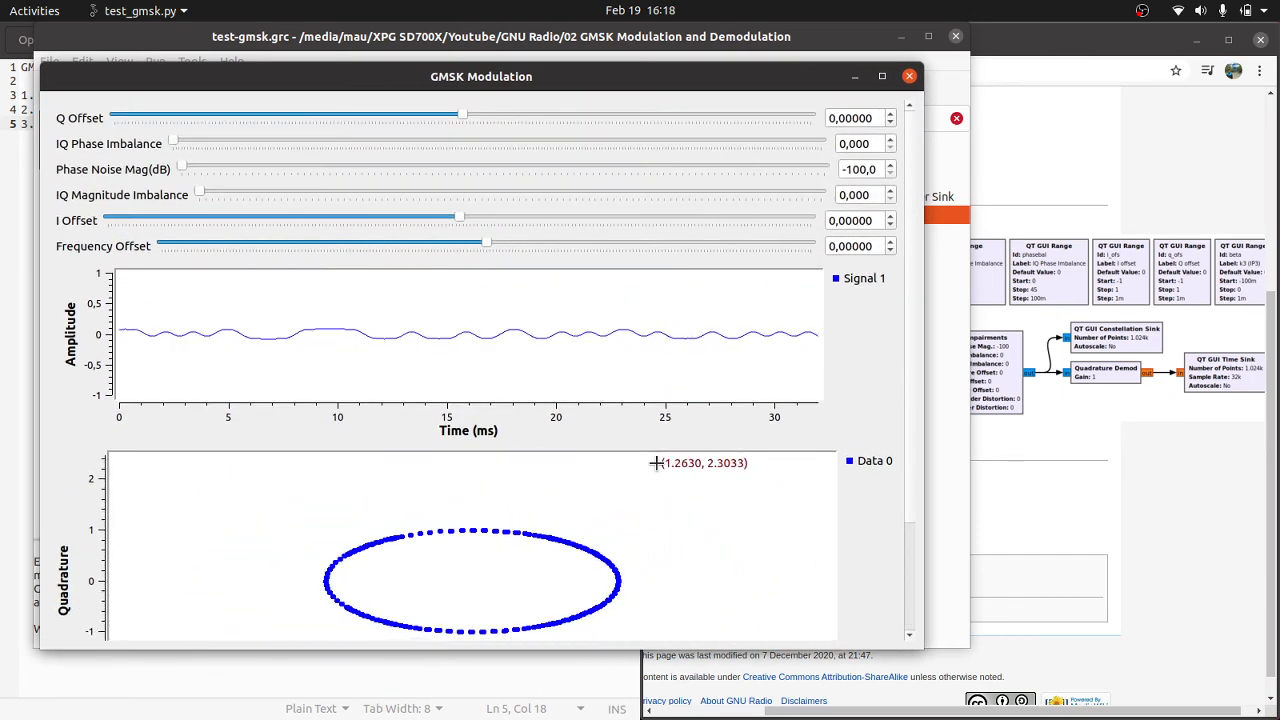
left_click_drag(620, 649, 617, 713)
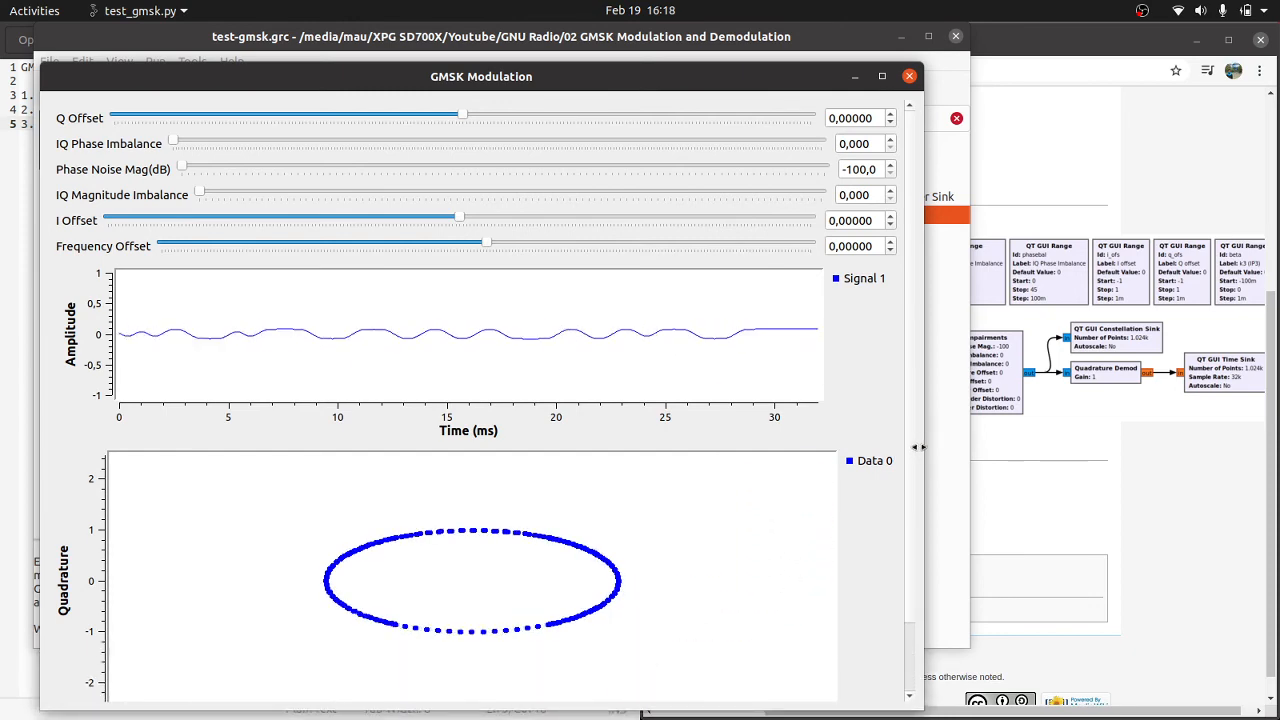
left_click_drag(918, 447, 651, 447)
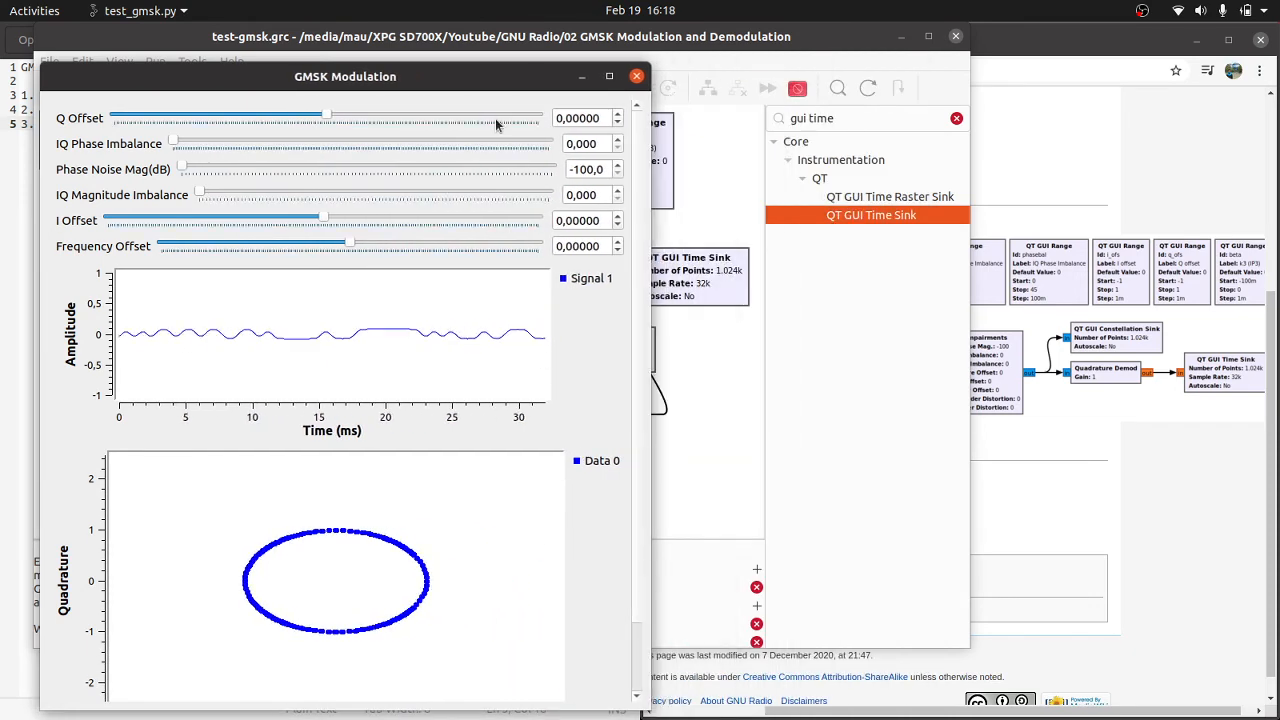
double_click(510, 80)
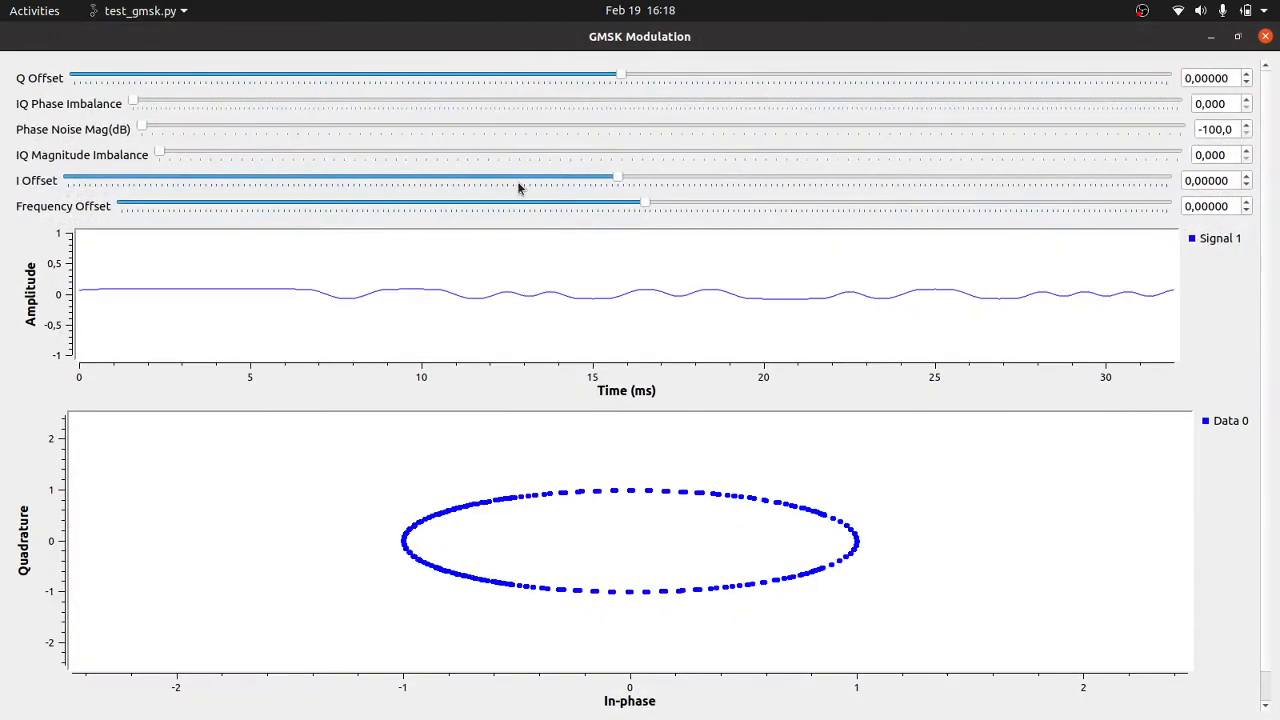
left_click(1238, 37)
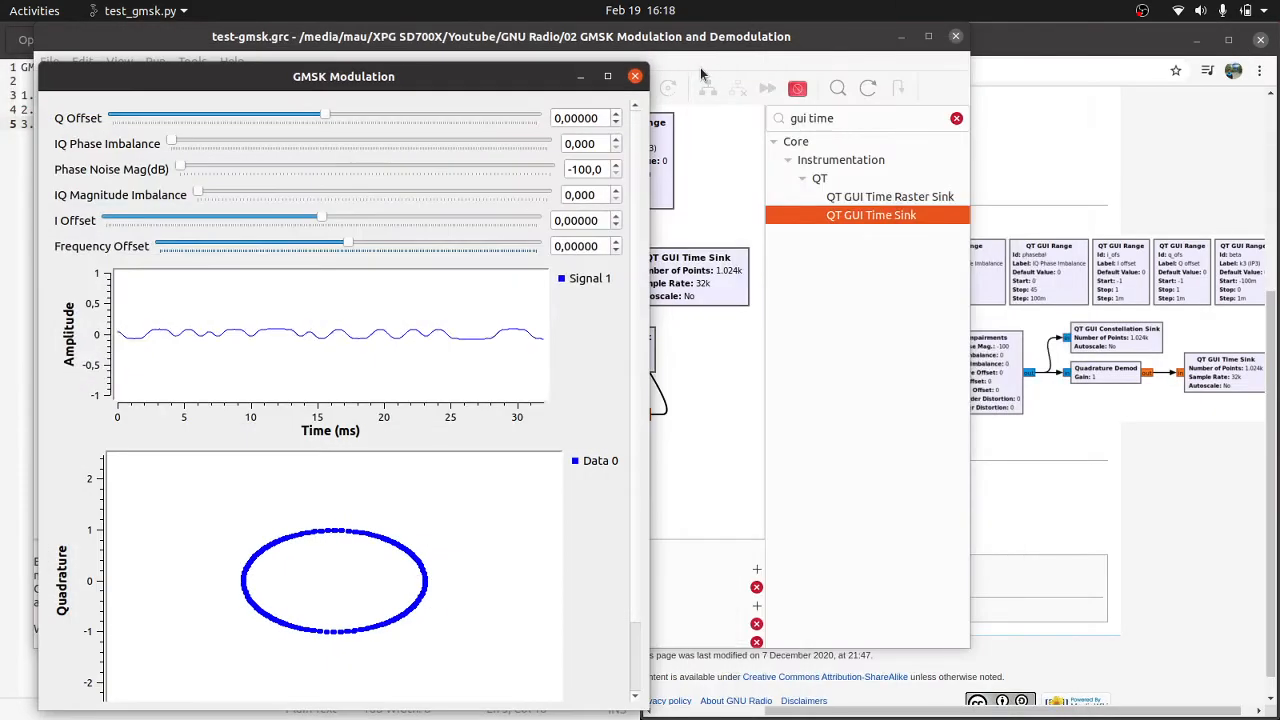
left_click_drag(517, 69, 510, 10)
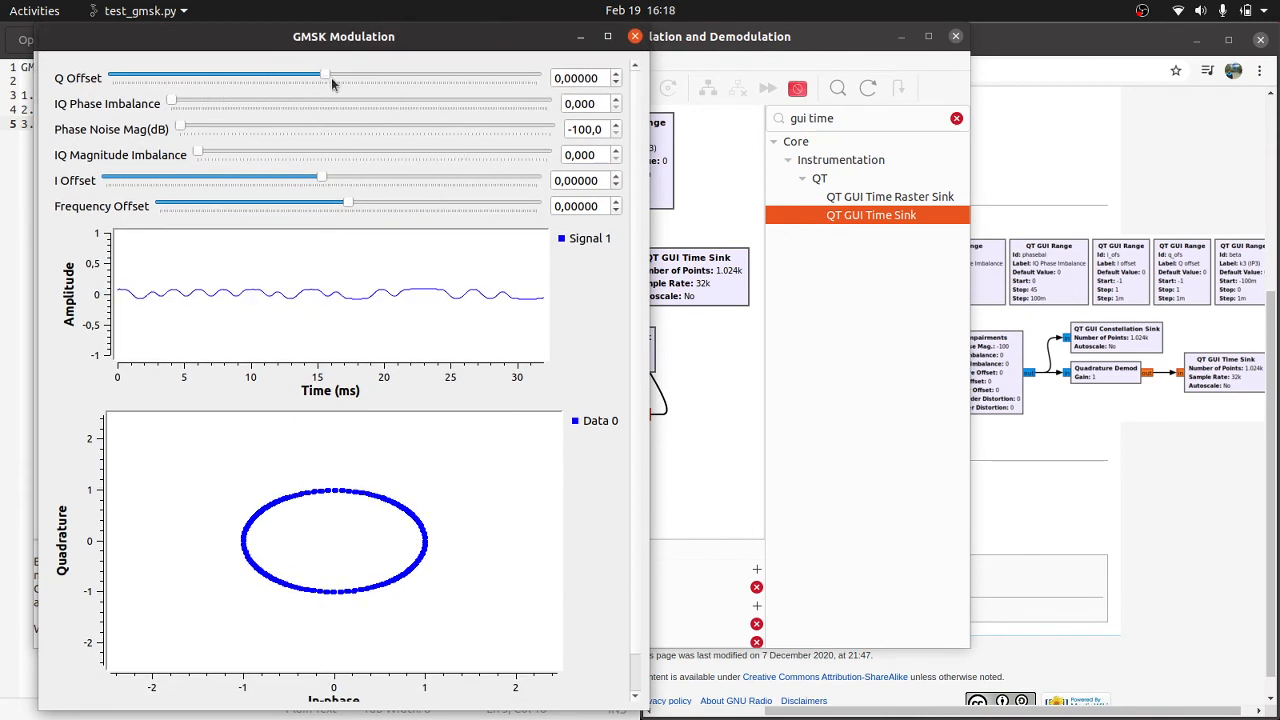
Step: Set Q Offset to -0.005, IQ Phase Imbalance 4.2, Phase Noise Mag -77 dB, IQ Magnitude Imbalance 2.7, I Offset 0.252 and Frequency Offset 0.161
mouse_move(331, 77)
left_mouse_down()
mouse_move(379, 83)
mouse_move(324, 78)
left_mouse_up()
left_click_drag(172, 103, 206, 140)
left_click(216, 127)
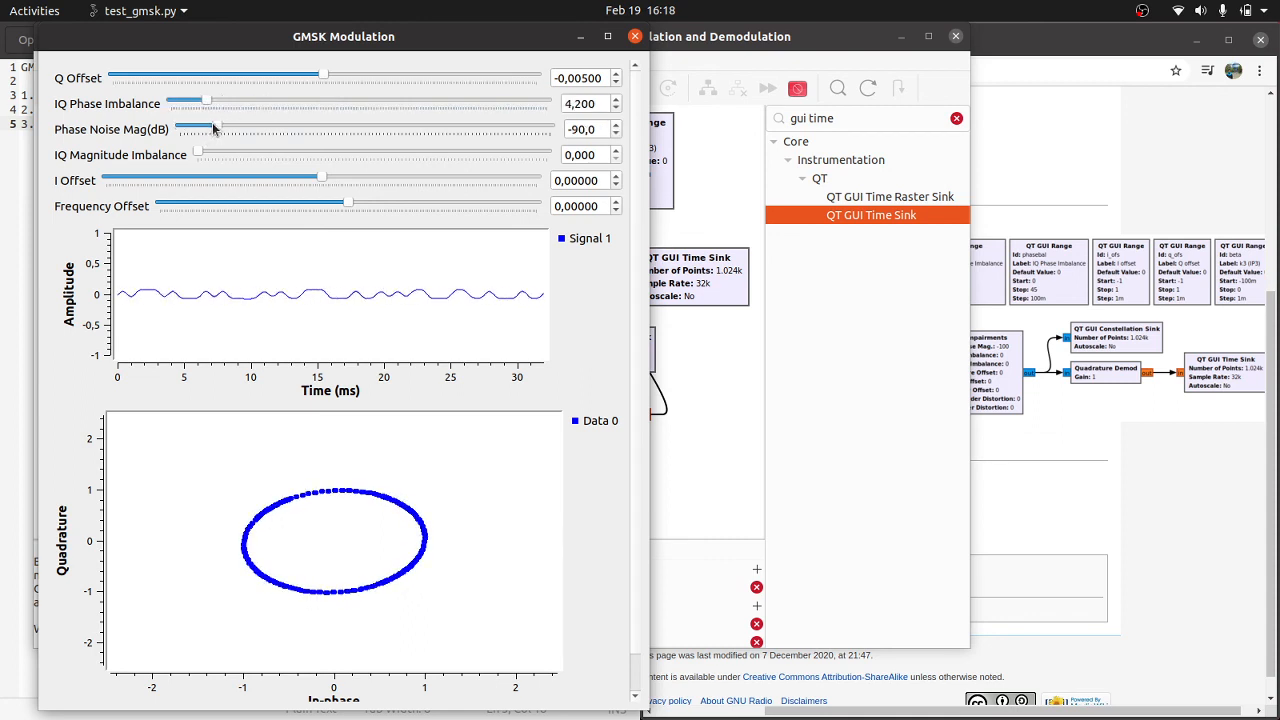
left_click(263, 124)
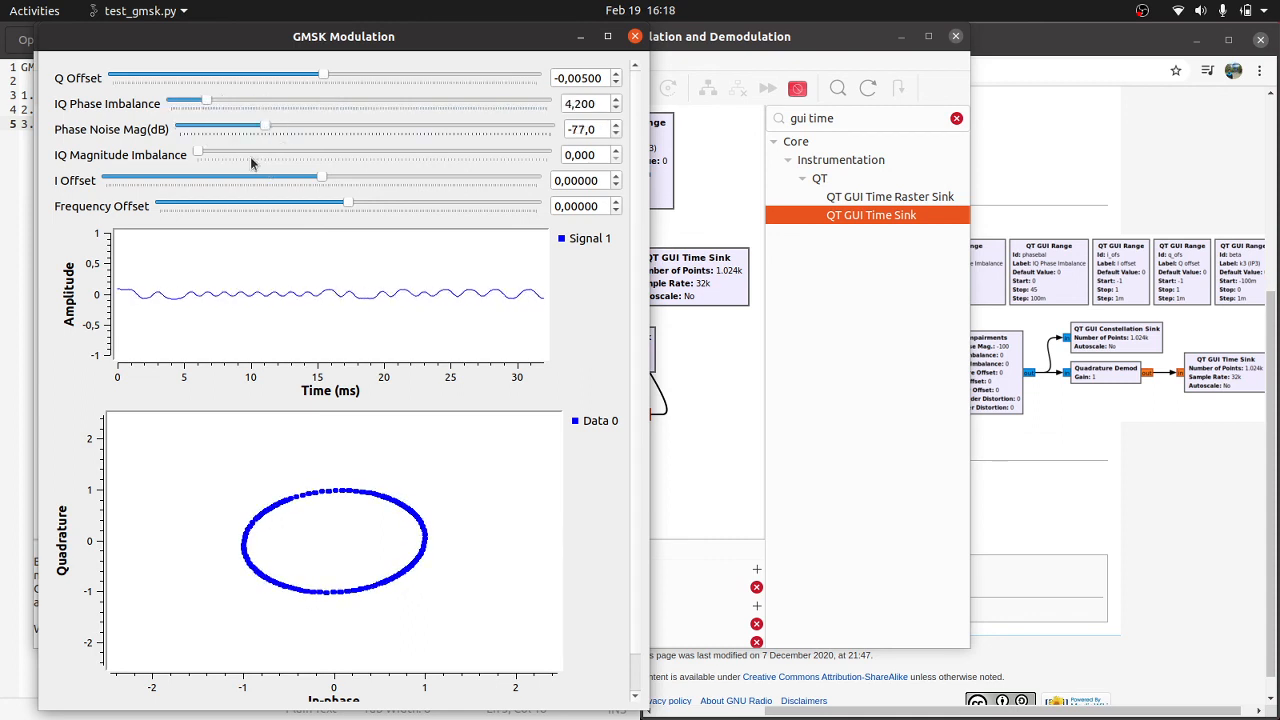
left_click_drag(254, 156, 412, 203)
left_click(410, 202)
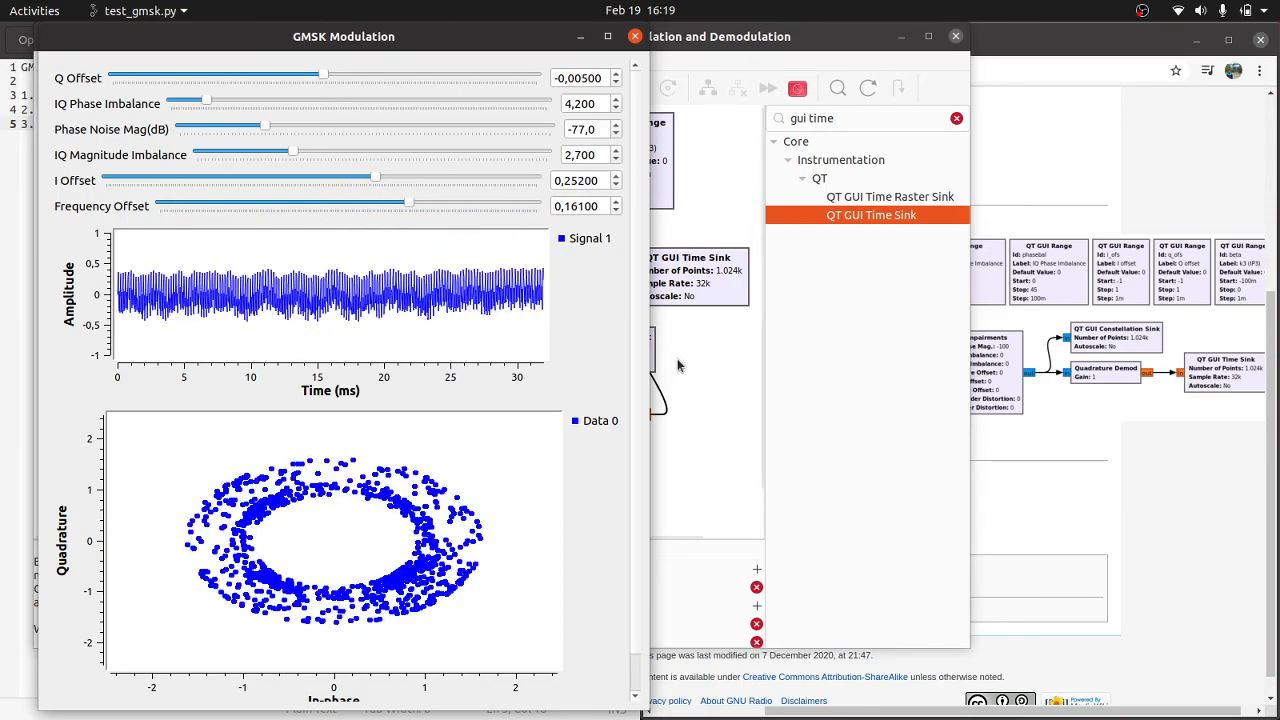
Step: Switch to the text editor and add the lines "we have done make GMSK modulation" and "see you leter, thanks for watching" below the list
key("alt+Tab")
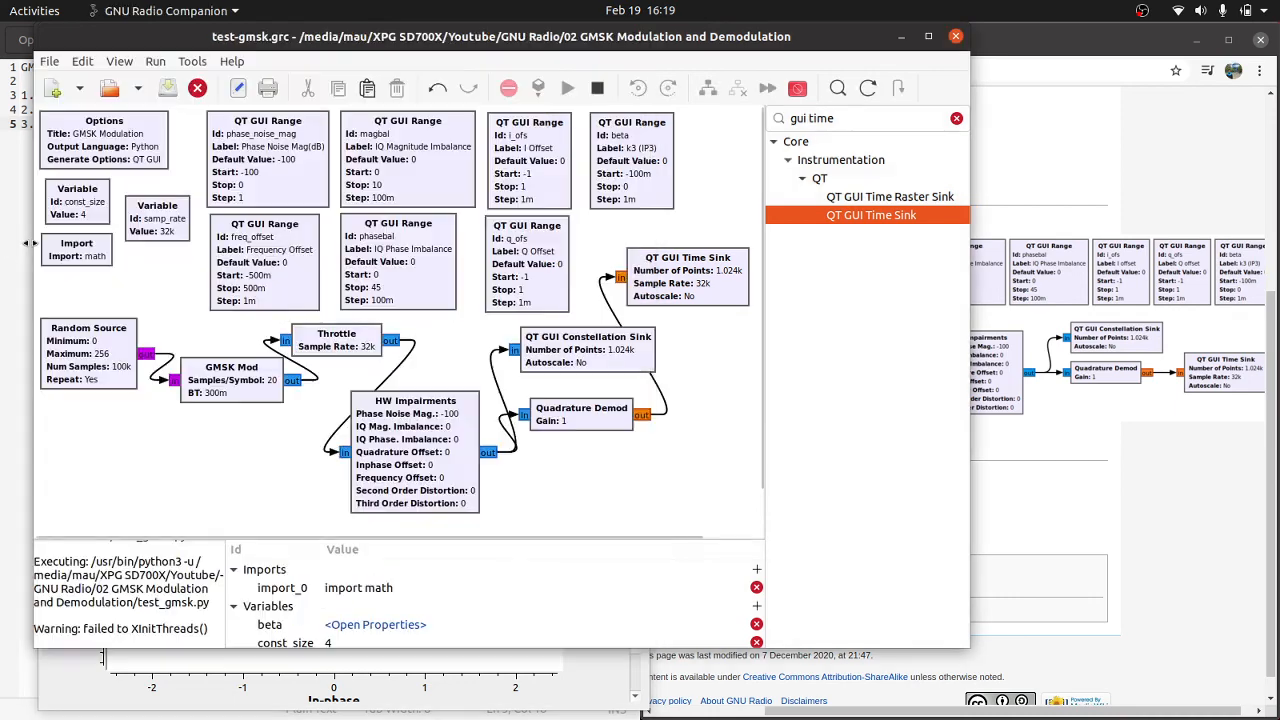
left_click(22, 225)
key("Return")
key("Return")
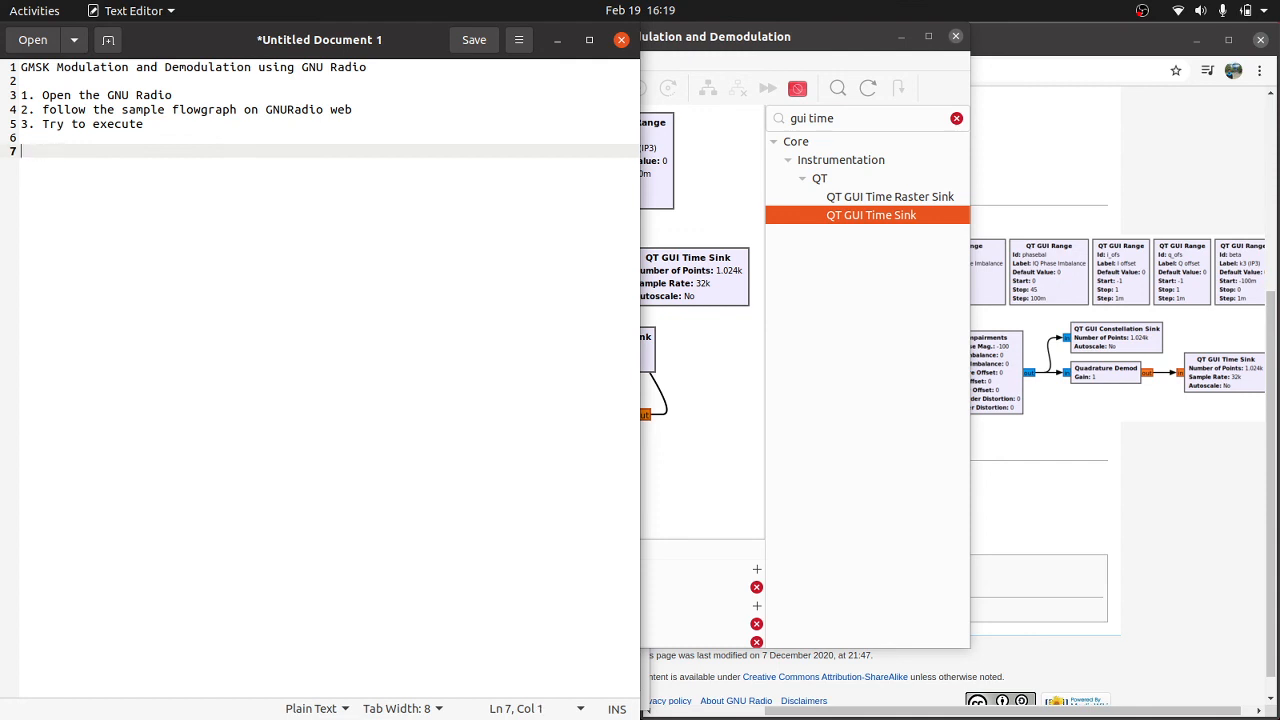
type("we have done make GMSK modulation")
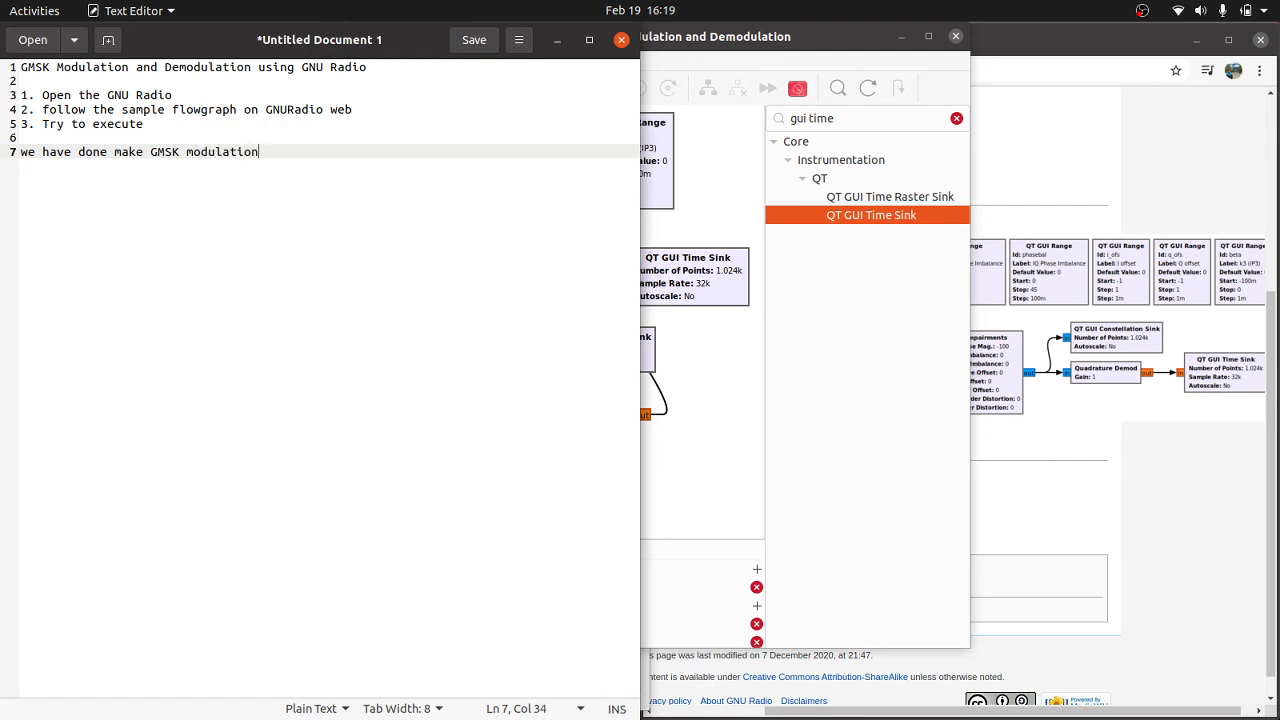
key("Return")
key("Return")
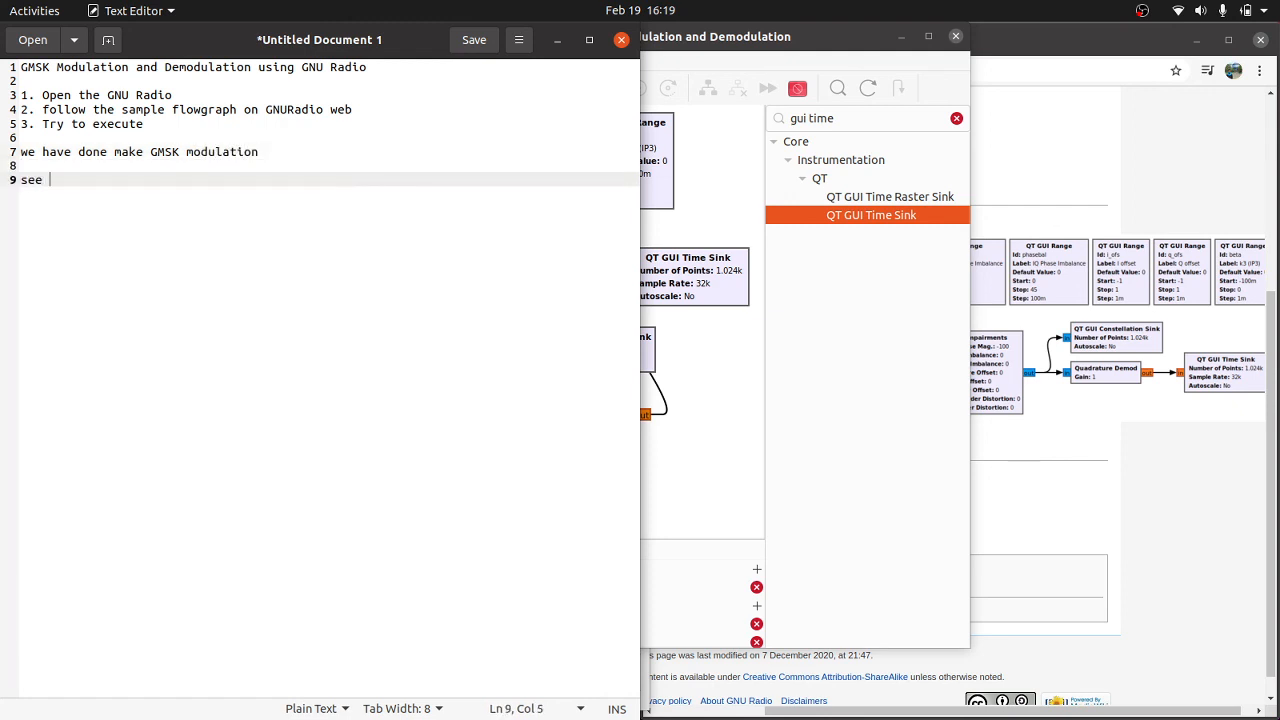
type("see you leter, thanks for watching")
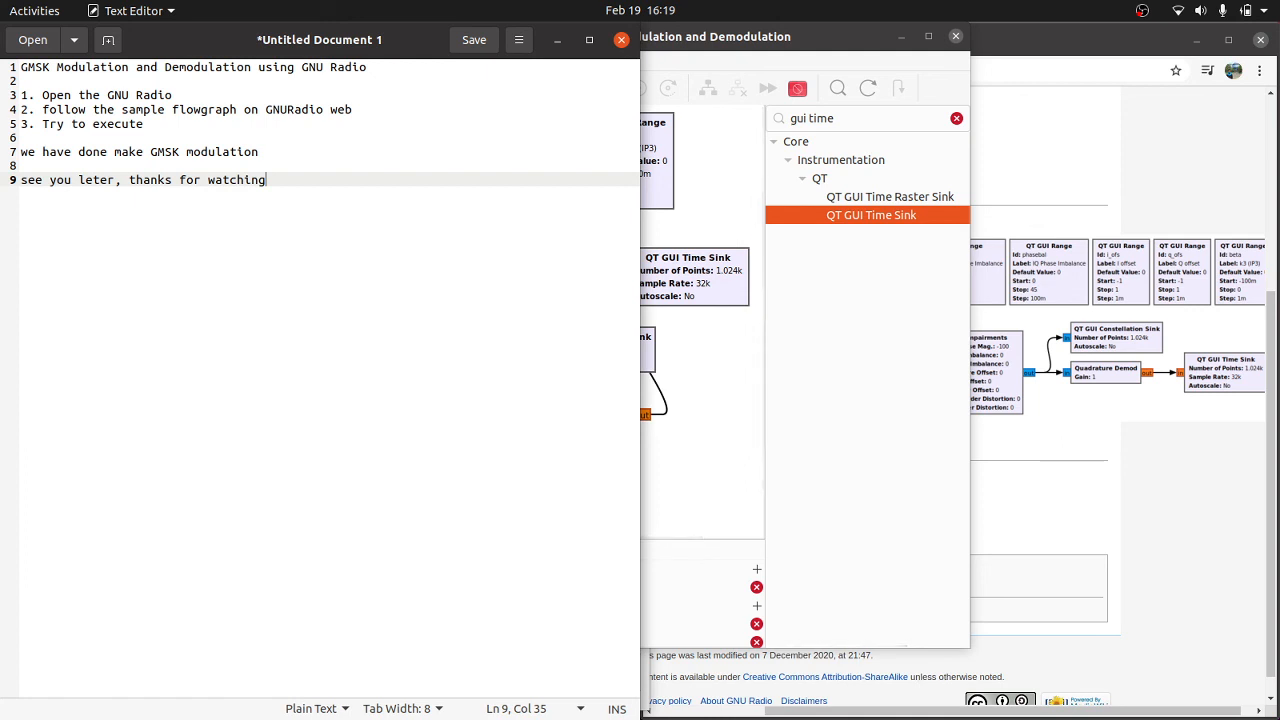
Step: Switch back to GNU Radio Companion and bring the test-gmsk.grc flowgraph to the front
key("alt+Tab")
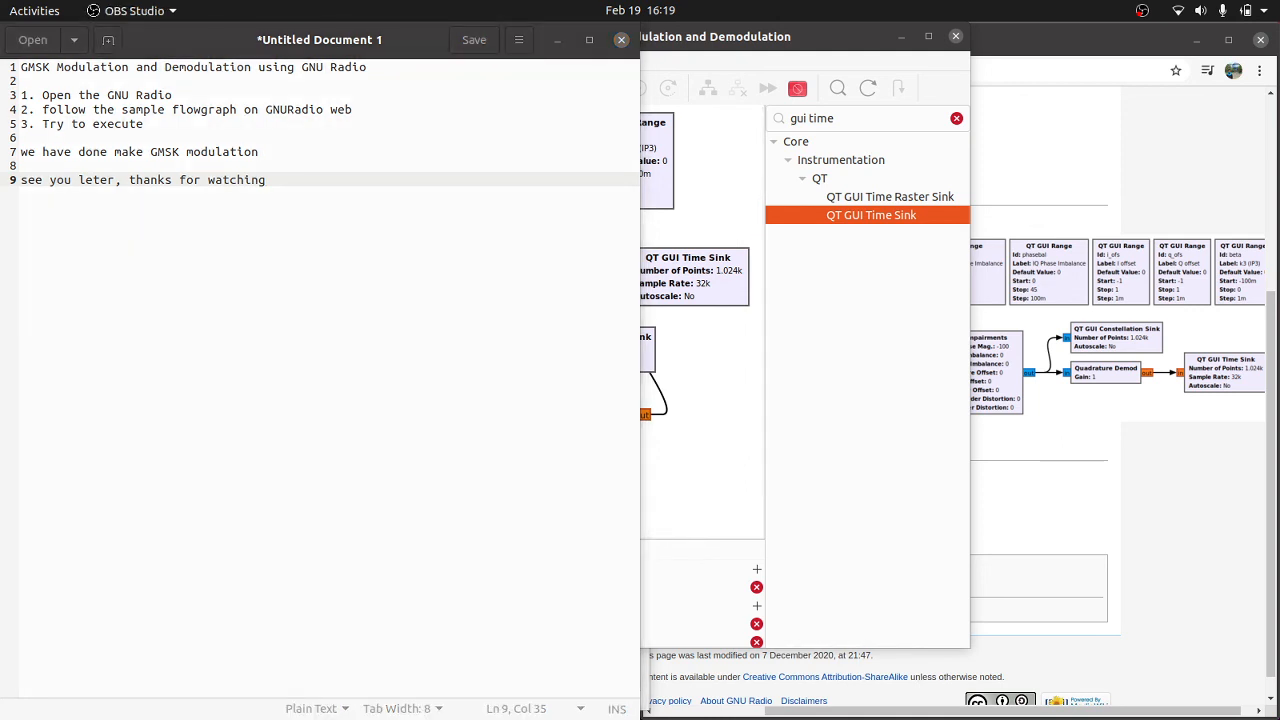
left_click(747, 425)
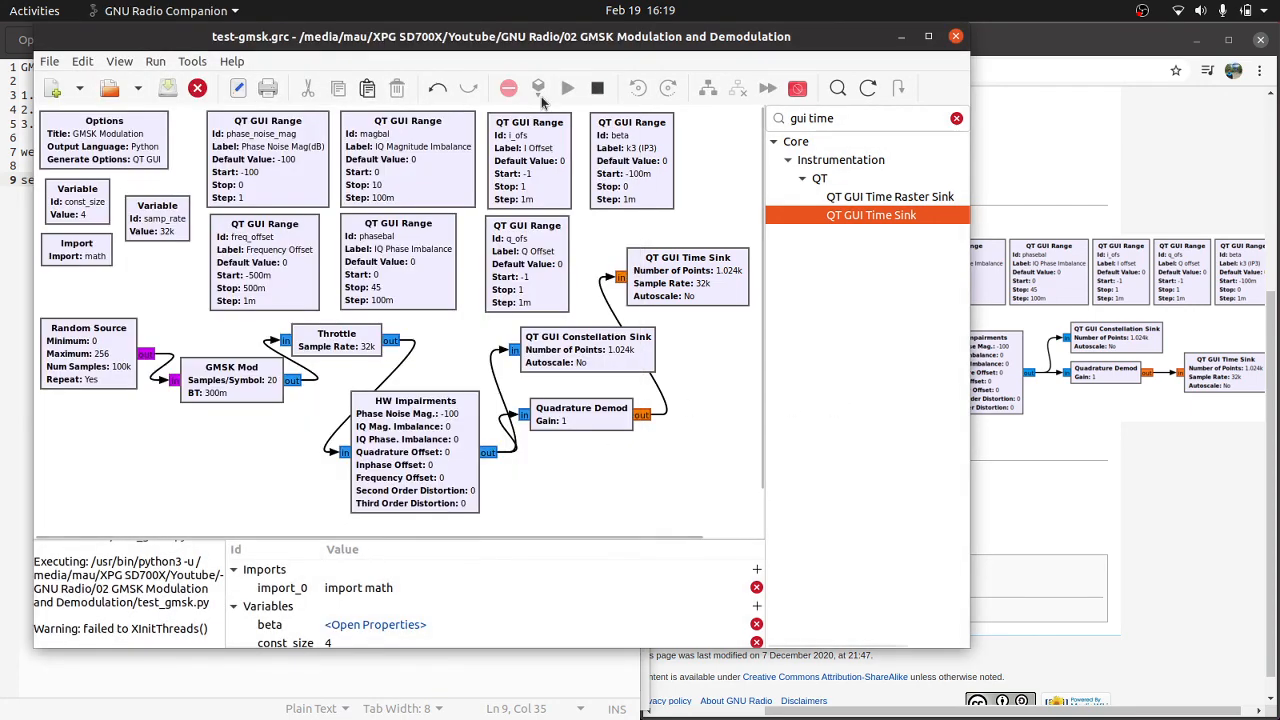